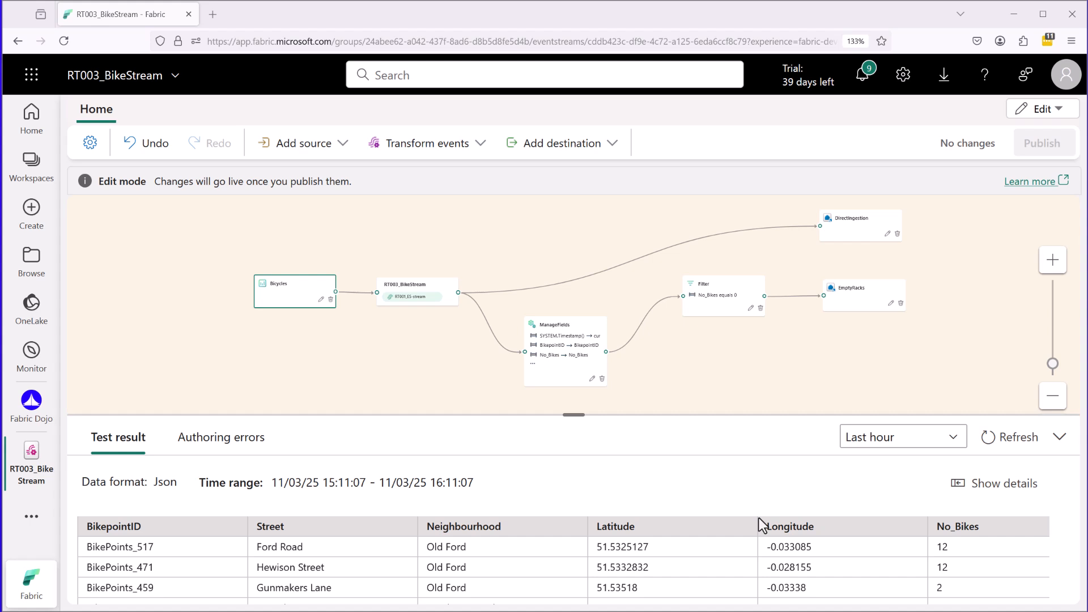
Show the eventstream's available modes, Edit and Live, without switching from Edit mode.
{"action": "mouse_move", "coordinate": [1012, 125]}
{"action": "left_mouse_down"}
{"action": "mouse_move", "coordinate": [1076, 111]}
{"action": "mouse_move", "coordinate": [1014, 130]}
{"action": "left_mouse_up"}
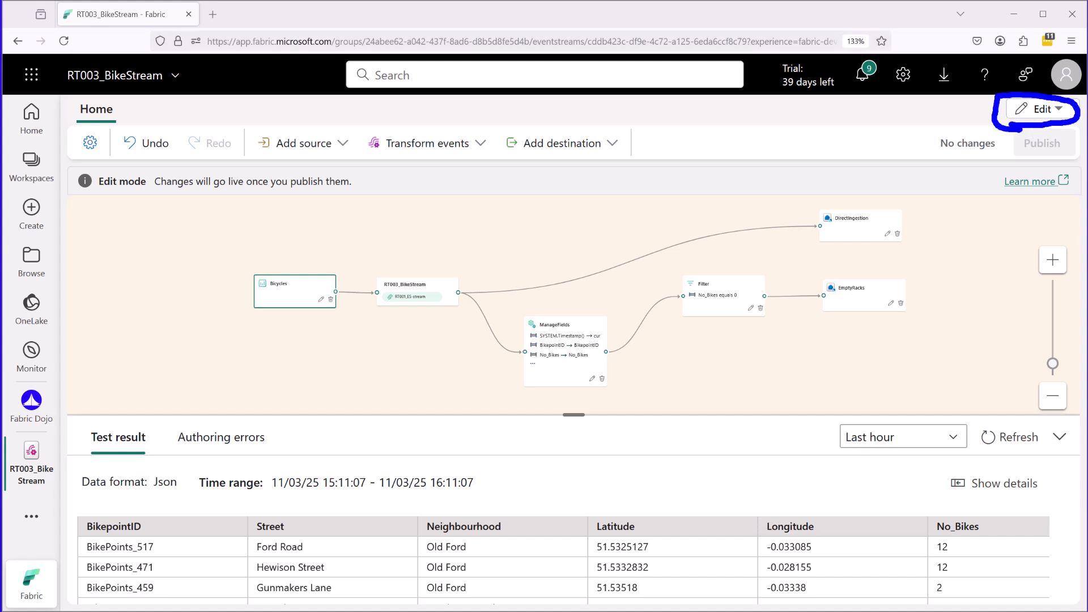
{"action": "left_click", "coordinate": [1043, 111]}
{"action": "mouse_move", "coordinate": [968, 146]}
{"action": "left_mouse_down"}
{"action": "mouse_move", "coordinate": [987, 146]}
{"action": "mouse_move", "coordinate": [1002, 169]}
{"action": "left_mouse_up"}
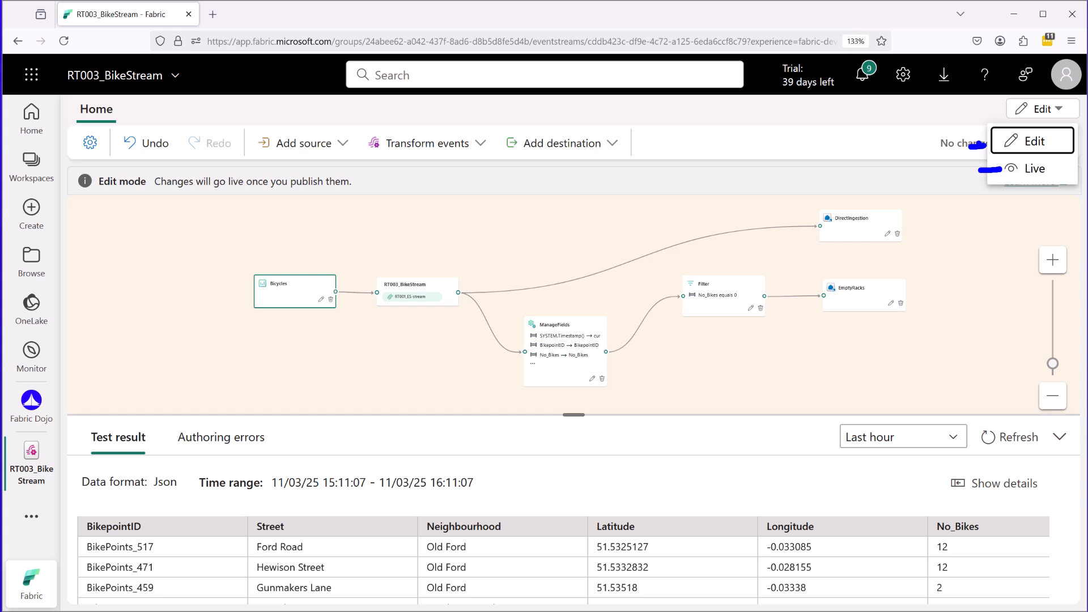
{"action": "mouse_move", "coordinate": [999, 188]}
{"action": "left_mouse_down"}
{"action": "mouse_move", "coordinate": [1064, 172]}
{"action": "mouse_move", "coordinate": [991, 184]}
{"action": "left_mouse_up"}
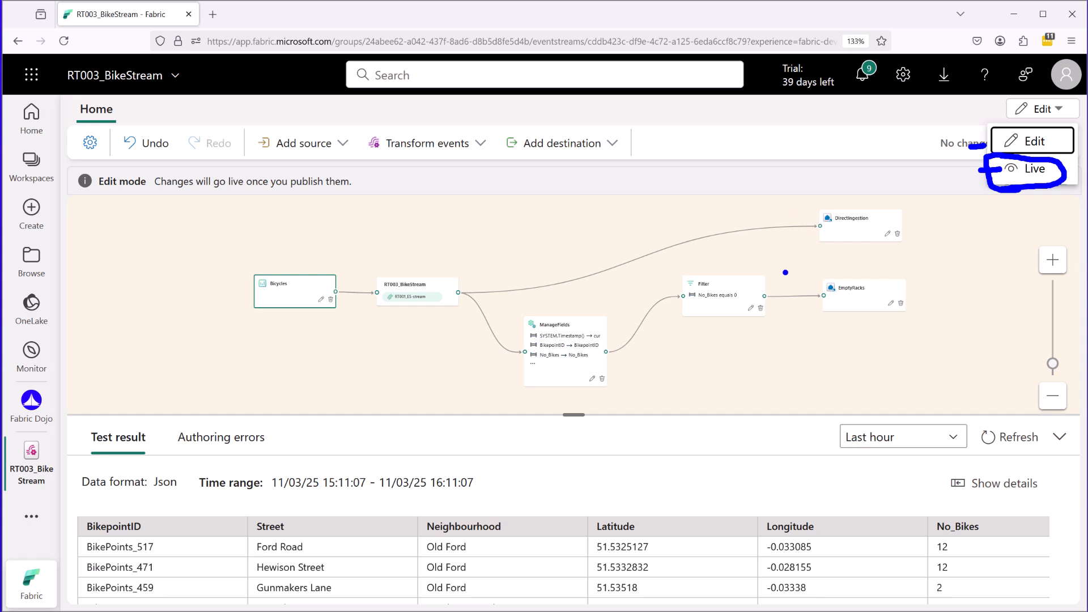
{"action": "key", "text": "Escape"}
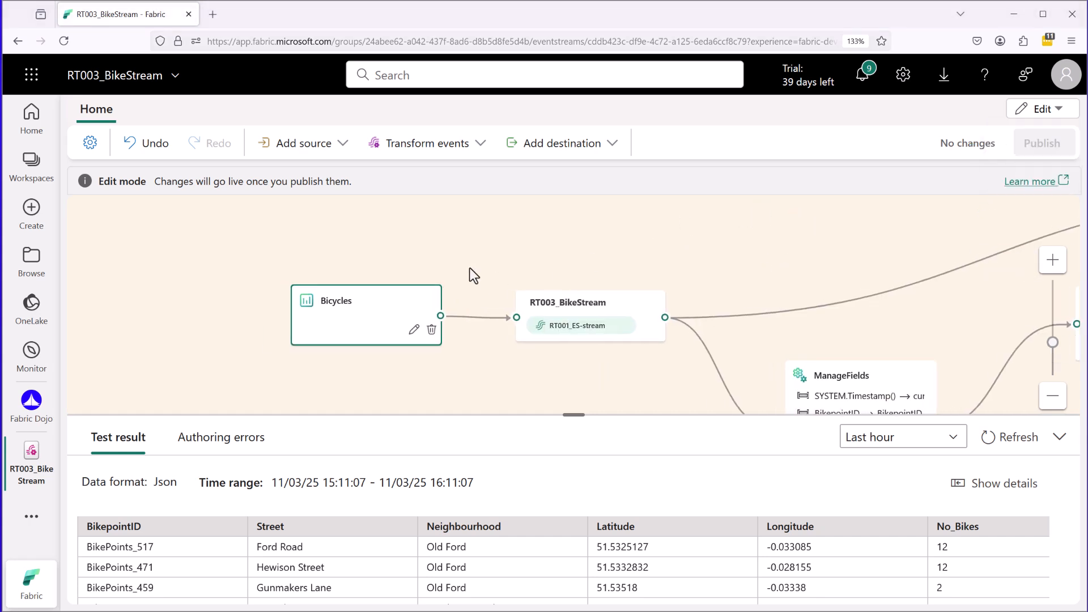
Open the Bicycles source's settings, check its source name and sample data selection, and close them unchanged.
{"action": "left_click", "coordinate": [1053, 260]}
{"action": "left_click_drag", "start_coordinate": [999, 318], "coordinate": [650, 319]}
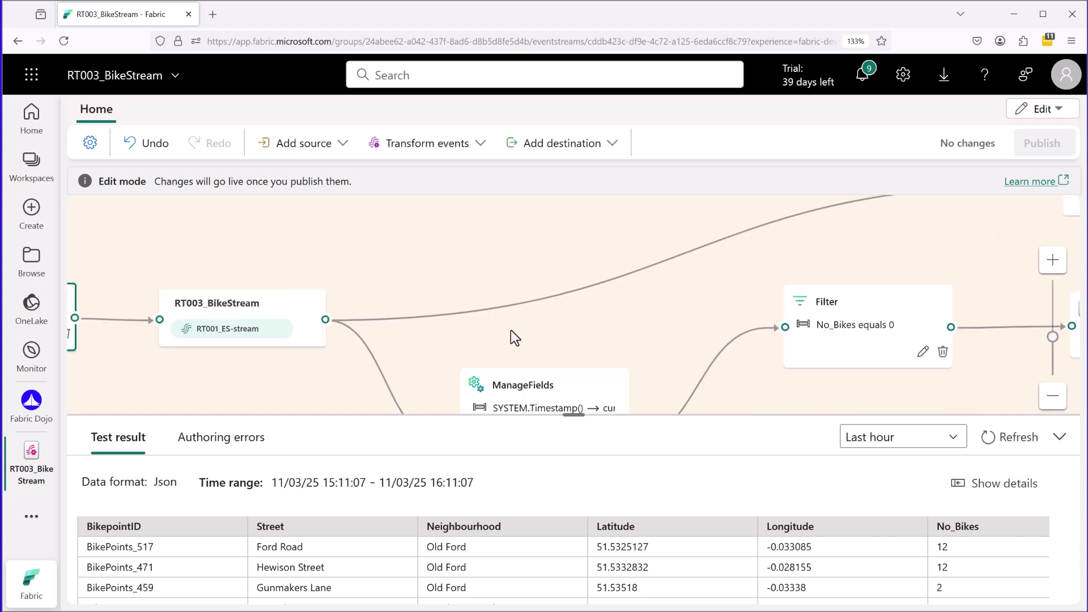
{"action": "left_click_drag", "start_coordinate": [221, 366], "coordinate": [719, 344]}
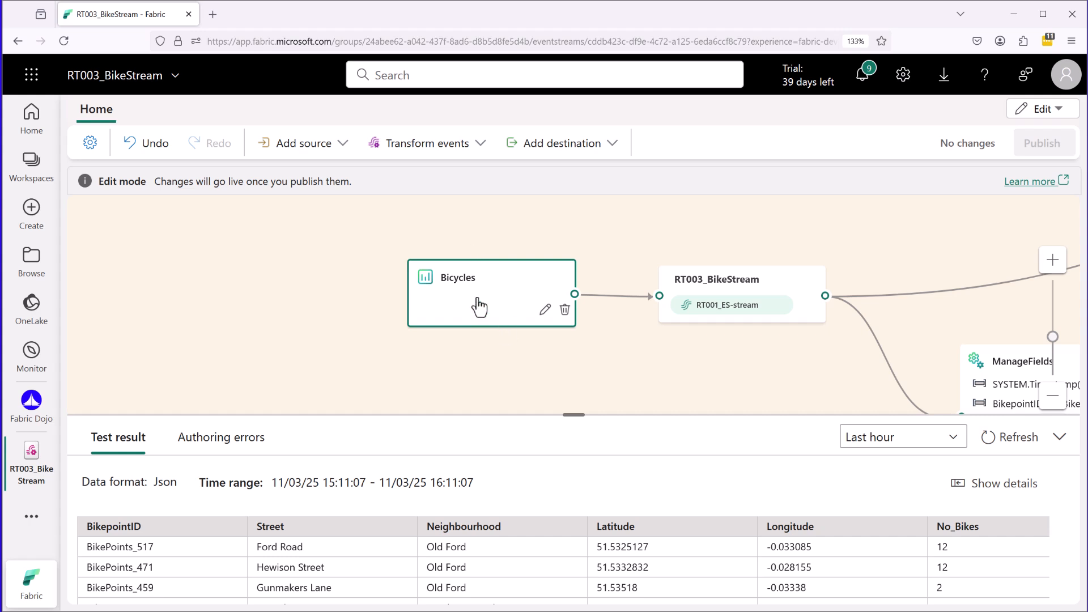
{"action": "left_click", "coordinate": [544, 310]}
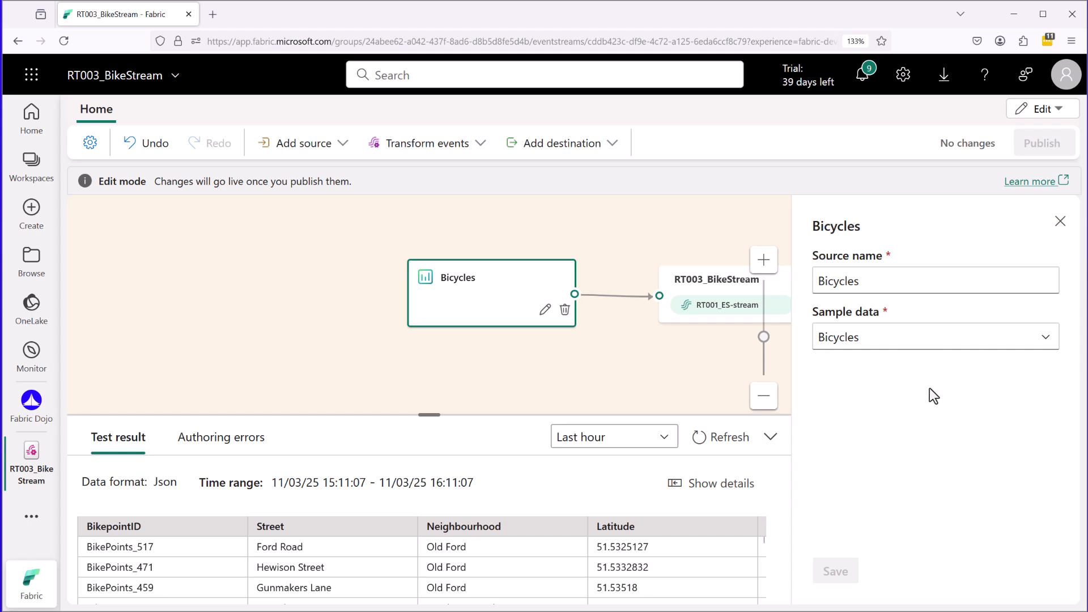
{"action": "left_click_drag", "start_coordinate": [426, 301], "coordinate": [495, 298]}
{"action": "mouse_move", "coordinate": [813, 371]}
{"action": "left_mouse_down"}
{"action": "mouse_move", "coordinate": [923, 332]}
{"action": "mouse_move", "coordinate": [817, 294]}
{"action": "mouse_move", "coordinate": [798, 369]}
{"action": "mouse_move", "coordinate": [859, 383]}
{"action": "left_mouse_up"}
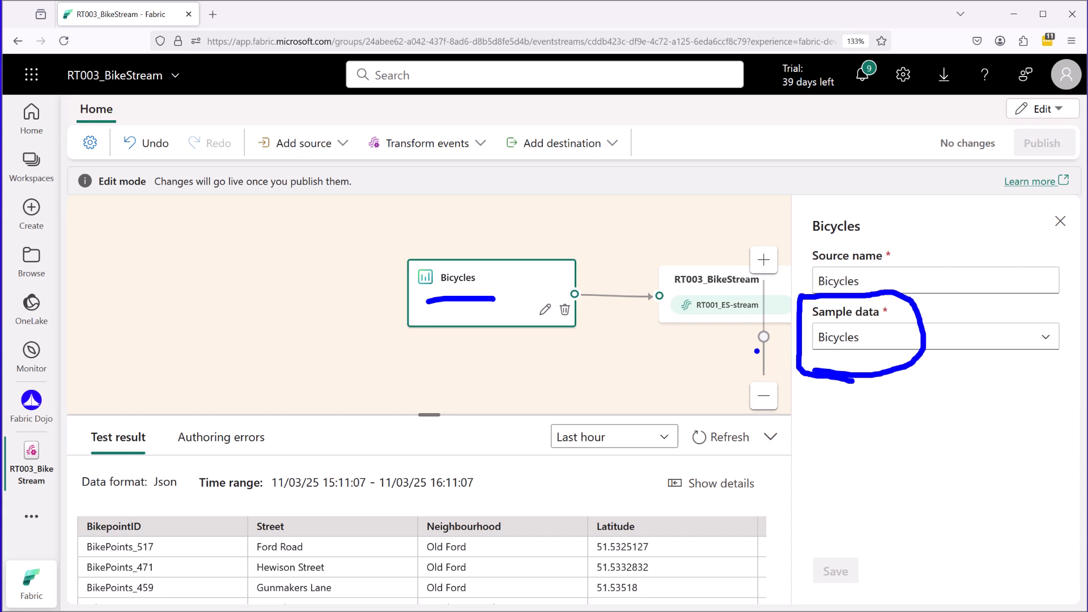
{"action": "key", "text": "Escape"}
{"action": "left_click", "coordinate": [1060, 220]}
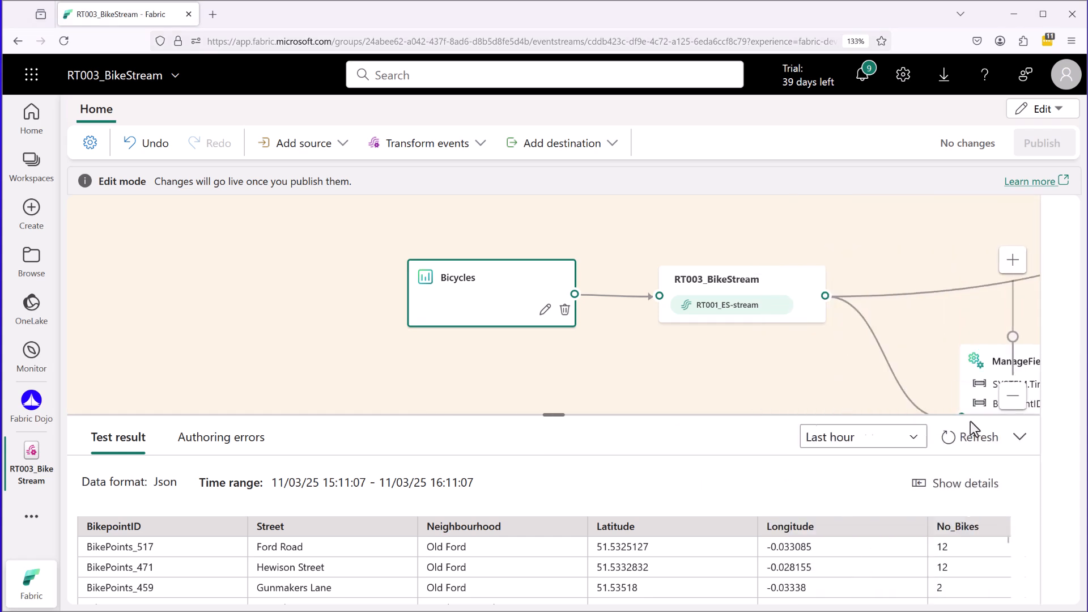
Enlarge the test result area and review the Bicycles data columns from BikepointID to No_Bikes.
{"action": "left_click_drag", "start_coordinate": [574, 414], "coordinate": [564, 296]}
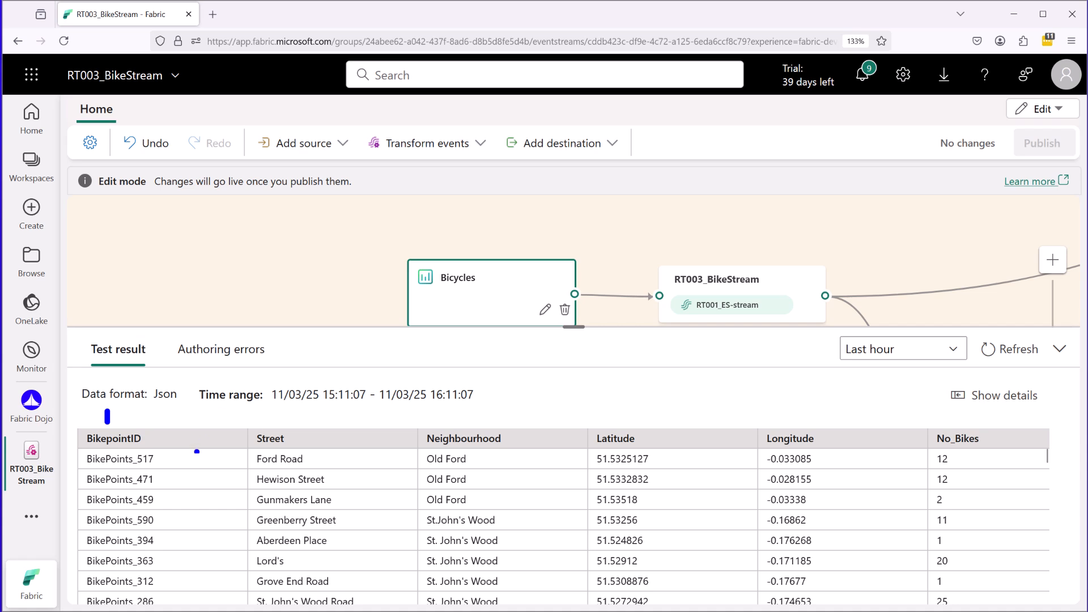
{"action": "left_click_drag", "start_coordinate": [163, 460], "coordinate": [181, 460]}
{"action": "left_click_drag", "start_coordinate": [331, 462], "coordinate": [344, 461]}
{"action": "left_click_drag", "start_coordinate": [483, 459], "coordinate": [502, 460]}
{"action": "left_click_drag", "start_coordinate": [657, 457], "coordinate": [693, 457]}
{"action": "left_click_drag", "start_coordinate": [827, 458], "coordinate": [844, 458]}
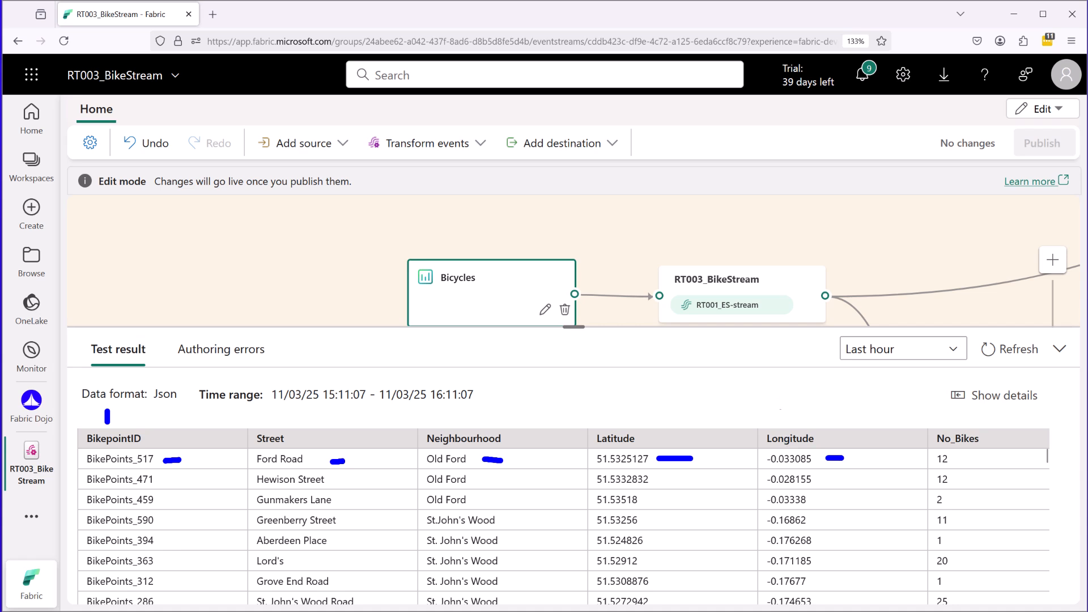
{"action": "left_click_drag", "start_coordinate": [982, 465], "coordinate": [1002, 463]}
Bring the remaining test result columns into view and examine No_Bikes and No_Empty_Docks.
{"action": "key", "text": "Escape"}
{"action": "middle_click", "coordinate": [818, 499]}
{"action": "middle_click", "coordinate": [806, 507]}
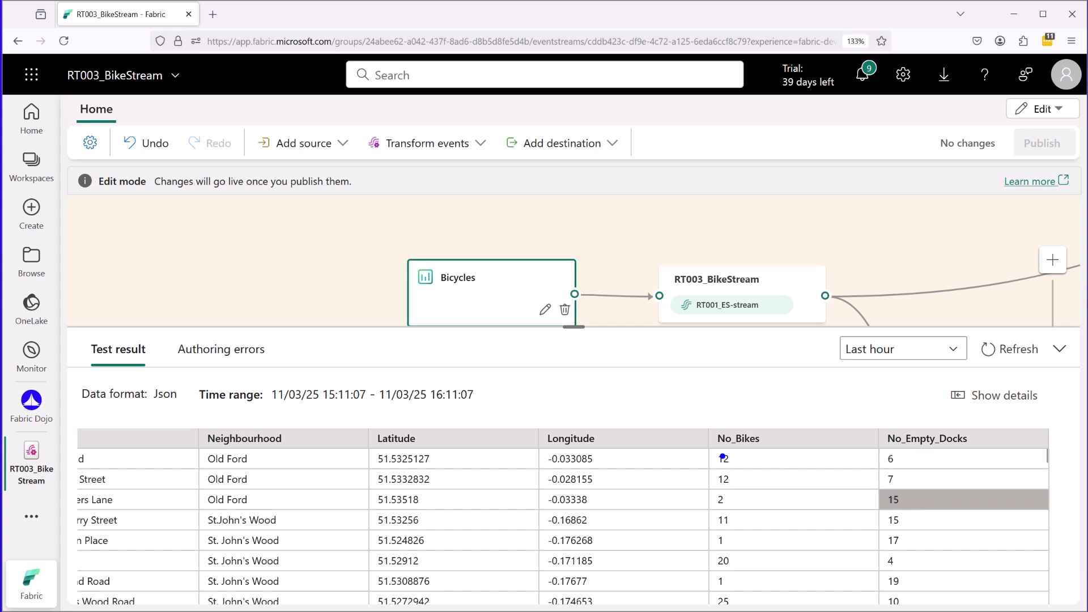
{"action": "mouse_move", "coordinate": [718, 456]}
{"action": "left_mouse_down"}
{"action": "mouse_move", "coordinate": [762, 449]}
{"action": "mouse_move", "coordinate": [728, 422]}
{"action": "mouse_move", "coordinate": [712, 448]}
{"action": "left_mouse_up"}
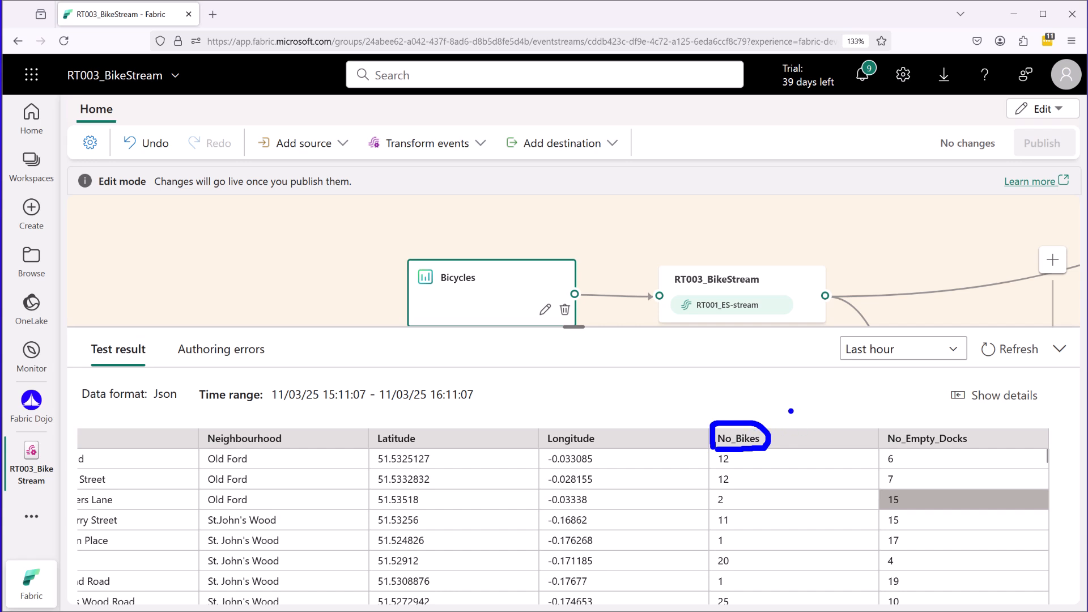
{"action": "left_click_drag", "start_coordinate": [749, 459], "coordinate": [770, 459]}
{"action": "left_click_drag", "start_coordinate": [703, 464], "coordinate": [675, 465]}
{"action": "left_click_drag", "start_coordinate": [903, 460], "coordinate": [915, 458]}
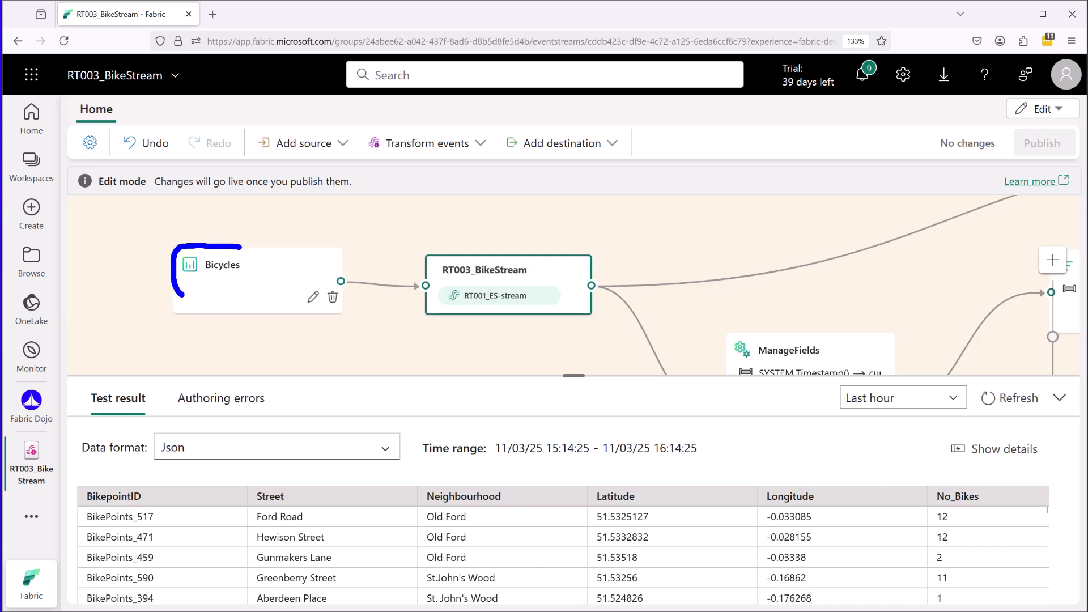
Select the RT003_BikeStream node beside the Bicycles source and examine its stream and test results.
{"action": "left_click_drag", "start_coordinate": [181, 295], "coordinate": [242, 248]}
{"action": "mouse_move", "coordinate": [553, 256]}
{"action": "left_mouse_down"}
{"action": "mouse_move", "coordinate": [424, 261]}
{"action": "mouse_move", "coordinate": [428, 319]}
{"action": "mouse_move", "coordinate": [604, 310]}
{"action": "mouse_move", "coordinate": [496, 249]}
{"action": "left_mouse_up"}
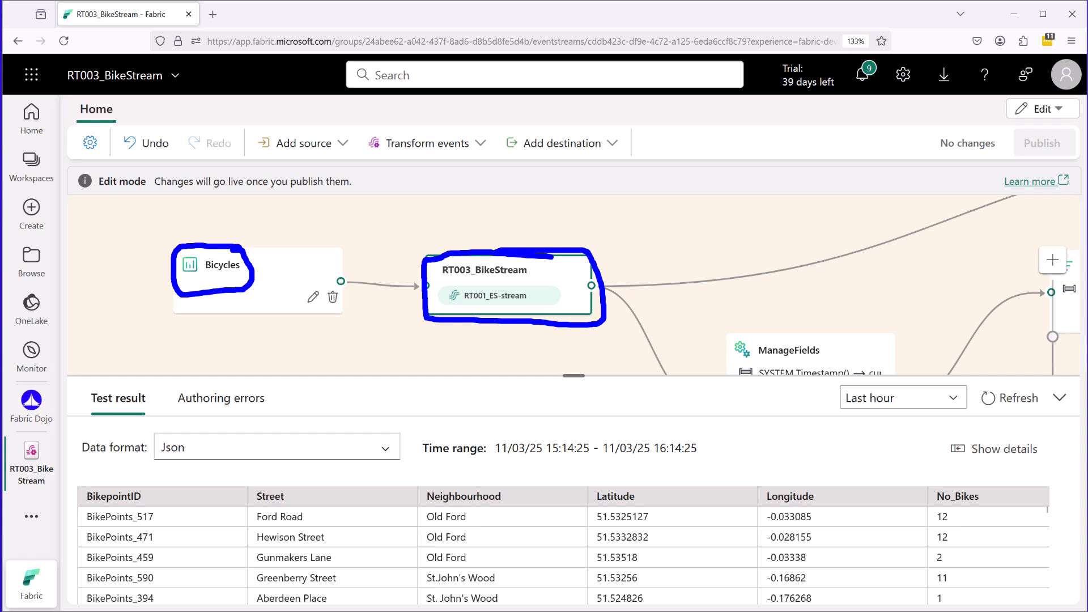
{"action": "left_click_drag", "start_coordinate": [489, 308], "coordinate": [490, 331]}
{"action": "left_click_drag", "start_coordinate": [443, 278], "coordinate": [528, 279]}
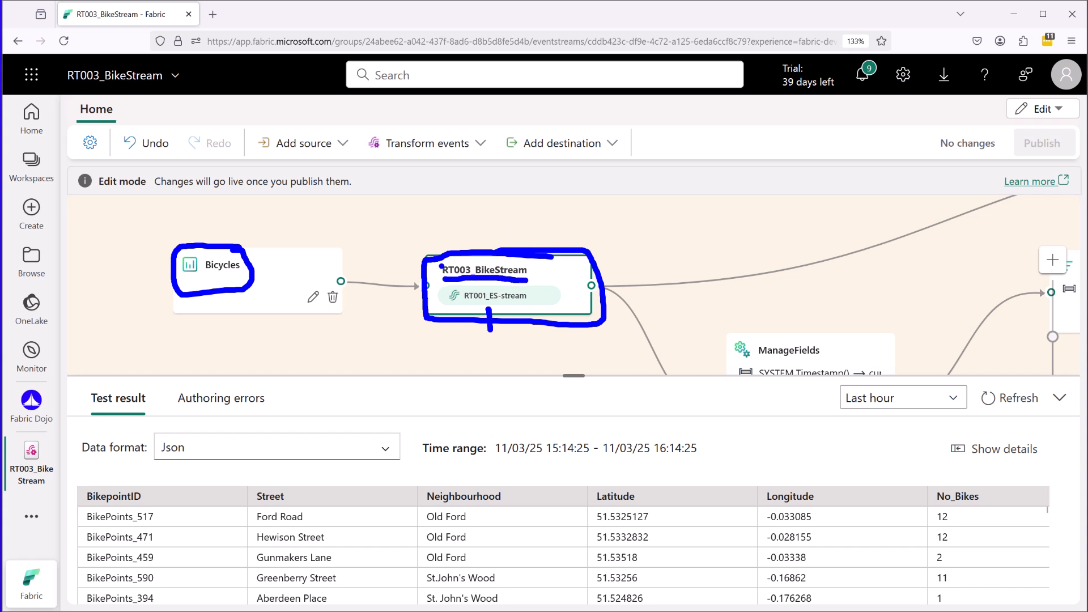
{"action": "key", "text": "Escape"}
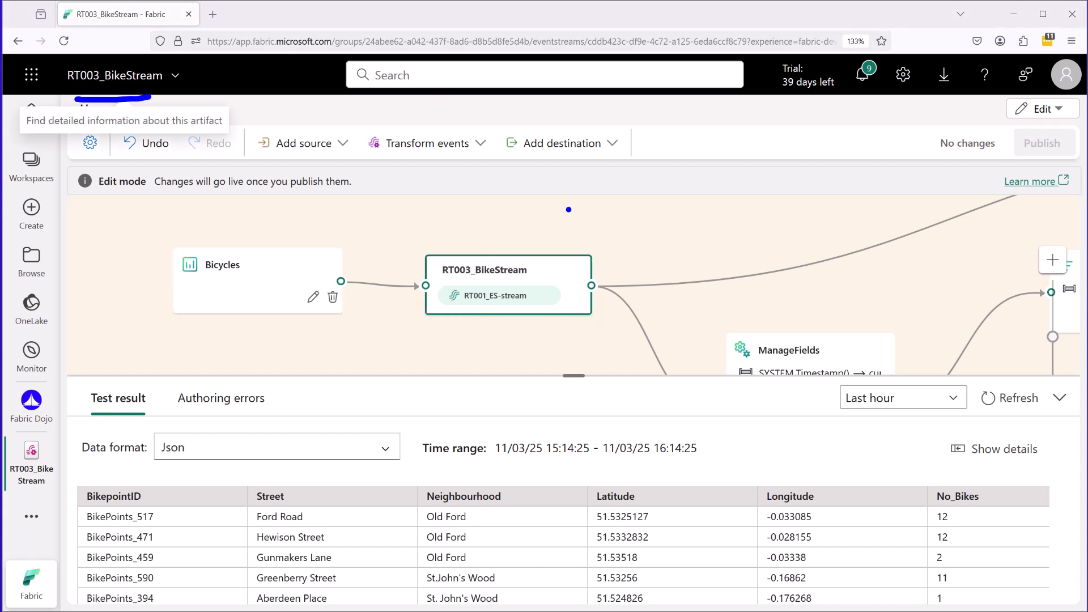
{"action": "mouse_move", "coordinate": [535, 241]}
{"action": "left_mouse_down"}
{"action": "mouse_move", "coordinate": [476, 238]}
{"action": "mouse_move", "coordinate": [434, 342]}
{"action": "mouse_move", "coordinate": [573, 241]}
{"action": "mouse_move", "coordinate": [501, 236]}
{"action": "left_mouse_up"}
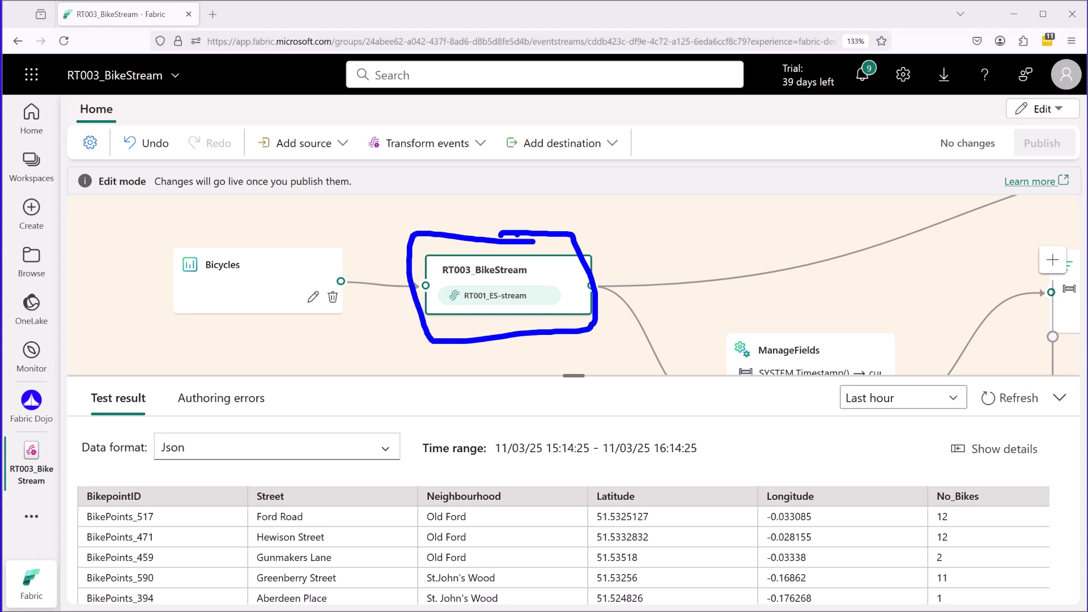
{"action": "key", "text": "Escape"}
Follow the stream's upper branch to the DirectIngestion destination and open that destination's settings.
{"action": "left_click_drag", "start_coordinate": [685, 313], "coordinate": [426, 226]}
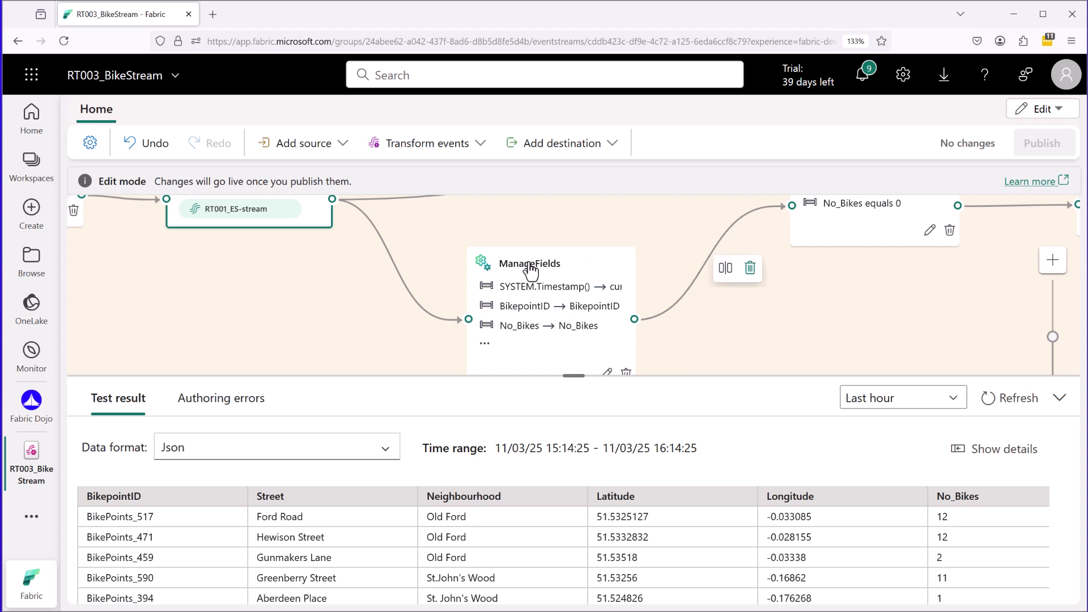
{"action": "left_click_drag", "start_coordinate": [447, 216], "coordinate": [621, 292]}
{"action": "left_click_drag", "start_coordinate": [711, 334], "coordinate": [716, 308]}
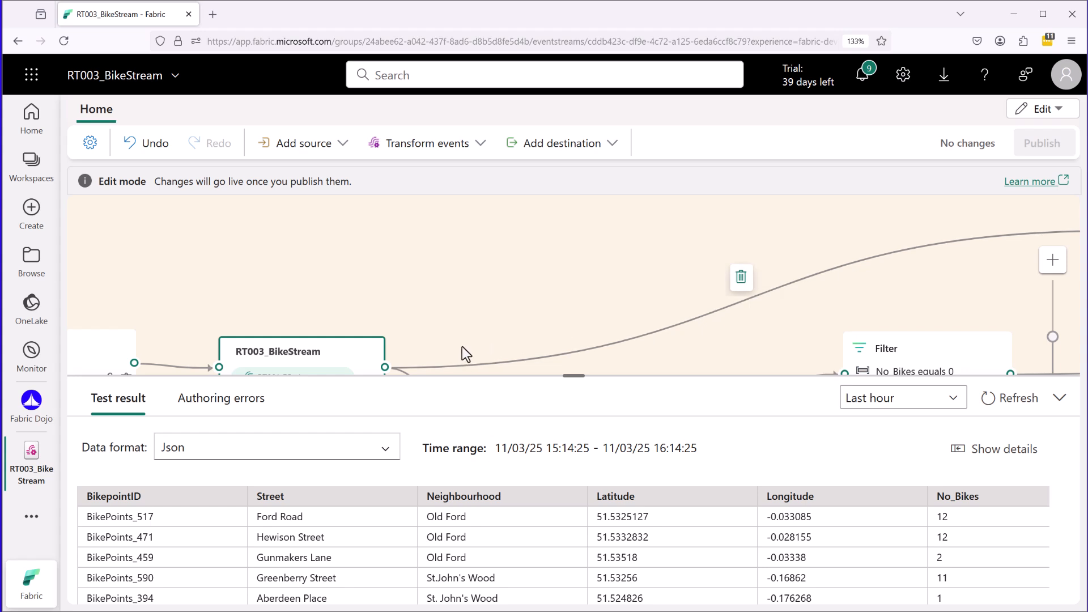
{"action": "left_click_drag", "start_coordinate": [489, 261], "coordinate": [470, 212]}
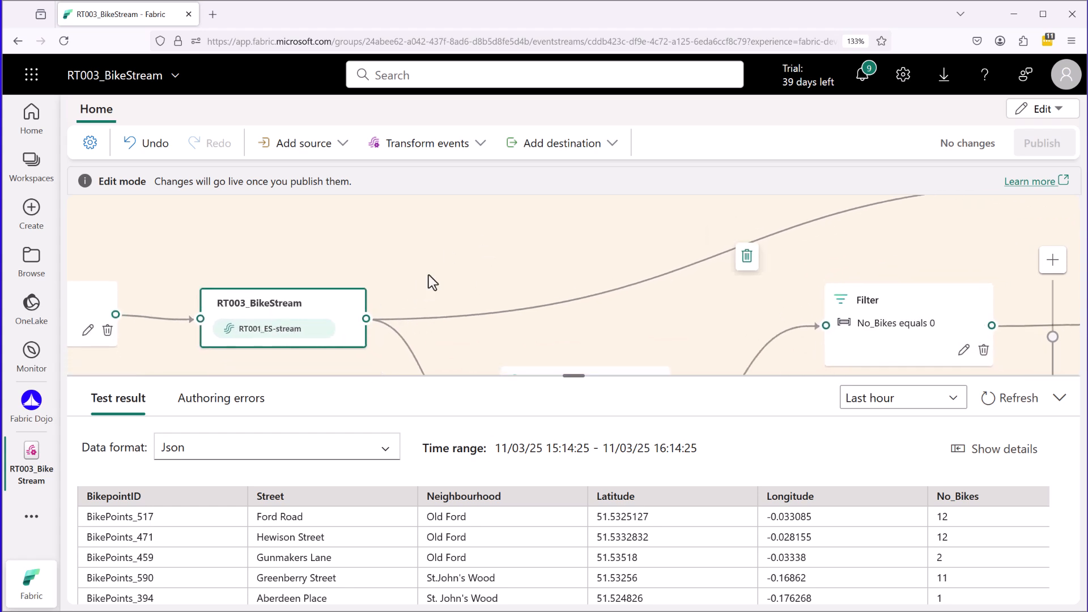
{"action": "left_click_drag", "start_coordinate": [689, 221], "coordinate": [406, 285]}
{"action": "left_click_drag", "start_coordinate": [884, 223], "coordinate": [347, 254]}
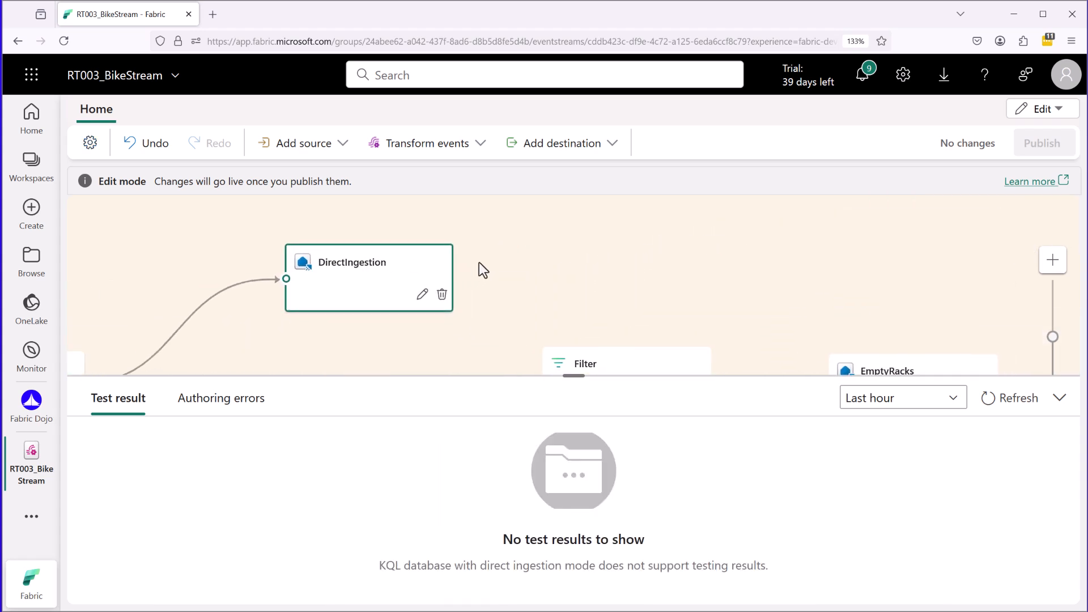
{"action": "left_click_drag", "start_coordinate": [472, 266], "coordinate": [539, 235]}
{"action": "left_click", "coordinate": [483, 261]}
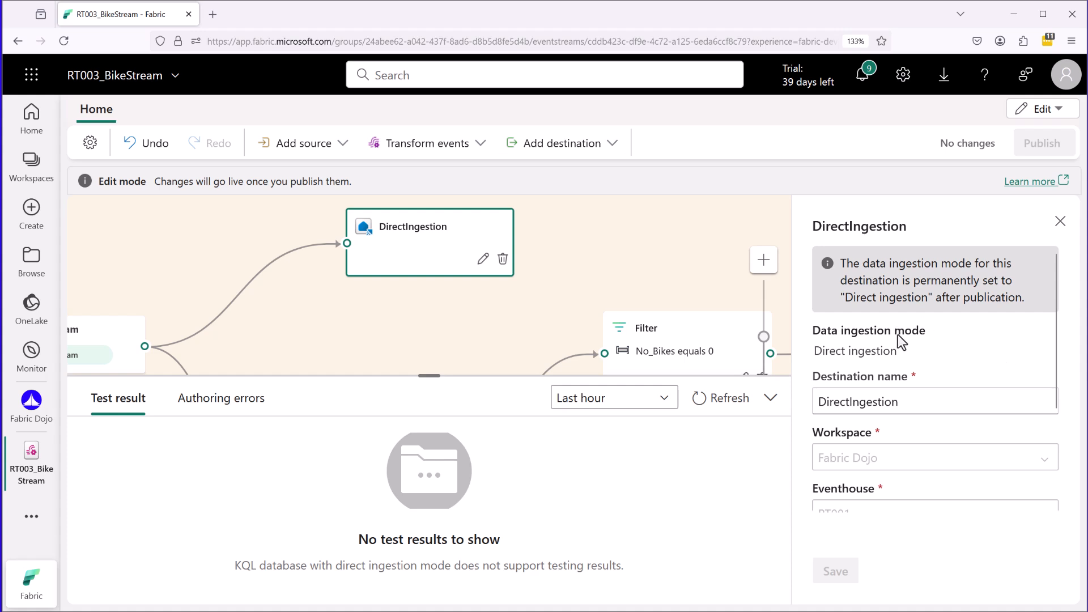
Examine DirectIngestion's data ingestion mode, destination name, workspace, eventhouse and KQL database settings.
{"action": "left_click_drag", "start_coordinate": [813, 365], "coordinate": [912, 366]}
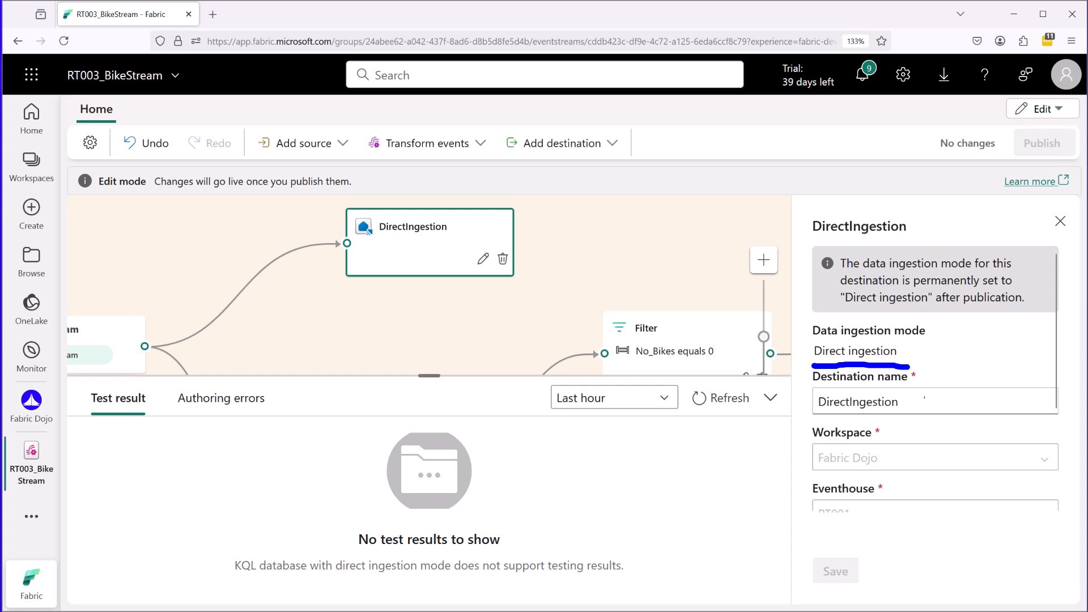
{"action": "scroll", "coordinate": [1048, 461], "scroll_direction": "down", "scroll_amount": 2}
{"action": "left_click_drag", "start_coordinate": [911, 270], "coordinate": [932, 270]}
{"action": "left_click_drag", "start_coordinate": [891, 327], "coordinate": [912, 325]}
{"action": "left_click_drag", "start_coordinate": [870, 381], "coordinate": [893, 379]}
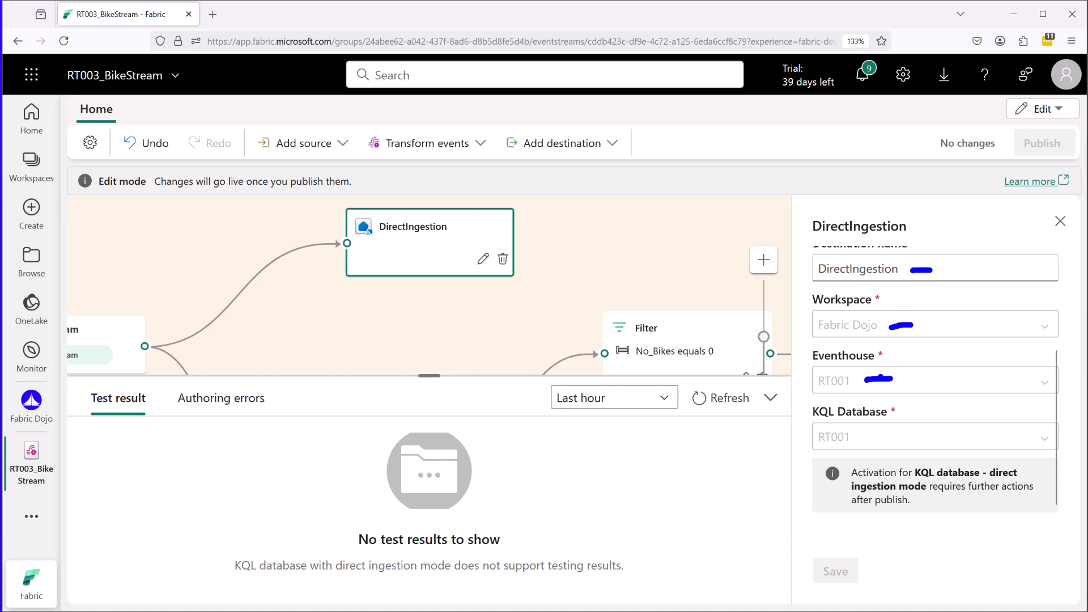
{"action": "left_click_drag", "start_coordinate": [353, 242], "coordinate": [371, 242]}
{"action": "left_click_drag", "start_coordinate": [814, 455], "coordinate": [866, 448]}
{"action": "left_click_drag", "start_coordinate": [814, 420], "coordinate": [886, 422]}
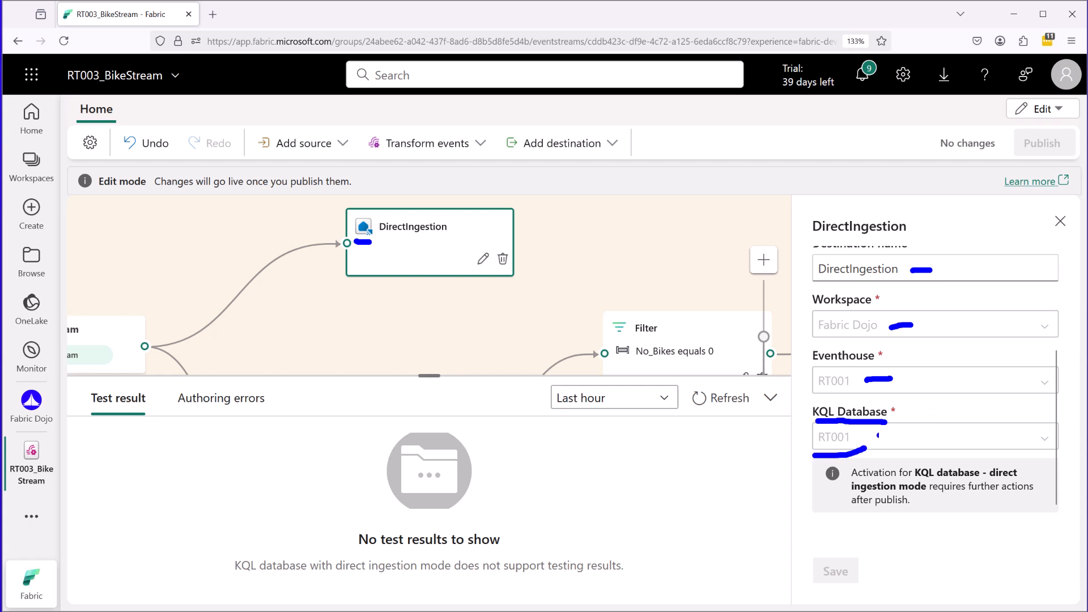
{"action": "key", "text": "Escape"}
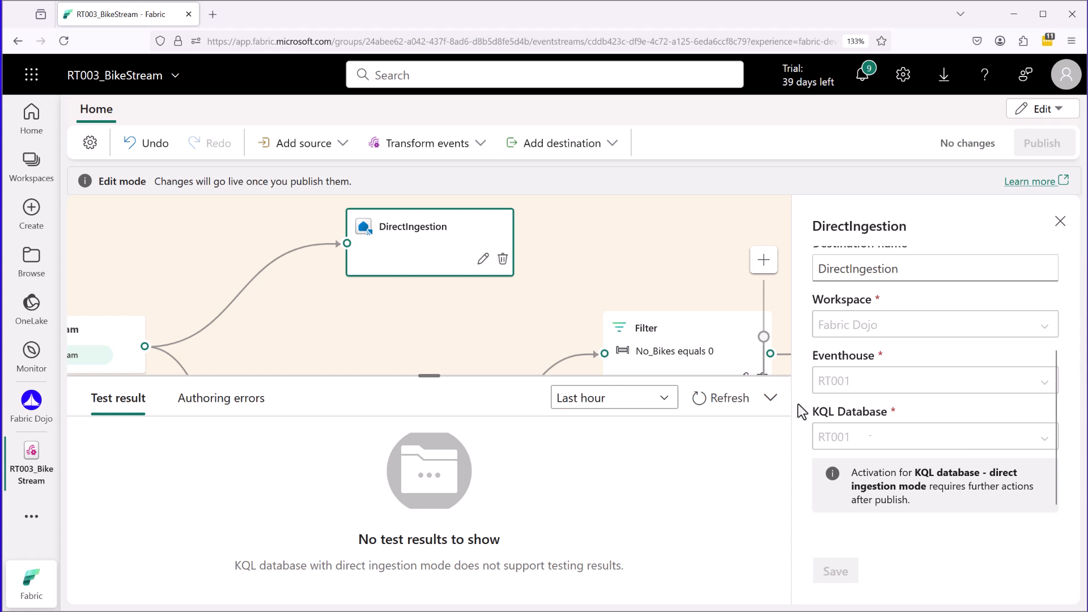
Open the settings of the ManageFields transformation on the lower branch and review its list of fields.
{"action": "scroll", "coordinate": [502, 267], "scroll_direction": "up", "scroll_amount": 3}
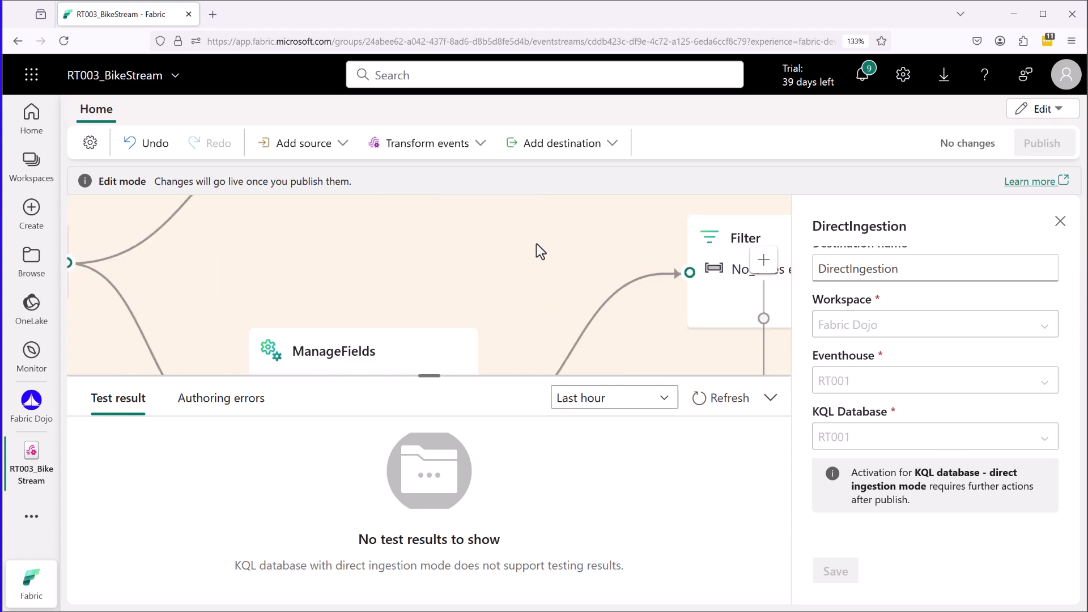
{"action": "scroll", "coordinate": [552, 315], "scroll_direction": "down", "scroll_amount": 4}
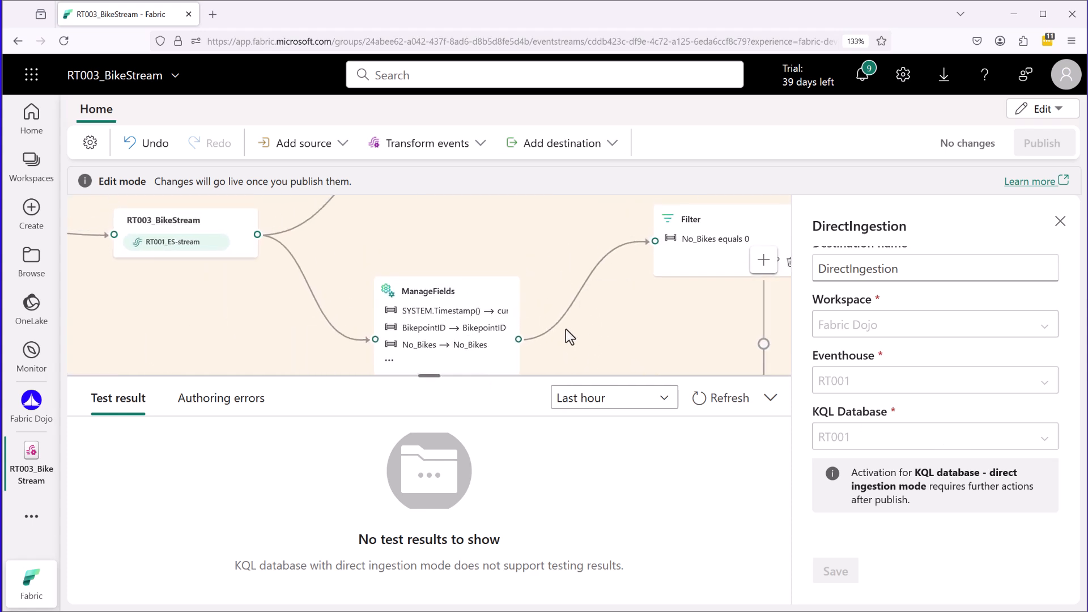
{"action": "left_click_drag", "start_coordinate": [447, 294], "coordinate": [447, 237]}
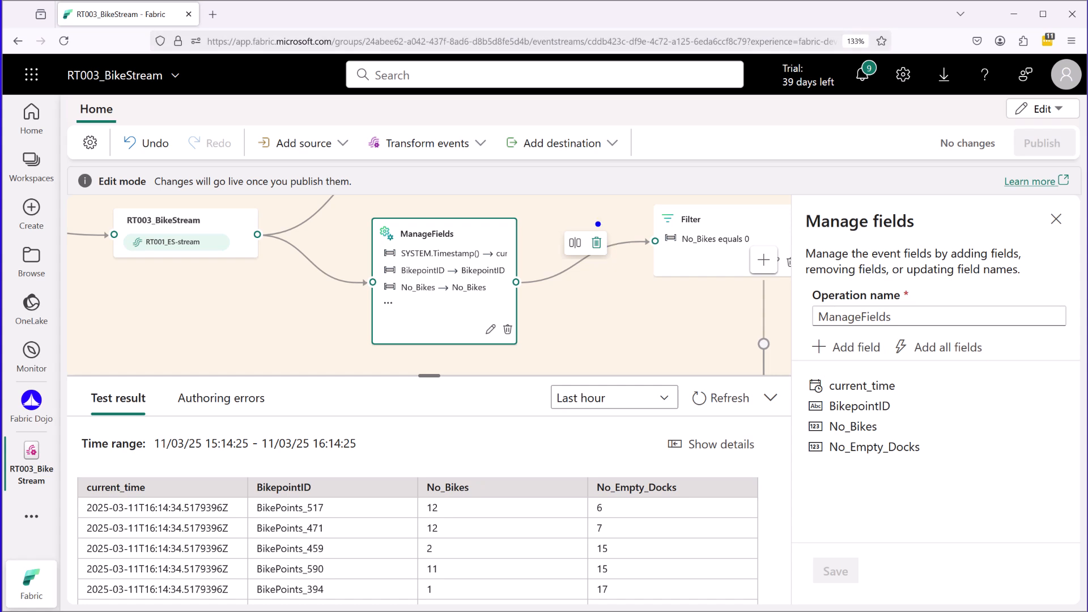
{"action": "mouse_move", "coordinate": [256, 267]}
{"action": "left_mouse_down"}
{"action": "mouse_move", "coordinate": [330, 283]}
{"action": "mouse_move", "coordinate": [325, 298]}
{"action": "left_mouse_up"}
{"action": "left_click_drag", "start_coordinate": [404, 245], "coordinate": [458, 248]}
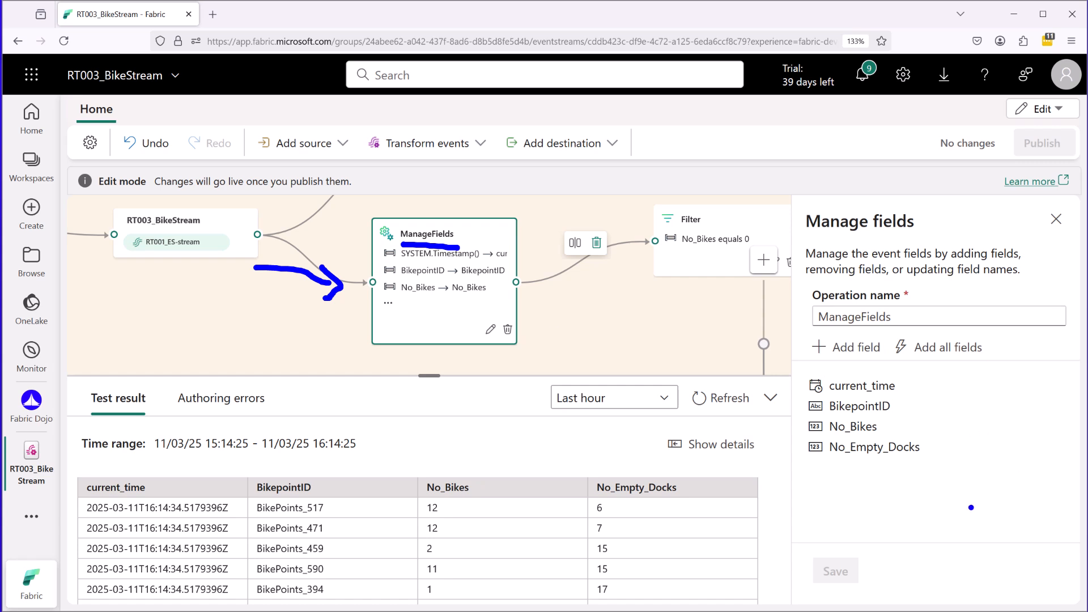
{"action": "mouse_move", "coordinate": [805, 469]}
{"action": "left_mouse_down"}
{"action": "mouse_move", "coordinate": [925, 477]}
{"action": "mouse_move", "coordinate": [932, 387]}
{"action": "mouse_move", "coordinate": [907, 369]}
{"action": "left_mouse_up"}
{"action": "key", "text": "Escape"}
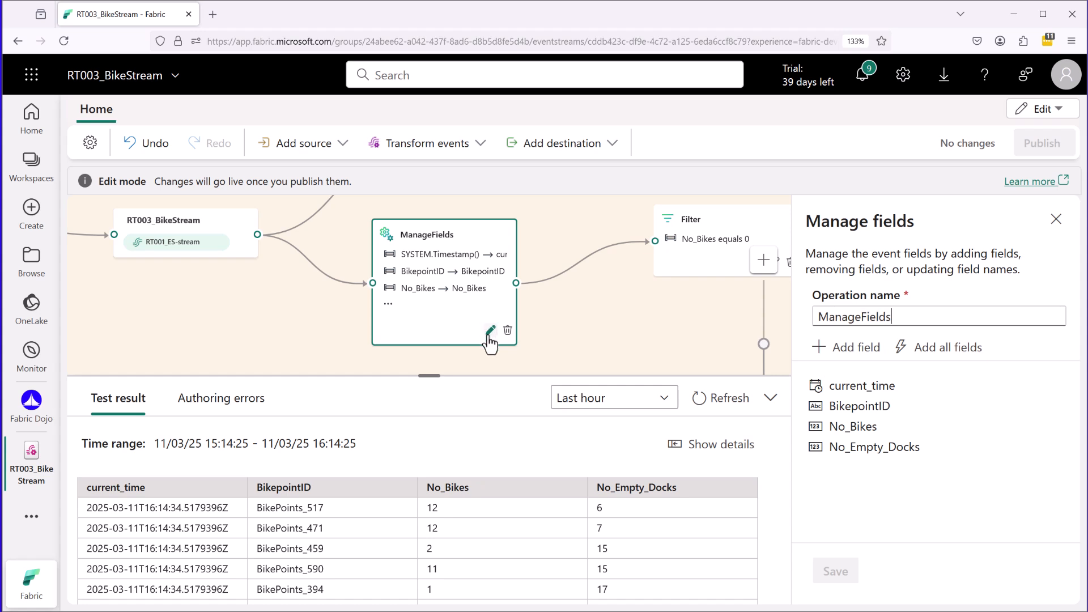
Examine the options for adding one or all fields, the current_time field and the fields kept from the stream.
{"action": "key", "text": "ctrl+2"}
{"action": "left_click_drag", "start_coordinate": [818, 363], "coordinate": [987, 365]}
{"action": "mouse_move", "coordinate": [130, 283]}
{"action": "left_mouse_down"}
{"action": "mouse_move", "coordinate": [149, 284]}
{"action": "mouse_move", "coordinate": [195, 201]}
{"action": "mouse_move", "coordinate": [107, 238]}
{"action": "mouse_move", "coordinate": [162, 282]}
{"action": "left_mouse_up"}
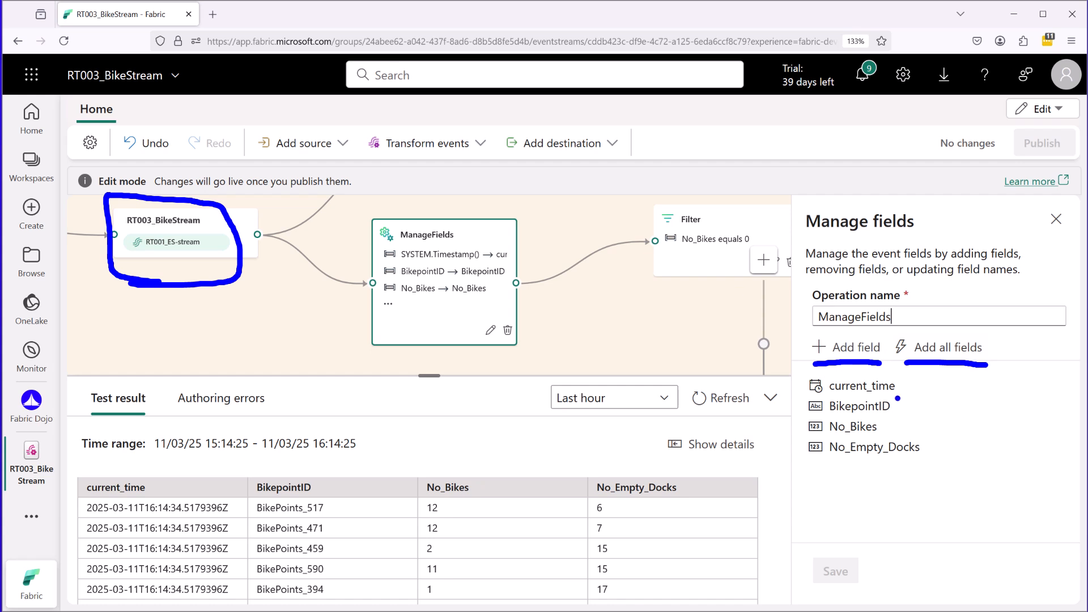
{"action": "mouse_move", "coordinate": [808, 374]}
{"action": "left_mouse_down"}
{"action": "mouse_move", "coordinate": [794, 388]}
{"action": "mouse_move", "coordinate": [812, 467]}
{"action": "left_mouse_up"}
{"action": "left_click_drag", "start_coordinate": [901, 389], "coordinate": [909, 387]}
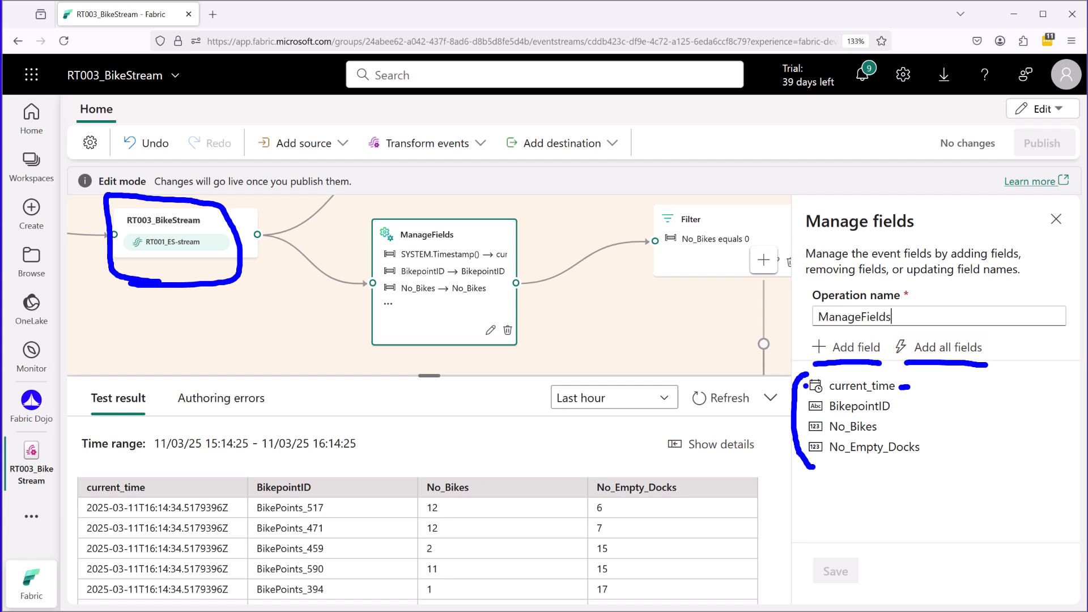
{"action": "key", "text": "Escape"}
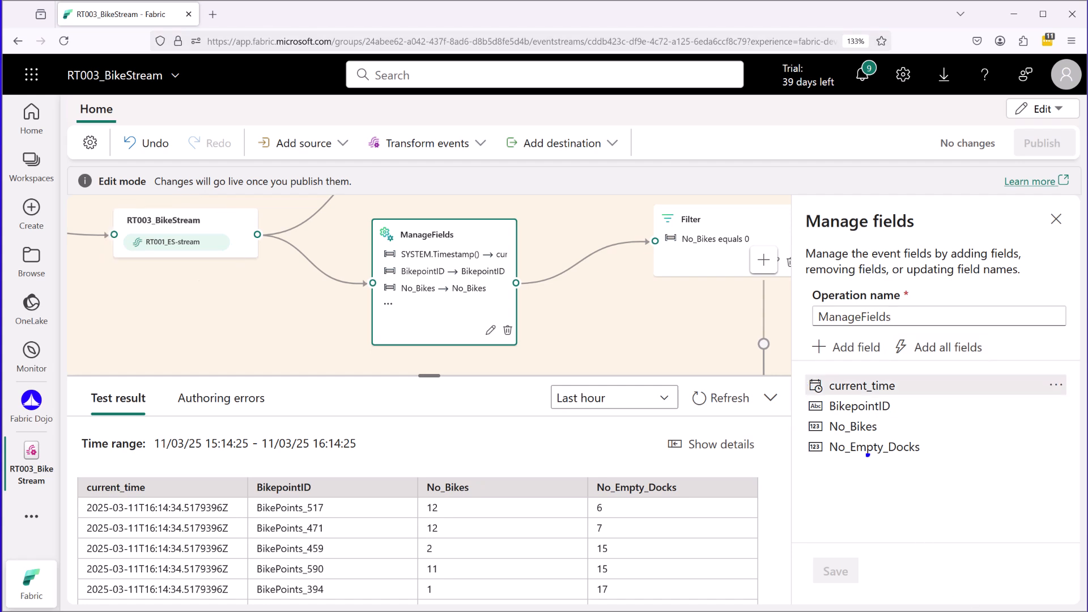
{"action": "mouse_move", "coordinate": [807, 397]}
{"action": "left_mouse_down"}
{"action": "mouse_move", "coordinate": [798, 433]}
{"action": "mouse_move", "coordinate": [813, 457]}
{"action": "left_mouse_up"}
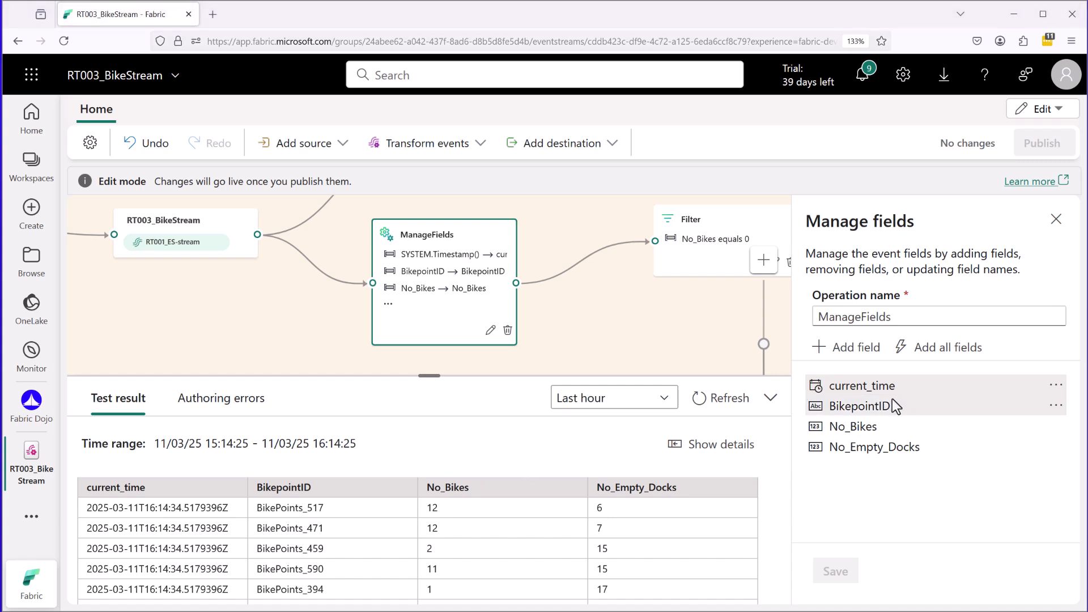
Expand the current_time field in ManageFields and examine its SYSTEM.Timestamp() source among the Built-in Date Time Functions.
{"action": "left_click", "coordinate": [861, 385]}
{"action": "left_click_drag", "start_coordinate": [825, 402], "coordinate": [910, 402]}
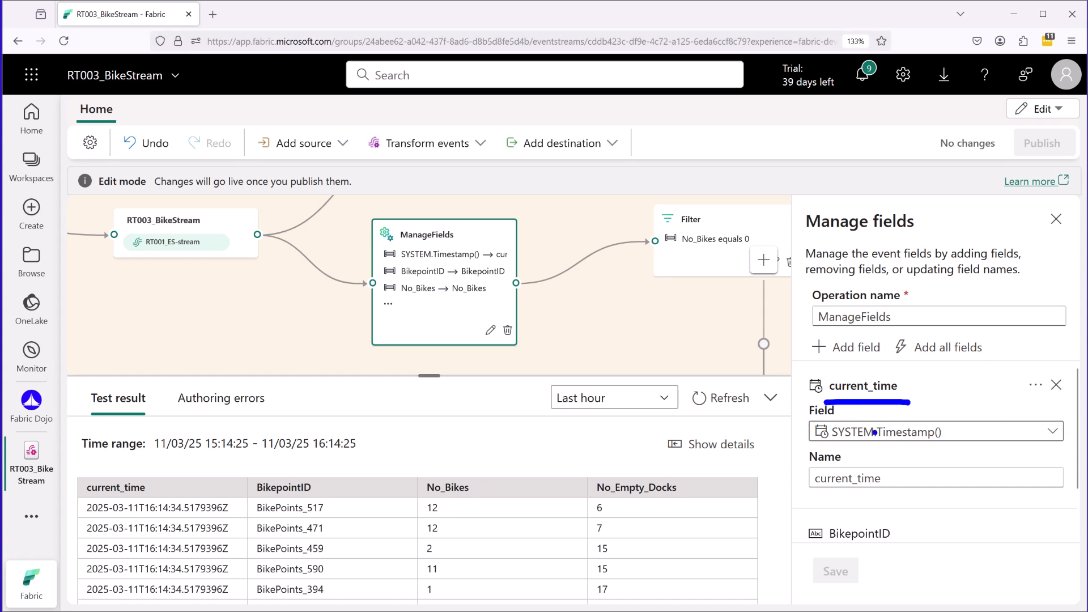
{"action": "left_click_drag", "start_coordinate": [827, 448], "coordinate": [954, 449]}
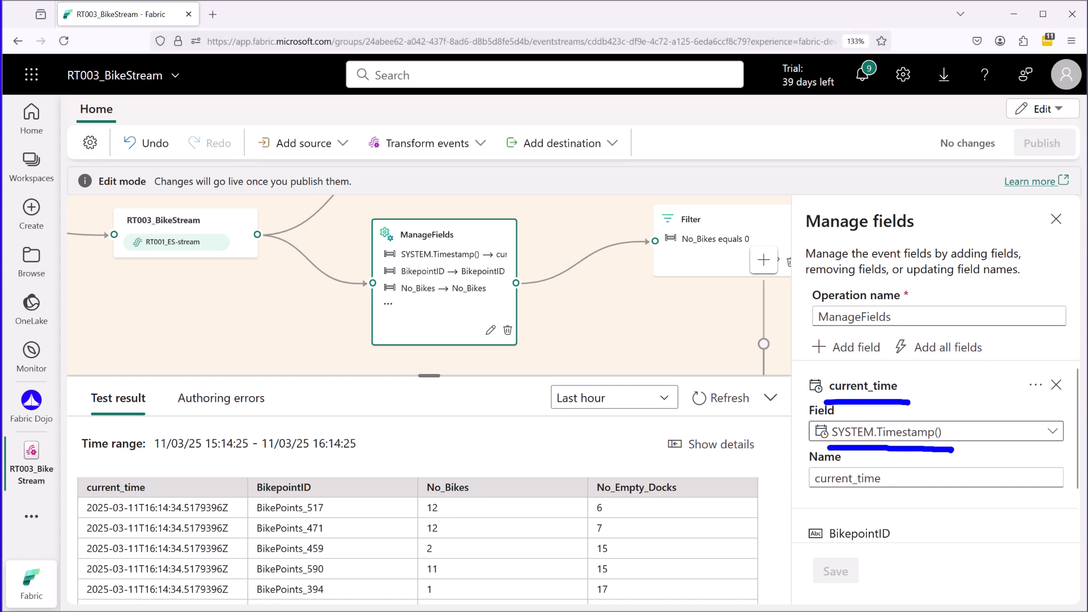
{"action": "left_click", "coordinate": [1051, 432]}
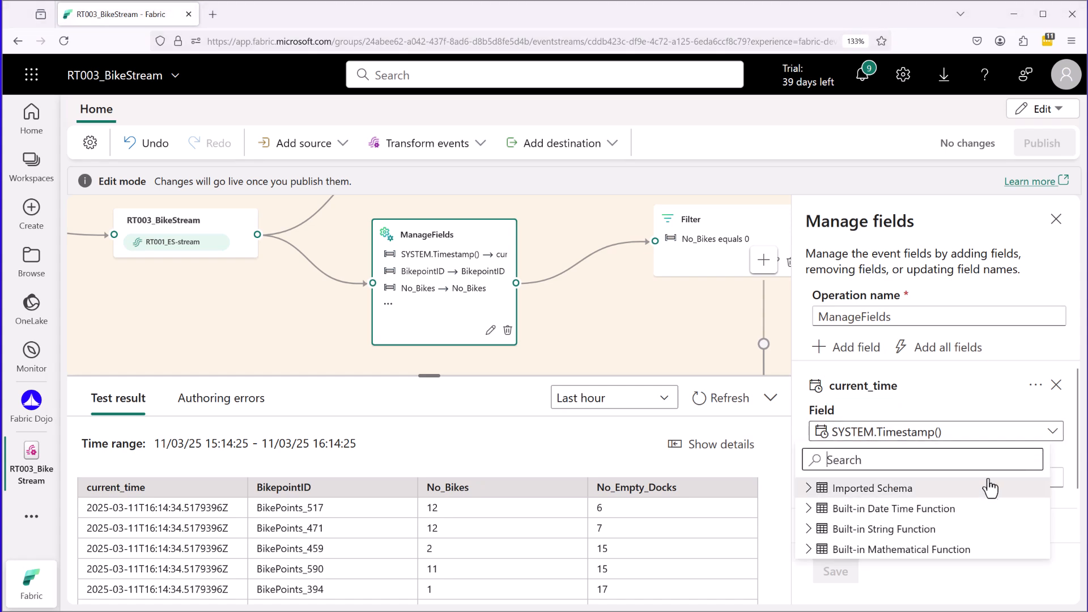
{"action": "left_click", "coordinate": [808, 508]}
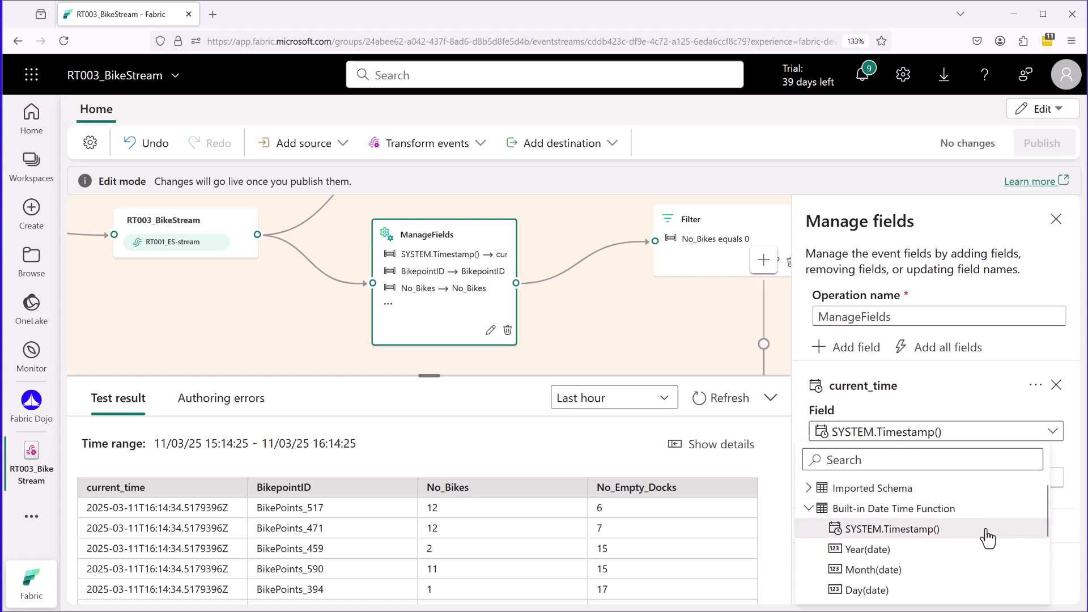
{"action": "left_click_drag", "start_coordinate": [950, 530], "coordinate": [973, 528]}
{"action": "left_click_drag", "start_coordinate": [156, 463], "coordinate": [169, 465]}
{"action": "key", "text": "Escape"}
{"action": "left_click", "coordinate": [991, 372]}
Compare the BikepointID, No_Bikes and No_Empty_Docks columns and time range of the test result with the ManageFields node's field mappings.
{"action": "left_click_drag", "start_coordinate": [284, 459], "coordinate": [283, 475]}
{"action": "left_click_drag", "start_coordinate": [447, 459], "coordinate": [446, 474]}
{"action": "left_click_drag", "start_coordinate": [639, 462], "coordinate": [639, 478]}
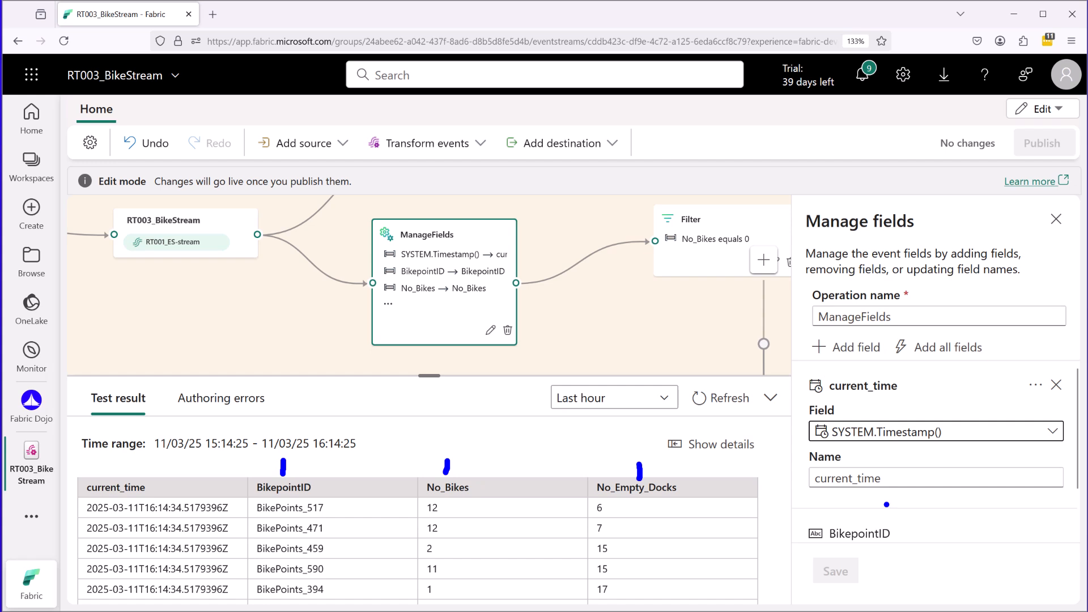
{"action": "left_click_drag", "start_coordinate": [352, 420], "coordinate": [375, 468]}
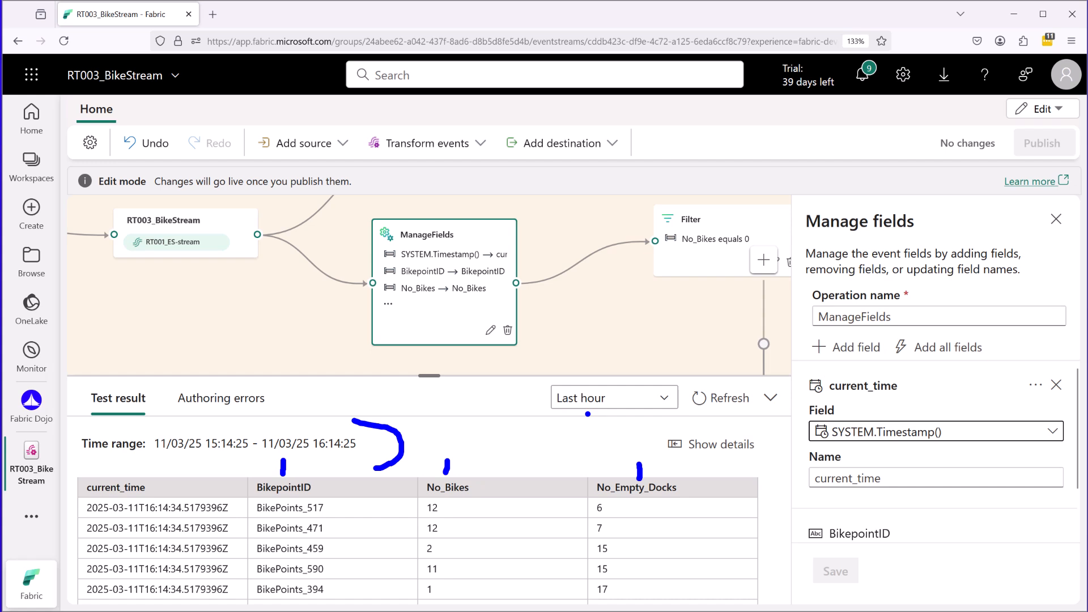
{"action": "mouse_move", "coordinate": [449, 212]}
{"action": "left_mouse_down"}
{"action": "mouse_move", "coordinate": [504, 296]}
{"action": "mouse_move", "coordinate": [489, 306]}
{"action": "left_mouse_up"}
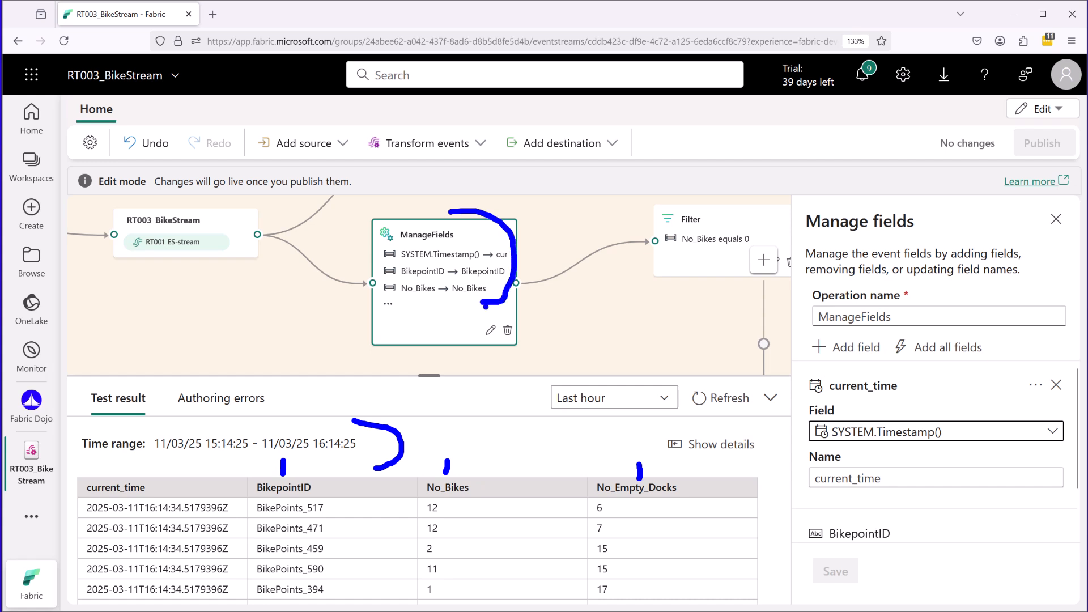
{"action": "left_click", "coordinate": [462, 394]}
{"action": "key", "text": "Escape"}
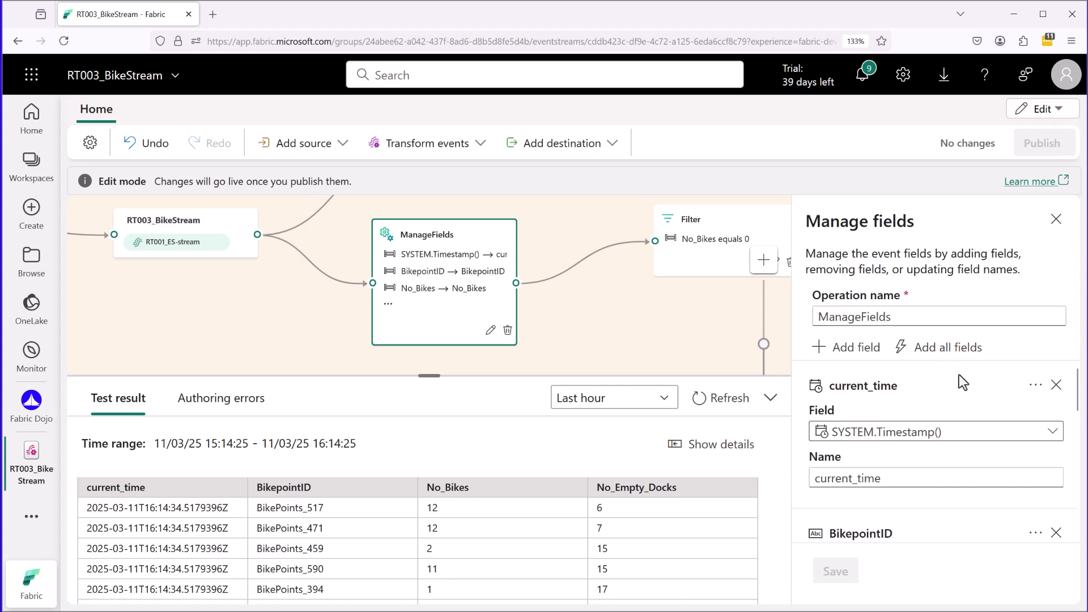
Review the BikepointID field's settings, including its Change type option.
{"action": "left_click_drag", "start_coordinate": [1076, 391], "coordinate": [1078, 435]}
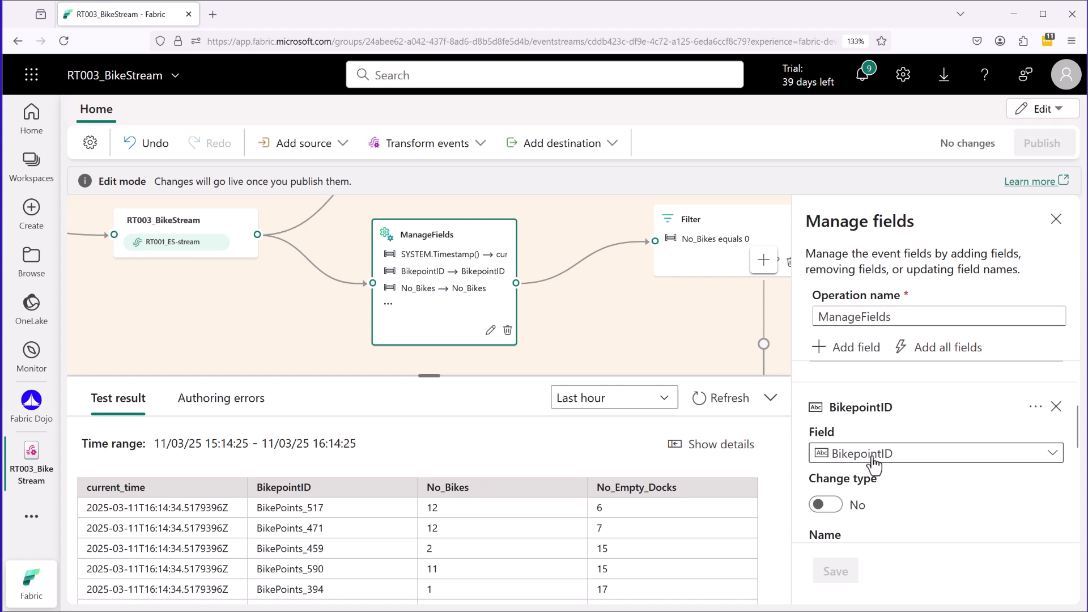
{"action": "left_click_drag", "start_coordinate": [809, 478], "coordinate": [895, 484]}
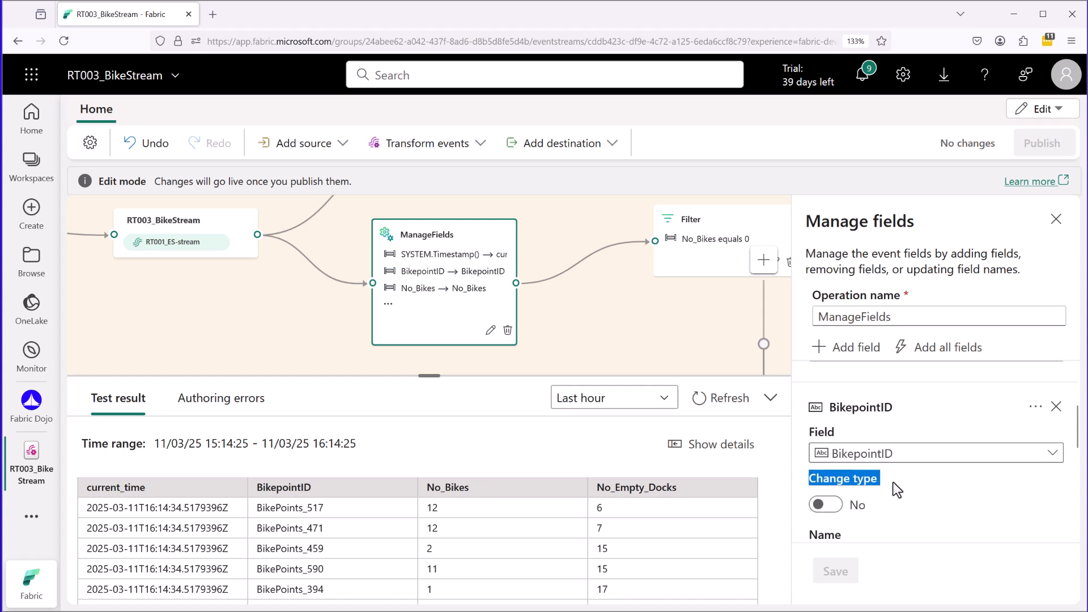
{"action": "left_click", "coordinate": [893, 481]}
{"action": "mouse_move", "coordinate": [811, 520]}
{"action": "left_mouse_down"}
{"action": "mouse_move", "coordinate": [885, 476]}
{"action": "mouse_move", "coordinate": [810, 469]}
{"action": "mouse_move", "coordinate": [810, 521]}
{"action": "mouse_move", "coordinate": [831, 527]}
{"action": "left_mouse_up"}
{"action": "key", "text": "Escape"}
{"action": "middle_click", "coordinate": [947, 468]}
{"action": "scroll", "coordinate": [941, 489], "scroll_direction": "down", "scroll_amount": 4}
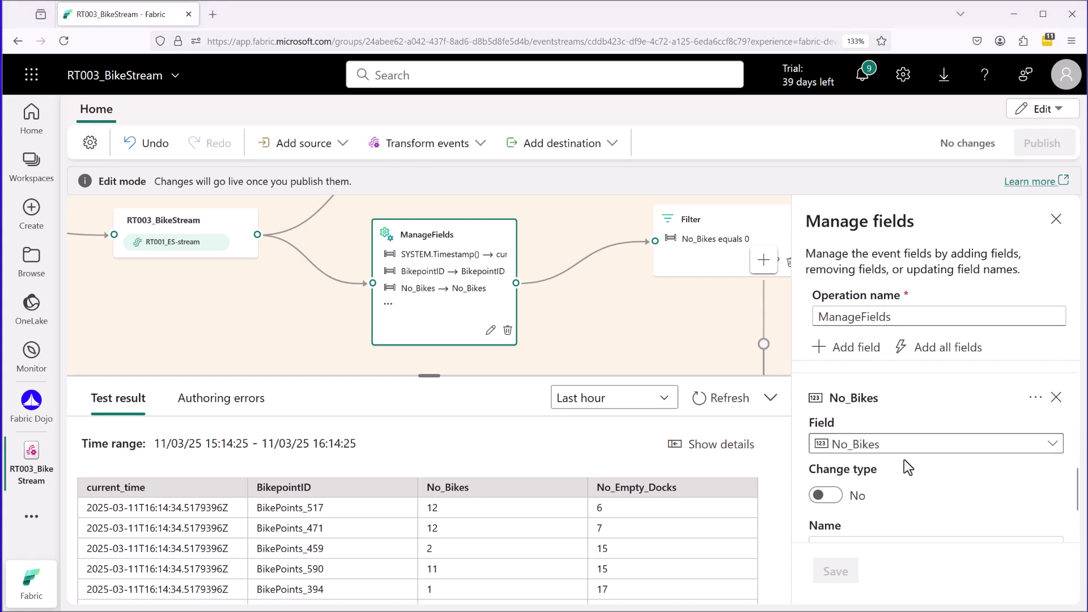
Examine the data type indicator of the No_Bikes field.
{"action": "left_click_drag", "start_coordinate": [819, 457], "coordinate": [888, 457]}
{"action": "mouse_move", "coordinate": [823, 460]}
{"action": "left_mouse_down"}
{"action": "mouse_move", "coordinate": [814, 461]}
{"action": "mouse_move", "coordinate": [820, 429]}
{"action": "mouse_move", "coordinate": [826, 456]}
{"action": "mouse_move", "coordinate": [804, 435]}
{"action": "mouse_move", "coordinate": [818, 460]}
{"action": "left_mouse_up"}
{"action": "key", "text": "Escape"}
{"action": "key", "text": "ctrl+2"}
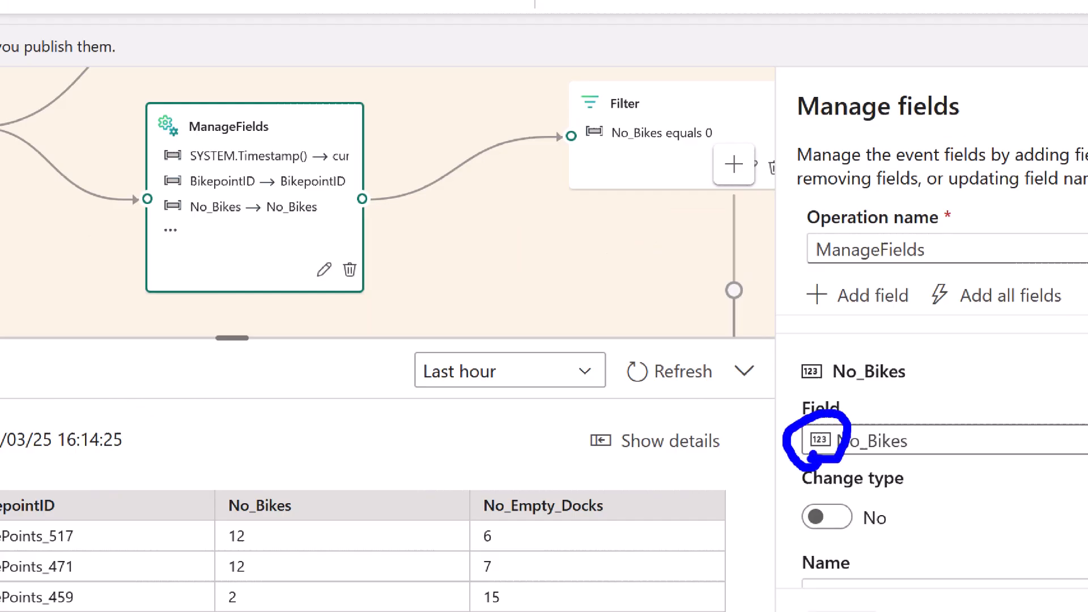
{"action": "key", "text": "Escape"}
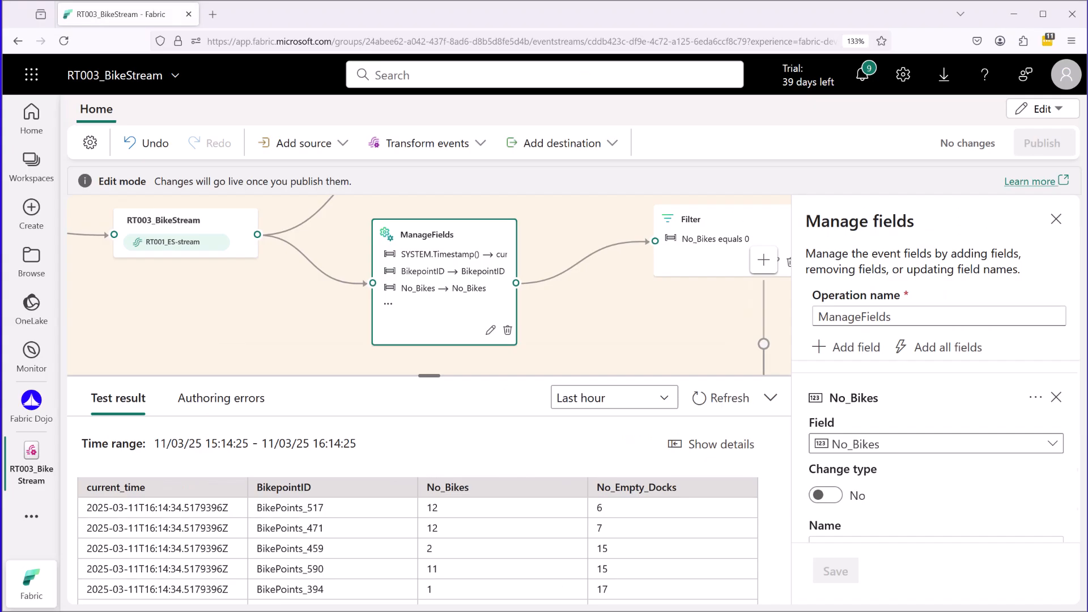
Expand the No_Empty_Docks field and examine its Change type and Name settings.
{"action": "scroll", "coordinate": [945, 409], "scroll_direction": "down", "scroll_amount": 2}
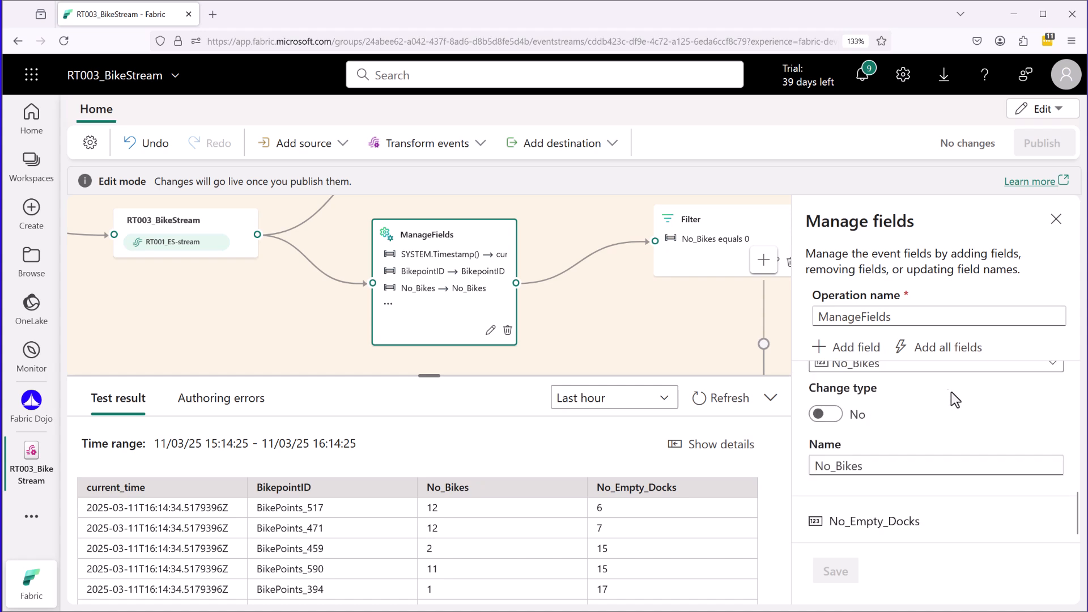
{"action": "left_click", "coordinate": [902, 518]}
{"action": "key", "text": "ctrl+2"}
{"action": "mouse_move", "coordinate": [815, 452]}
{"action": "left_mouse_down"}
{"action": "mouse_move", "coordinate": [882, 453]}
{"action": "mouse_move", "coordinate": [898, 401]}
{"action": "mouse_move", "coordinate": [786, 433]}
{"action": "mouse_move", "coordinate": [824, 460]}
{"action": "left_mouse_up"}
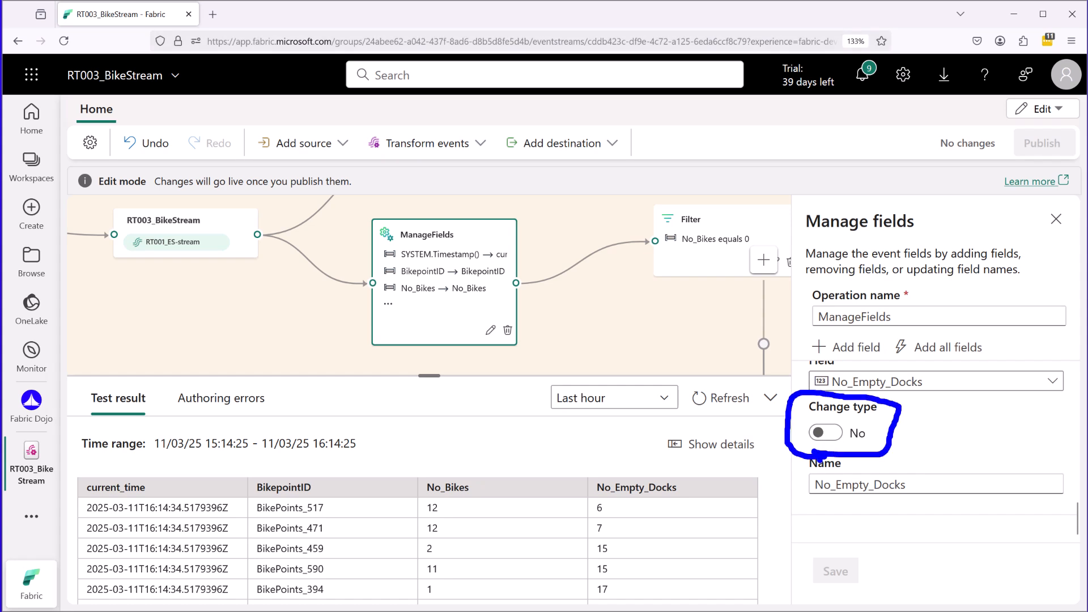
{"action": "key", "text": "Escape"}
{"action": "key", "text": "ctrl+2"}
{"action": "mouse_move", "coordinate": [810, 498]}
{"action": "left_mouse_down"}
{"action": "mouse_move", "coordinate": [913, 476]}
{"action": "mouse_move", "coordinate": [805, 453]}
{"action": "mouse_move", "coordinate": [825, 510]}
{"action": "left_mouse_up"}
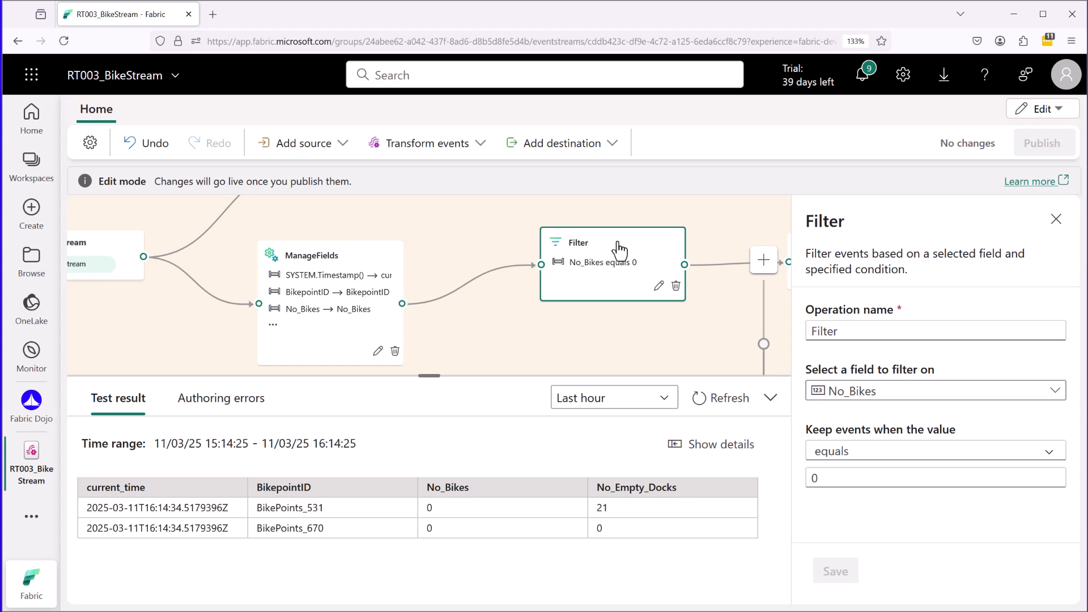
Examine the Filter transformation's field to filter on, its keep-events condition and its comparison value.
{"action": "mouse_move", "coordinate": [877, 354]}
{"action": "left_mouse_down"}
{"action": "mouse_move", "coordinate": [810, 406]}
{"action": "mouse_move", "coordinate": [795, 362]}
{"action": "mouse_move", "coordinate": [826, 411]}
{"action": "mouse_move", "coordinate": [955, 444]}
{"action": "left_mouse_up"}
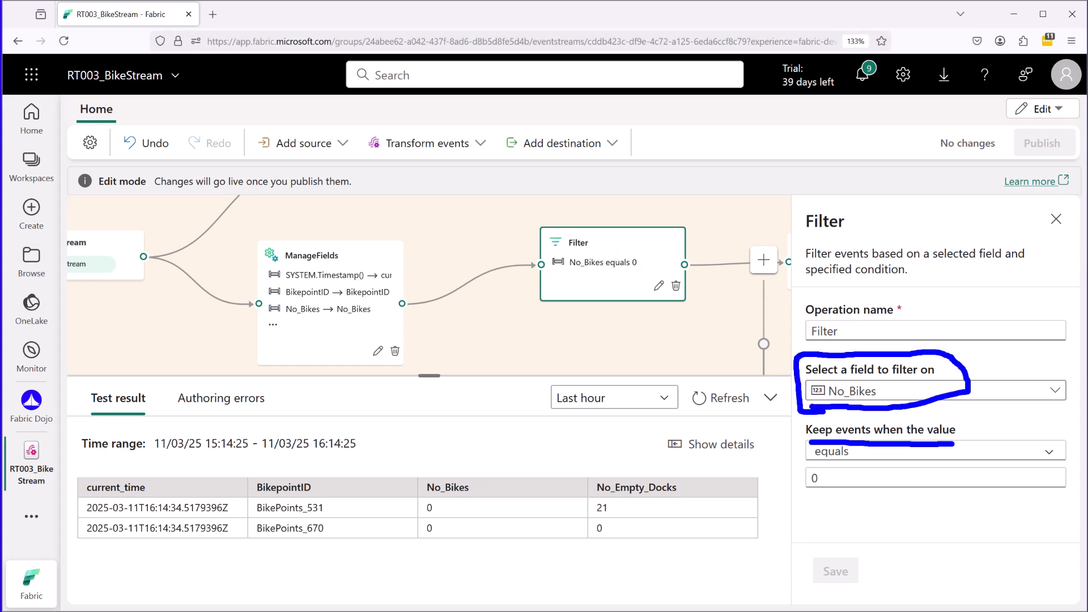
{"action": "mouse_move", "coordinate": [819, 466]}
{"action": "left_mouse_down"}
{"action": "mouse_move", "coordinate": [843, 465]}
{"action": "mouse_move", "coordinate": [829, 495]}
{"action": "left_mouse_up"}
Follow the Filter output to the EmptyRacks destination and open that destination's settings.
{"action": "left_click_drag", "start_coordinate": [731, 331], "coordinate": [480, 328]}
{"action": "left_click_drag", "start_coordinate": [594, 328], "coordinate": [523, 343]}
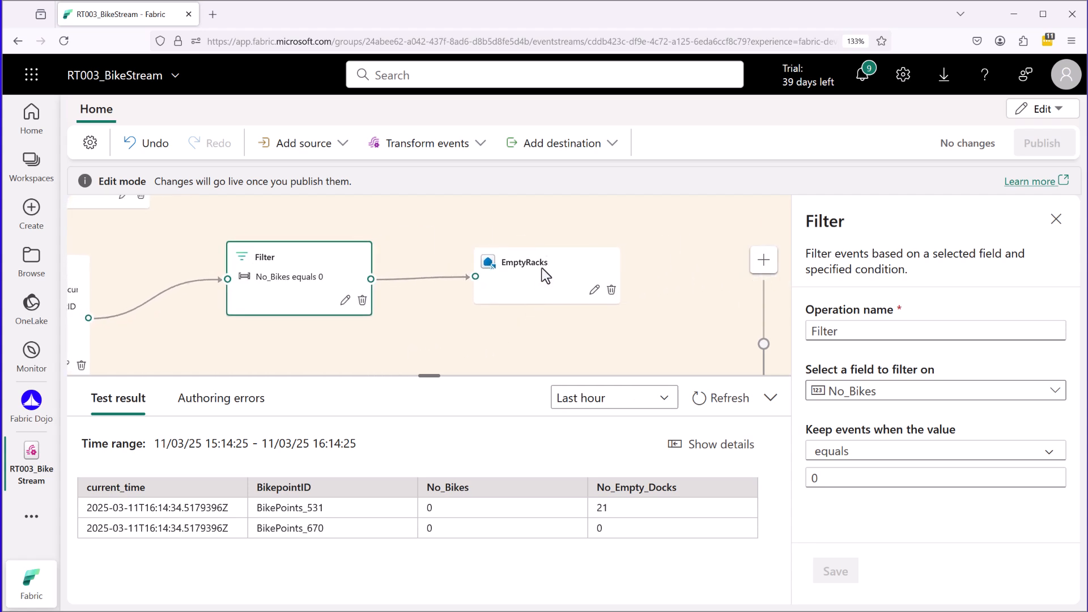
{"action": "left_click", "coordinate": [541, 267]}
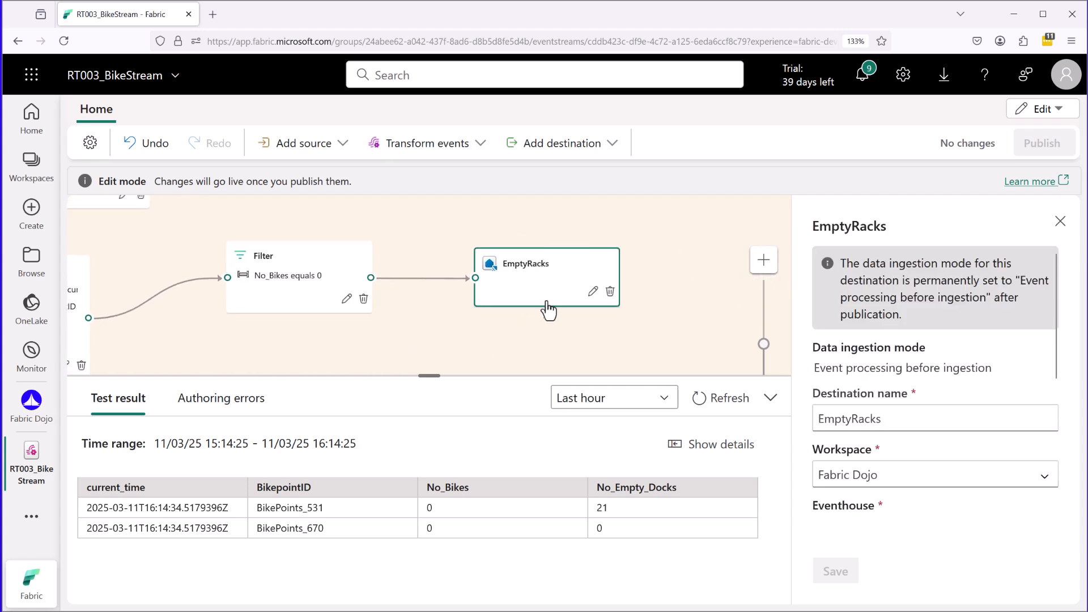
{"action": "left_click_drag", "start_coordinate": [494, 278], "coordinate": [553, 280]}
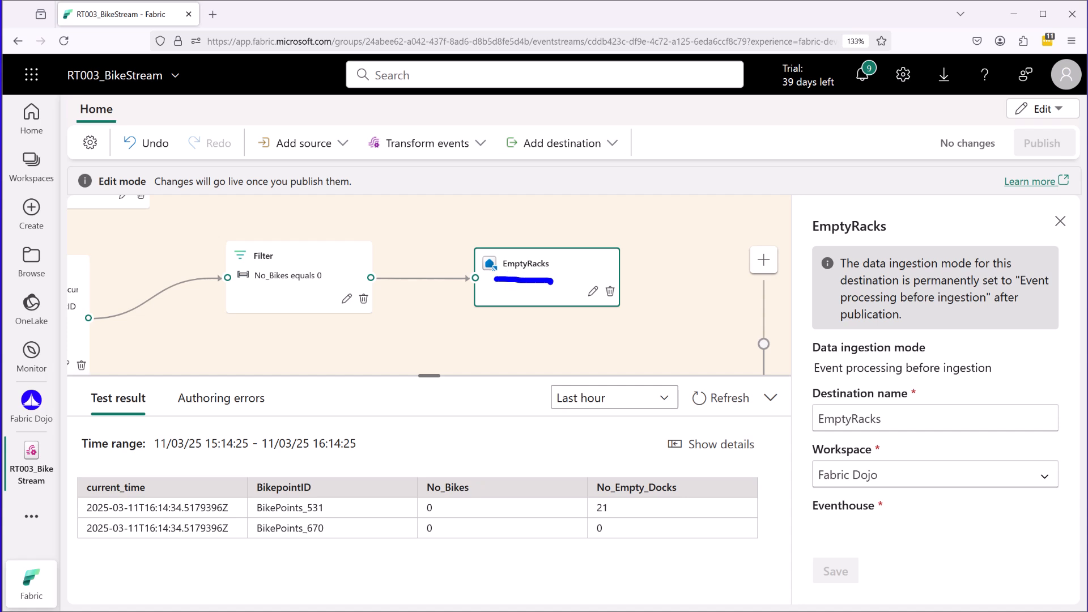
Examine EmptyRacks' workspace, eventhouse, KQL database, KQL destination table with its option for creating a new one, and input data format.
{"action": "scroll", "coordinate": [850, 441], "scroll_direction": "down", "scroll_amount": 3}
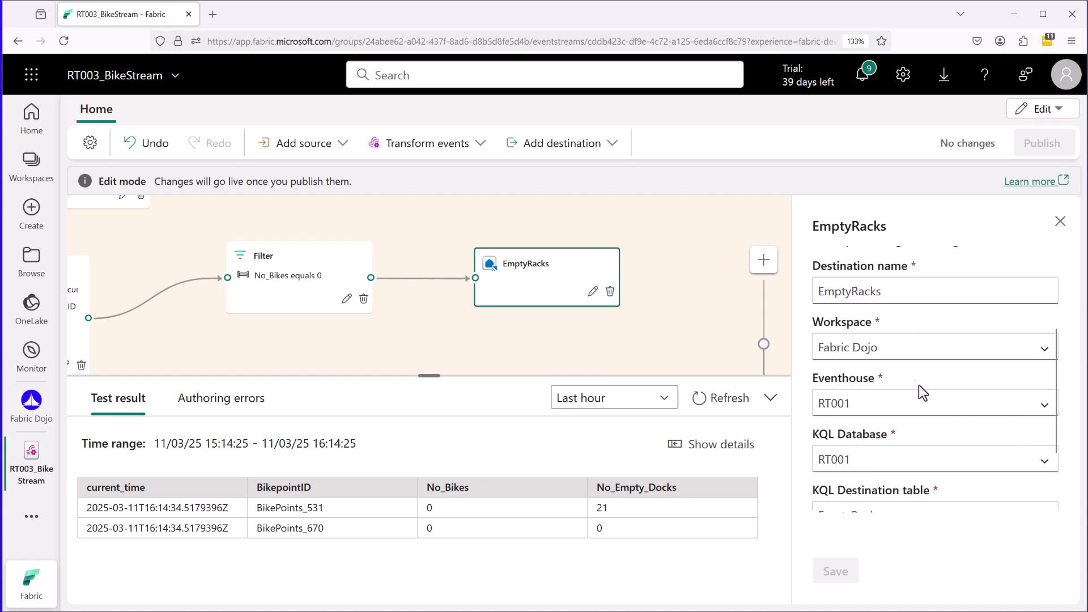
{"action": "left_click_drag", "start_coordinate": [903, 350], "coordinate": [926, 348]}
{"action": "left_click_drag", "start_coordinate": [868, 409], "coordinate": [896, 405]}
{"action": "left_click_drag", "start_coordinate": [870, 460], "coordinate": [910, 461]}
{"action": "scroll", "coordinate": [1053, 389], "scroll_direction": "down", "scroll_amount": 3}
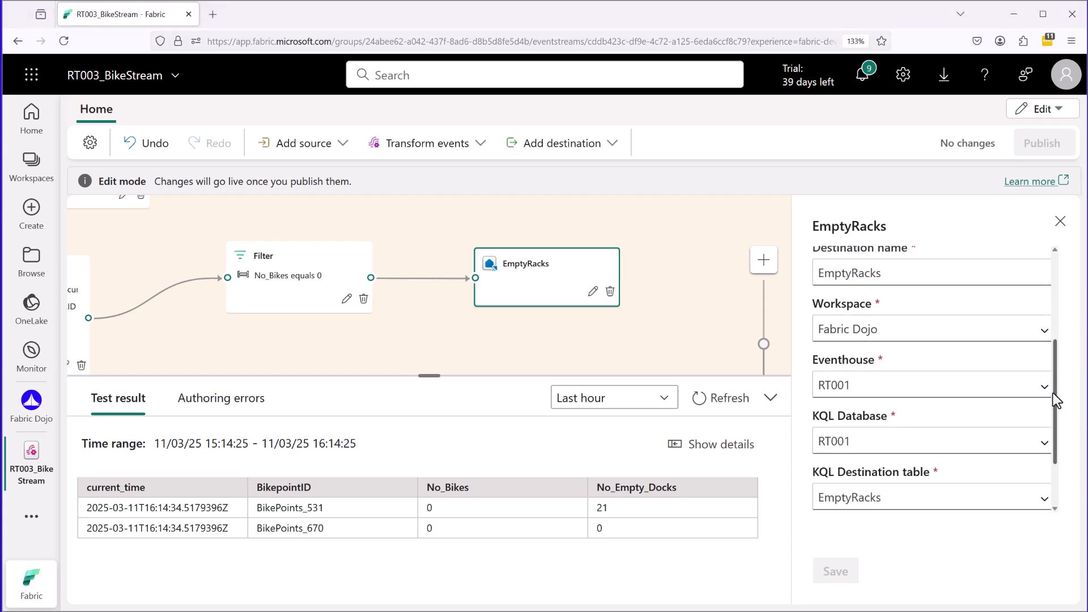
{"action": "left_click_drag", "start_coordinate": [895, 431], "coordinate": [916, 431]}
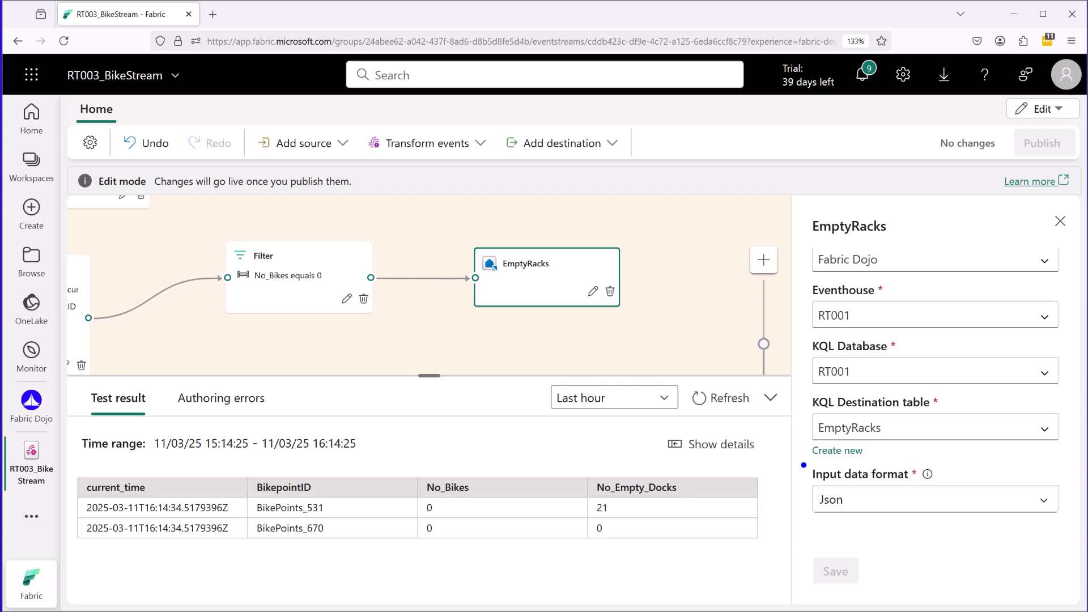
{"action": "mouse_move", "coordinate": [807, 464]}
{"action": "left_mouse_down"}
{"action": "mouse_move", "coordinate": [940, 436]}
{"action": "mouse_move", "coordinate": [860, 388]}
{"action": "mouse_move", "coordinate": [801, 424]}
{"action": "mouse_move", "coordinate": [821, 468]}
{"action": "left_mouse_up"}
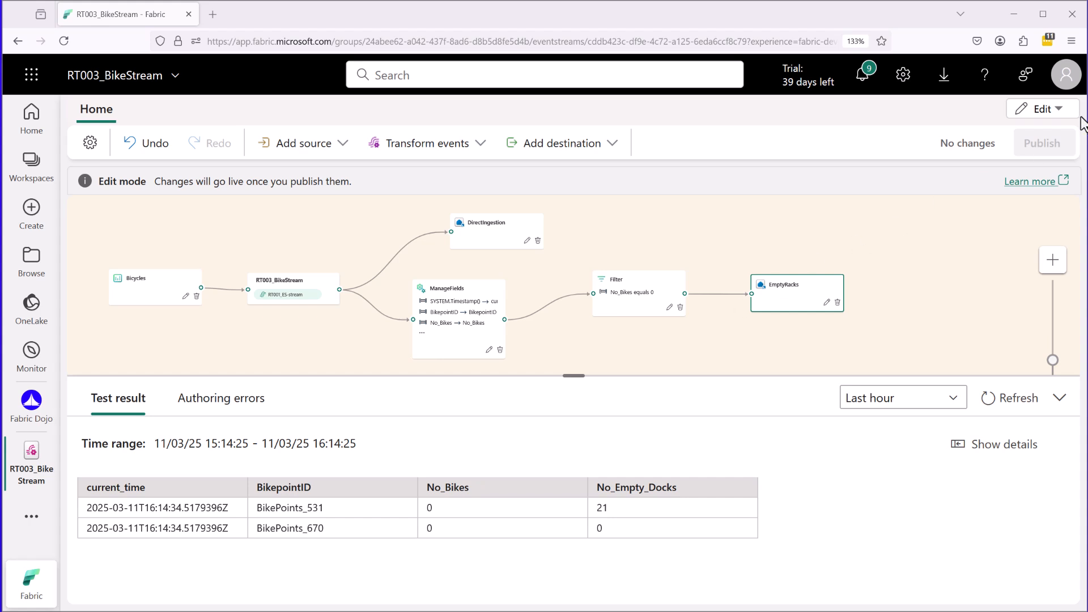
Switch the eventstream to Live mode and activate all sources and destinations, with Now as the starting point.
{"action": "left_click", "coordinate": [1057, 109]}
{"action": "left_click", "coordinate": [1042, 171]}
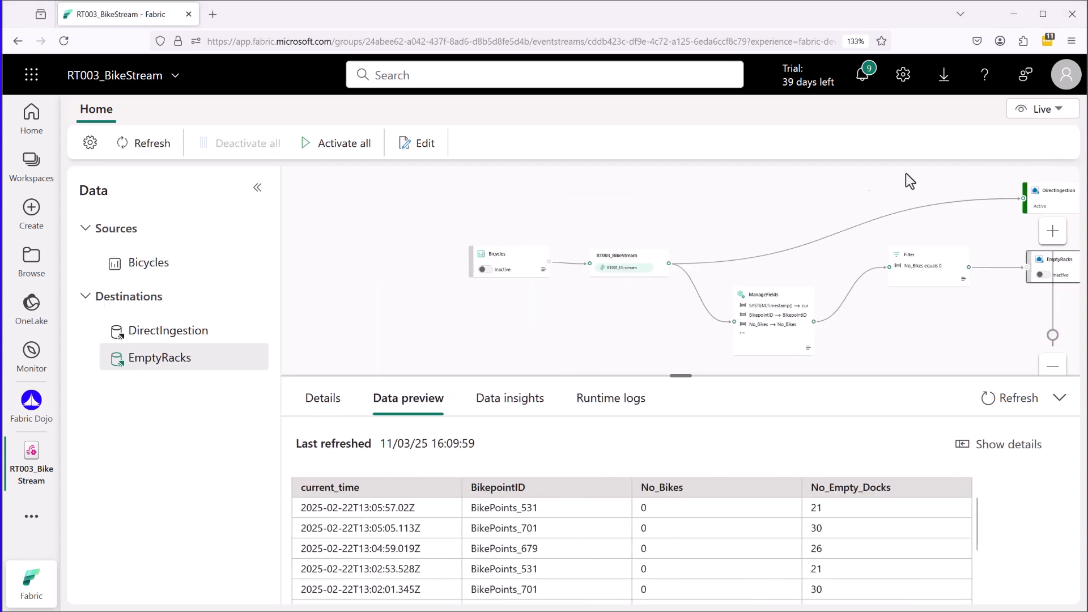
{"action": "left_click", "coordinate": [332, 141]}
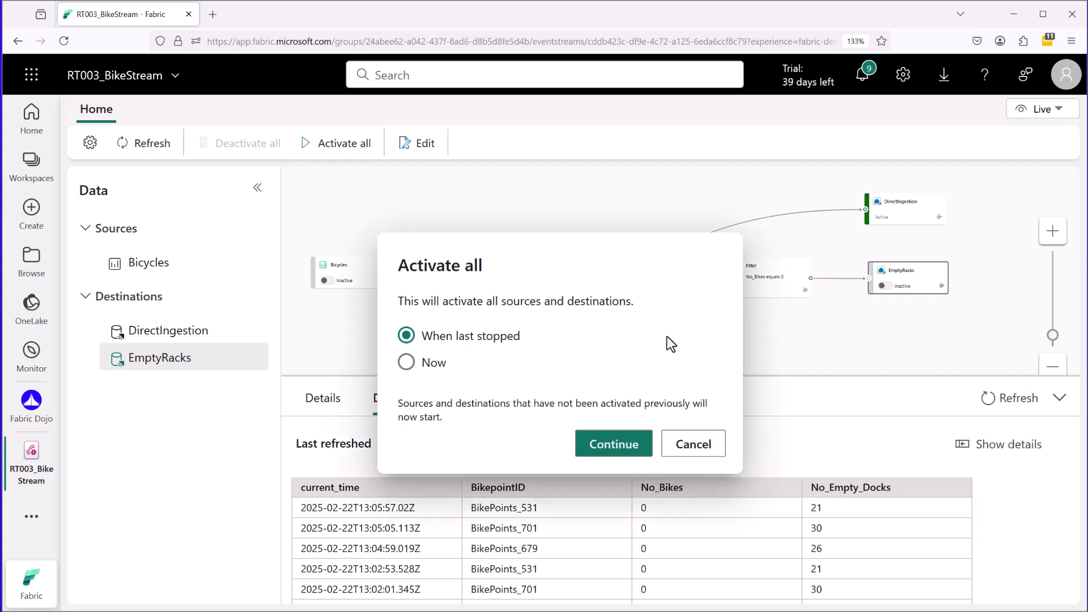
{"action": "left_click_drag", "start_coordinate": [526, 336], "coordinate": [547, 338]}
{"action": "left_click_drag", "start_coordinate": [463, 362], "coordinate": [491, 363]}
{"action": "key", "text": "Escape"}
{"action": "left_click", "coordinate": [406, 362]}
{"action": "left_click", "coordinate": [610, 445]}
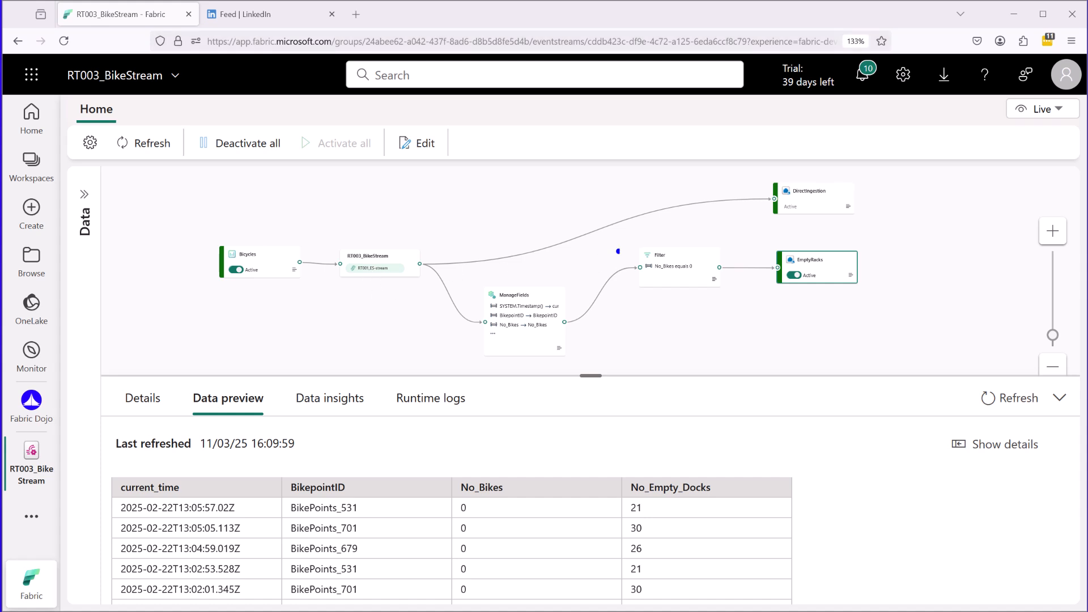
Check the activation status of the Bicycles source and the DirectIngestion and EmptyRacks destinations.
{"action": "left_click_drag", "start_coordinate": [776, 221], "coordinate": [798, 217]}
{"action": "left_click_drag", "start_coordinate": [787, 292], "coordinate": [820, 291]}
{"action": "key", "text": "Escape"}
{"action": "key", "text": "ctrl+2"}
{"action": "left_click_drag", "start_coordinate": [238, 279], "coordinate": [260, 278]}
{"action": "left_click_drag", "start_coordinate": [797, 288], "coordinate": [839, 288]}
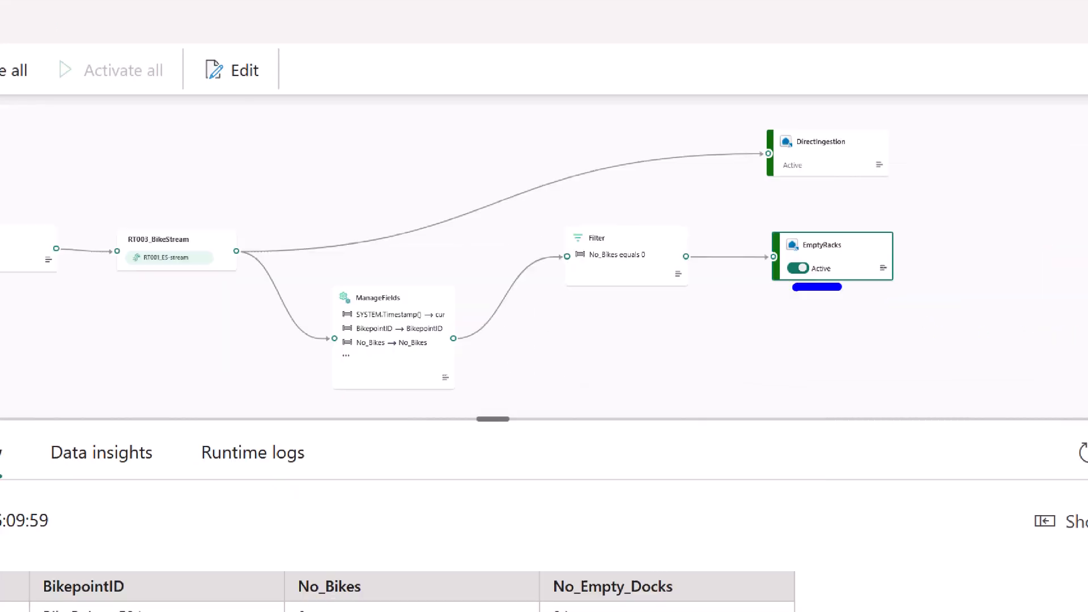
{"action": "key", "text": "Escape"}
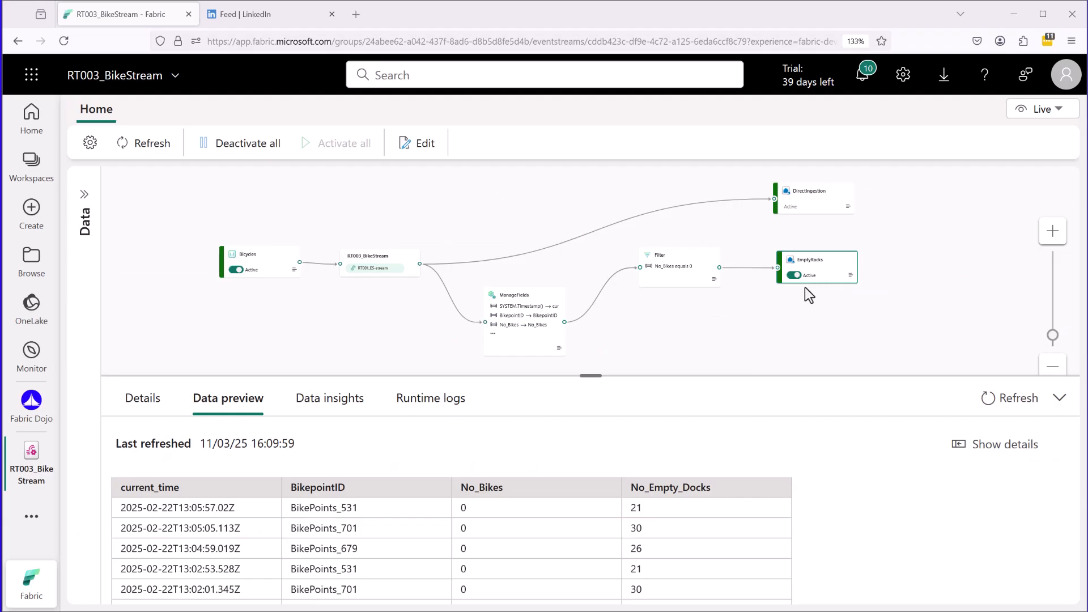
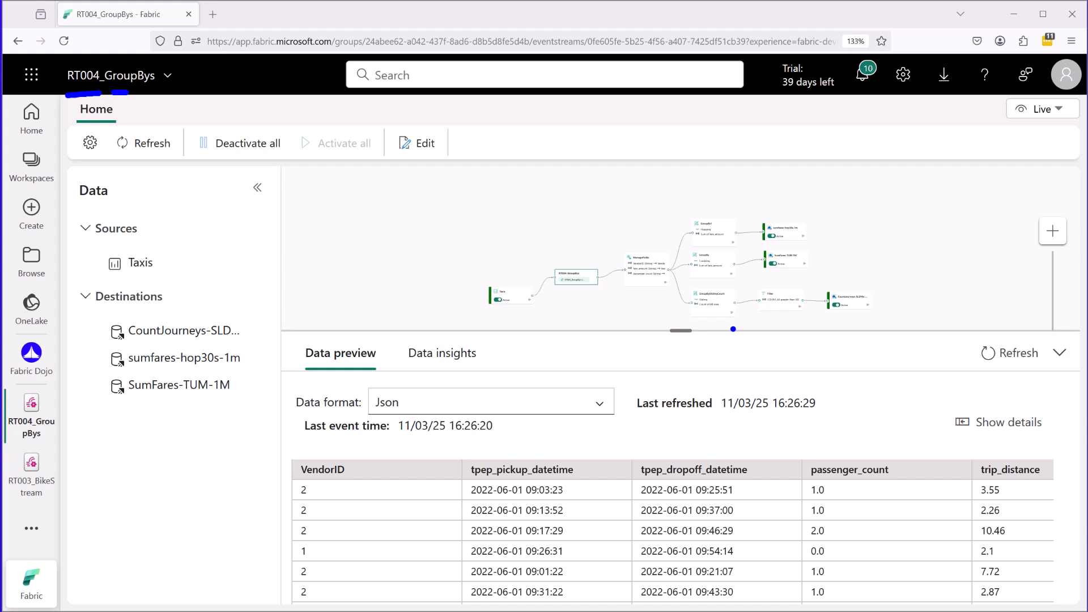
Switch the RT004_GroupBys eventstream to Edit mode and open the Taxis source to check its sample data.
{"action": "left_click", "coordinate": [1043, 109]}
{"action": "left_click", "coordinate": [1034, 142]}
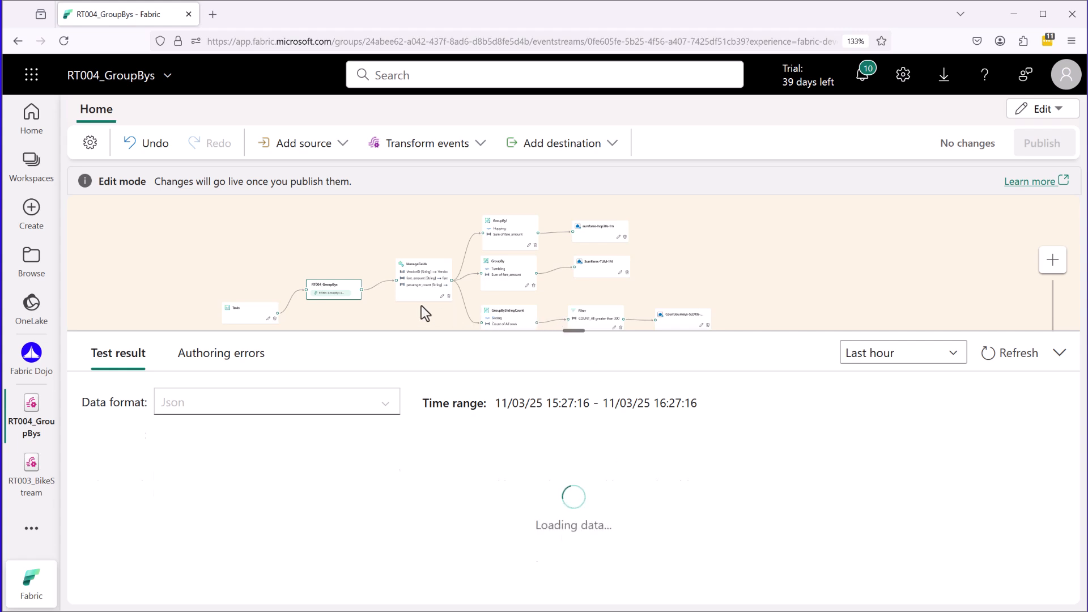
{"action": "scroll", "coordinate": [419, 308], "scroll_direction": "up", "scroll_amount": 5}
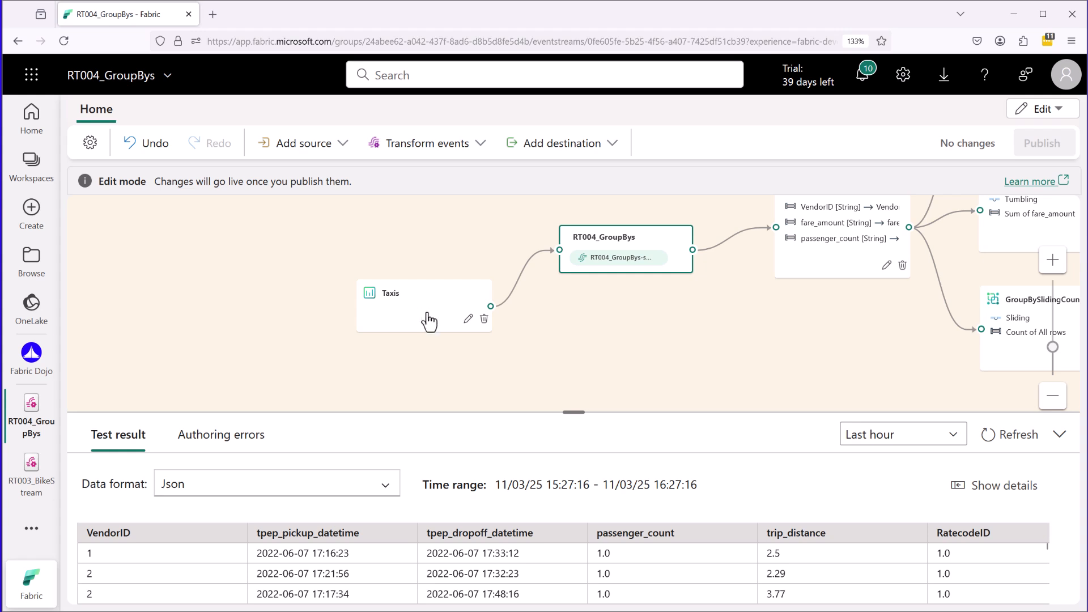
{"action": "left_click", "coordinate": [469, 319]}
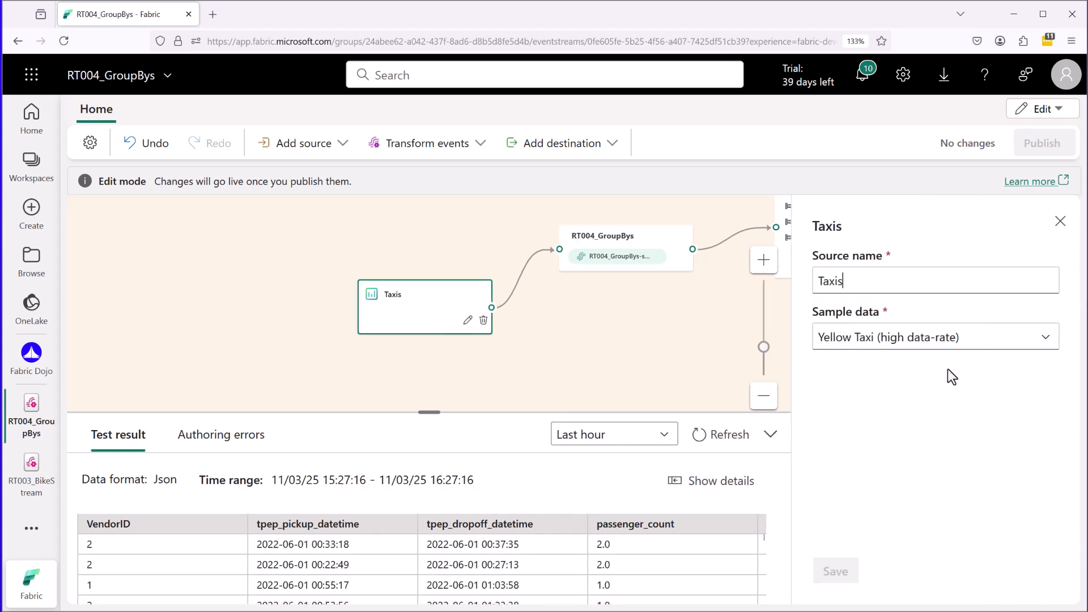
{"action": "mouse_move", "coordinate": [826, 369]}
{"action": "left_mouse_down"}
{"action": "mouse_move", "coordinate": [1001, 367]}
{"action": "mouse_move", "coordinate": [918, 290]}
{"action": "mouse_move", "coordinate": [804, 315]}
{"action": "mouse_move", "coordinate": [847, 372]}
{"action": "left_mouse_up"}
{"action": "left_click_drag", "start_coordinate": [896, 355], "coordinate": [963, 355]}
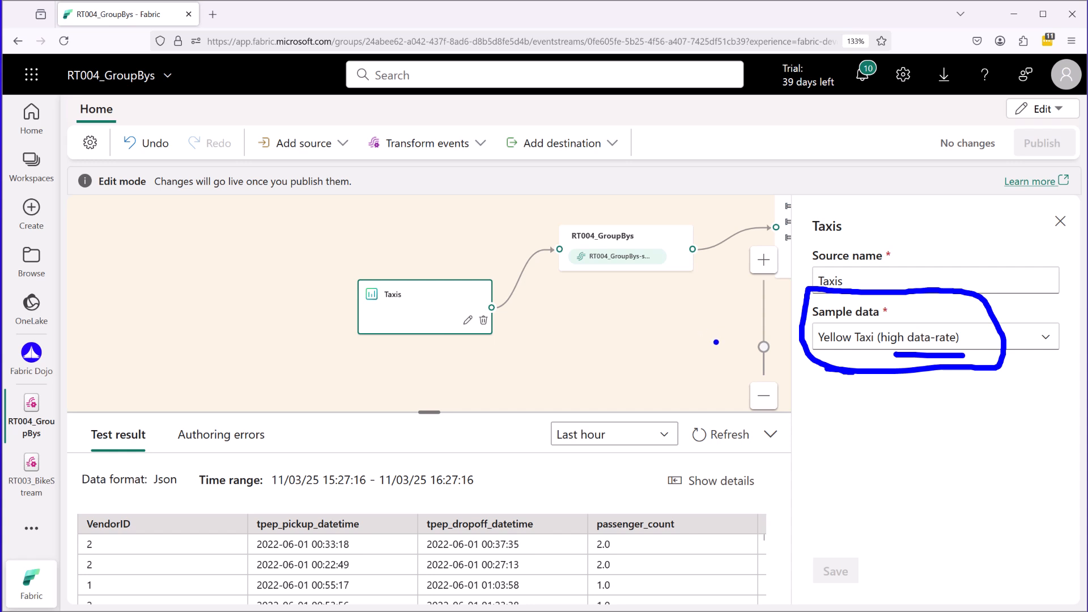
Follow the Taxis source through the RT004_GroupBys stream to ManageFields and open that transformation's settings.
{"action": "left_click_drag", "start_coordinate": [408, 323], "coordinate": [400, 271]}
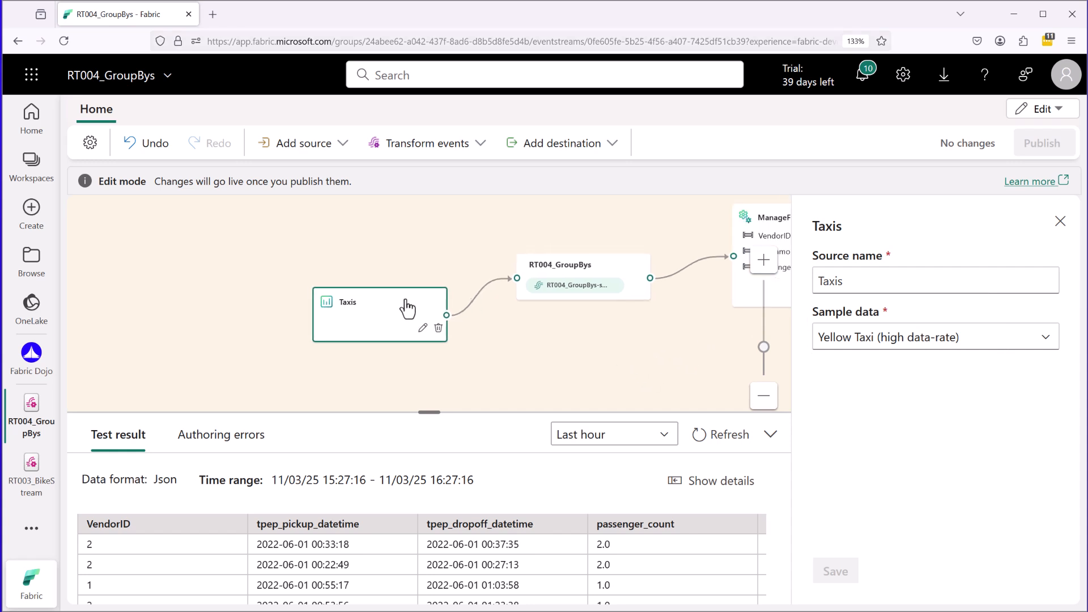
{"action": "left_click_drag", "start_coordinate": [499, 340], "coordinate": [323, 348]}
{"action": "mouse_move", "coordinate": [351, 312]}
{"action": "left_mouse_down"}
{"action": "mouse_move", "coordinate": [415, 312]}
{"action": "mouse_move", "coordinate": [422, 242]}
{"action": "mouse_move", "coordinate": [331, 301]}
{"action": "mouse_move", "coordinate": [368, 318]}
{"action": "left_mouse_up"}
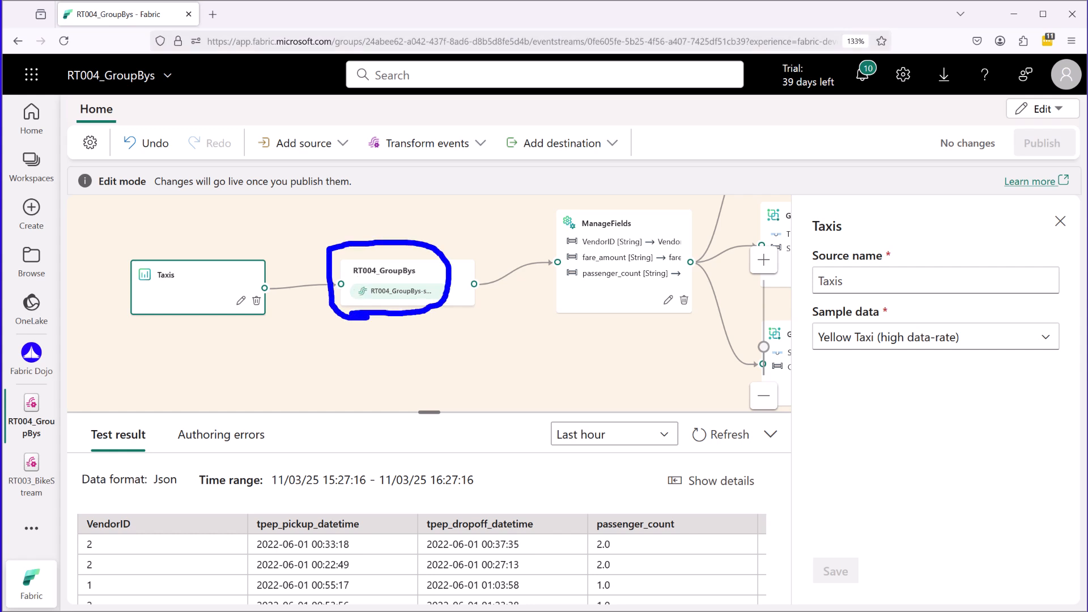
{"action": "key", "text": "Escape"}
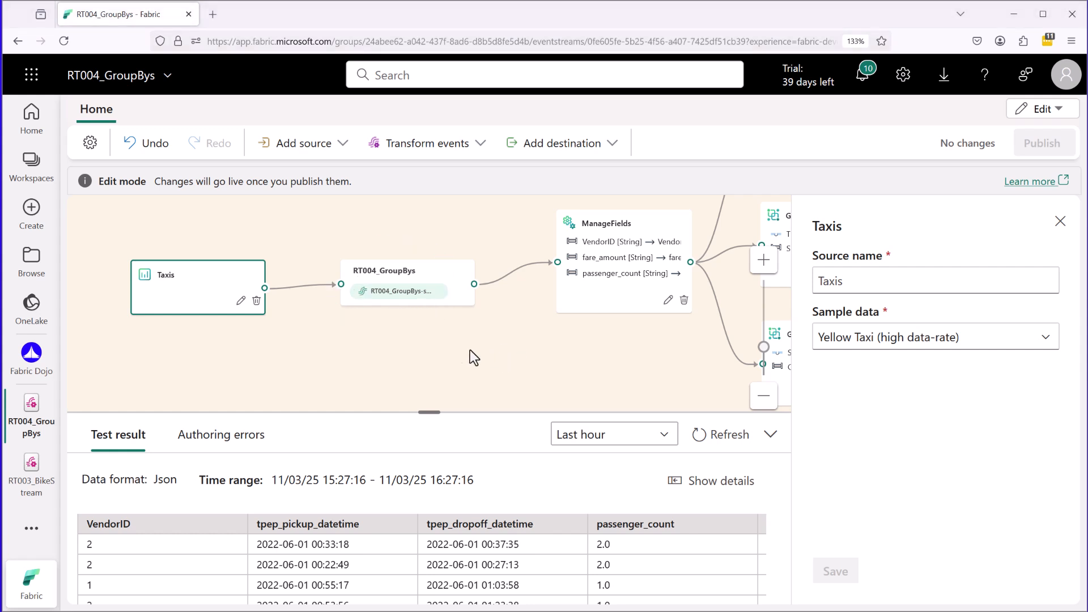
{"action": "left_click_drag", "start_coordinate": [477, 351], "coordinate": [383, 350]}
{"action": "left_click_drag", "start_coordinate": [540, 327], "coordinate": [476, 370]}
{"action": "left_click_drag", "start_coordinate": [476, 275], "coordinate": [481, 290]}
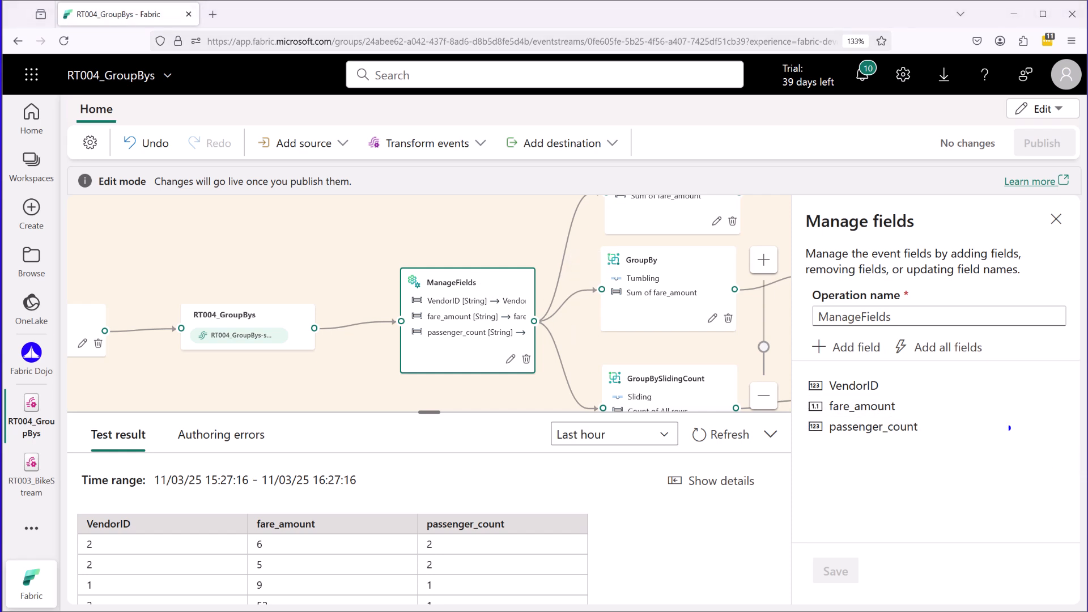
Expand the VendorID field in ManageFields and examine its type change, original type, converted type and name.
{"action": "left_click", "coordinate": [935, 386]}
{"action": "left_click_drag", "start_coordinate": [817, 503], "coordinate": [871, 501]}
{"action": "left_click_drag", "start_coordinate": [818, 550], "coordinate": [842, 552]}
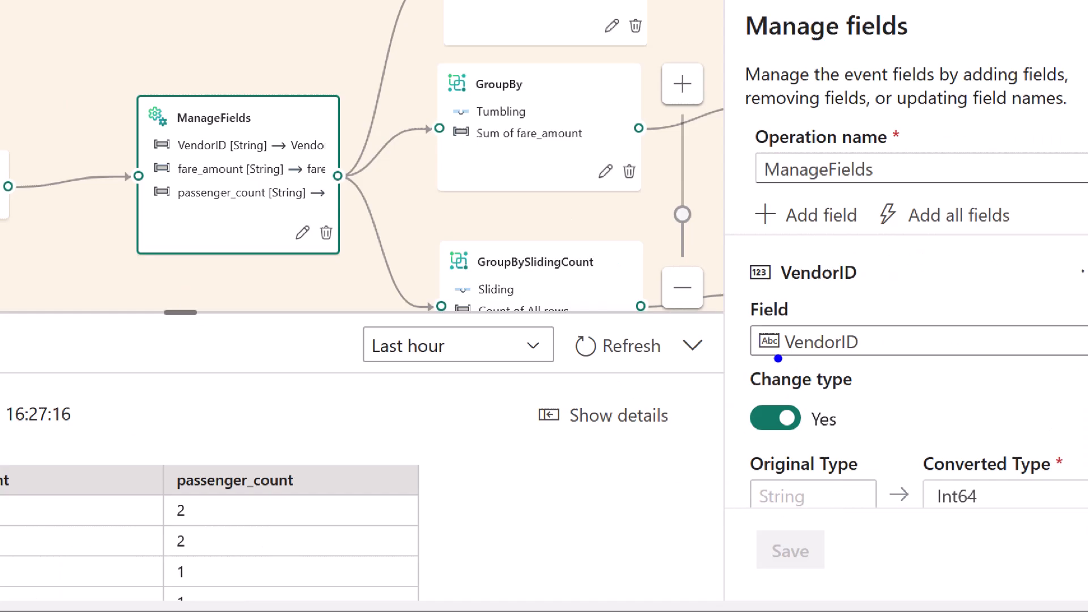
{"action": "left_click_drag", "start_coordinate": [834, 442], "coordinate": [913, 446]}
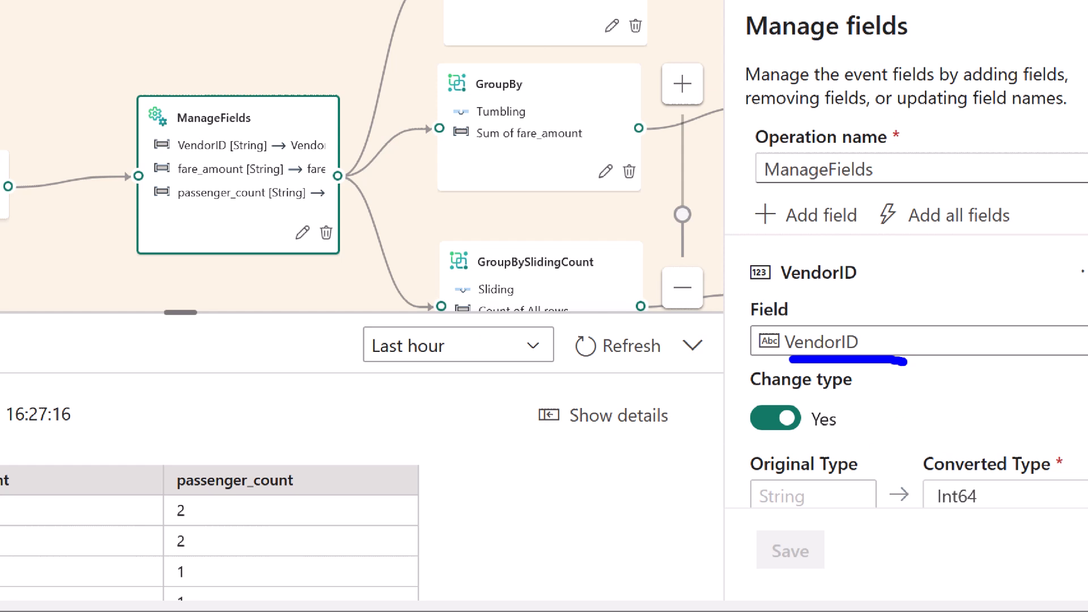
{"action": "left_click_drag", "start_coordinate": [931, 525], "coordinate": [982, 525]}
{"action": "left_click_drag", "start_coordinate": [756, 526], "coordinate": [817, 528]}
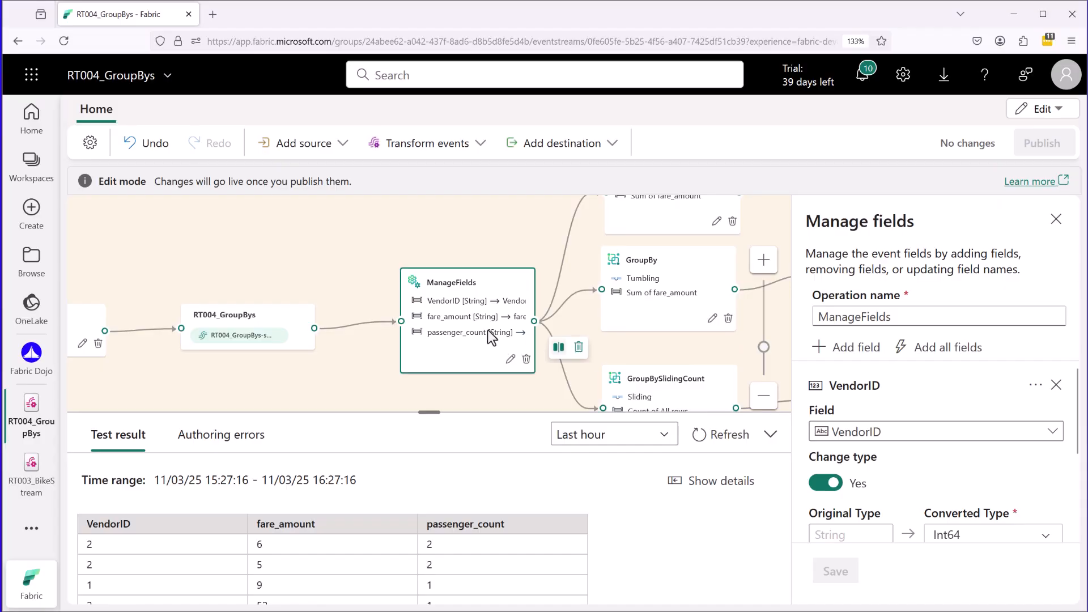
{"action": "scroll", "coordinate": [935, 431], "scroll_direction": "down", "scroll_amount": 2}
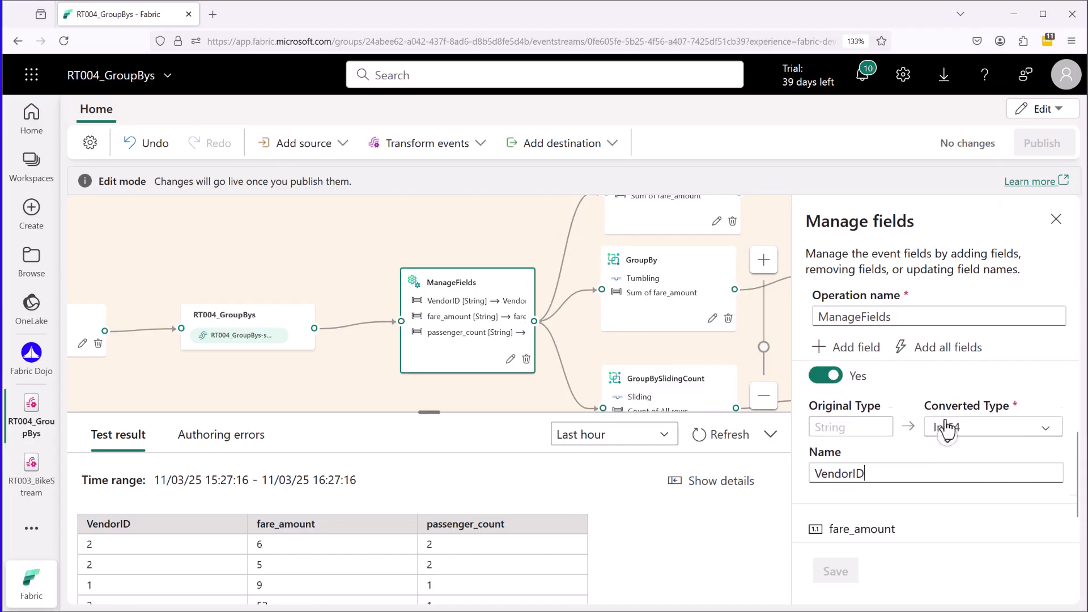
Expand the fare_amount field in ManageFields and examine its original and converted types.
{"action": "left_click", "coordinate": [858, 500]}
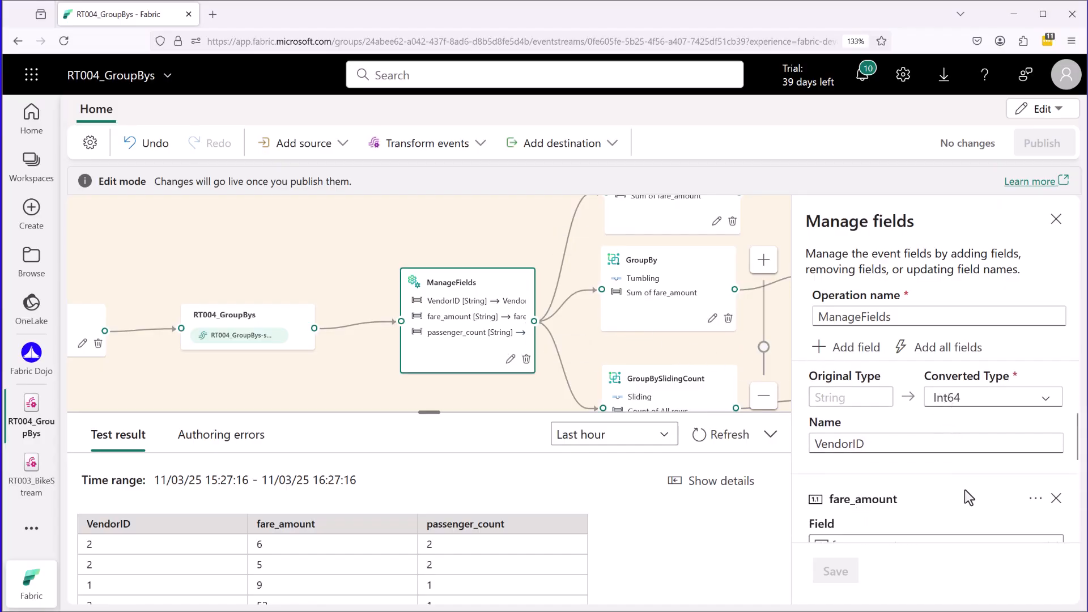
{"action": "scroll", "coordinate": [970, 489], "scroll_direction": "down", "scroll_amount": 3}
{"action": "key", "text": "ctrl+2"}
{"action": "left_click_drag", "start_coordinate": [818, 519], "coordinate": [842, 522]}
{"action": "left_click_drag", "start_coordinate": [950, 525], "coordinate": [975, 526]}
{"action": "mouse_move", "coordinate": [816, 470]}
{"action": "left_mouse_down"}
{"action": "mouse_move", "coordinate": [809, 372]}
{"action": "mouse_move", "coordinate": [811, 468]}
{"action": "left_mouse_up"}
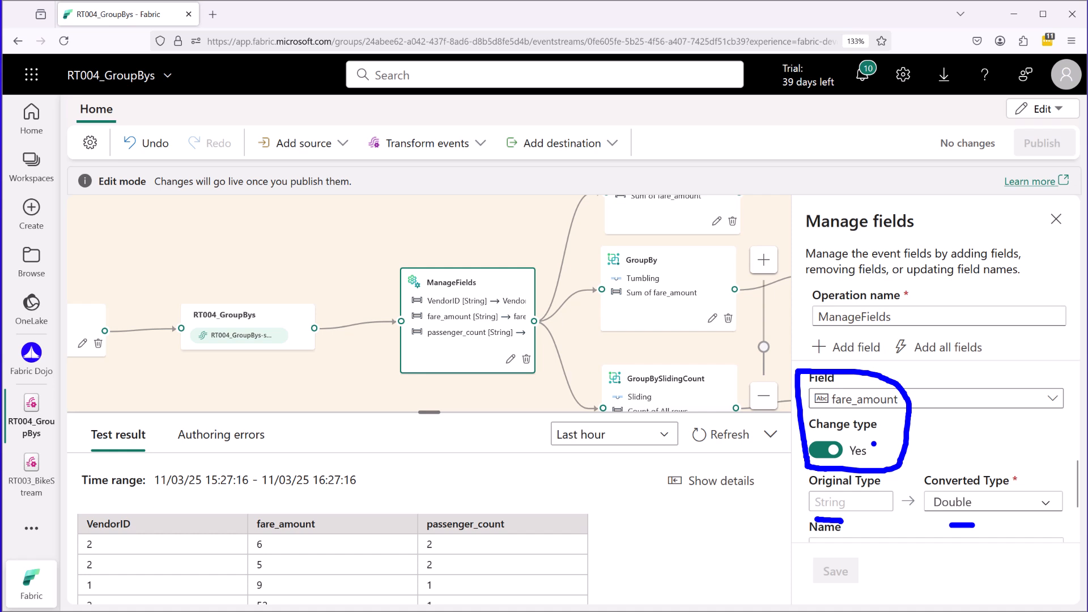
{"action": "left_click_drag", "start_coordinate": [421, 350], "coordinate": [502, 348]}
{"action": "mouse_move", "coordinate": [826, 517]}
{"action": "left_mouse_down"}
{"action": "mouse_move", "coordinate": [855, 507]}
{"action": "mouse_move", "coordinate": [812, 493]}
{"action": "mouse_move", "coordinate": [828, 518]}
{"action": "left_mouse_up"}
Follow the ManageFields output to the Group by transformations and close the GroupBySlidingCount settings.
{"action": "mouse_move", "coordinate": [427, 289]}
{"action": "left_mouse_down"}
{"action": "mouse_move", "coordinate": [493, 290]}
{"action": "mouse_move", "coordinate": [408, 264]}
{"action": "mouse_move", "coordinate": [397, 292]}
{"action": "mouse_move", "coordinate": [435, 293]}
{"action": "left_mouse_up"}
{"action": "left_click_drag", "start_coordinate": [539, 269], "coordinate": [566, 272]}
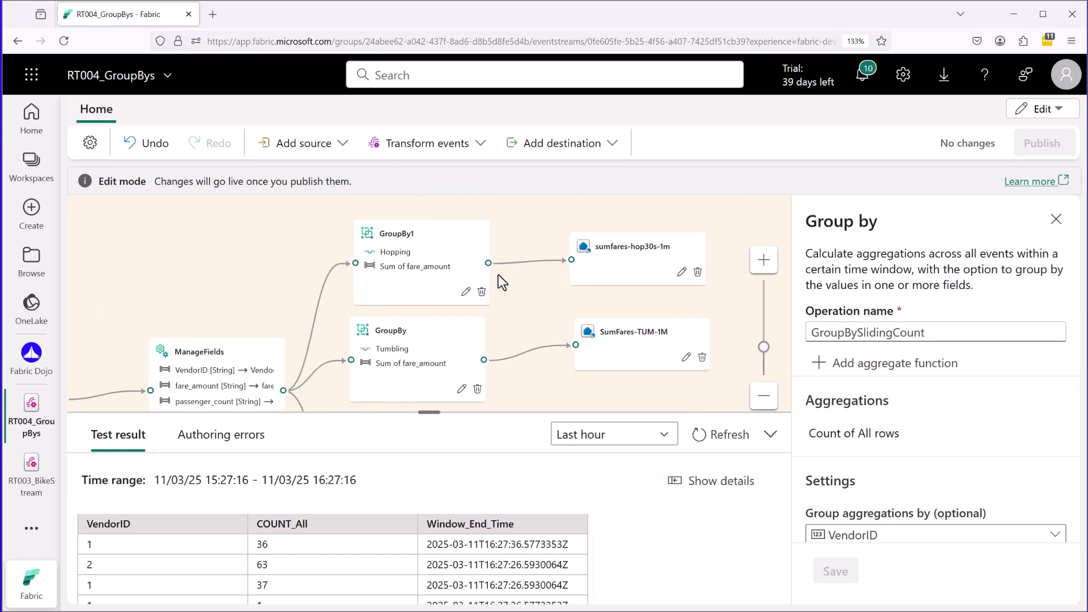
{"action": "left_click_drag", "start_coordinate": [377, 243], "coordinate": [411, 243]}
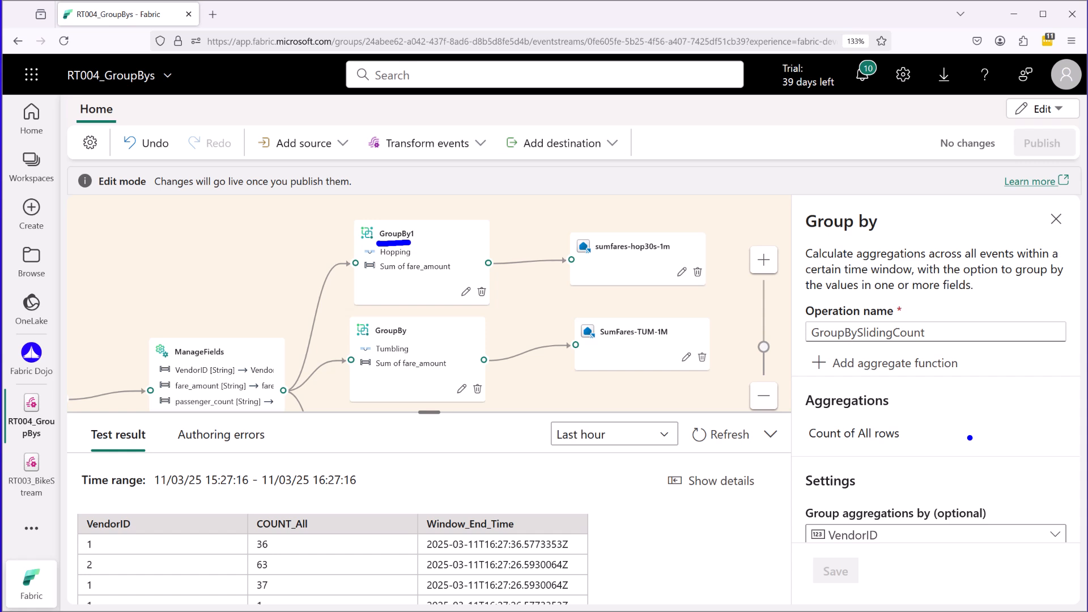
{"action": "mouse_move", "coordinate": [161, 363]}
{"action": "left_mouse_down"}
{"action": "mouse_move", "coordinate": [139, 367]}
{"action": "mouse_move", "coordinate": [170, 367]}
{"action": "left_mouse_up"}
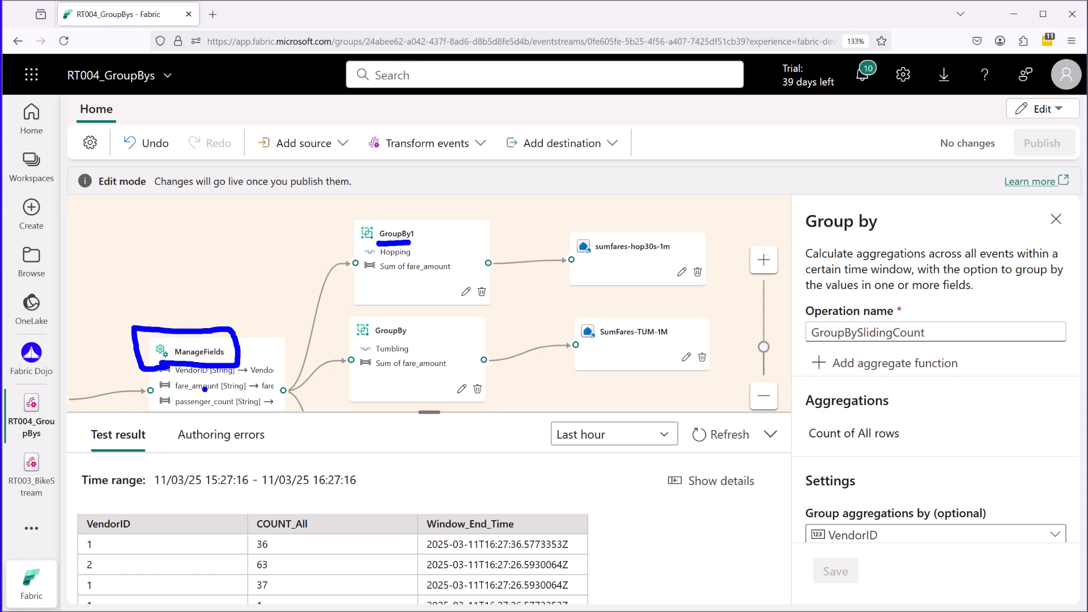
{"action": "key", "text": "Escape"}
{"action": "left_click_drag", "start_coordinate": [268, 319], "coordinate": [327, 240]}
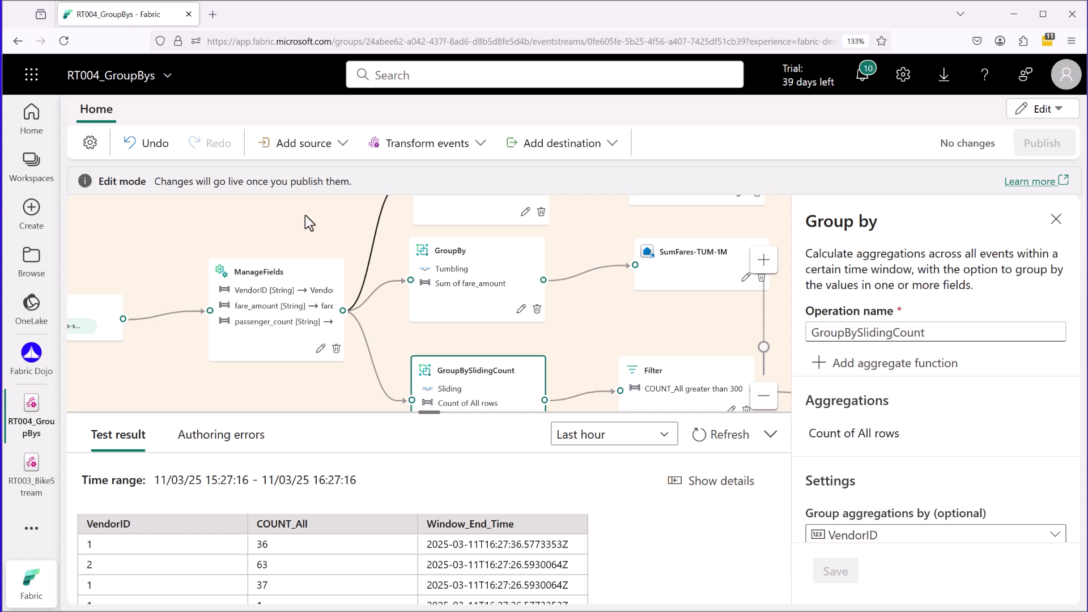
{"action": "left_click", "coordinate": [1055, 219]}
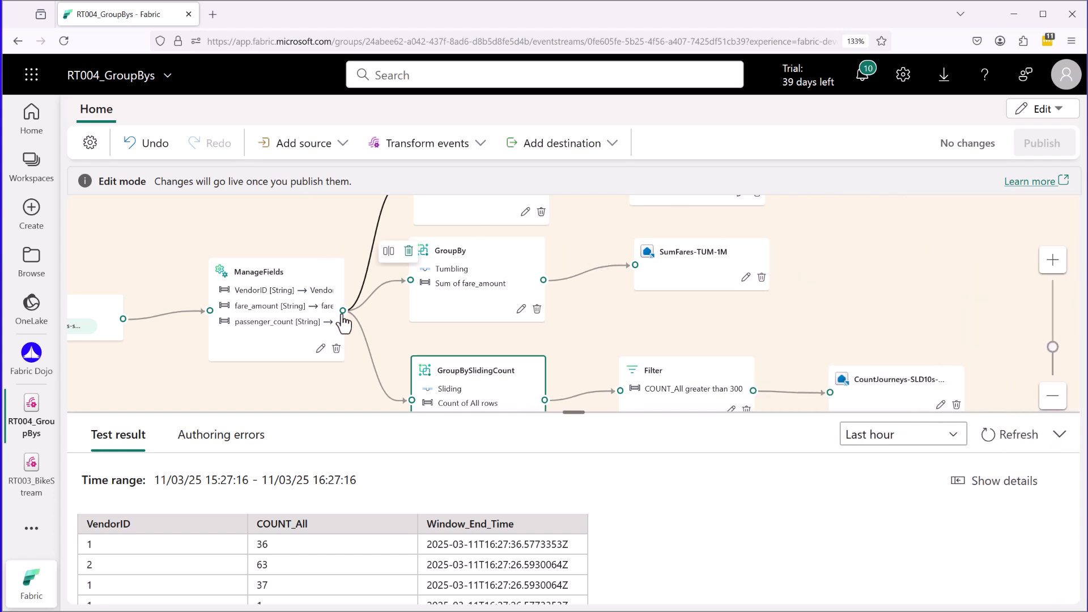
Compare the GroupBy1, GroupBy and GroupBySlidingCount branches, including their window types and destinations.
{"action": "left_click_drag", "start_coordinate": [585, 227], "coordinate": [587, 314]}
{"action": "key", "text": "ctrl+2"}
{"action": "left_click_drag", "start_coordinate": [479, 262], "coordinate": [494, 259]}
{"action": "left_click_drag", "start_coordinate": [479, 355], "coordinate": [491, 351]}
{"action": "key", "text": "Escape"}
{"action": "left_click_drag", "start_coordinate": [593, 356], "coordinate": [592, 234]}
{"action": "key", "text": "ctrl+2"}
{"action": "key", "text": "Escape"}
{"action": "left_click_drag", "start_coordinate": [563, 274], "coordinate": [567, 316]}
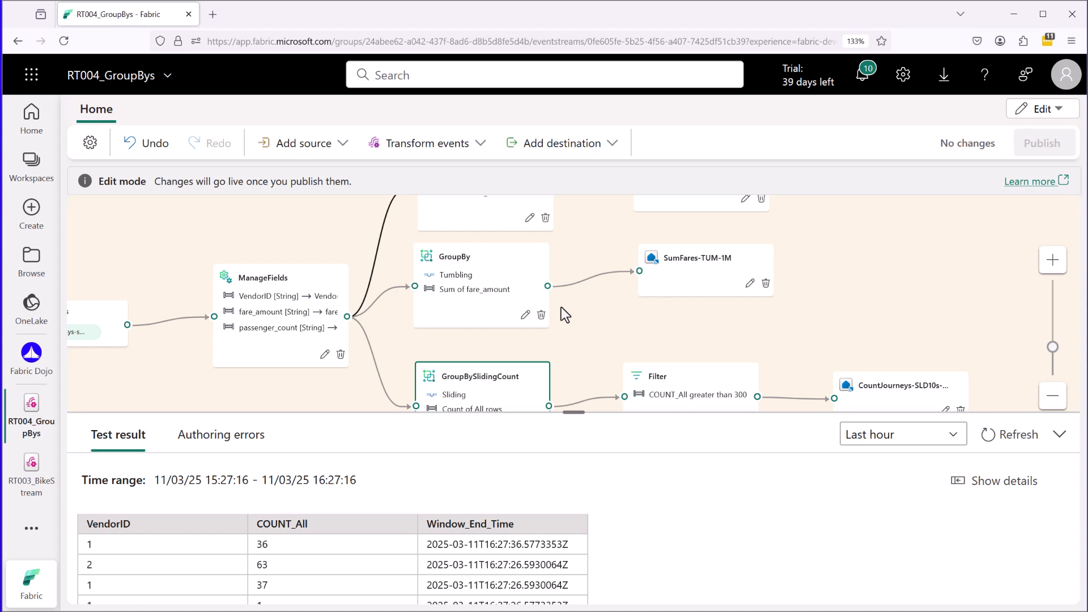
{"action": "left_click_drag", "start_coordinate": [586, 247], "coordinate": [582, 325]}
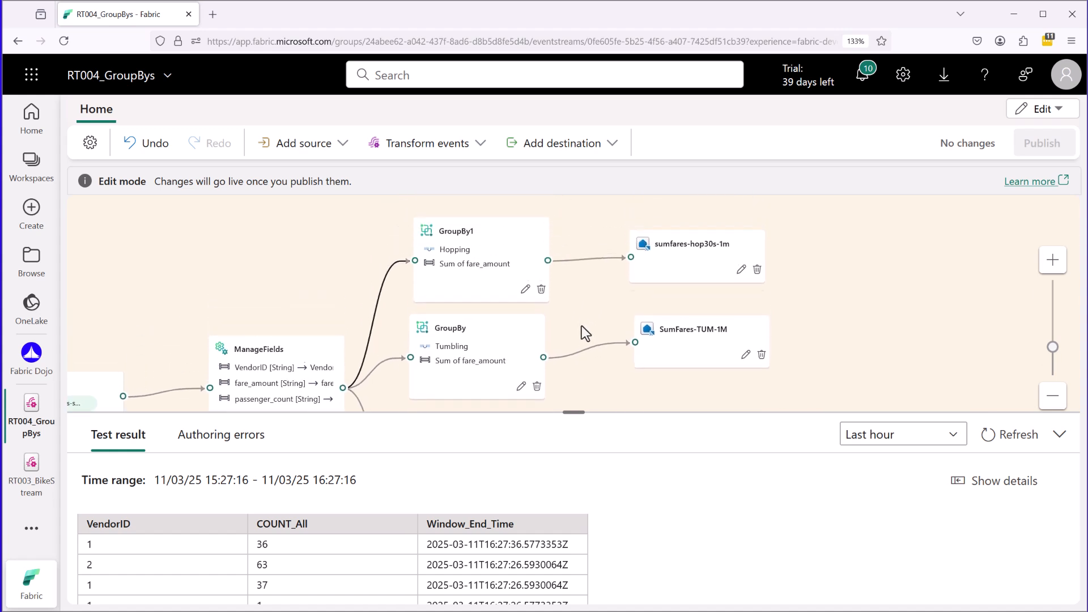
Open the GroupBy1 transformation's settings and examine its operation name and Aggregations section.
{"action": "left_click", "coordinate": [494, 259]}
{"action": "left_click_drag", "start_coordinate": [504, 254], "coordinate": [505, 238]}
{"action": "left_click", "coordinate": [524, 294]}
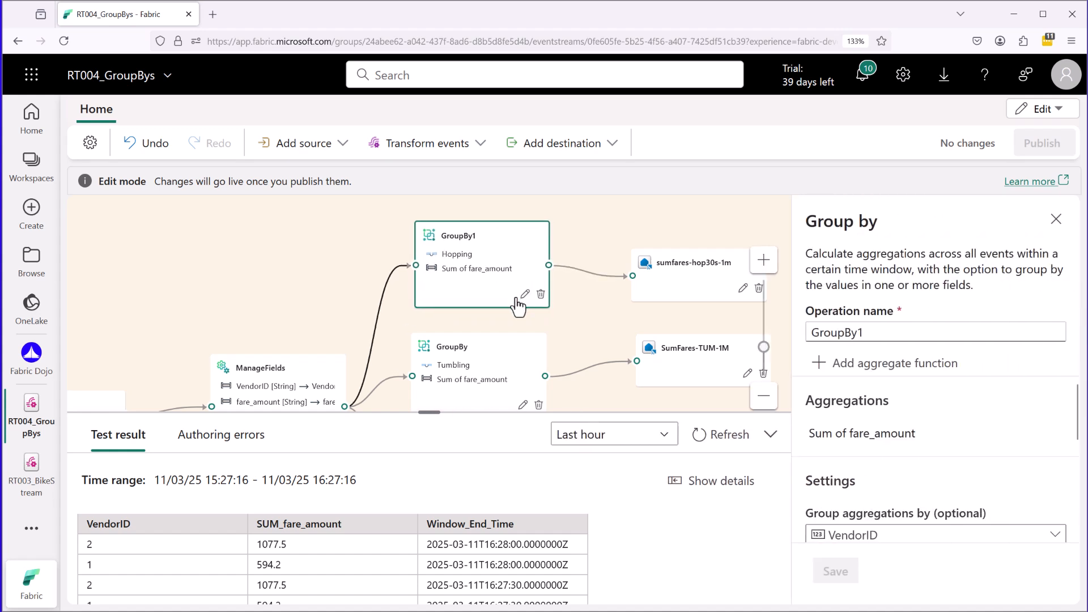
{"action": "left_click_drag", "start_coordinate": [1076, 414], "coordinate": [1078, 421]}
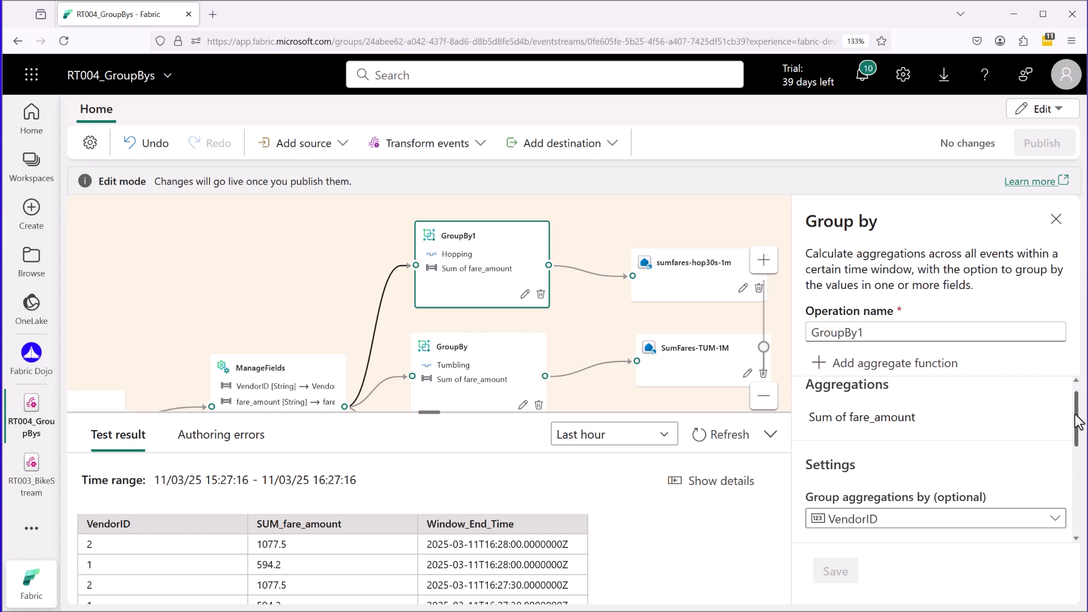
{"action": "scroll", "coordinate": [1039, 358], "scroll_direction": "up", "scroll_amount": 1}
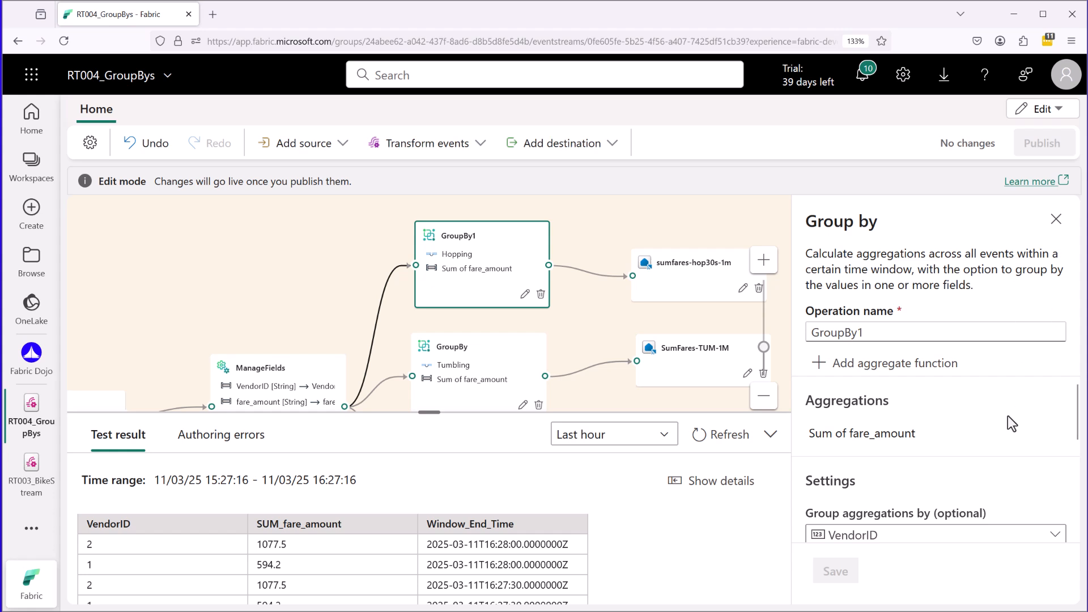
{"action": "left_click_drag", "start_coordinate": [814, 415], "coordinate": [904, 417]}
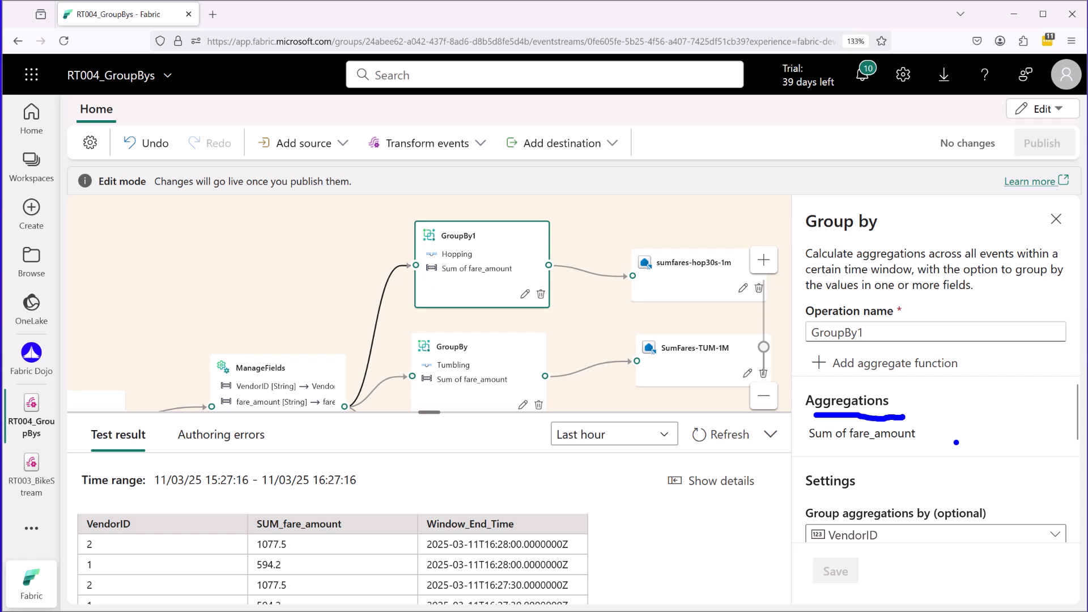
{"action": "key", "text": "Escape"}
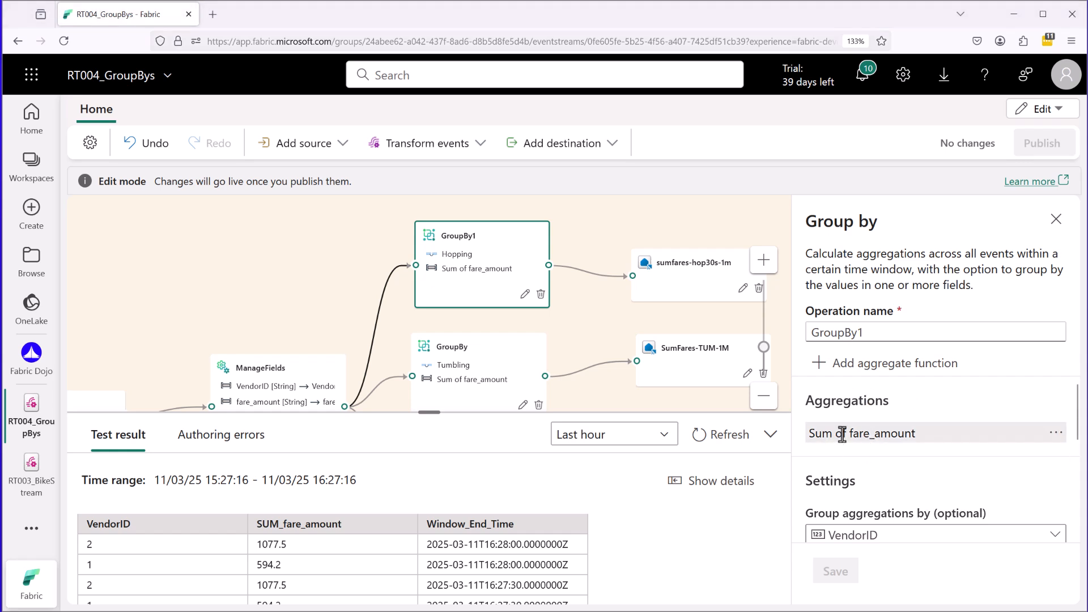
Expand GroupBy1's Sum of fare_amount aggregation and review the available aggregation types.
{"action": "left_click", "coordinate": [845, 435]}
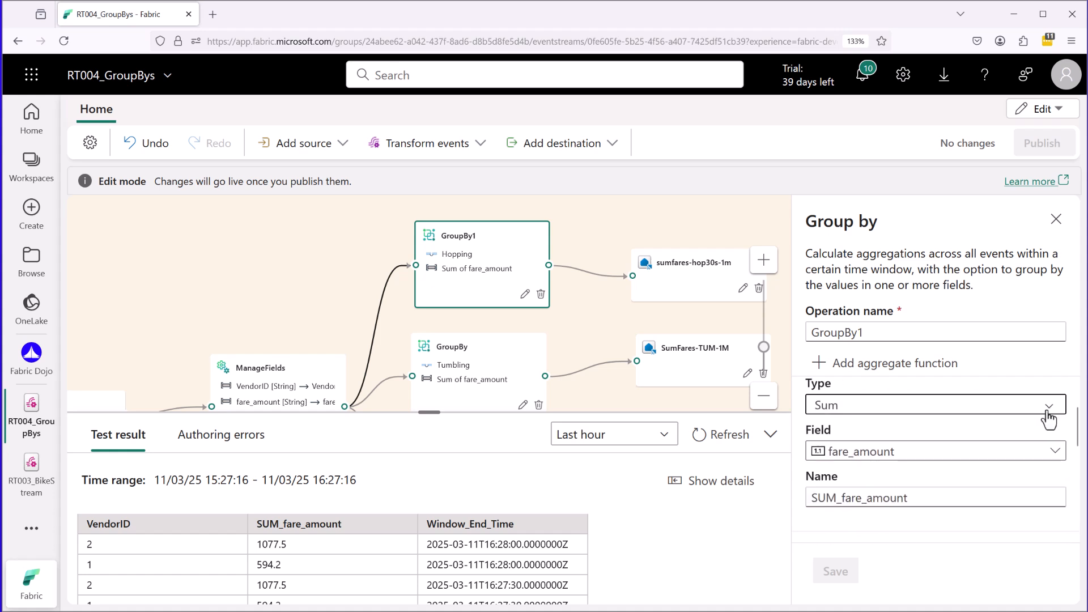
{"action": "left_click", "coordinate": [1047, 412]}
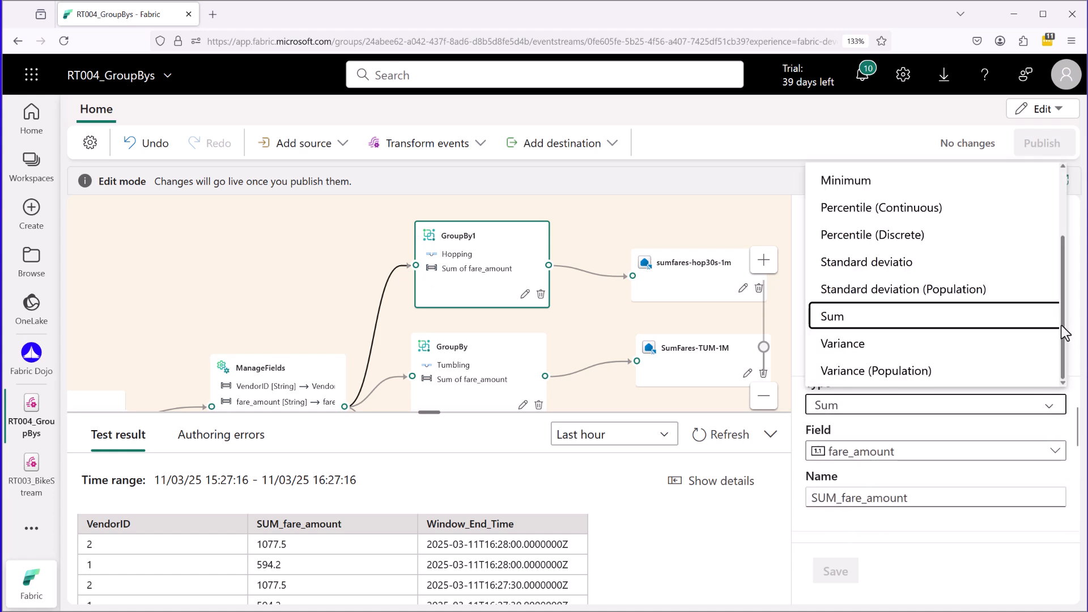
{"action": "mouse_move", "coordinate": [1060, 331]}
{"action": "left_mouse_down"}
{"action": "mouse_move", "coordinate": [1060, 237]}
{"action": "mouse_move", "coordinate": [1062, 320]}
{"action": "left_mouse_up"}
{"action": "left_click_drag", "start_coordinate": [921, 264], "coordinate": [933, 261]}
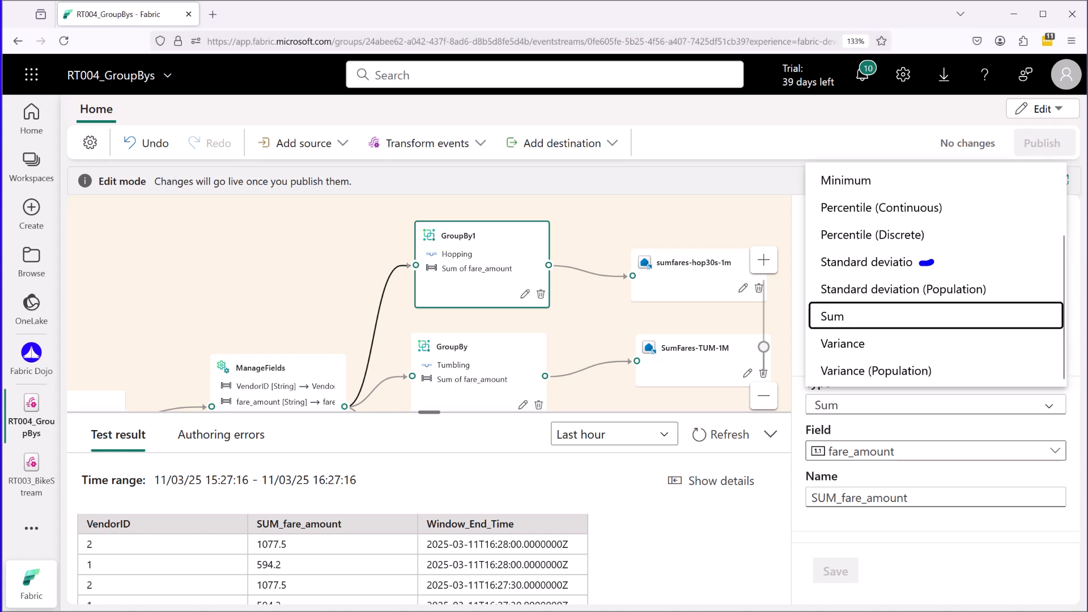
{"action": "left_click_drag", "start_coordinate": [882, 336], "coordinate": [933, 342]}
{"action": "key", "text": "Escape"}
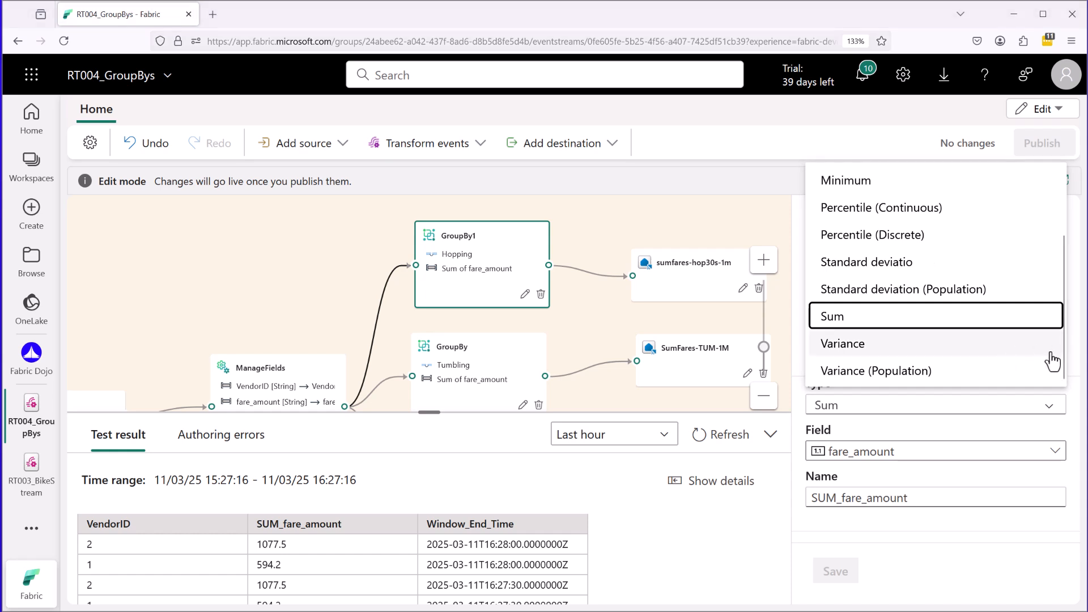
Review which ManageFields output fields are available for GroupBy1's aggregation, keeping fare_amount.
{"action": "left_click", "coordinate": [1065, 451]}
{"action": "left_click", "coordinate": [1059, 452]}
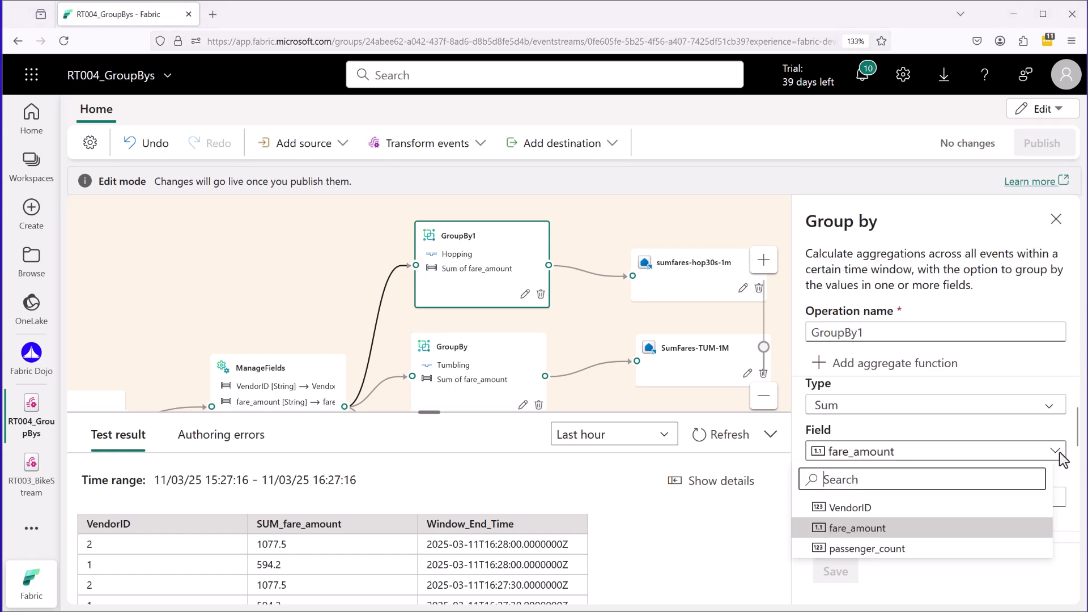
{"action": "key", "text": "ctrl+2"}
{"action": "mouse_move", "coordinate": [886, 423]}
{"action": "left_mouse_down"}
{"action": "mouse_move", "coordinate": [823, 422]}
{"action": "mouse_move", "coordinate": [794, 462]}
{"action": "mouse_move", "coordinate": [879, 385]}
{"action": "mouse_move", "coordinate": [819, 398]}
{"action": "left_mouse_up"}
{"action": "left_click_drag", "start_coordinate": [252, 293], "coordinate": [257, 347]}
{"action": "mouse_move", "coordinate": [249, 324]}
{"action": "left_mouse_down"}
{"action": "mouse_move", "coordinate": [251, 335]}
{"action": "mouse_move", "coordinate": [273, 326]}
{"action": "left_mouse_up"}
{"action": "key", "text": "Escape"}
{"action": "left_click", "coordinate": [1048, 298]}
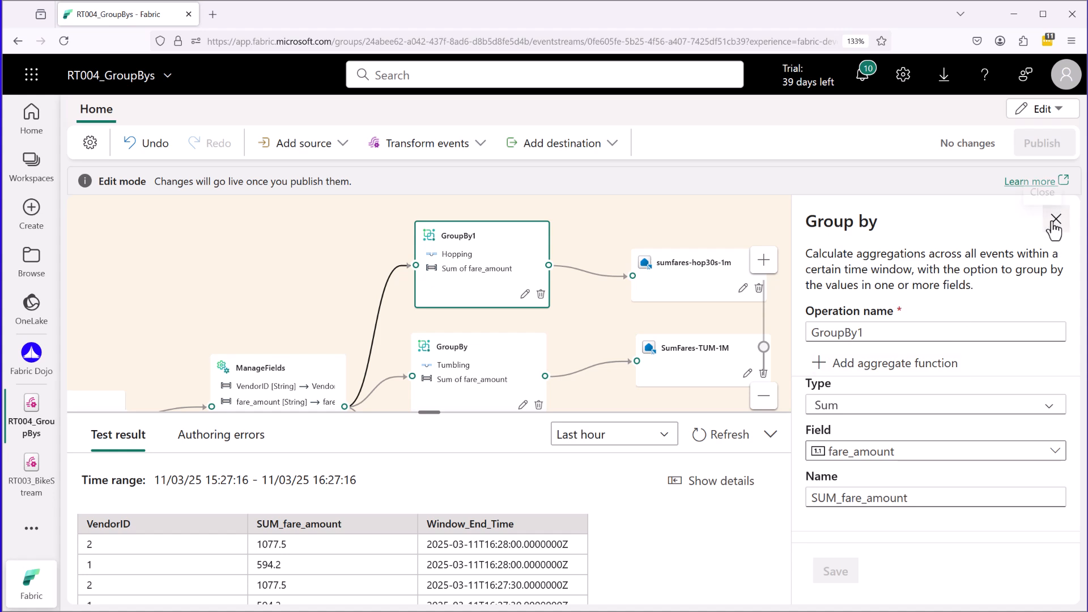
Examine GroupBy1's Settings section and the fields offered for grouping the aggregations.
{"action": "scroll", "coordinate": [1018, 473], "scroll_direction": "down", "scroll_amount": 5}
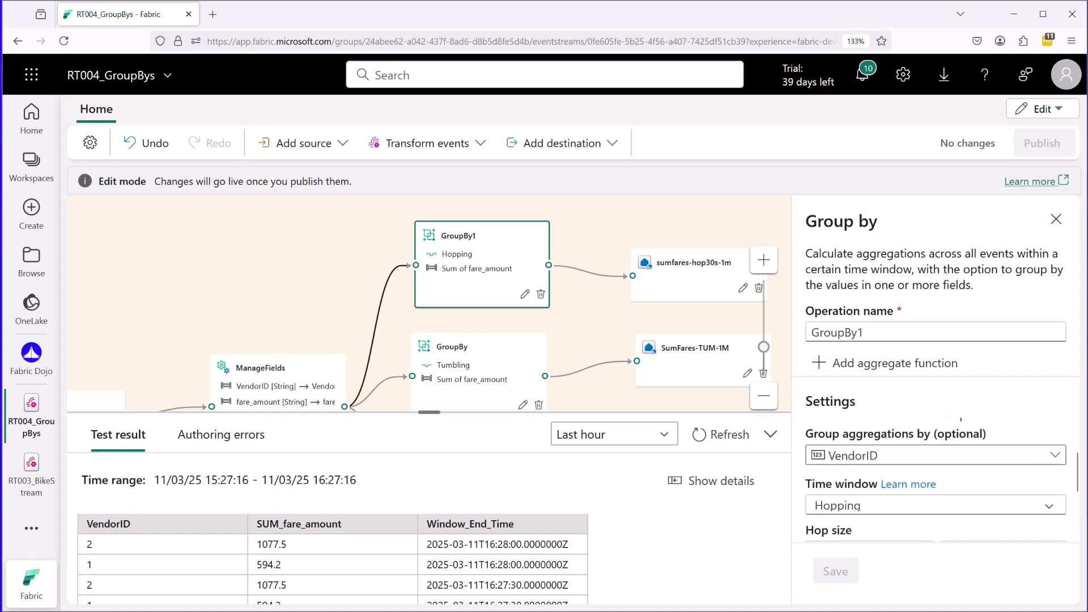
{"action": "mouse_move", "coordinate": [804, 418]}
{"action": "left_mouse_down"}
{"action": "mouse_move", "coordinate": [848, 418]}
{"action": "mouse_move", "coordinate": [854, 389]}
{"action": "mouse_move", "coordinate": [796, 391]}
{"action": "mouse_move", "coordinate": [809, 417]}
{"action": "left_mouse_up"}
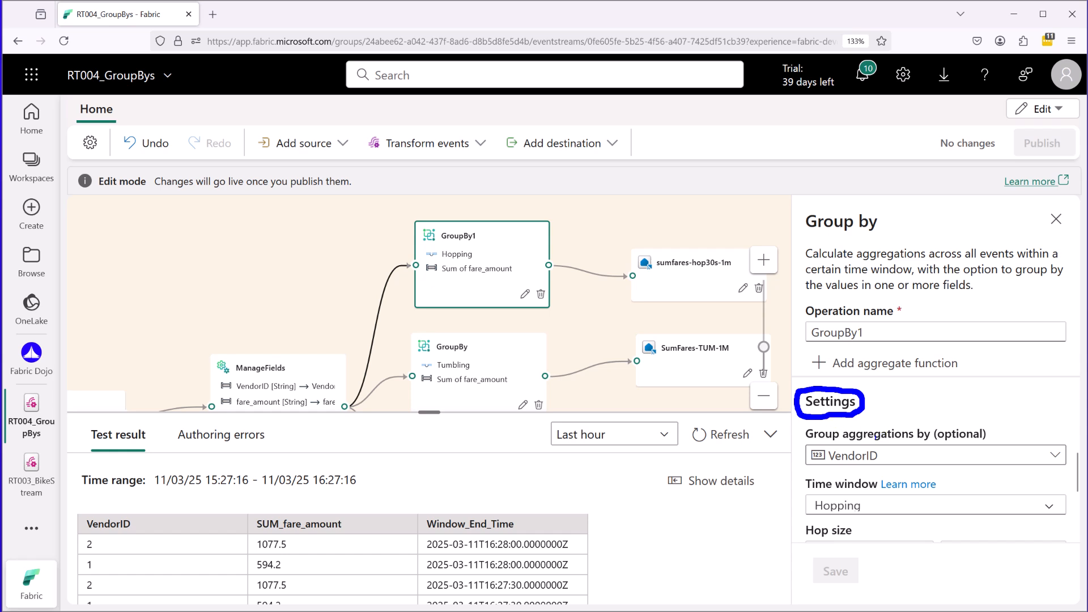
{"action": "key", "text": "Escape"}
{"action": "left_click", "coordinate": [1055, 456]}
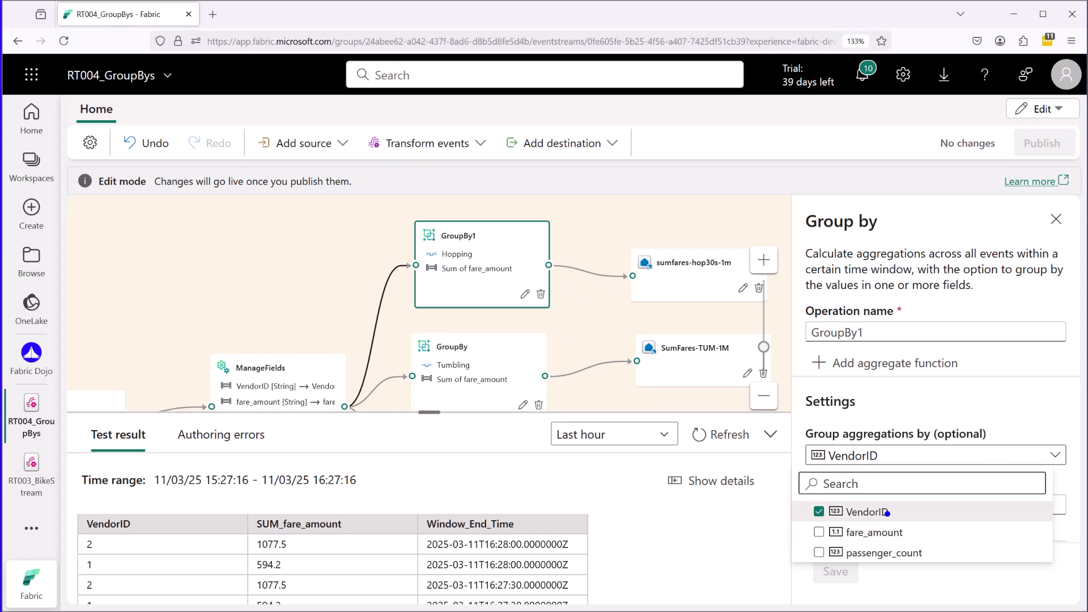
{"action": "left_click", "coordinate": [1033, 400]}
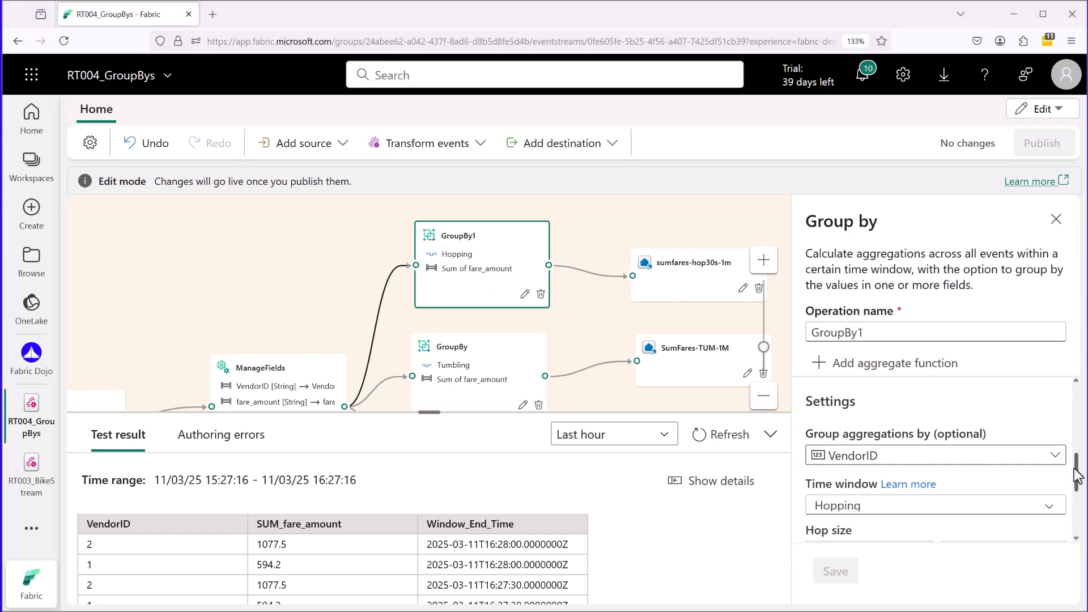
Review the time window types available for GroupBy1, keeping Hopping.
{"action": "left_click_drag", "start_coordinate": [1077, 461], "coordinate": [1077, 486]}
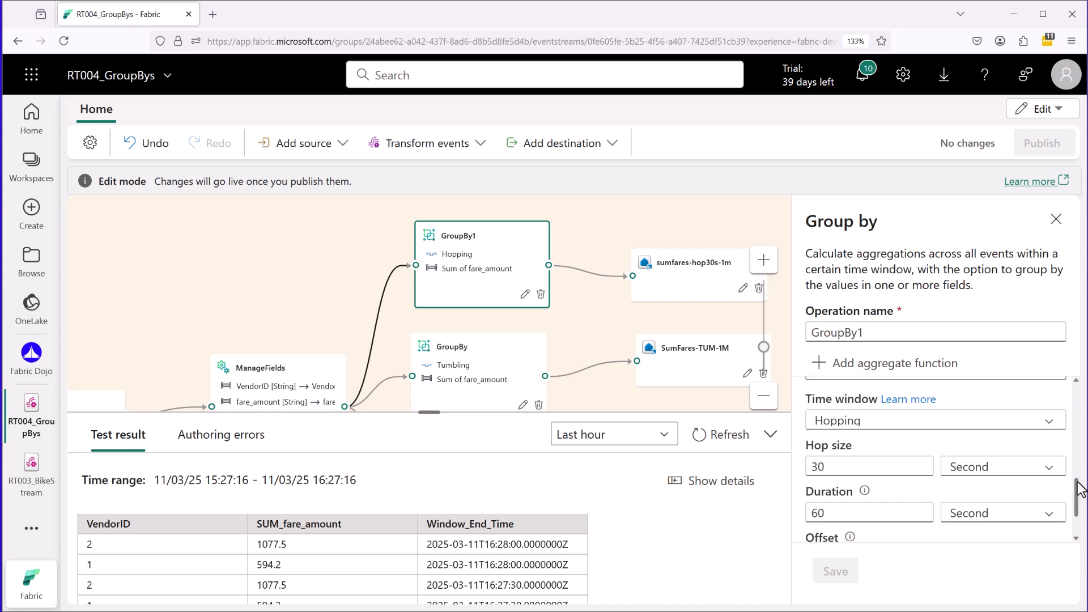
{"action": "left_click", "coordinate": [918, 420]}
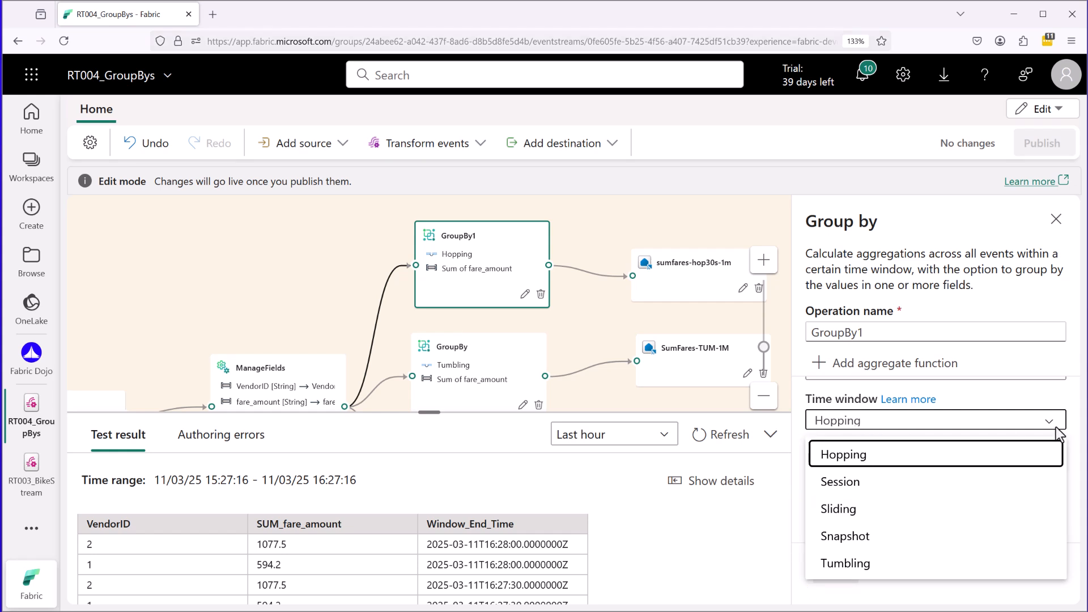
{"action": "left_click", "coordinate": [1021, 385]}
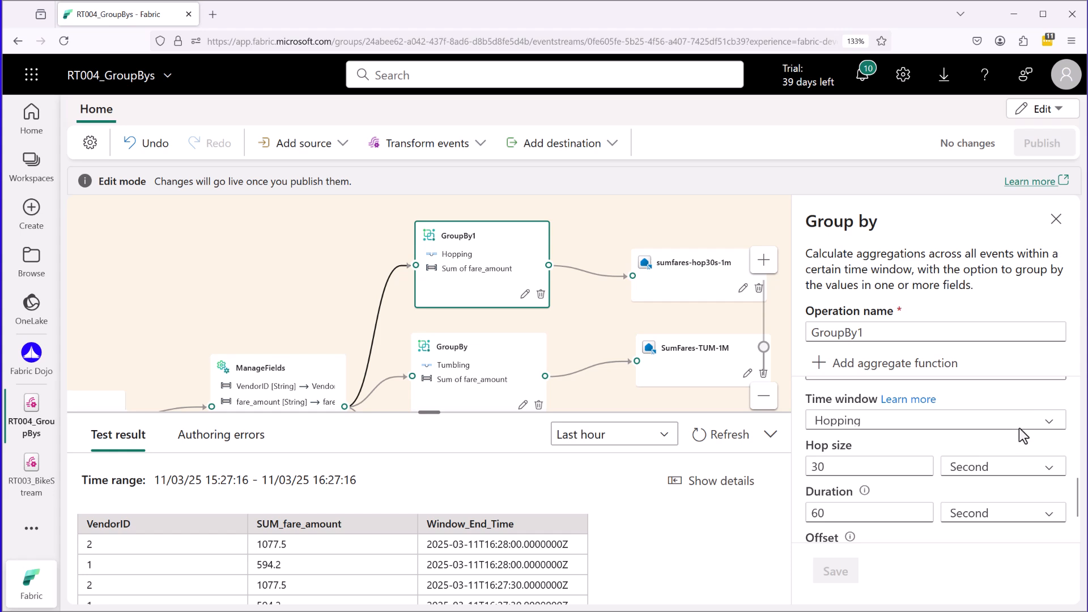
Examine the hop size, duration and offset settings of GroupBy1's hopping window.
{"action": "scroll", "coordinate": [1079, 487], "scroll_direction": "down", "scroll_amount": 1}
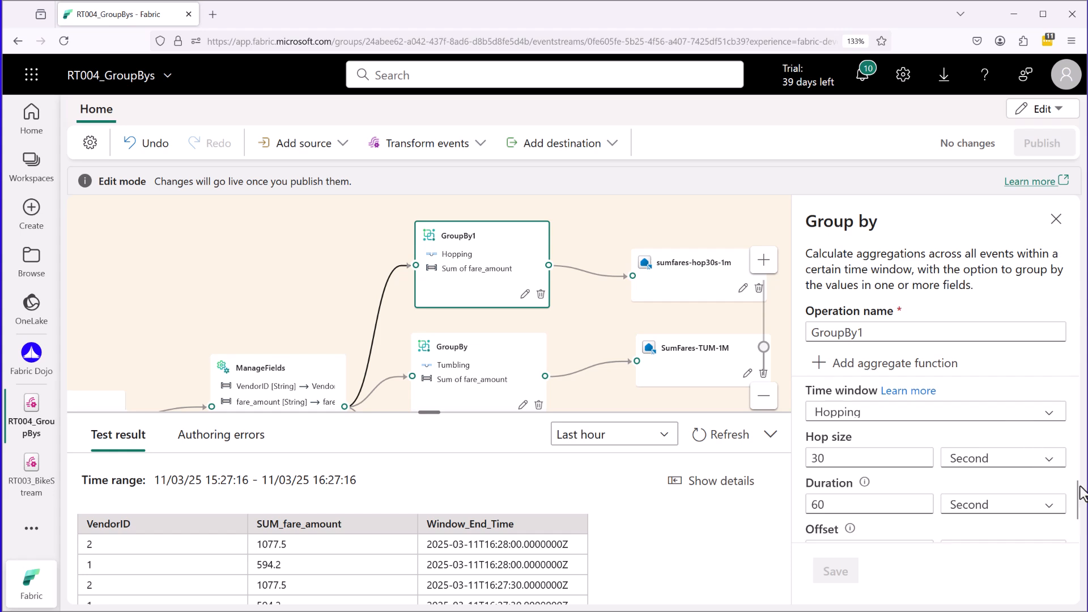
{"action": "scroll", "coordinate": [1077, 495], "scroll_direction": "down", "scroll_amount": 2}
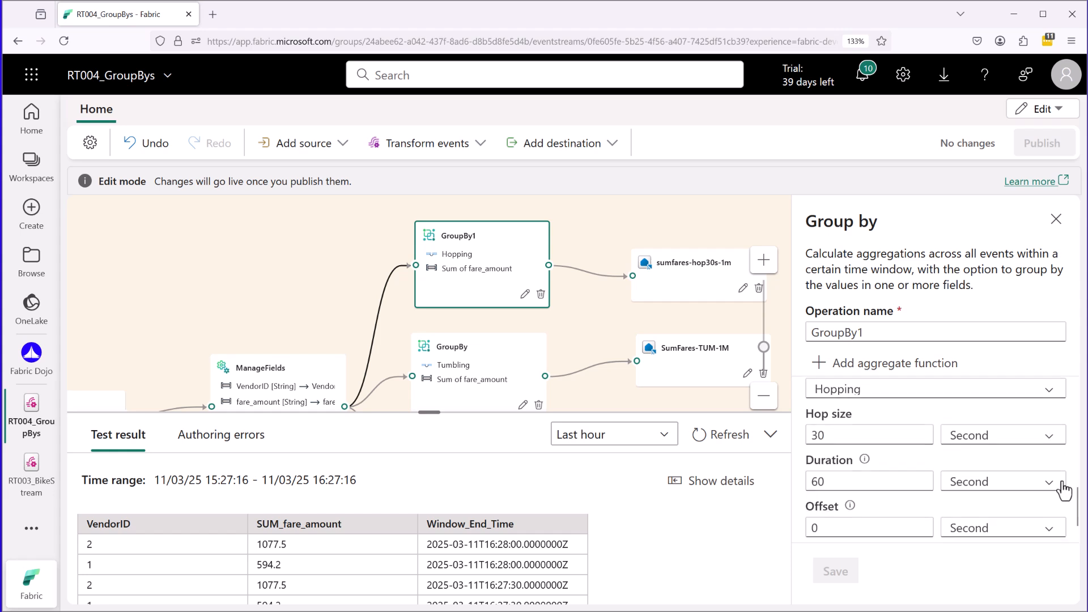
{"action": "key", "text": "ctrl+2"}
{"action": "mouse_move", "coordinate": [880, 447]}
{"action": "left_mouse_down"}
{"action": "mouse_move", "coordinate": [798, 454]}
{"action": "mouse_move", "coordinate": [810, 497]}
{"action": "mouse_move", "coordinate": [1041, 500]}
{"action": "mouse_move", "coordinate": [1070, 473]}
{"action": "mouse_move", "coordinate": [879, 448]}
{"action": "left_mouse_up"}
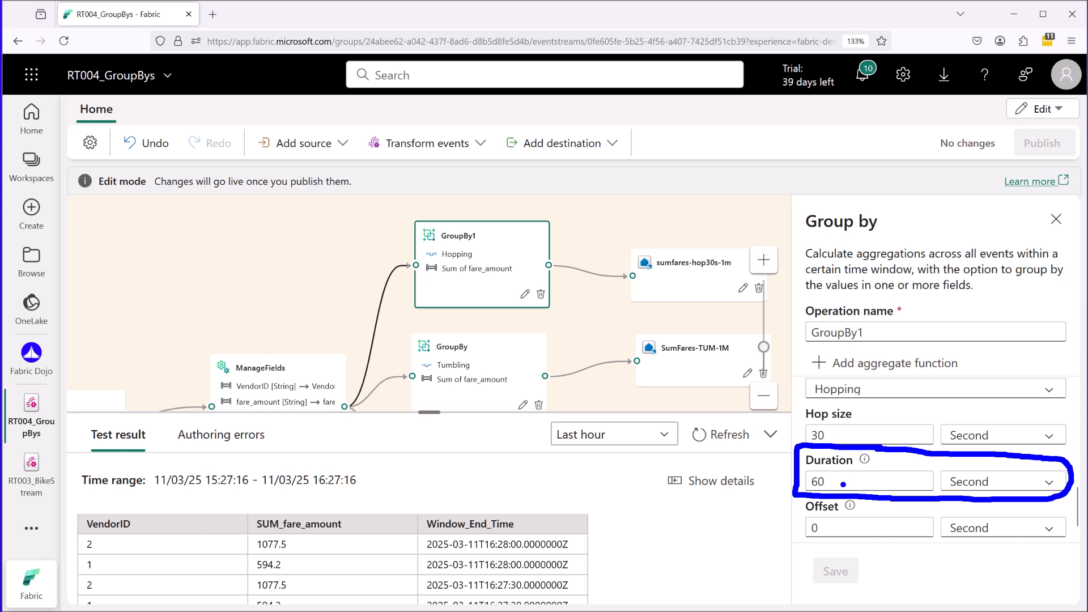
{"action": "left_click_drag", "start_coordinate": [842, 482], "coordinate": [857, 482]}
{"action": "left_click_drag", "start_coordinate": [835, 436], "coordinate": [857, 436]}
{"action": "mouse_move", "coordinate": [107, 231]}
{"action": "left_mouse_down"}
{"action": "mouse_move", "coordinate": [155, 231]}
{"action": "mouse_move", "coordinate": [104, 254]}
{"action": "mouse_move", "coordinate": [161, 258]}
{"action": "mouse_move", "coordinate": [135, 282]}
{"action": "left_mouse_up"}
{"action": "left_click_drag", "start_coordinate": [131, 270], "coordinate": [199, 270]}
{"action": "mouse_move", "coordinate": [132, 288]}
{"action": "left_mouse_down"}
{"action": "mouse_move", "coordinate": [195, 288]}
{"action": "mouse_move", "coordinate": [163, 313]}
{"action": "mouse_move", "coordinate": [233, 298]}
{"action": "left_mouse_up"}
{"action": "left_click_drag", "start_coordinate": [165, 311], "coordinate": [231, 326]}
{"action": "left_click_drag", "start_coordinate": [103, 295], "coordinate": [103, 315]}
{"action": "key", "text": "Escape"}
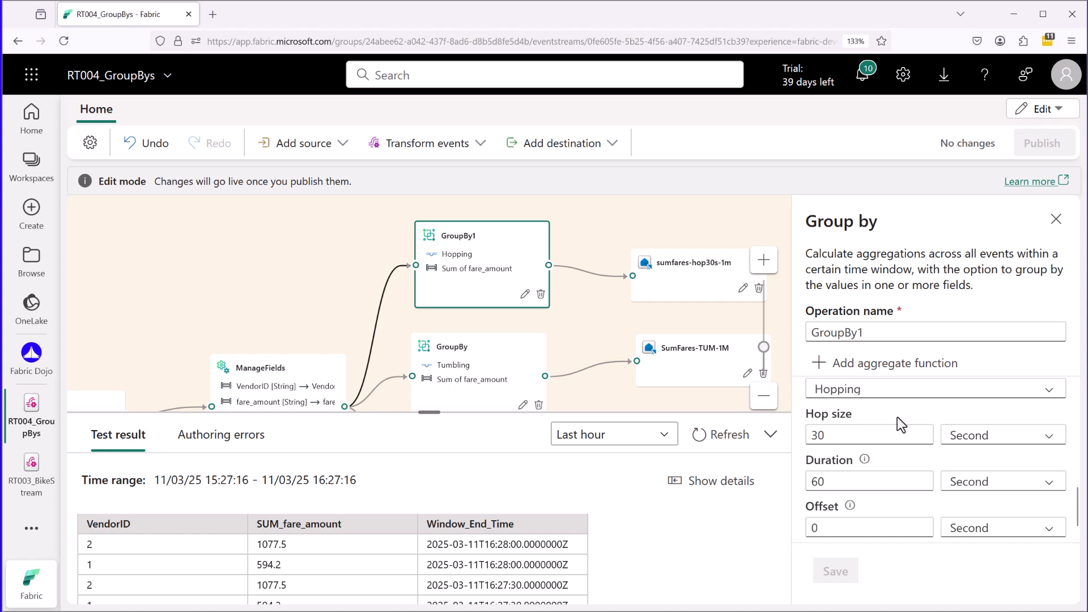
Open the settings of the tumbling GroupBy transformation and examine its window duration.
{"action": "left_click", "coordinate": [501, 345]}
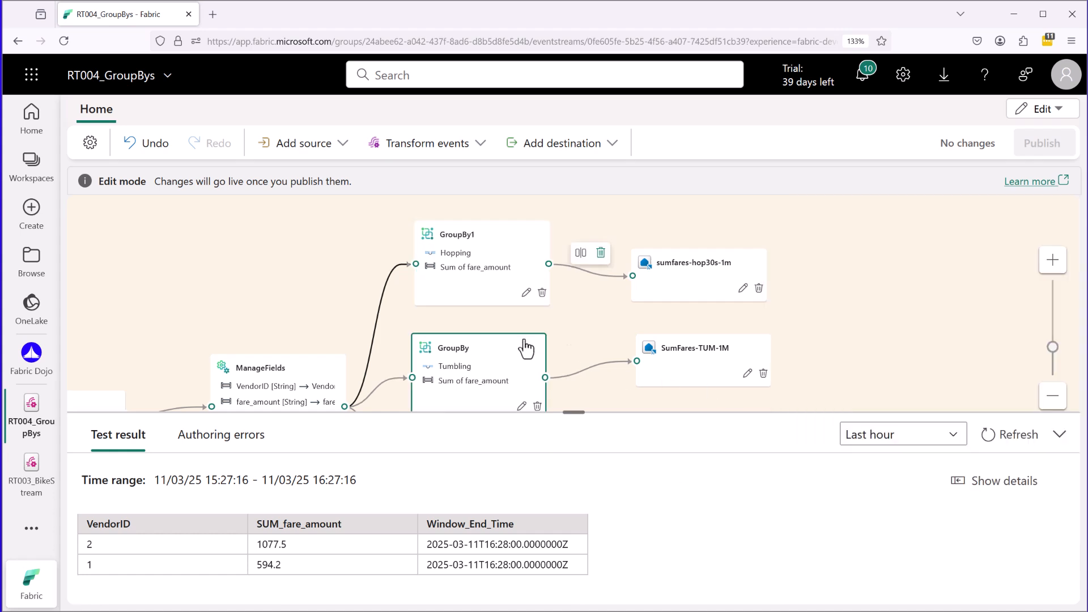
{"action": "left_click", "coordinate": [521, 406]}
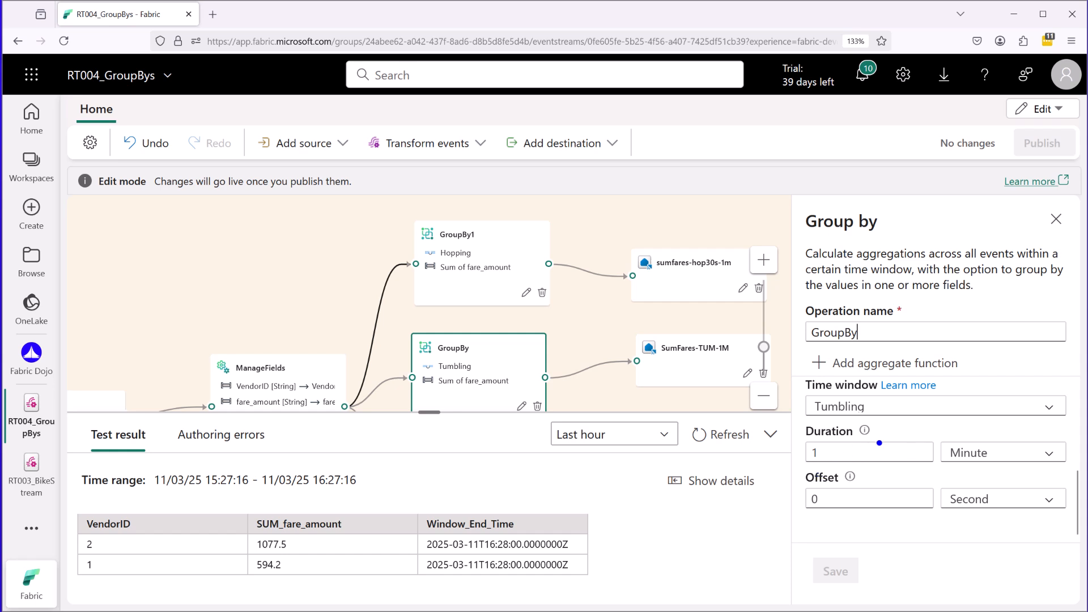
{"action": "mouse_move", "coordinate": [800, 467]}
{"action": "left_mouse_down"}
{"action": "mouse_move", "coordinate": [1020, 465]}
{"action": "mouse_move", "coordinate": [1072, 453]}
{"action": "mouse_move", "coordinate": [994, 419]}
{"action": "mouse_move", "coordinate": [810, 411]}
{"action": "mouse_move", "coordinate": [820, 475]}
{"action": "mouse_move", "coordinate": [859, 449]}
{"action": "left_mouse_up"}
{"action": "left_click_drag", "start_coordinate": [1006, 452], "coordinate": [1020, 449]}
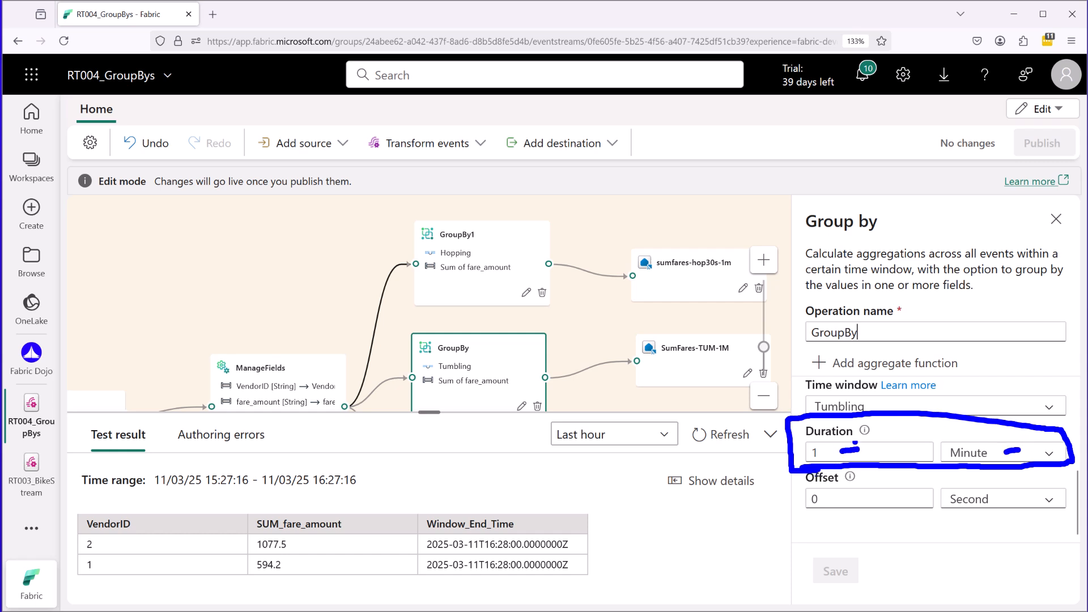
{"action": "key", "text": "Escape"}
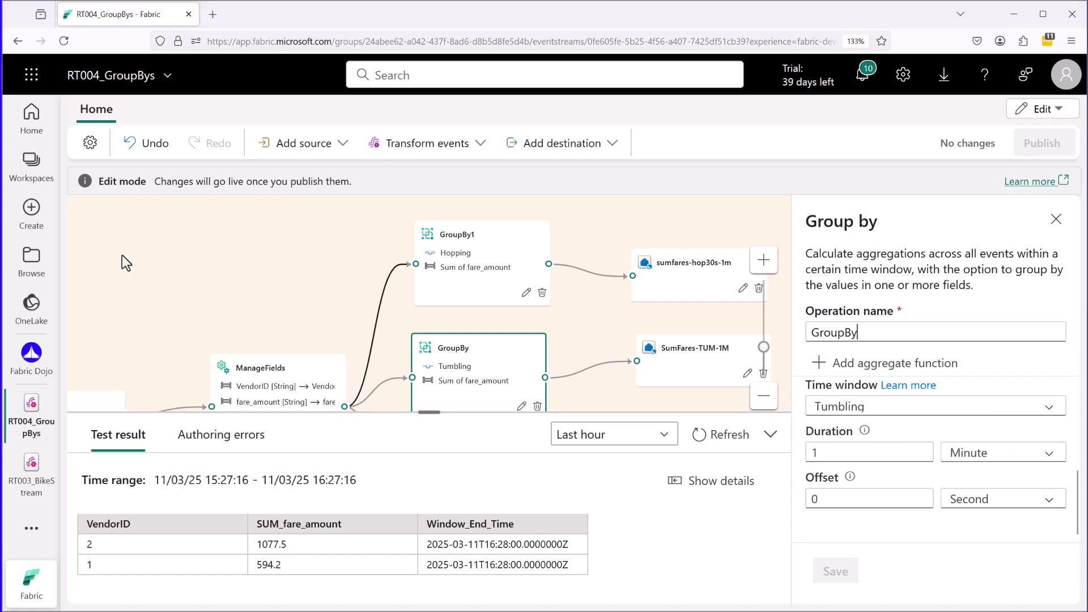
{"action": "mouse_move", "coordinate": [118, 243]}
{"action": "left_mouse_down"}
{"action": "mouse_move", "coordinate": [161, 240]}
{"action": "mouse_move", "coordinate": [251, 277]}
{"action": "mouse_move", "coordinate": [234, 264]}
{"action": "left_mouse_up"}
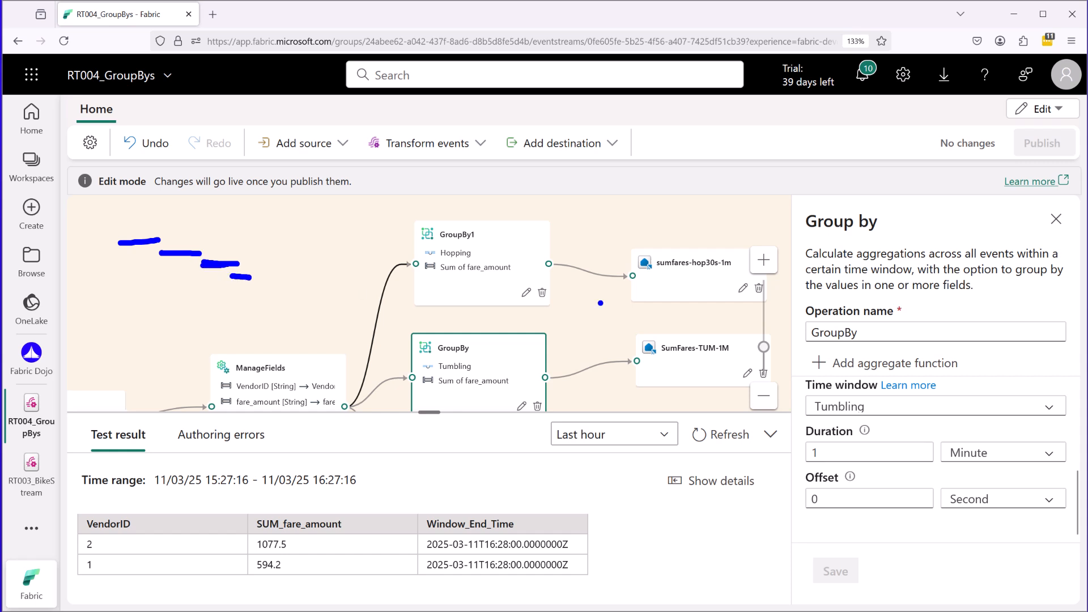
{"action": "key", "text": "Escape"}
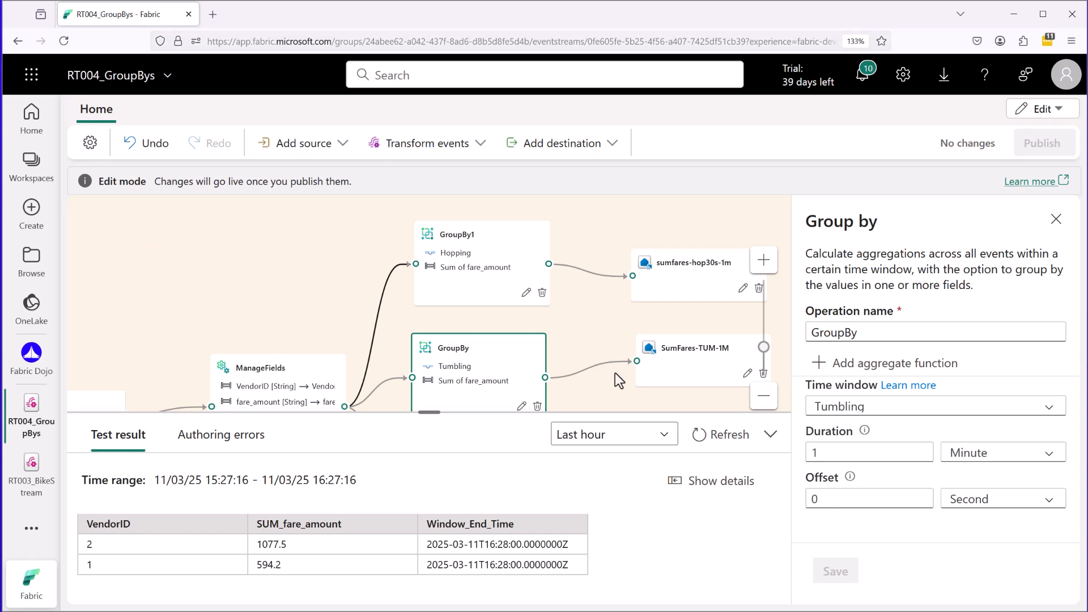
Read the Offset help text explaining which window boundary events GroupBy's tumbling window includes.
{"action": "mouse_move", "coordinate": [614, 373]}
{"action": "left_click_drag", "start_coordinate": [813, 519], "coordinate": [842, 469]}
{"action": "left_click_drag", "start_coordinate": [842, 470], "coordinate": [814, 516]}
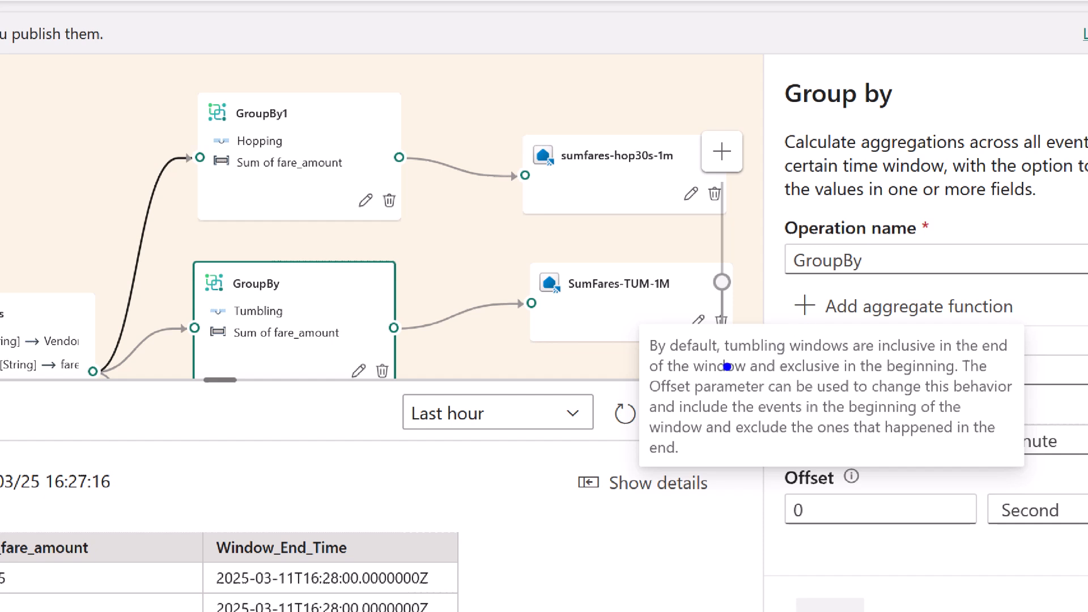
{"action": "left_click_drag", "start_coordinate": [893, 357], "coordinate": [947, 356]}
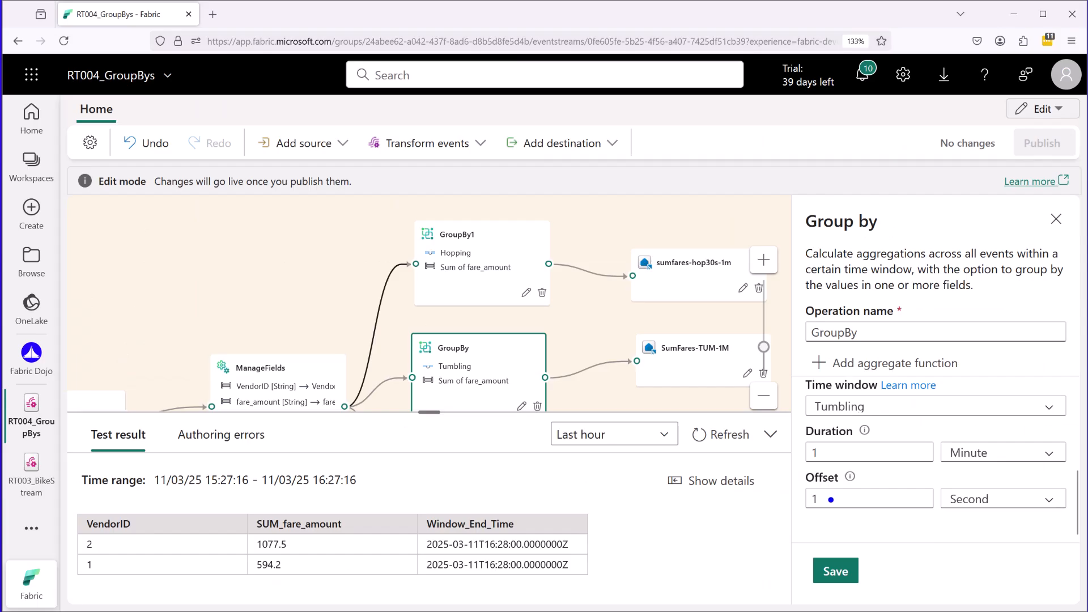
Try an offset of 1 second for GroupBy's tumbling window without saving it.
{"action": "mouse_move", "coordinate": [807, 521]}
{"action": "left_mouse_down"}
{"action": "mouse_move", "coordinate": [872, 517]}
{"action": "mouse_move", "coordinate": [845, 466]}
{"action": "mouse_move", "coordinate": [792, 482]}
{"action": "mouse_move", "coordinate": [809, 523]}
{"action": "left_mouse_up"}
{"action": "mouse_move", "coordinate": [908, 546]}
{"action": "left_mouse_down"}
{"action": "mouse_move", "coordinate": [912, 565]}
{"action": "mouse_move", "coordinate": [970, 554]}
{"action": "left_mouse_up"}
{"action": "left_click_drag", "start_coordinate": [970, 540], "coordinate": [970, 568]}
{"action": "mouse_move", "coordinate": [909, 581]}
{"action": "left_mouse_down"}
{"action": "mouse_move", "coordinate": [894, 584]}
{"action": "mouse_move", "coordinate": [912, 588]}
{"action": "left_mouse_up"}
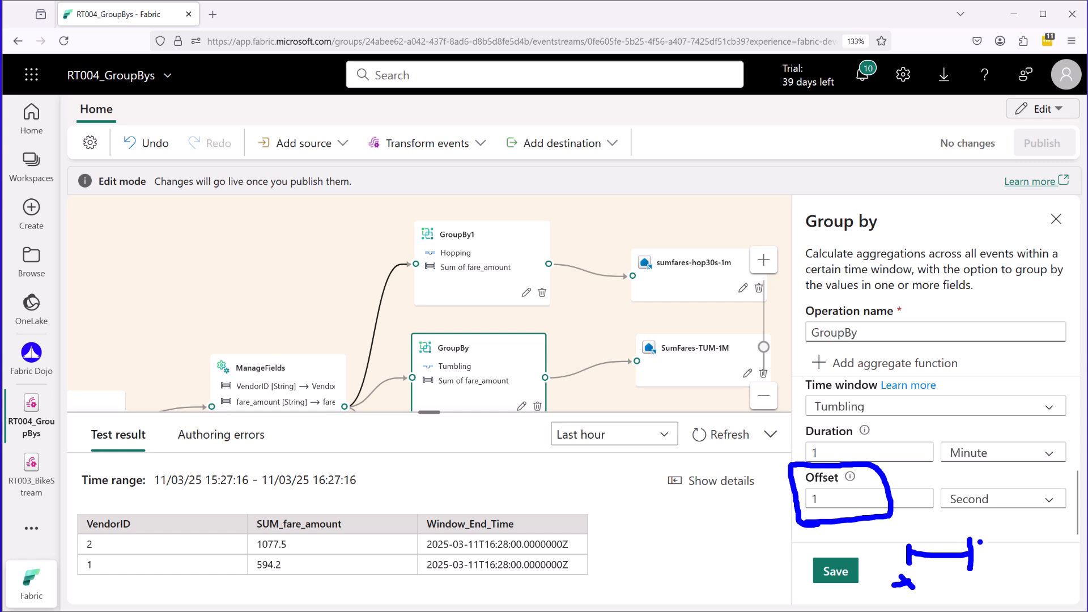
{"action": "left_click_drag", "start_coordinate": [906, 515], "coordinate": [908, 536]}
{"action": "mouse_move", "coordinate": [967, 582]}
{"action": "left_mouse_down"}
{"action": "mouse_move", "coordinate": [967, 602]}
{"action": "mouse_move", "coordinate": [977, 591]}
{"action": "left_mouse_up"}
{"action": "left_click_drag", "start_coordinate": [900, 537], "coordinate": [901, 566]}
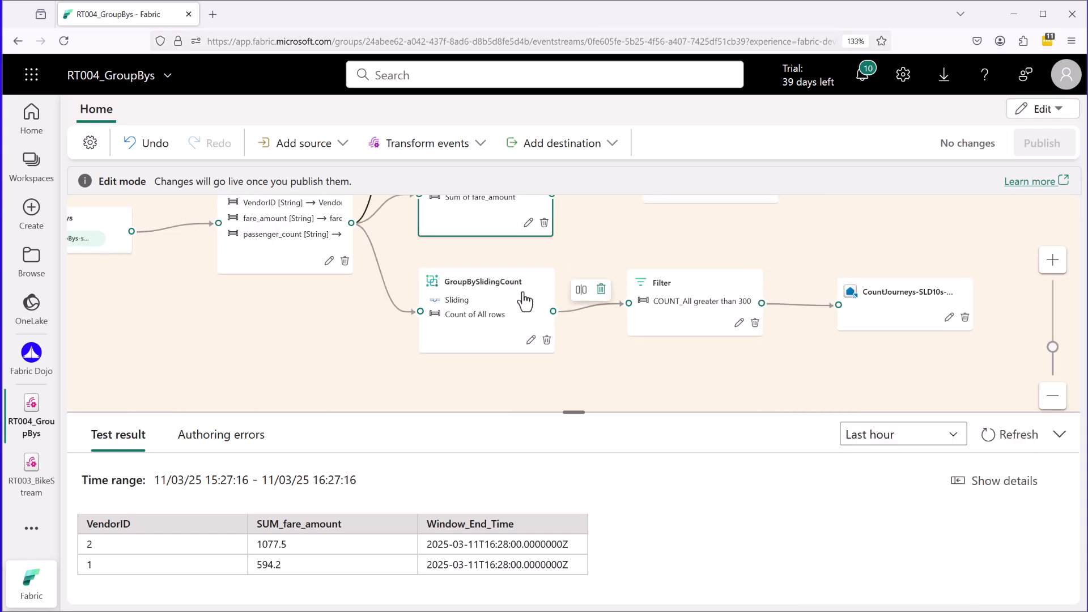
Open the GroupBySlidingCount transformation's settings and examine its grouping field and sliding window duration.
{"action": "left_click", "coordinate": [494, 287]}
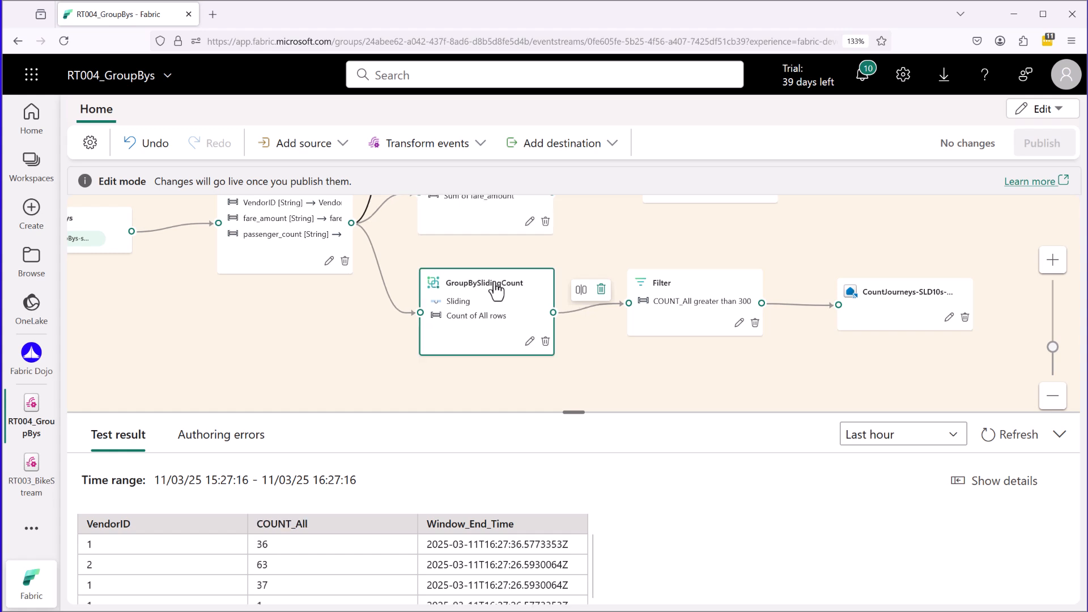
{"action": "left_click", "coordinate": [529, 341]}
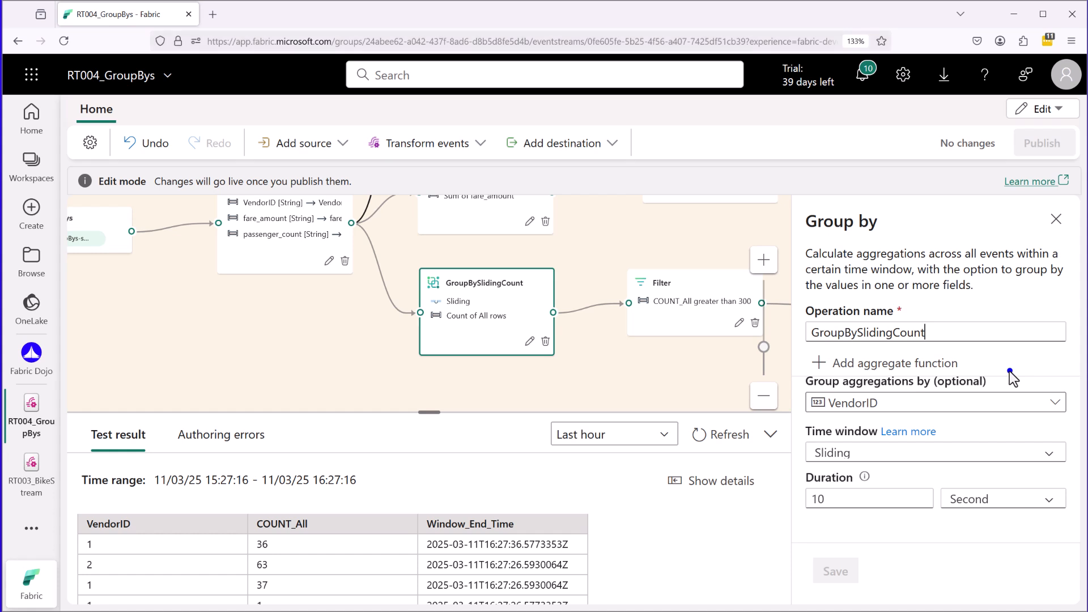
{"action": "mouse_move", "coordinate": [804, 523]}
{"action": "left_mouse_down"}
{"action": "mouse_move", "coordinate": [869, 519]}
{"action": "mouse_move", "coordinate": [810, 455]}
{"action": "mouse_move", "coordinate": [791, 527]}
{"action": "mouse_move", "coordinate": [839, 525]}
{"action": "left_mouse_up"}
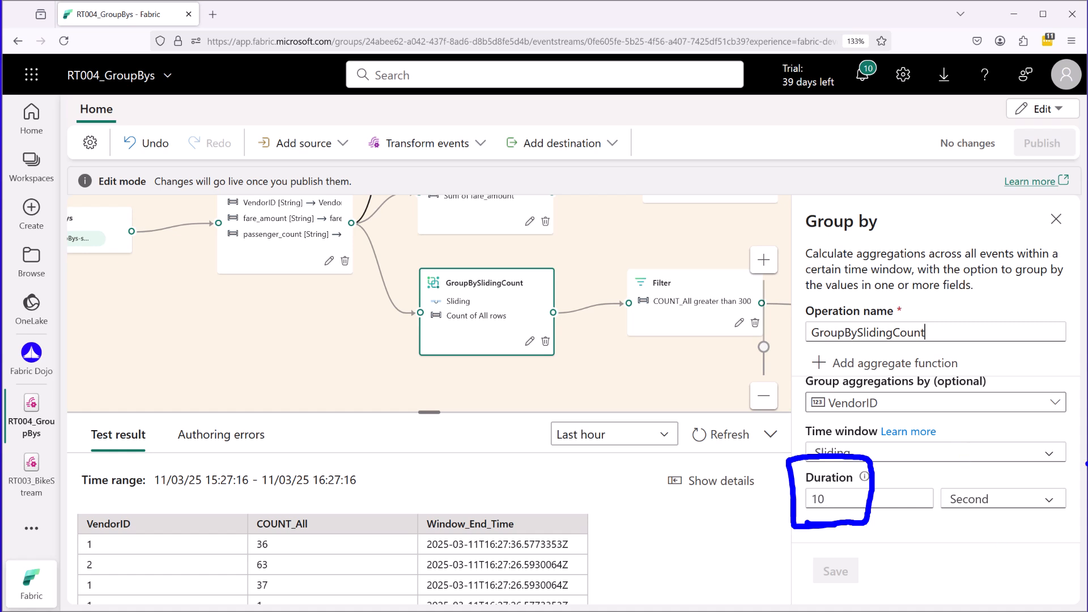
{"action": "key", "text": "Escape"}
Examine the Aggregations section of GroupBySlidingCount.
{"action": "middle_click", "coordinate": [1056, 537]}
{"action": "middle_click", "coordinate": [1035, 403]}
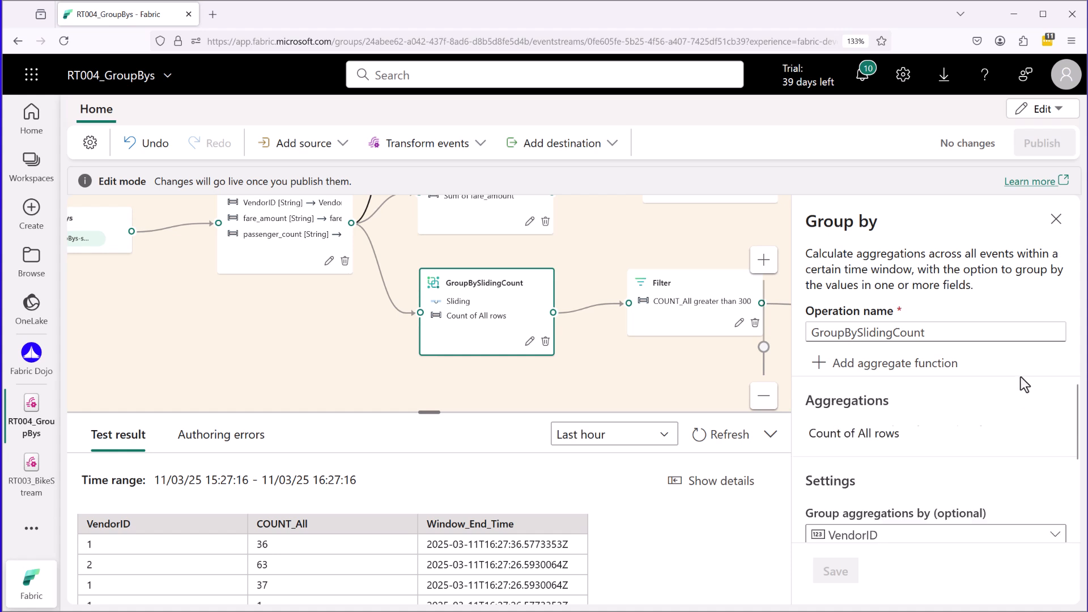
{"action": "mouse_move", "coordinate": [807, 453]}
{"action": "left_mouse_down"}
{"action": "mouse_move", "coordinate": [925, 452]}
{"action": "mouse_move", "coordinate": [819, 455]}
{"action": "left_mouse_up"}
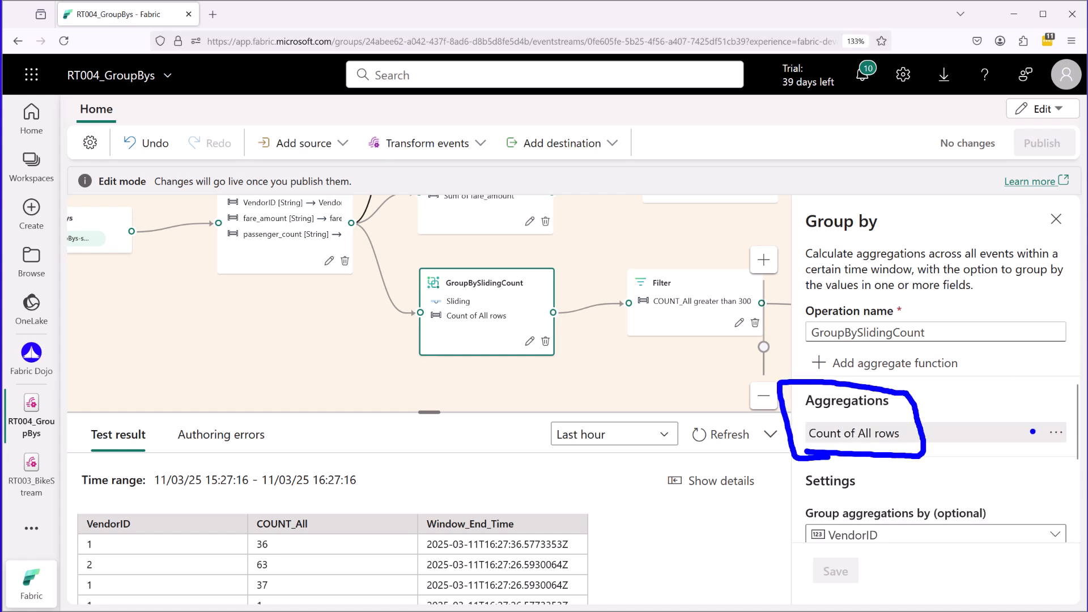
{"action": "key", "text": "Escape"}
Open the Filter transformation that follows GroupBySlidingCount and examine its COUNT_All condition.
{"action": "left_click_drag", "start_coordinate": [684, 265], "coordinate": [562, 253]}
{"action": "left_click", "coordinate": [565, 277]}
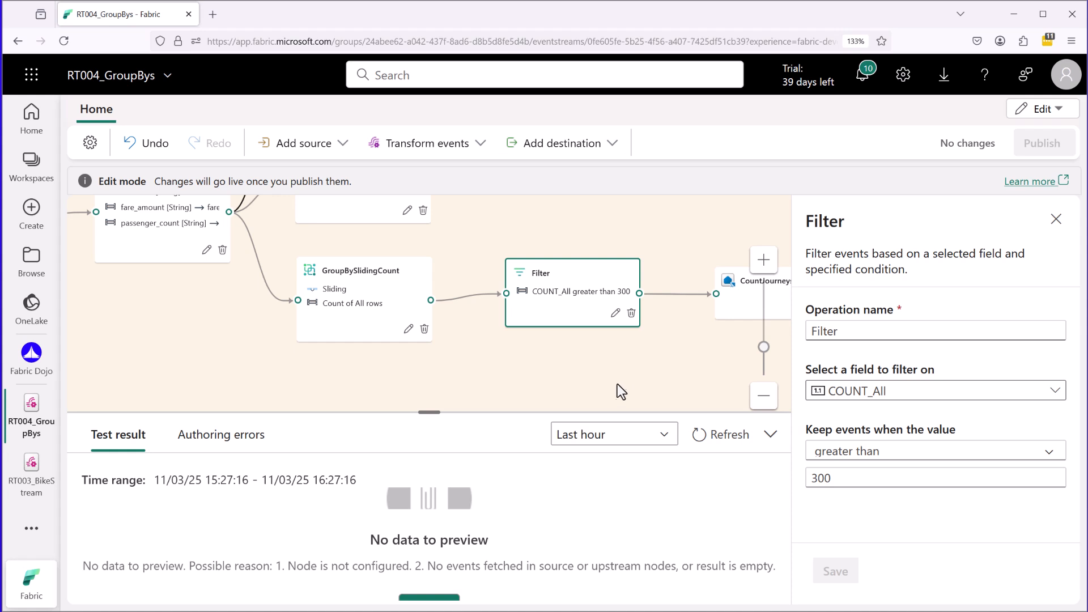
{"action": "key", "text": "ctrl+2"}
{"action": "left_click_drag", "start_coordinate": [530, 307], "coordinate": [634, 301]}
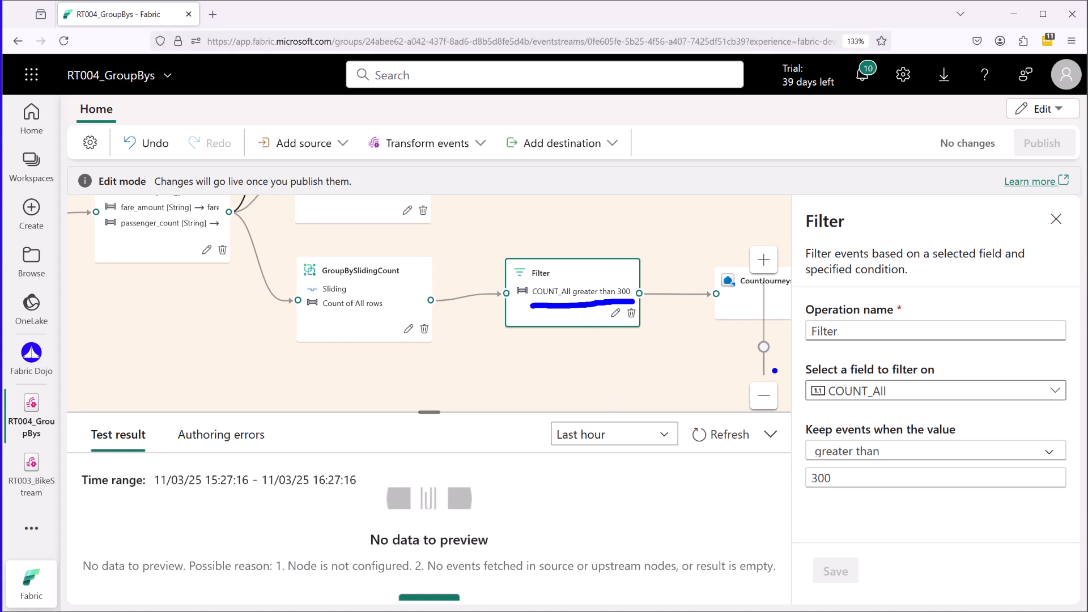
{"action": "left_click_drag", "start_coordinate": [709, 254], "coordinate": [709, 295]}
Open the sumfares-hop30s-1m destination and examine its workspace, eventhouse, KQL database and destination table.
{"action": "scroll", "coordinate": [611, 317], "scroll_direction": "down", "scroll_amount": 2}
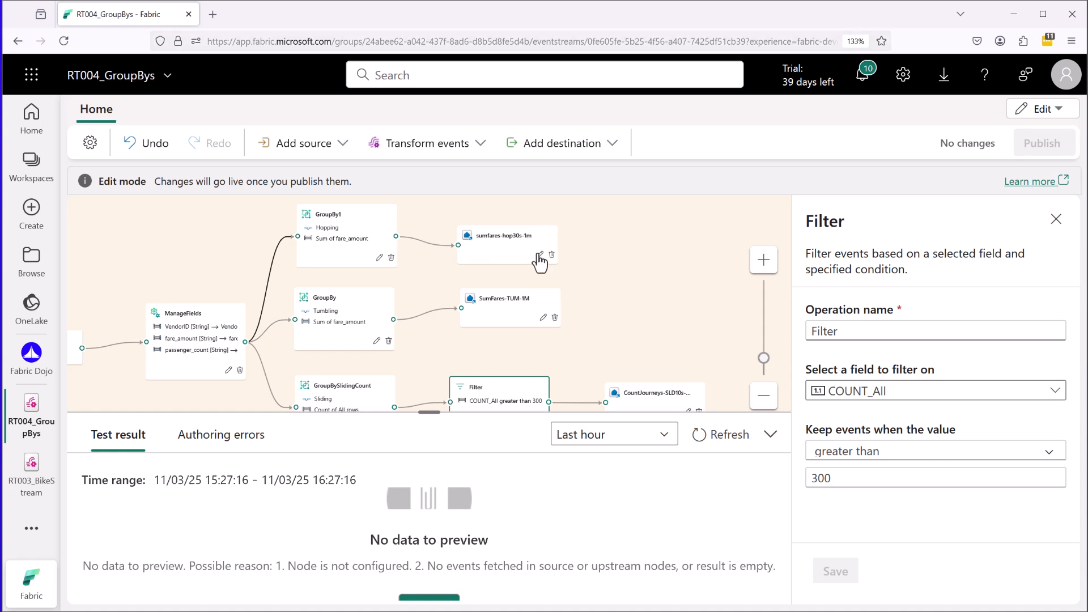
{"action": "left_click", "coordinate": [538, 256]}
{"action": "left_click_drag", "start_coordinate": [1055, 333], "coordinate": [1048, 435]}
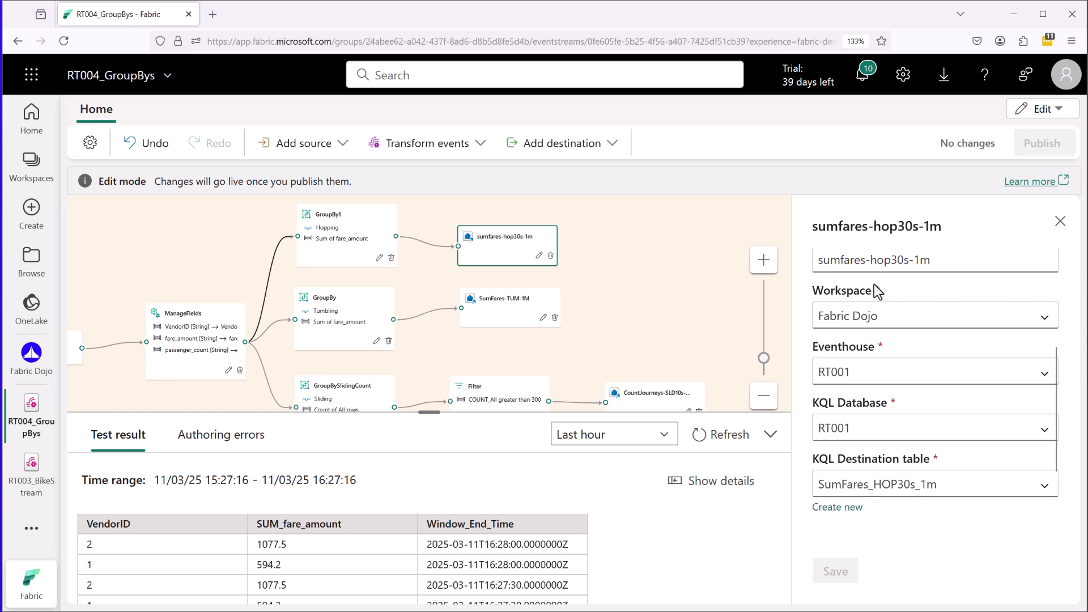
{"action": "left_click_drag", "start_coordinate": [877, 279], "coordinate": [936, 278]}
{"action": "left_click_drag", "start_coordinate": [862, 375], "coordinate": [905, 377]}
{"action": "left_click_drag", "start_coordinate": [878, 434], "coordinate": [909, 433]}
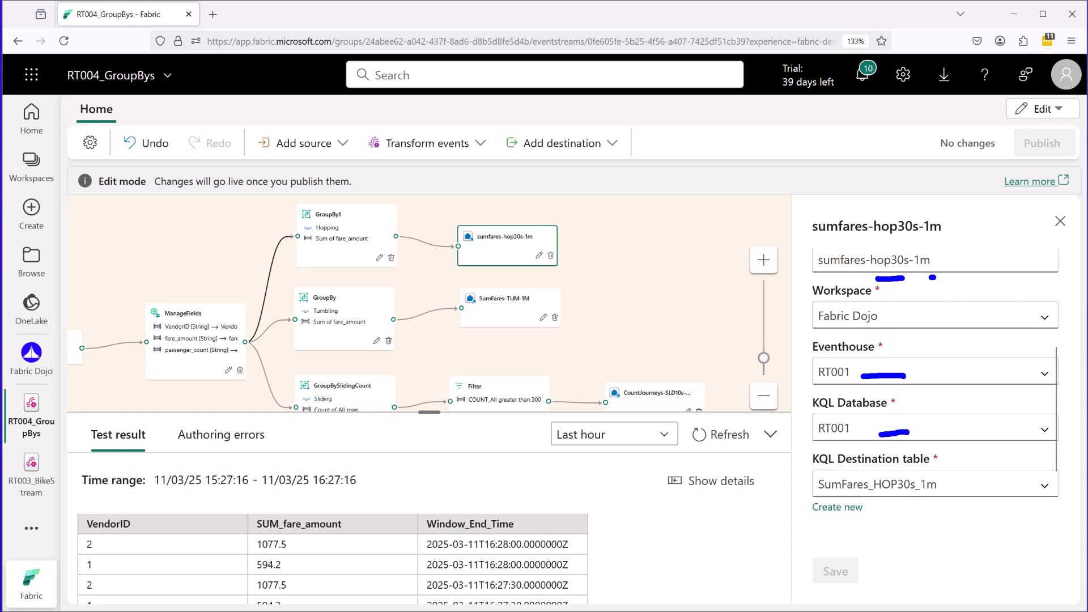
{"action": "left_click_drag", "start_coordinate": [952, 486], "coordinate": [964, 481]}
{"action": "key", "text": "Escape"}
Switch the RT004_GroupBys eventstream from Edit to Live mode.
{"action": "left_click_drag", "start_coordinate": [633, 315], "coordinate": [623, 268]}
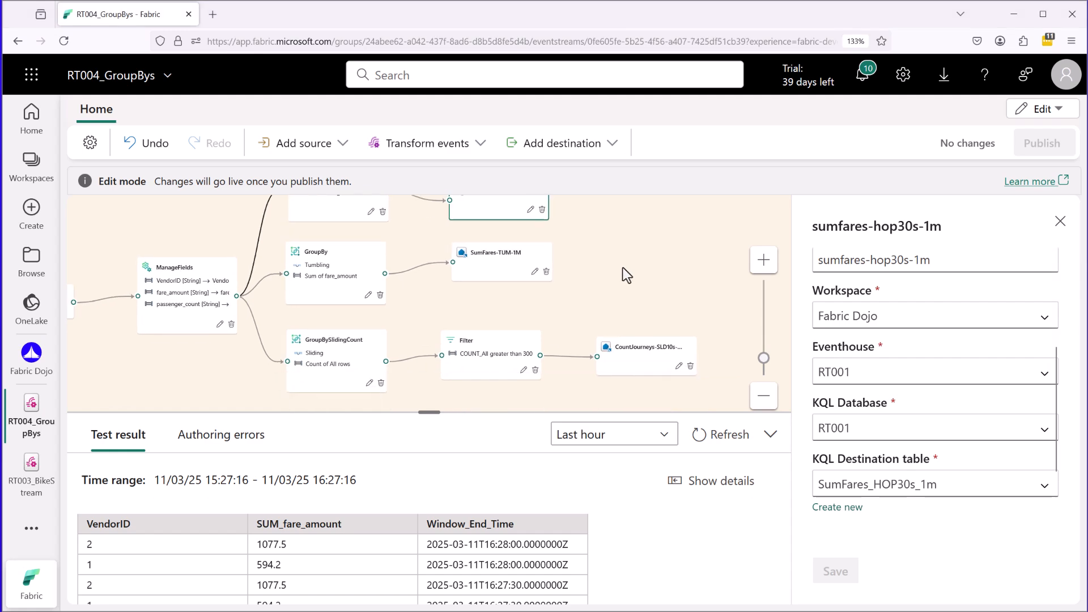
{"action": "left_click_drag", "start_coordinate": [640, 318], "coordinate": [612, 288]}
{"action": "left_click", "coordinate": [1041, 111]}
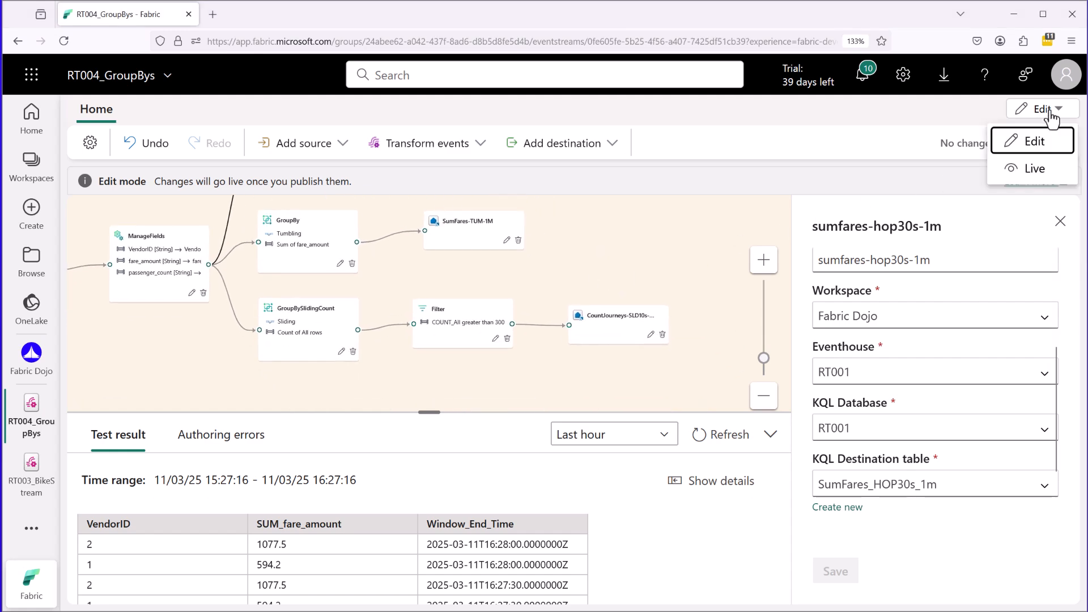
{"action": "left_click", "coordinate": [1045, 166]}
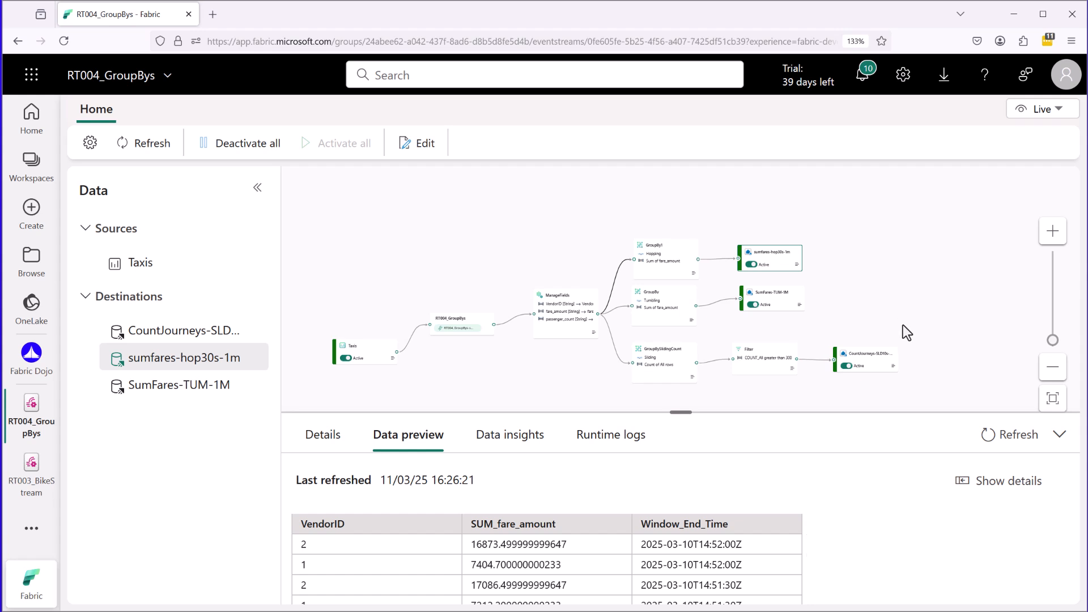
{"action": "left_click_drag", "start_coordinate": [903, 325], "coordinate": [934, 286]}
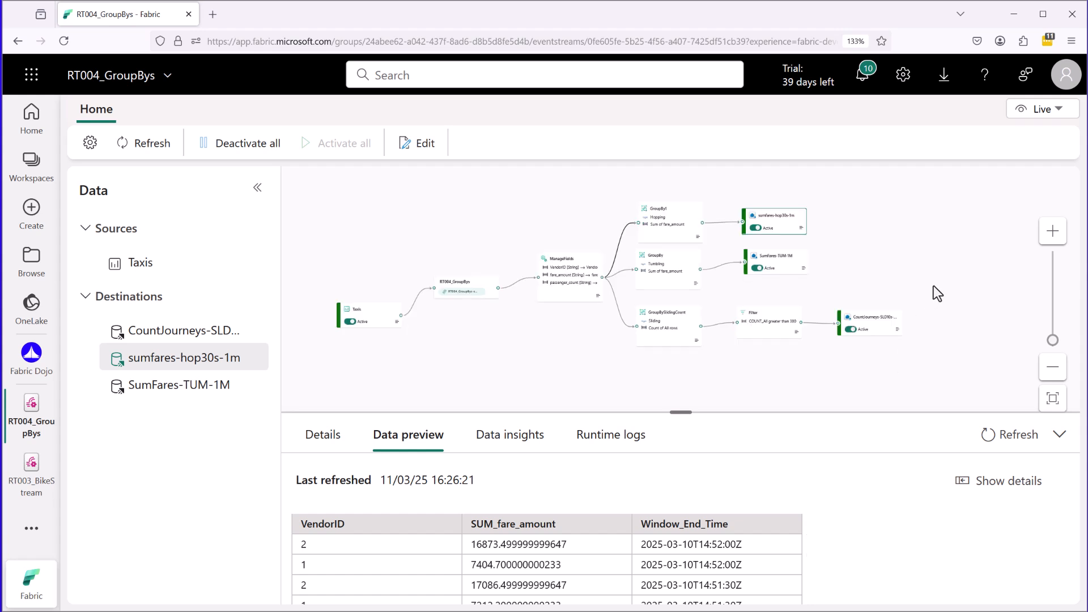
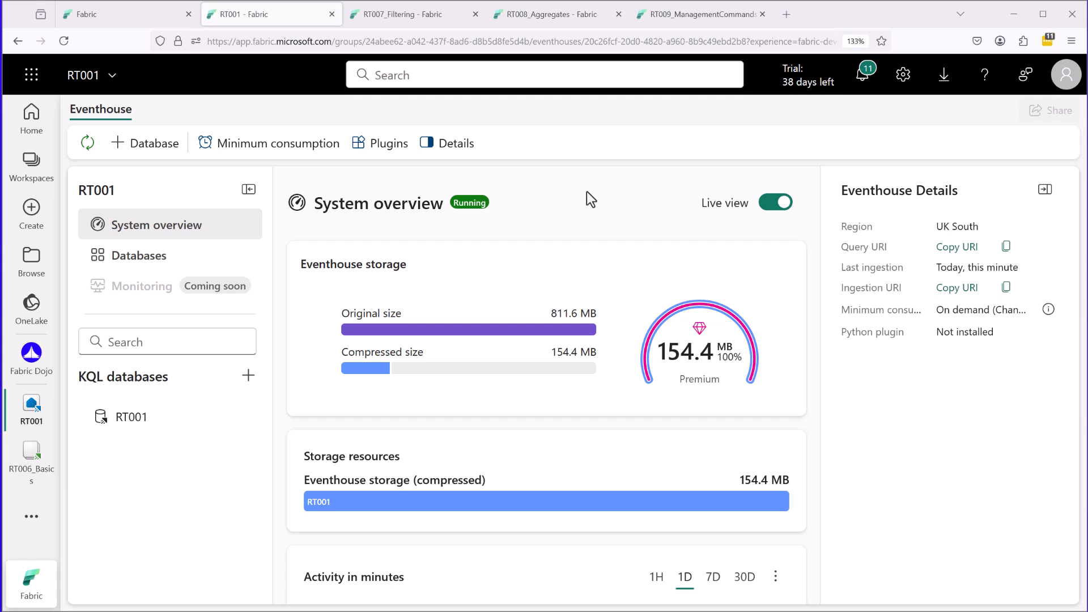
Open the RT001 eventhouse's Minimum consumption settings and examine the available capacity unit sizes.
{"action": "mouse_move", "coordinate": [110, 160]}
{"action": "left_mouse_down"}
{"action": "mouse_move", "coordinate": [117, 168]}
{"action": "mouse_move", "coordinate": [194, 135]}
{"action": "mouse_move", "coordinate": [106, 126]}
{"action": "mouse_move", "coordinate": [112, 161]}
{"action": "left_mouse_up"}
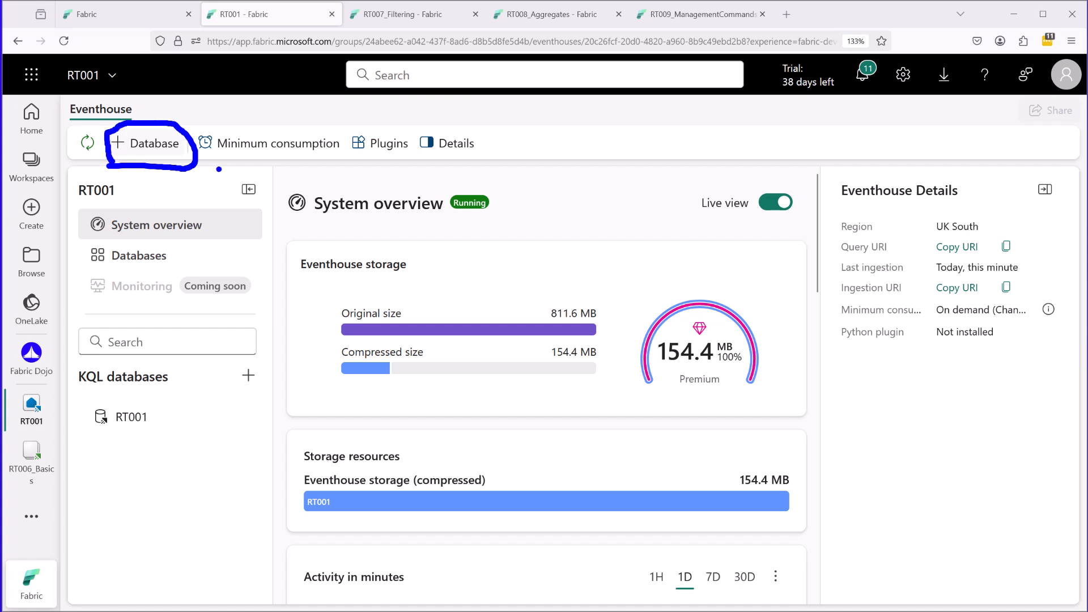
{"action": "key", "text": "Escape"}
{"action": "left_click", "coordinate": [272, 143]}
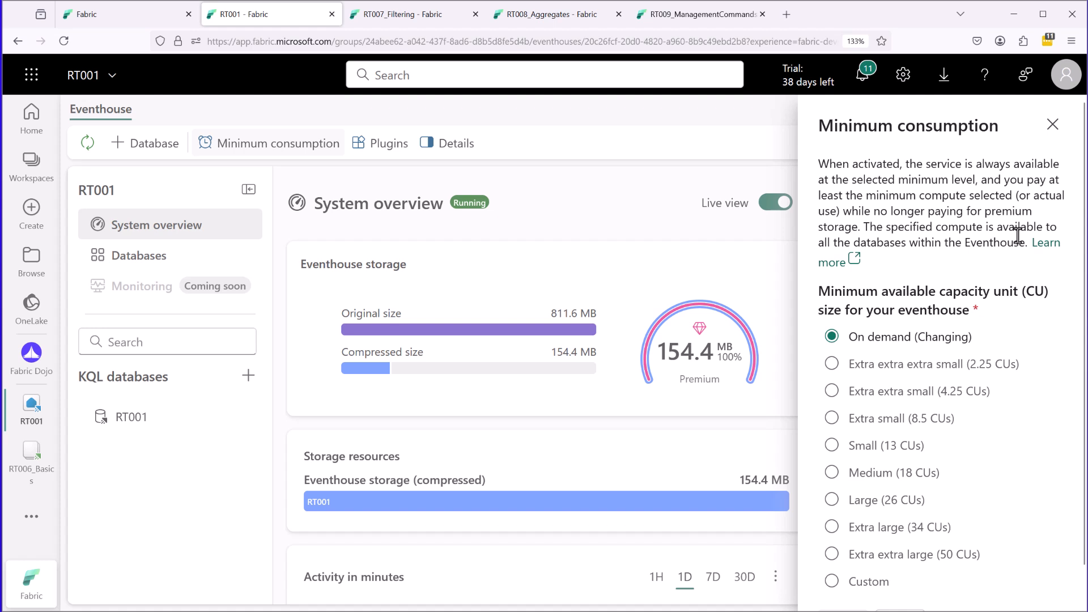
{"action": "key", "text": "ctrl+2"}
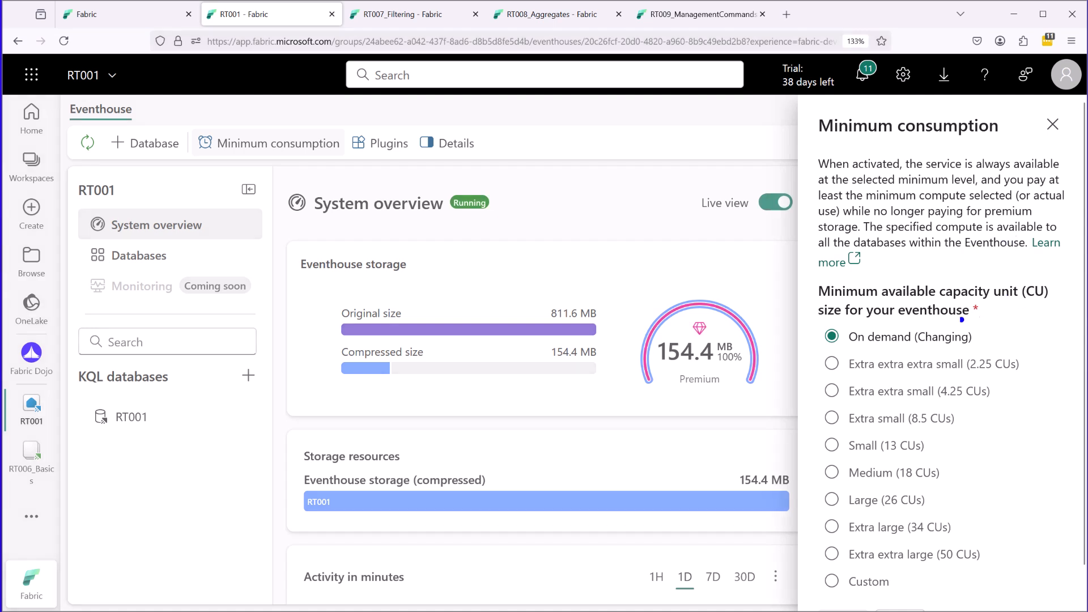
{"action": "left_click_drag", "start_coordinate": [828, 326], "coordinate": [991, 324]}
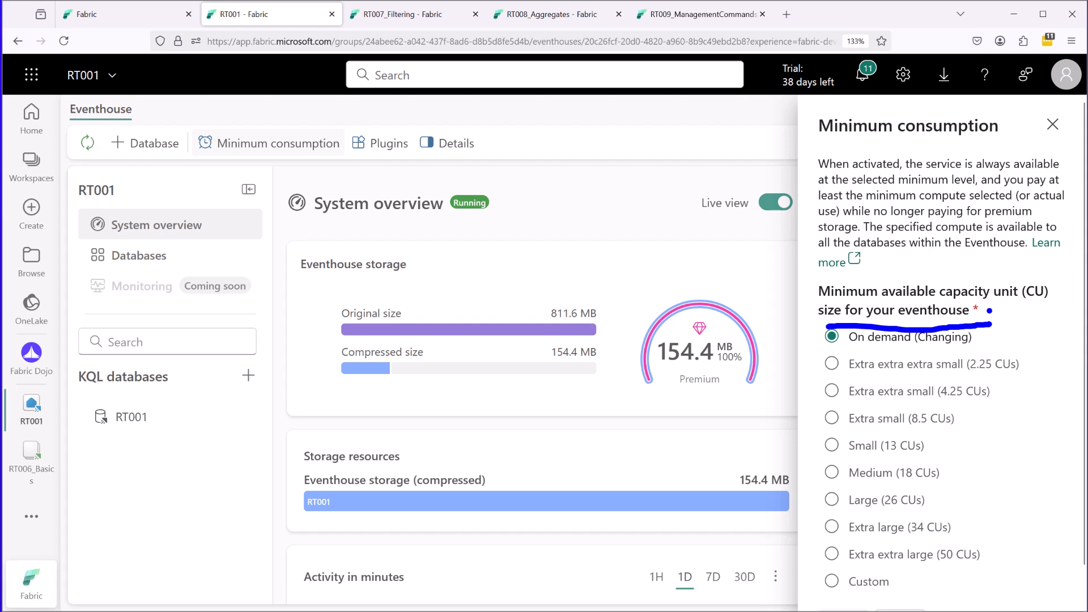
{"action": "key", "text": "Escape"}
Open the eventhouse's Plugins settings and examine the Python language extension option.
{"action": "left_click", "coordinate": [385, 148]}
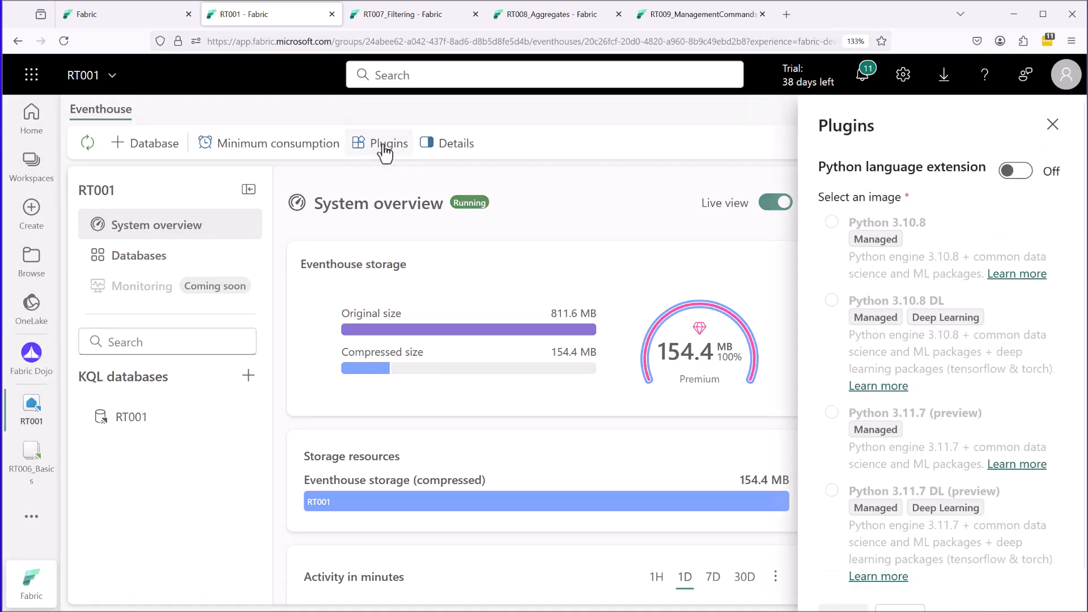
{"action": "mouse_move", "coordinate": [796, 180]}
{"action": "left_mouse_down"}
{"action": "mouse_move", "coordinate": [1014, 186]}
{"action": "mouse_move", "coordinate": [1017, 151]}
{"action": "mouse_move", "coordinate": [816, 152]}
{"action": "mouse_move", "coordinate": [799, 179]}
{"action": "left_mouse_up"}
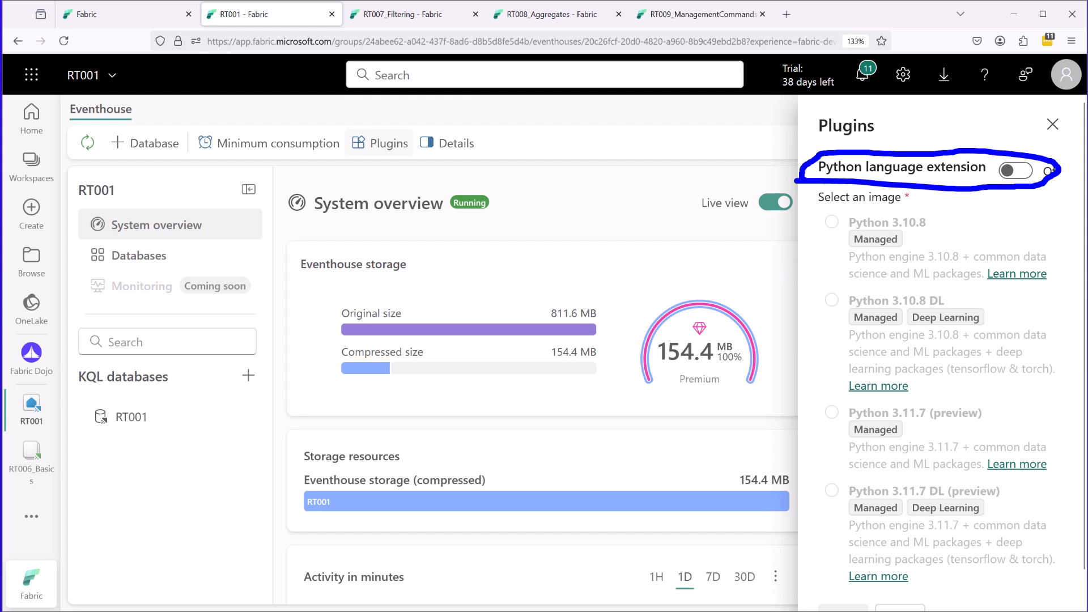
{"action": "key", "text": "Escape"}
Return to the system overview and examine the Eventhouse Details, including URIs, minimum consumption and Python plugin, plus the Eventhouse storage card.
{"action": "left_click", "coordinate": [456, 146]}
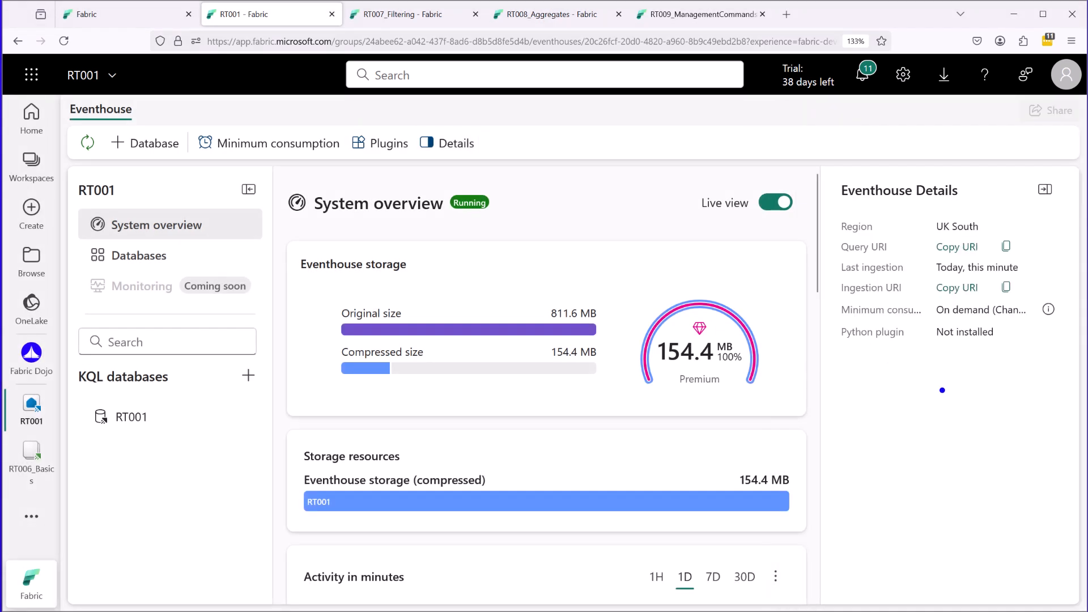
{"action": "left_click_drag", "start_coordinate": [940, 209], "coordinate": [945, 212]}
{"action": "left_click_drag", "start_coordinate": [821, 249], "coordinate": [835, 248]}
{"action": "left_click_drag", "start_coordinate": [822, 291], "coordinate": [836, 290]}
{"action": "left_click_drag", "start_coordinate": [816, 315], "coordinate": [835, 318]}
{"action": "left_click_drag", "start_coordinate": [938, 319], "coordinate": [948, 317]}
{"action": "left_click_drag", "start_coordinate": [840, 342], "coordinate": [840, 353]}
{"action": "mouse_move", "coordinate": [373, 273]}
{"action": "left_mouse_down"}
{"action": "mouse_move", "coordinate": [536, 279]}
{"action": "mouse_move", "coordinate": [316, 339]}
{"action": "mouse_move", "coordinate": [325, 348]}
{"action": "left_mouse_up"}
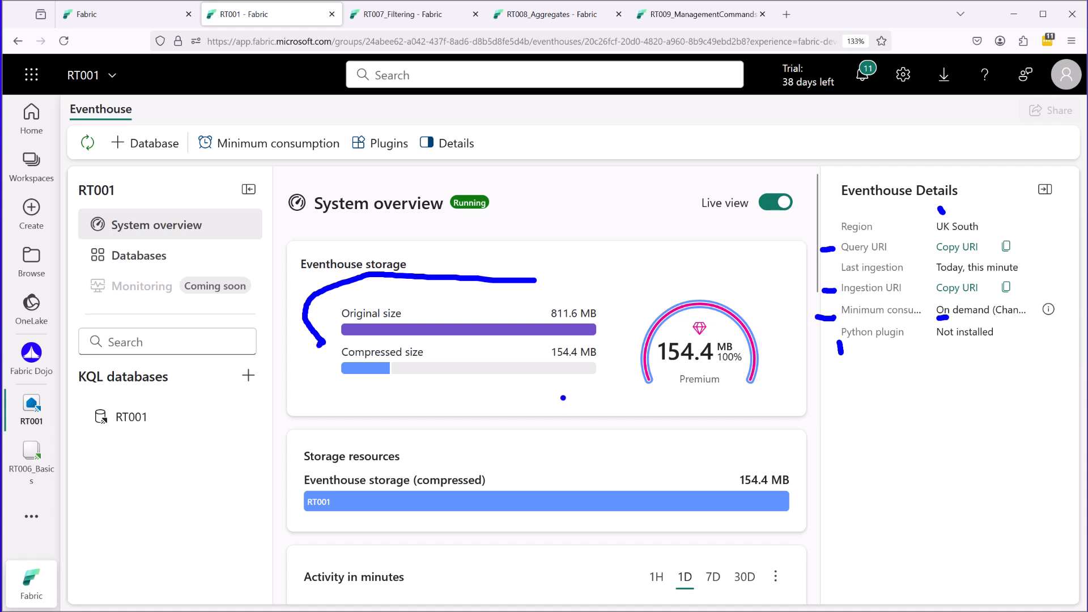
Examine the Activity in minutes and Ingestion charts and the eventhouse's list of KQL databases.
{"action": "scroll", "coordinate": [287, 374], "scroll_direction": "down", "scroll_amount": 5}
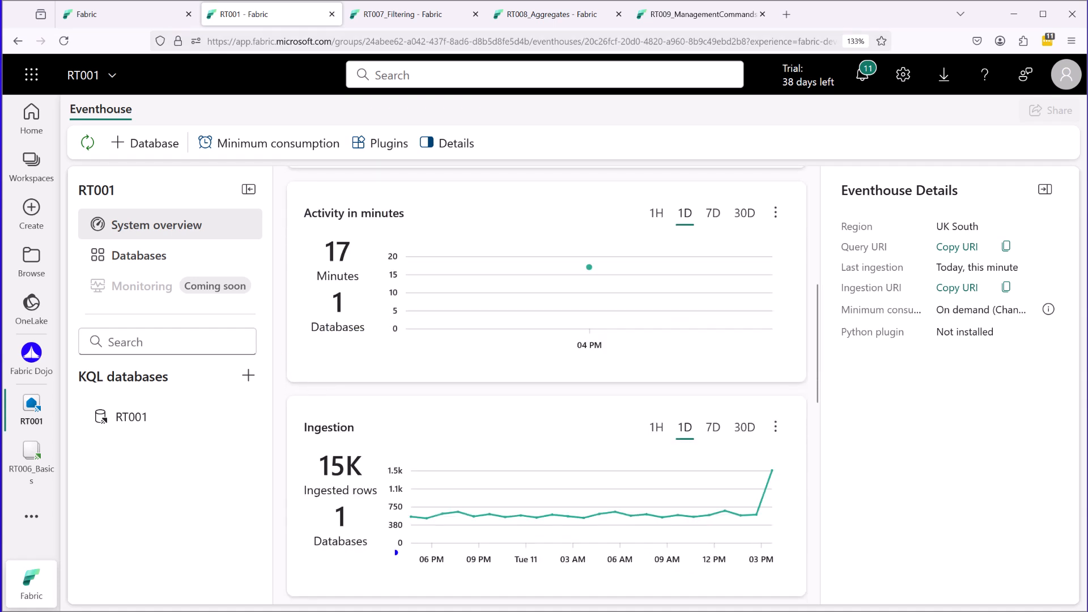
{"action": "left_click_drag", "start_coordinate": [422, 524], "coordinate": [452, 524]}
{"action": "mouse_move", "coordinate": [98, 445]}
{"action": "left_mouse_down"}
{"action": "mouse_move", "coordinate": [174, 420]}
{"action": "mouse_move", "coordinate": [90, 391]}
{"action": "mouse_move", "coordinate": [117, 450]}
{"action": "left_mouse_up"}
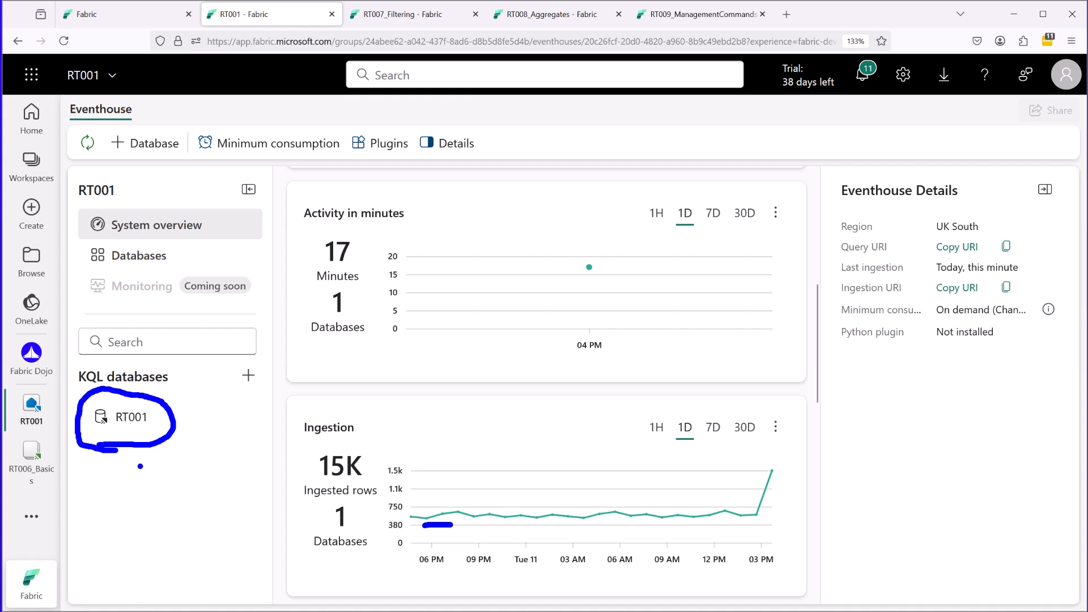
Open the eventhouse's Databases page and examine its database card and the Monitoring entry.
{"action": "left_click", "coordinate": [148, 258]}
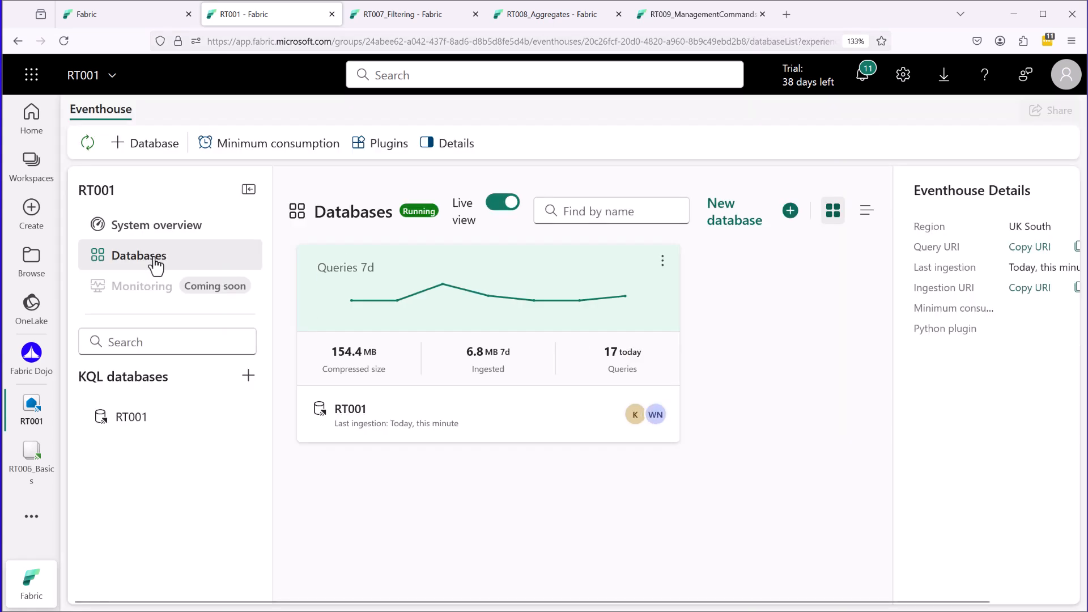
{"action": "mouse_move", "coordinate": [354, 242]}
{"action": "left_mouse_down"}
{"action": "mouse_move", "coordinate": [286, 249]}
{"action": "mouse_move", "coordinate": [306, 453]}
{"action": "mouse_move", "coordinate": [683, 236]}
{"action": "mouse_move", "coordinate": [307, 227]}
{"action": "left_mouse_up"}
{"action": "key", "text": "Escape"}
{"action": "mouse_move", "coordinate": [145, 271]}
{"action": "left_mouse_down"}
{"action": "mouse_move", "coordinate": [105, 309]}
{"action": "mouse_move", "coordinate": [90, 308]}
{"action": "mouse_move", "coordinate": [145, 270]}
{"action": "left_mouse_up"}
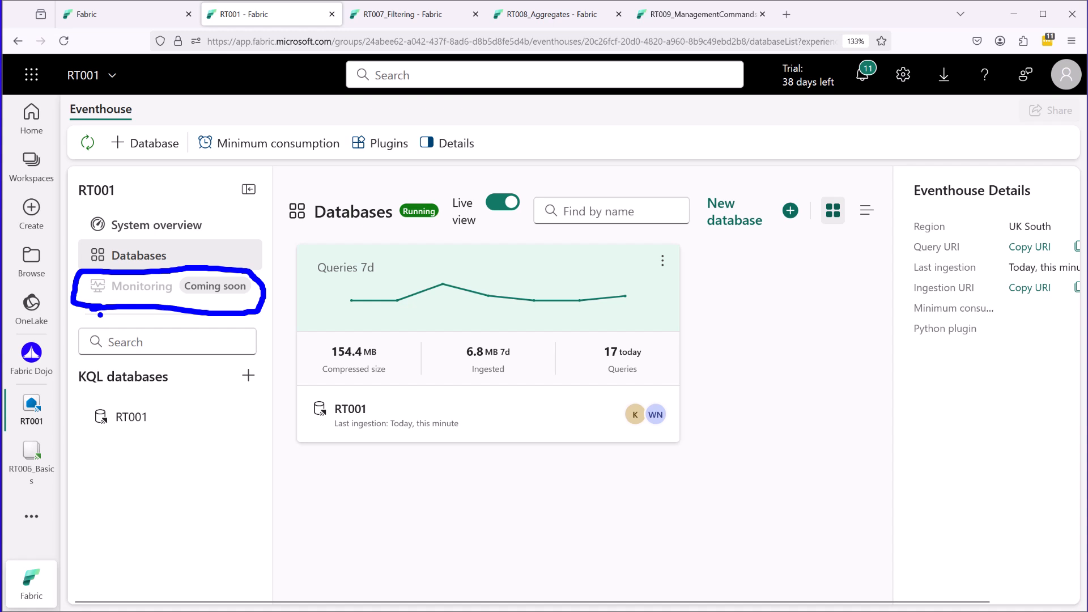
{"action": "key", "text": "Escape"}
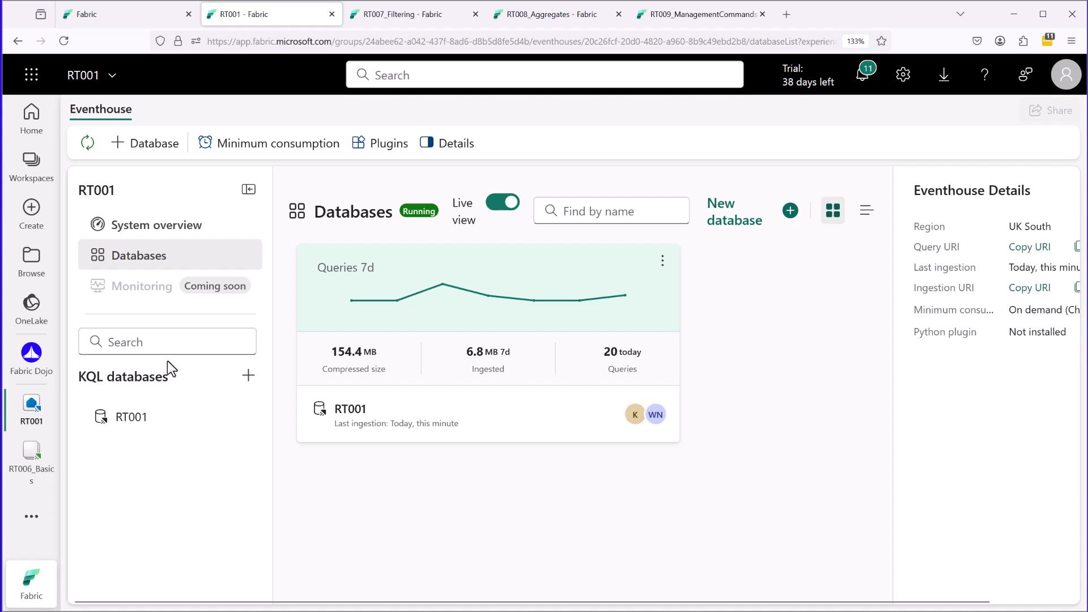
Open the RT001 KQL database and examine the kinds of new objects it can create, from Table to OneLake shortcut.
{"action": "left_click", "coordinate": [131, 419]}
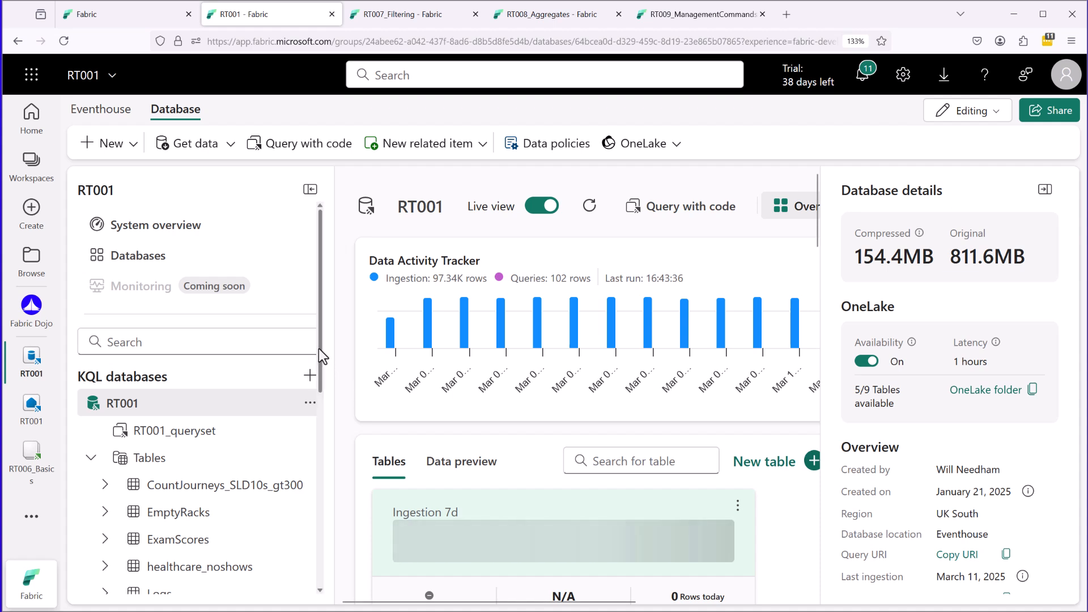
{"action": "left_click", "coordinate": [134, 148]}
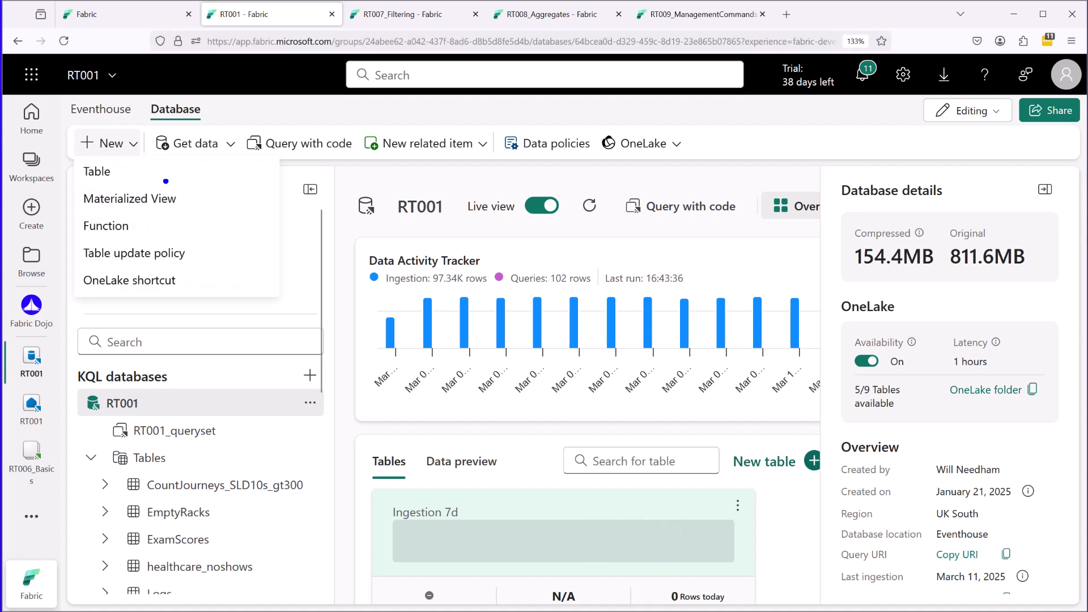
{"action": "left_click_drag", "start_coordinate": [158, 170], "coordinate": [223, 196]}
{"action": "mouse_move", "coordinate": [180, 225]}
{"action": "left_mouse_down"}
{"action": "mouse_move", "coordinate": [205, 224]}
{"action": "mouse_move", "coordinate": [219, 259]}
{"action": "mouse_move", "coordinate": [203, 292]}
{"action": "mouse_move", "coordinate": [218, 290]}
{"action": "left_mouse_up"}
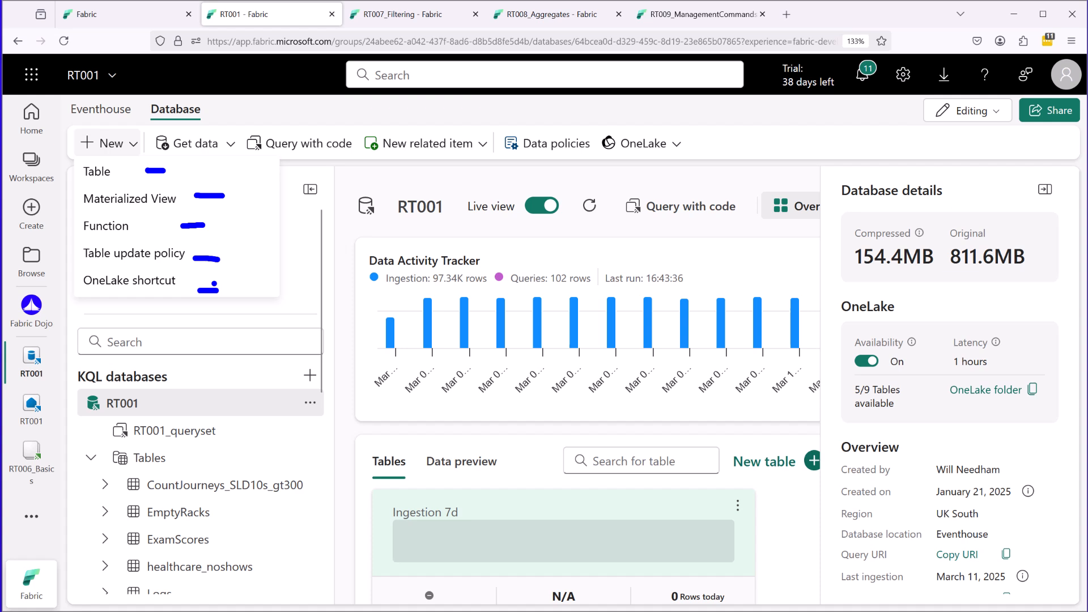
Examine the sources offered for getting data into the RT001 database.
{"action": "left_click", "coordinate": [230, 144]}
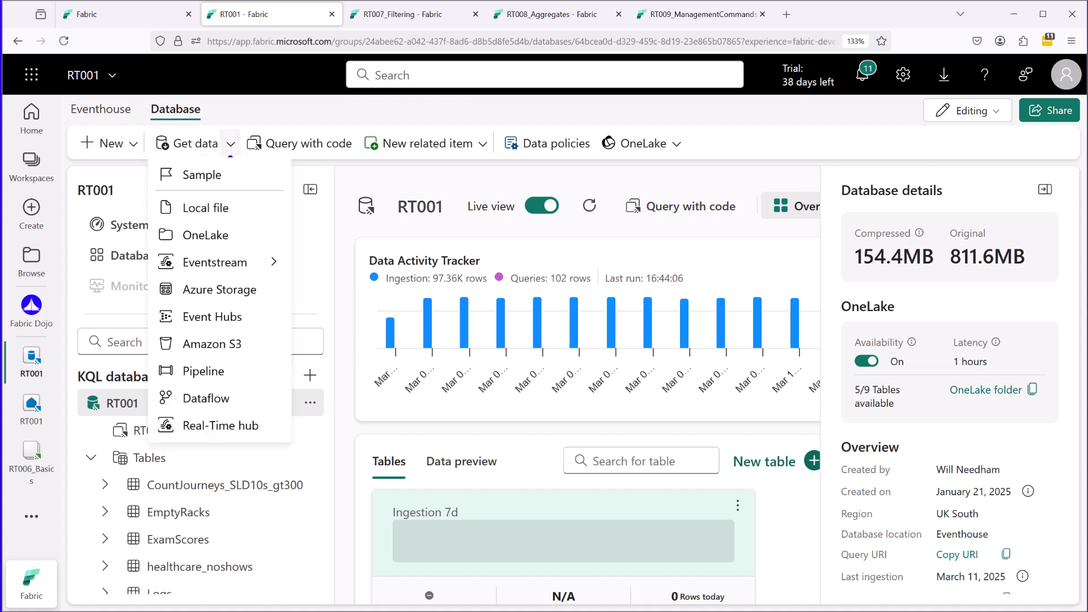
{"action": "mouse_move", "coordinate": [227, 157]}
{"action": "left_mouse_down"}
{"action": "mouse_move", "coordinate": [151, 152]}
{"action": "mouse_move", "coordinate": [146, 361]}
{"action": "mouse_move", "coordinate": [165, 453]}
{"action": "mouse_move", "coordinate": [270, 443]}
{"action": "mouse_move", "coordinate": [289, 187]}
{"action": "mouse_move", "coordinate": [203, 174]}
{"action": "left_mouse_up"}
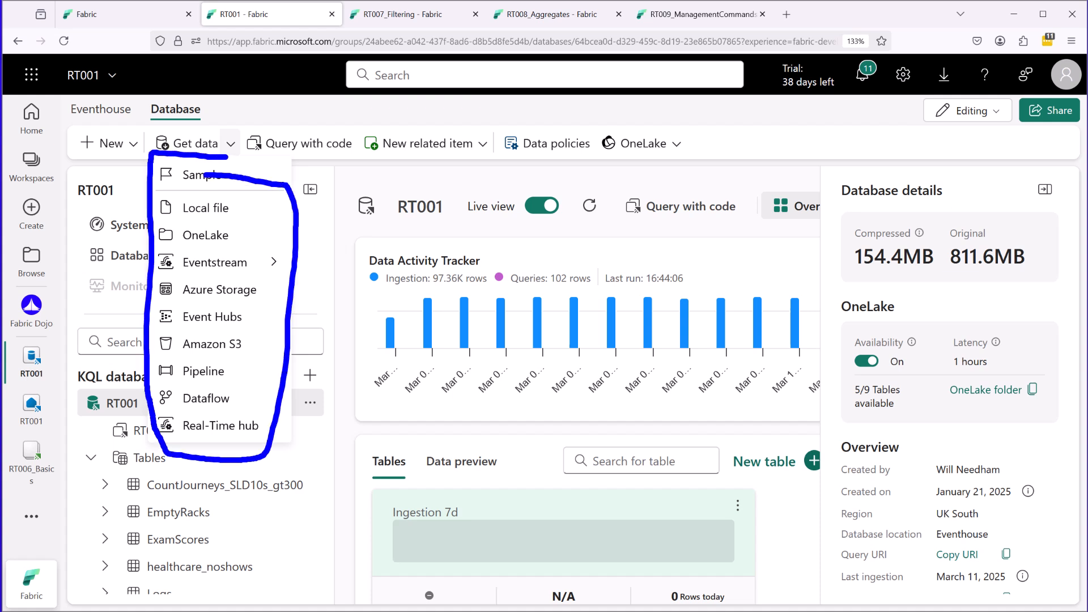
{"action": "left_click", "coordinate": [358, 173]}
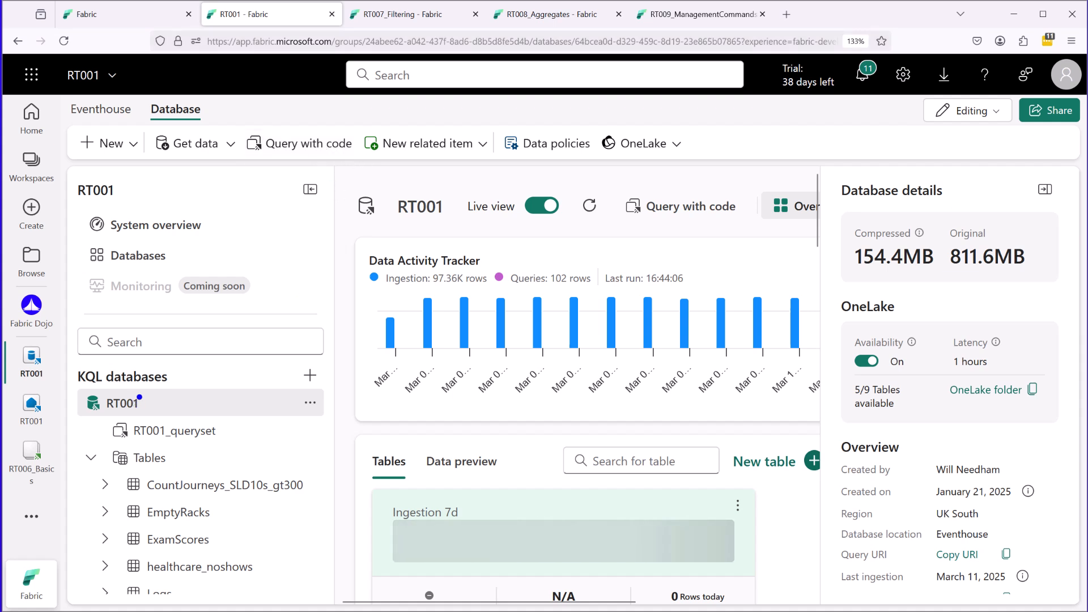
Examine the Query with code command and the related items that can be created: Queryset, Real-Time Dashboard and Notebook.
{"action": "mouse_move", "coordinate": [254, 164]}
{"action": "left_mouse_down"}
{"action": "mouse_move", "coordinate": [328, 164]}
{"action": "mouse_move", "coordinate": [358, 126]}
{"action": "mouse_move", "coordinate": [247, 117]}
{"action": "mouse_move", "coordinate": [249, 164]}
{"action": "left_mouse_up"}
{"action": "left_click", "coordinate": [428, 143]}
{"action": "left_click_drag", "start_coordinate": [452, 173], "coordinate": [540, 196]}
{"action": "left_click_drag", "start_coordinate": [464, 224], "coordinate": [502, 228]}
{"action": "key", "text": "Escape"}
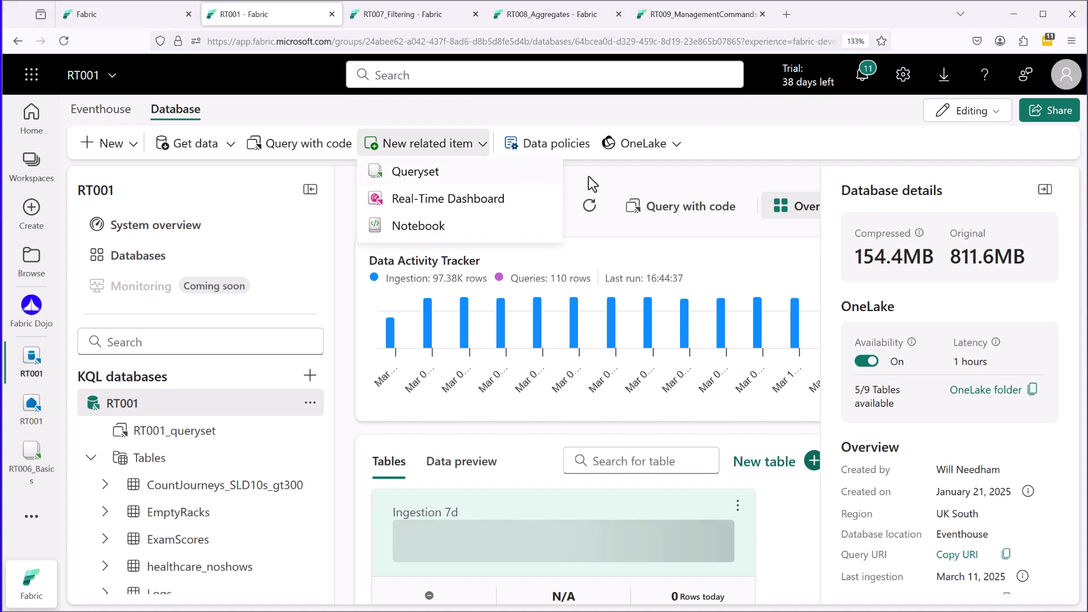
{"action": "left_click", "coordinate": [692, 133]}
Open the RT001 database's data policies and examine the Retention setting and its period in days.
{"action": "key", "text": "ctrl+2"}
{"action": "mouse_move", "coordinate": [513, 157]}
{"action": "left_mouse_down"}
{"action": "mouse_move", "coordinate": [548, 165]}
{"action": "mouse_move", "coordinate": [596, 126]}
{"action": "mouse_move", "coordinate": [482, 123]}
{"action": "mouse_move", "coordinate": [522, 167]}
{"action": "left_mouse_up"}
{"action": "key", "text": "Escape"}
{"action": "left_click", "coordinate": [561, 147]}
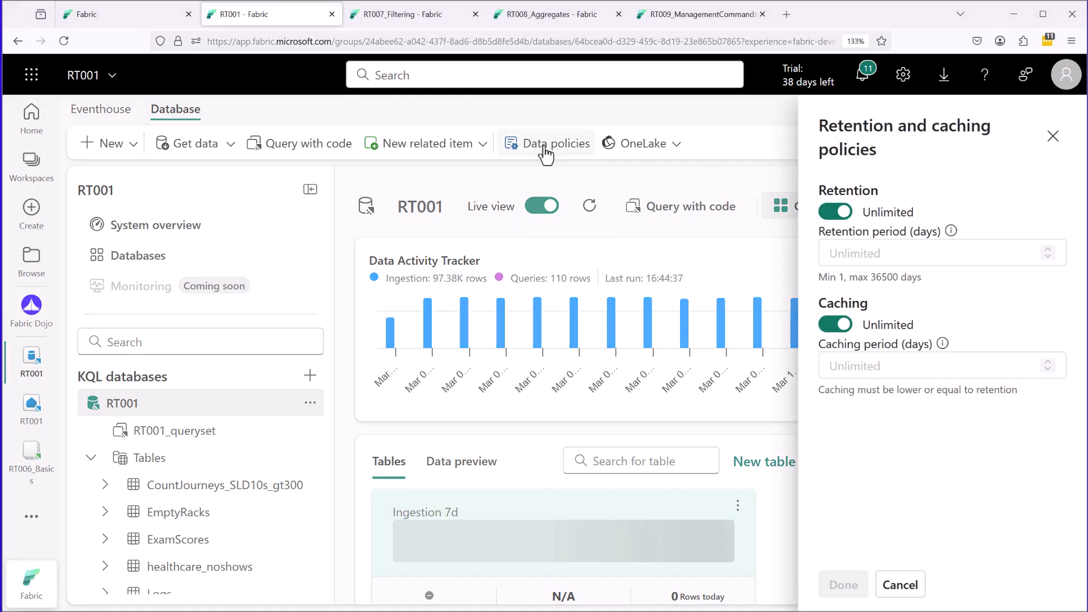
{"action": "key", "text": "ctrl+2"}
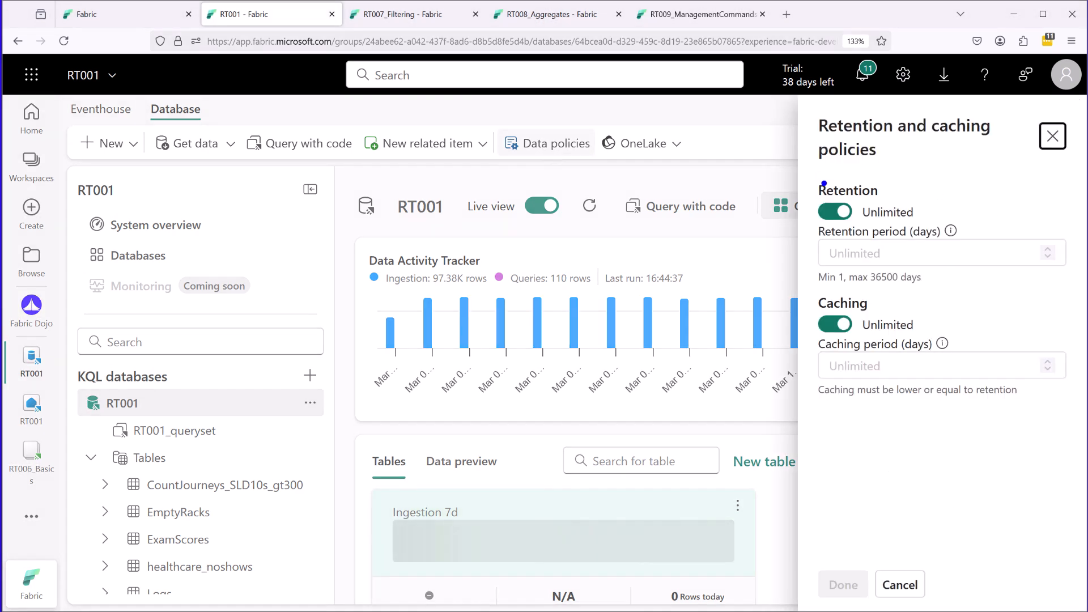
{"action": "left_click_drag", "start_coordinate": [821, 168], "coordinate": [816, 216]}
{"action": "key", "text": "Escape"}
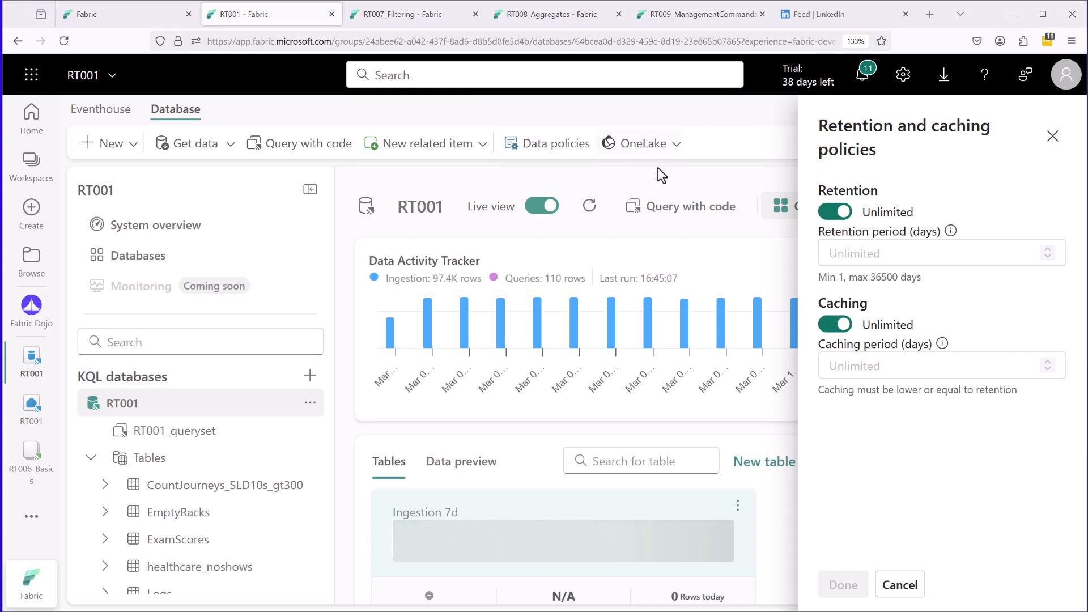
{"action": "key", "text": "ctrl+2"}
{"action": "mouse_move", "coordinate": [815, 203]}
{"action": "left_mouse_down"}
{"action": "mouse_move", "coordinate": [881, 211]}
{"action": "mouse_move", "coordinate": [857, 172]}
{"action": "mouse_move", "coordinate": [812, 203]}
{"action": "left_mouse_up"}
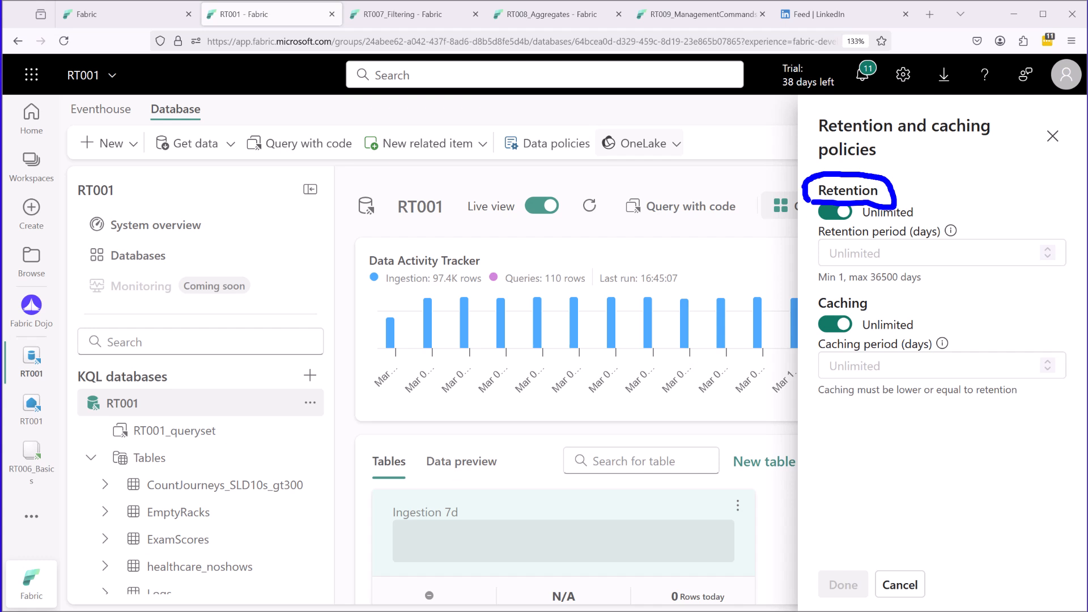
{"action": "left_click_drag", "start_coordinate": [810, 267], "coordinate": [900, 265]}
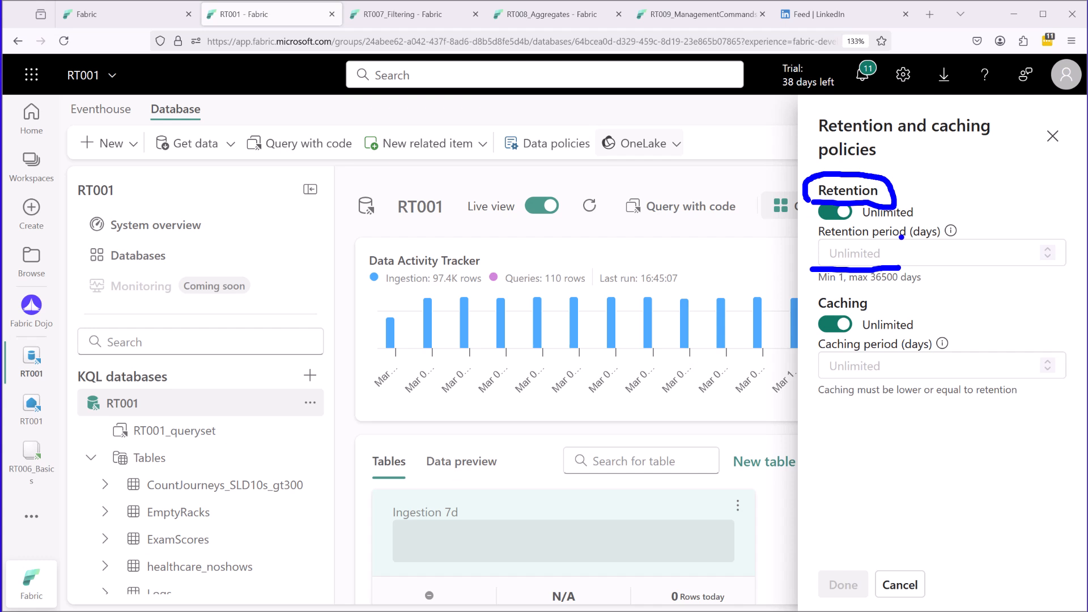
Examine the Caching setting in the database's retention and caching policies.
{"action": "mouse_move", "coordinate": [825, 316]}
{"action": "left_mouse_down"}
{"action": "mouse_move", "coordinate": [858, 289]}
{"action": "mouse_move", "coordinate": [811, 317]}
{"action": "mouse_move", "coordinate": [822, 315]}
{"action": "left_mouse_up"}
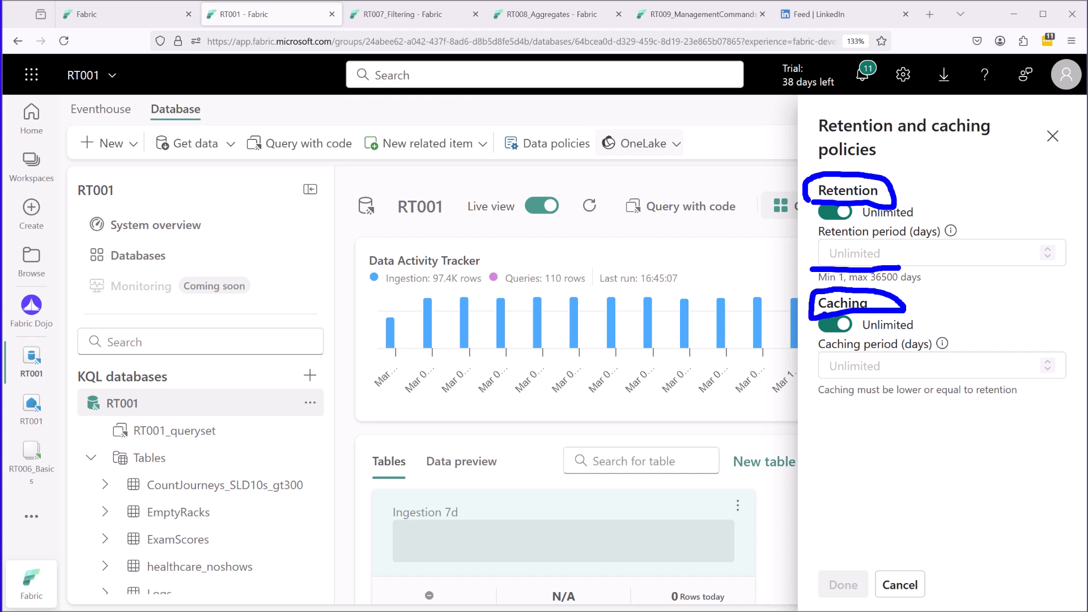
{"action": "key", "text": "Escape"}
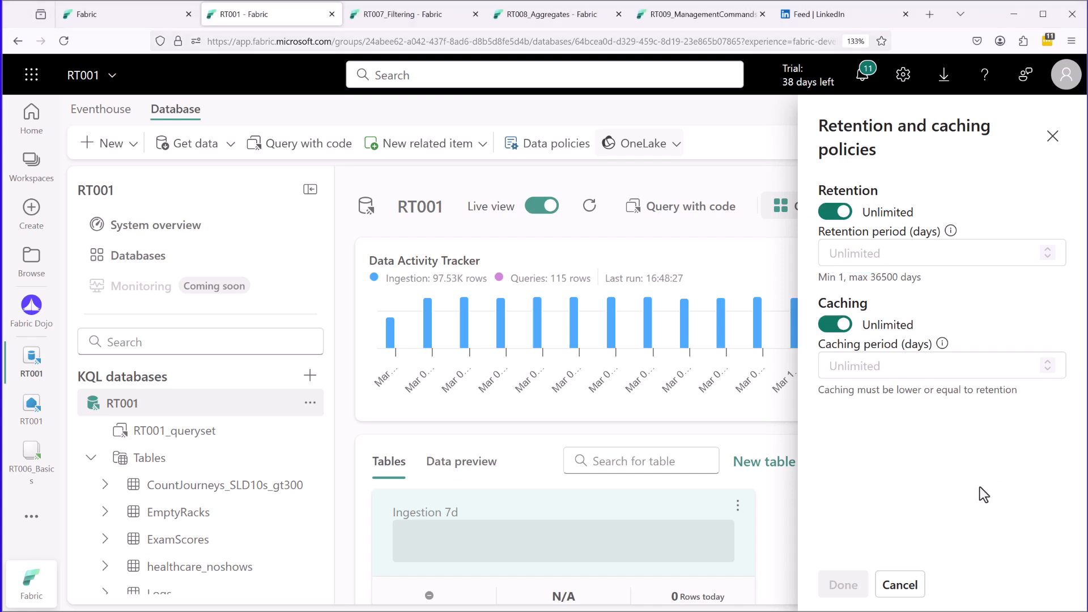
{"action": "key", "text": "ctrl+2"}
{"action": "left_click_drag", "start_coordinate": [872, 296], "coordinate": [905, 301]}
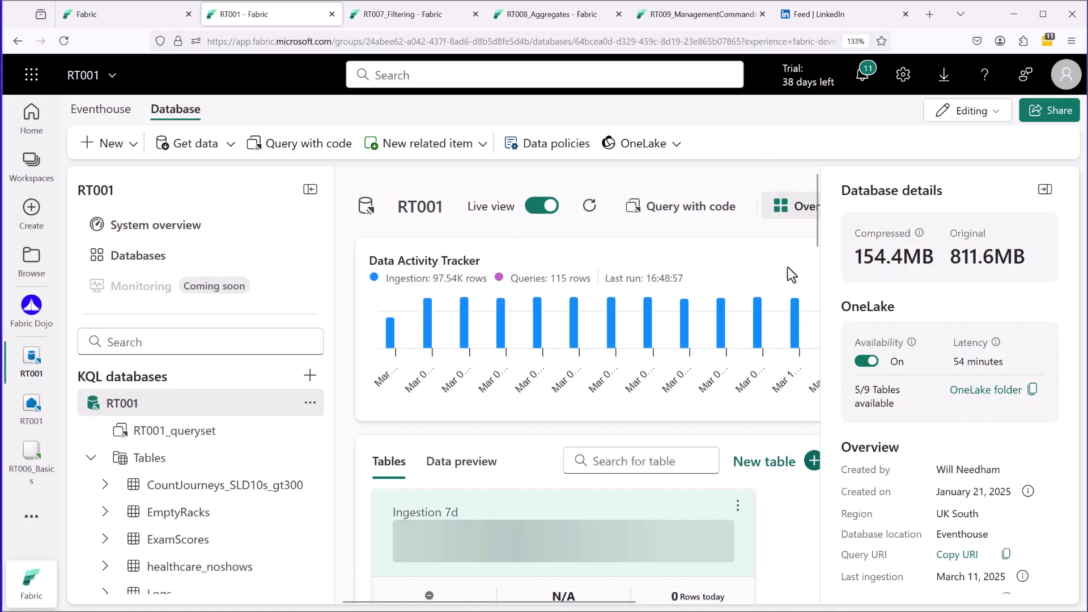
Close the data policies and examine the compressed and original sizes in the database details.
{"action": "key", "text": "ctrl+2"}
{"action": "left_click_drag", "start_coordinate": [848, 205], "coordinate": [994, 202]}
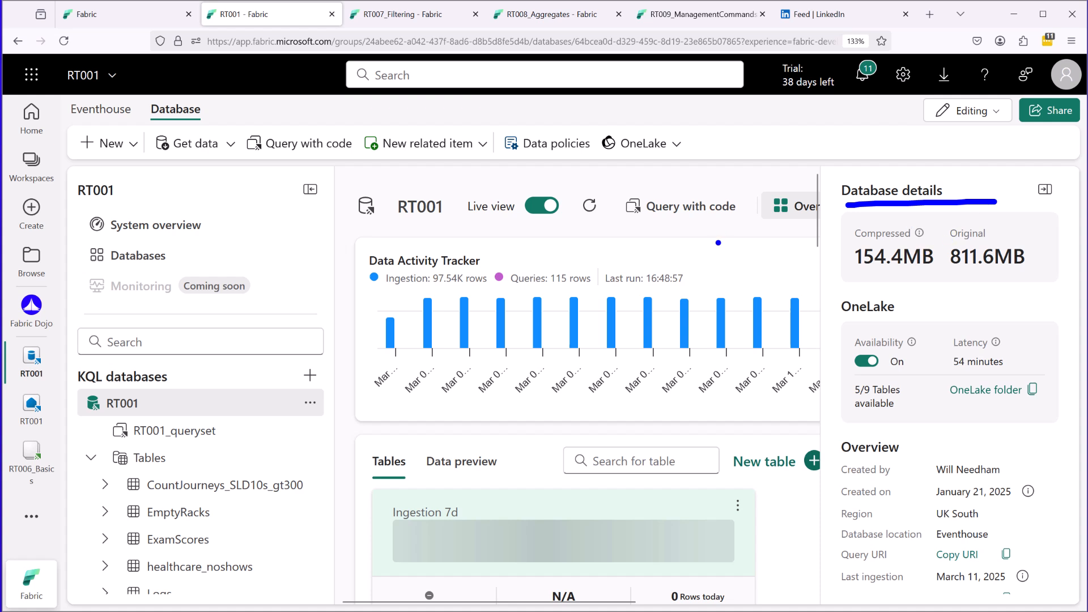
{"action": "left_click_drag", "start_coordinate": [954, 277], "coordinate": [1024, 276]}
{"action": "left_click_drag", "start_coordinate": [853, 279], "coordinate": [925, 280]}
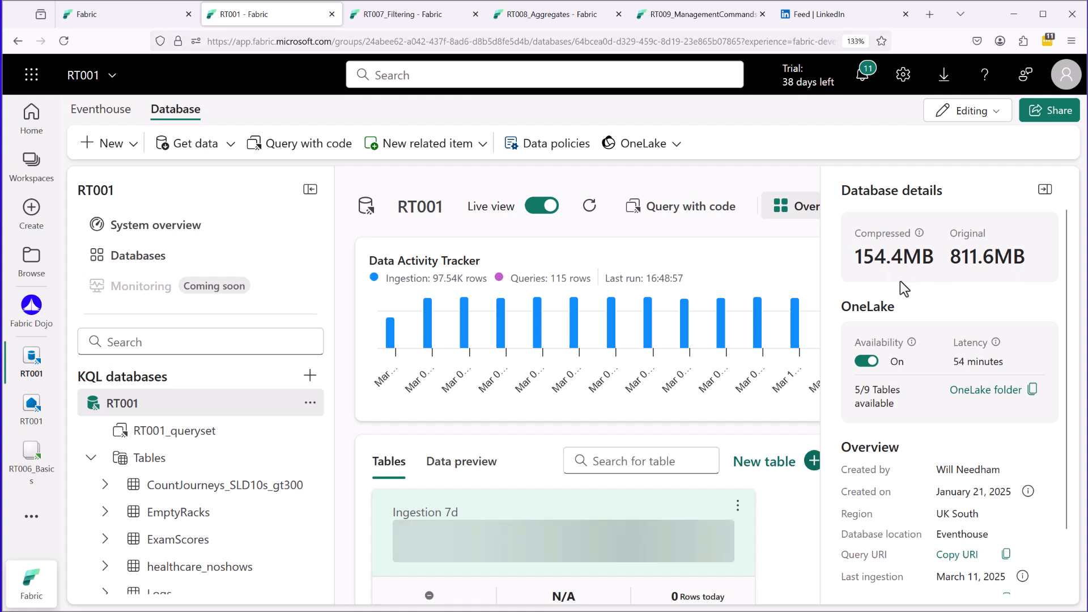
{"action": "left_click_drag", "start_coordinate": [852, 276], "coordinate": [922, 277]}
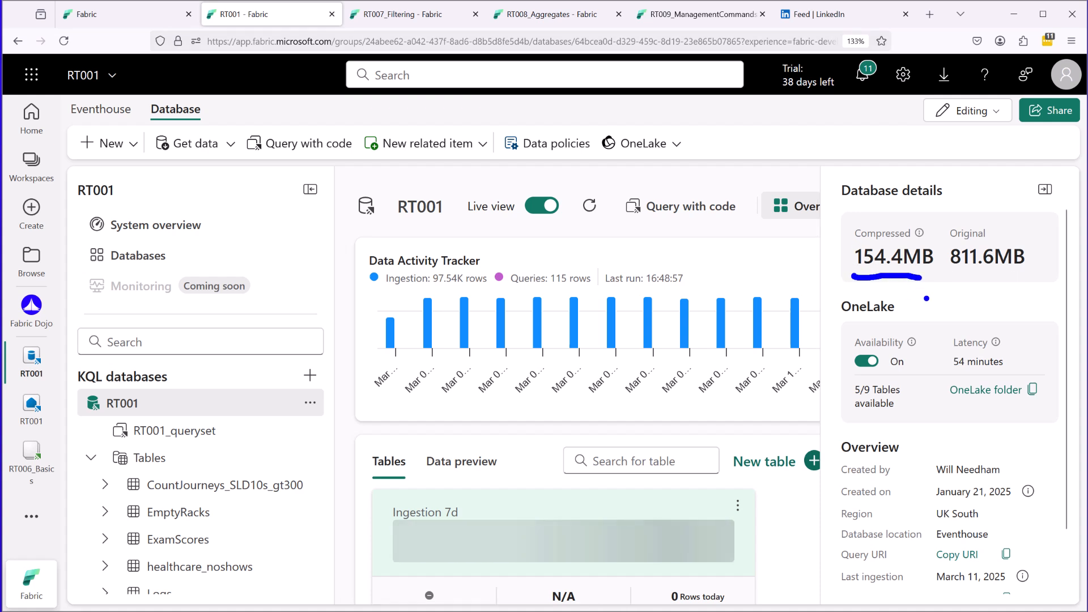
Examine the OneLake section of the database details, including the Availability setting.
{"action": "mouse_move", "coordinate": [889, 294]}
{"action": "left_mouse_down"}
{"action": "mouse_move", "coordinate": [825, 297]}
{"action": "mouse_move", "coordinate": [837, 418]}
{"action": "mouse_move", "coordinate": [1039, 424]}
{"action": "mouse_move", "coordinate": [1070, 304]}
{"action": "mouse_move", "coordinate": [916, 278]}
{"action": "mouse_move", "coordinate": [850, 279]}
{"action": "left_mouse_up"}
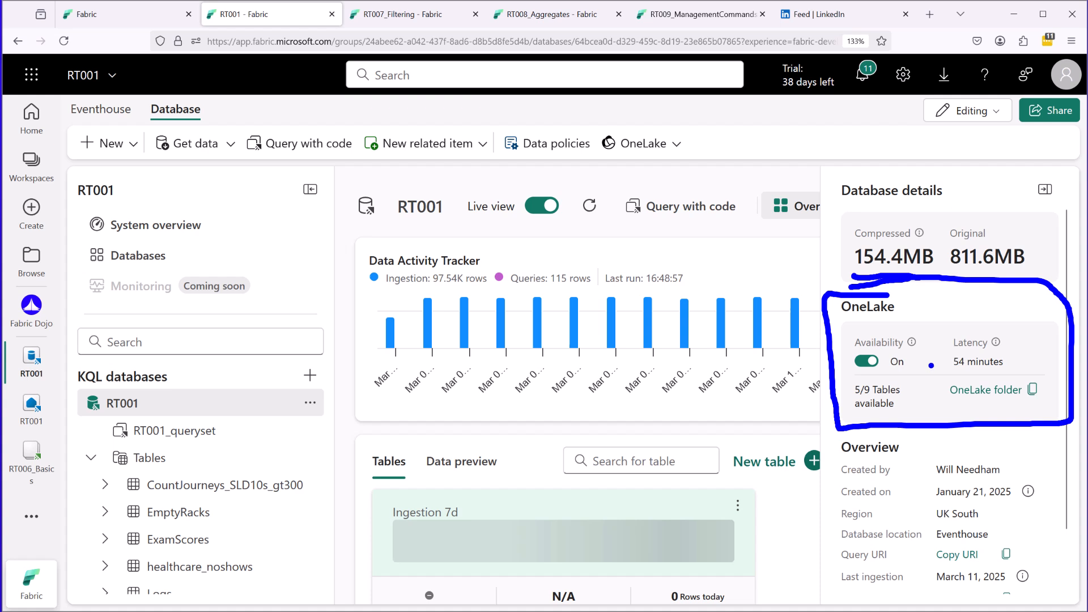
{"action": "key", "text": "Escape"}
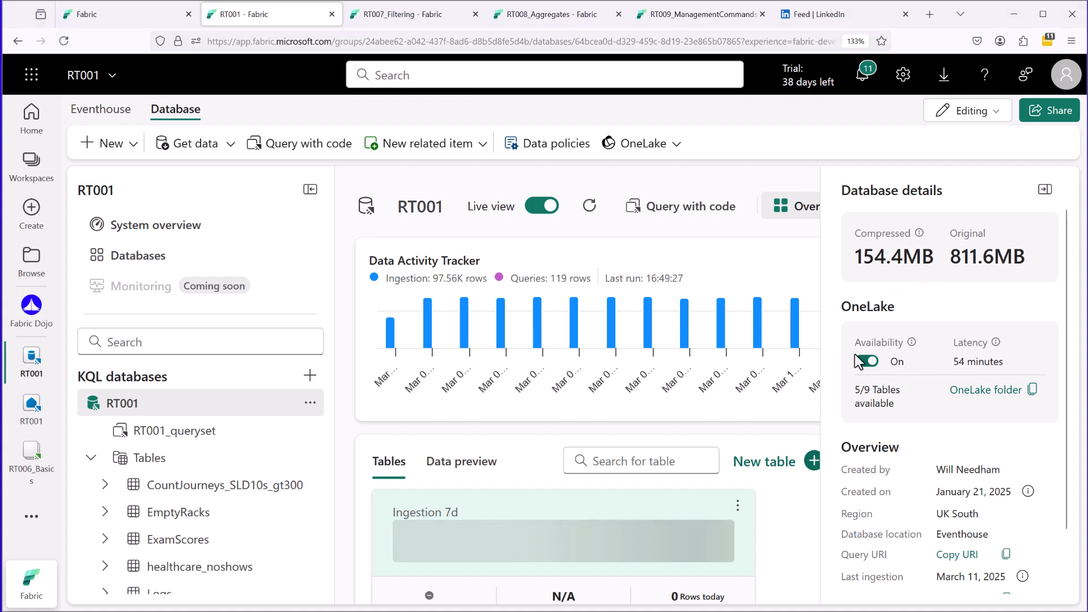
{"action": "mouse_move", "coordinate": [855, 376]}
{"action": "left_mouse_down"}
{"action": "mouse_move", "coordinate": [930, 369]}
{"action": "mouse_move", "coordinate": [881, 329]}
{"action": "mouse_move", "coordinate": [847, 371]}
{"action": "mouse_move", "coordinate": [861, 377]}
{"action": "left_mouse_up"}
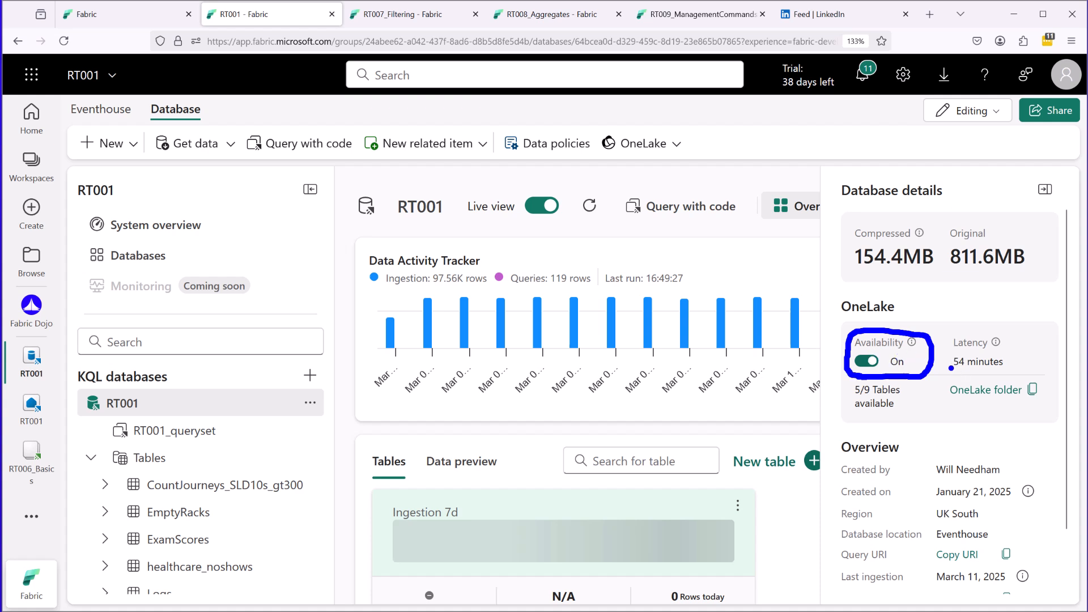
{"action": "left_click_drag", "start_coordinate": [850, 373], "coordinate": [843, 391]}
{"action": "key", "text": "Escape"}
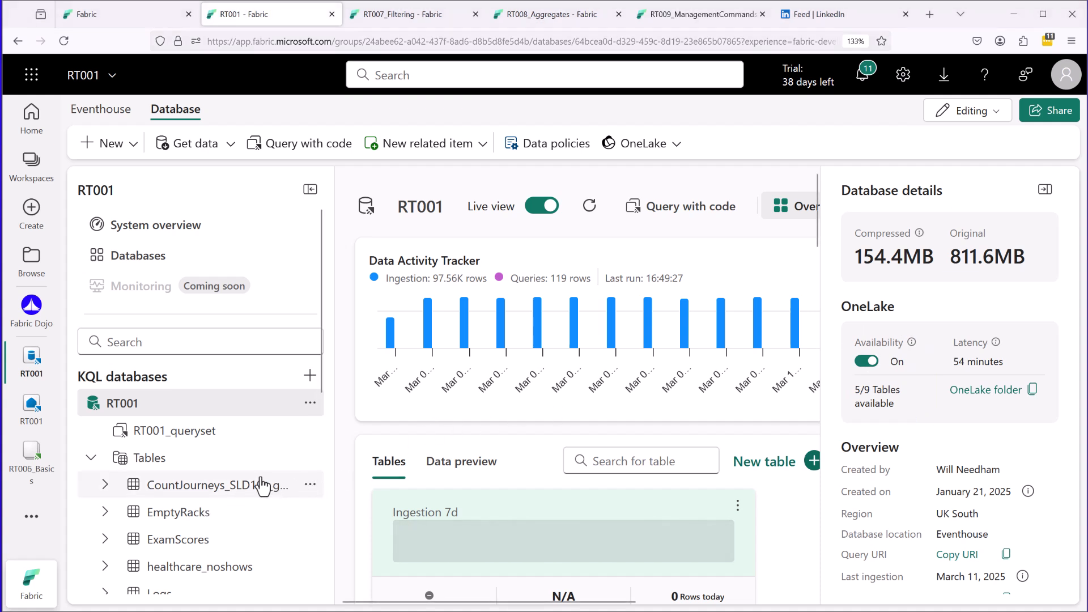
Turn off OneLake availability for the CountJourneys_SLD10s_gt300 table.
{"action": "right_click", "coordinate": [290, 489]}
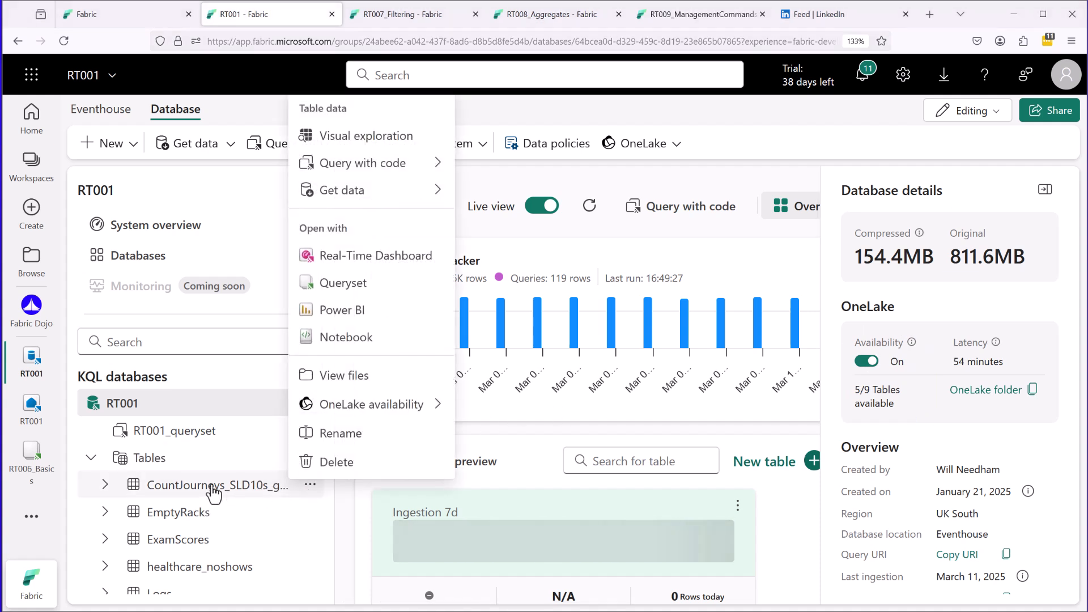
{"action": "mouse_move", "coordinate": [418, 407]}
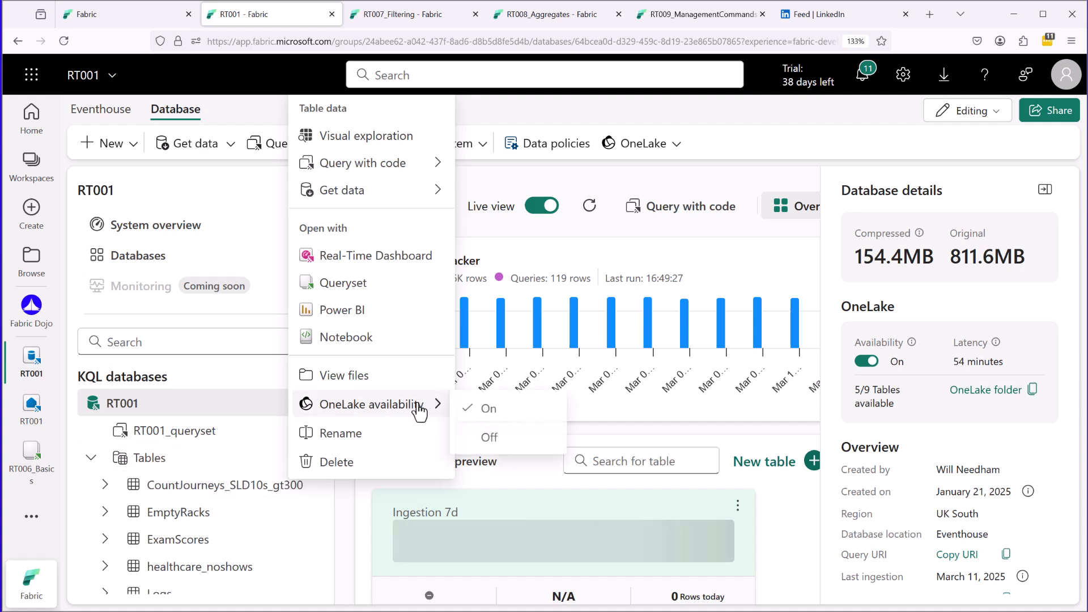
{"action": "left_click", "coordinate": [501, 437]}
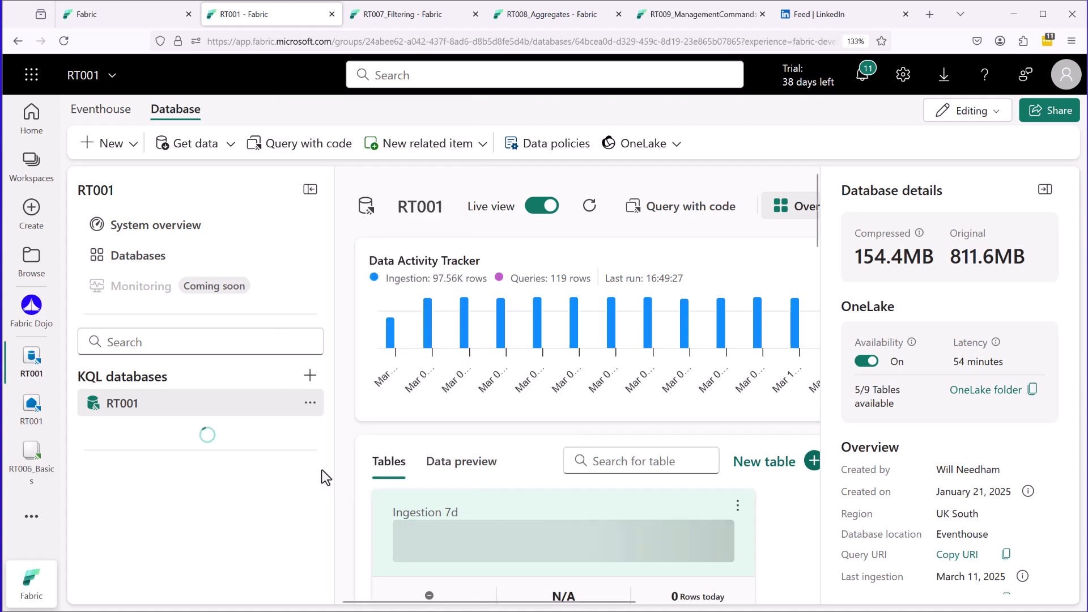
Examine the RT001 KQL database together with its RT001_queryset and tables in the database tree.
{"action": "left_click_drag", "start_coordinate": [321, 339], "coordinate": [320, 423]}
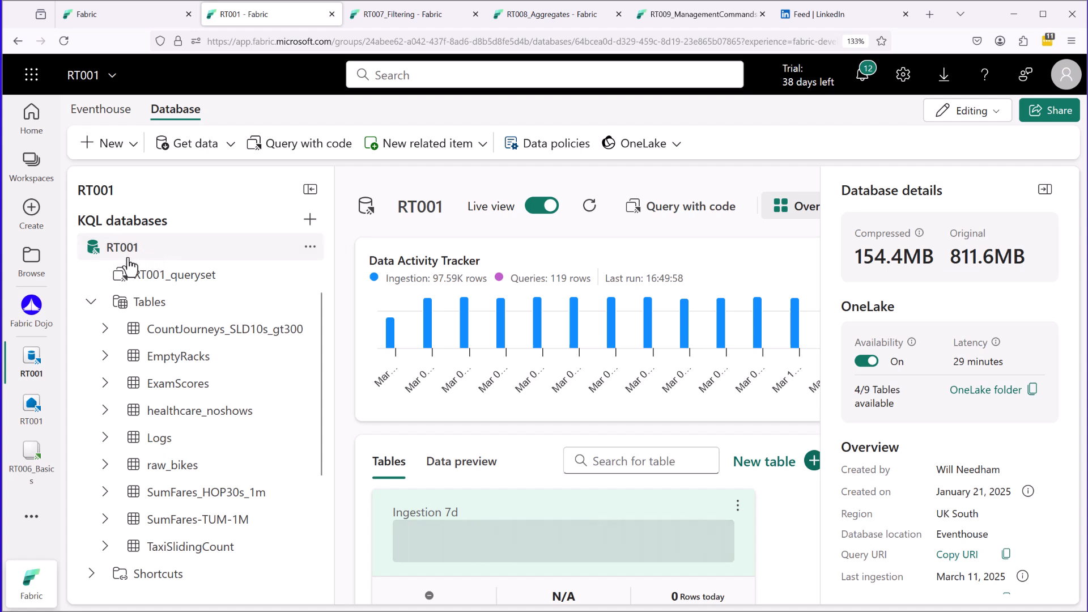
{"action": "left_click_drag", "start_coordinate": [104, 259], "coordinate": [137, 259]}
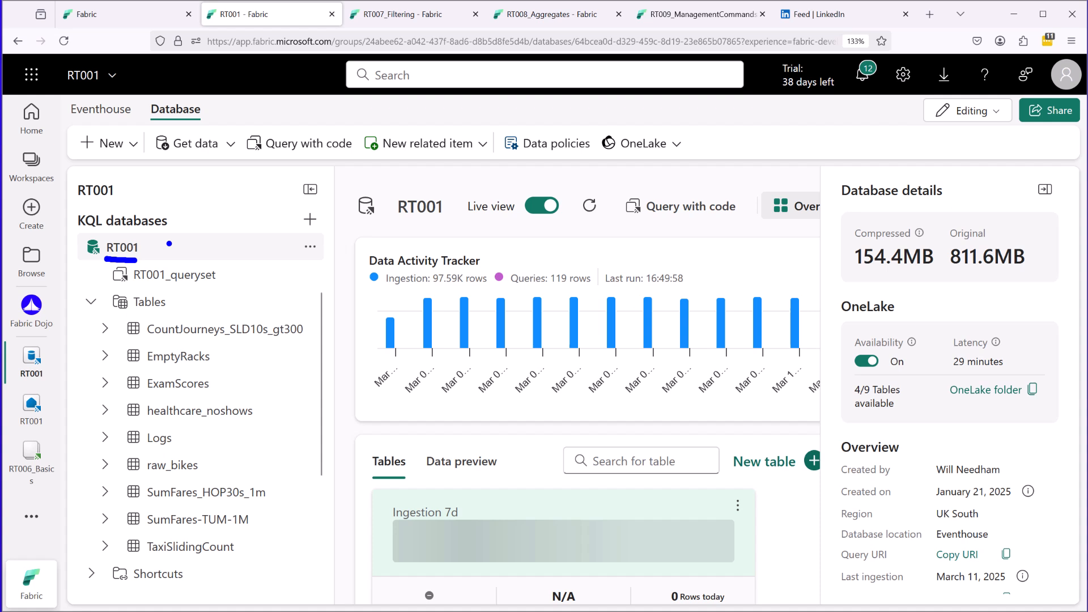
{"action": "left_click_drag", "start_coordinate": [224, 277], "coordinate": [271, 277]}
{"action": "left_click_drag", "start_coordinate": [138, 288], "coordinate": [66, 328]}
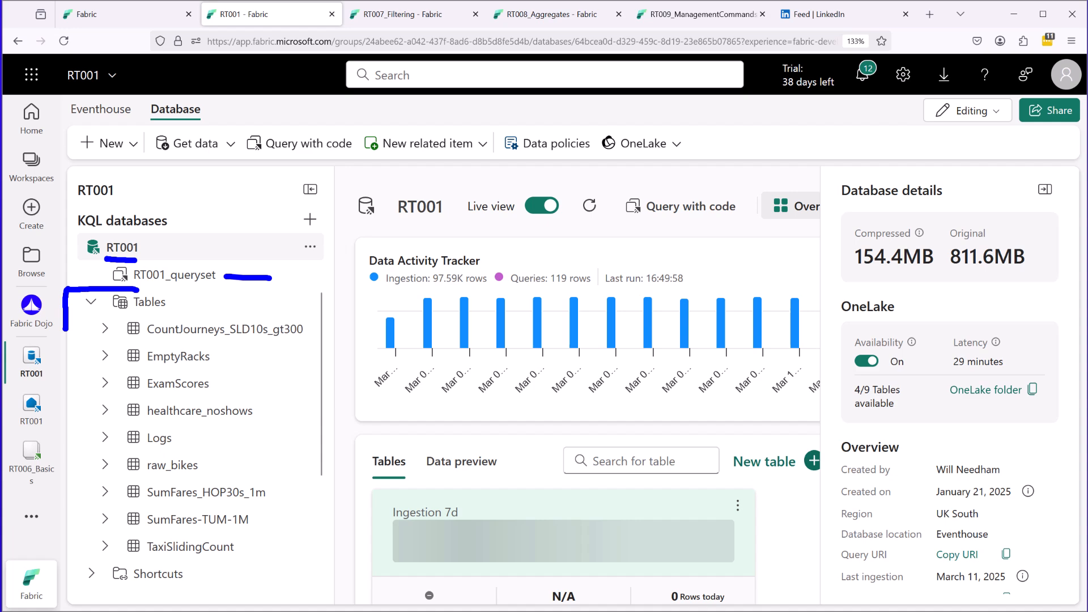
Return to the 4_RealTime folder of the Fabric Dojo workspace and compare RT001_queryset with the standalone RT006_Basics queryset.
{"action": "left_click", "coordinate": [32, 165]}
{"action": "left_click", "coordinate": [134, 366]}
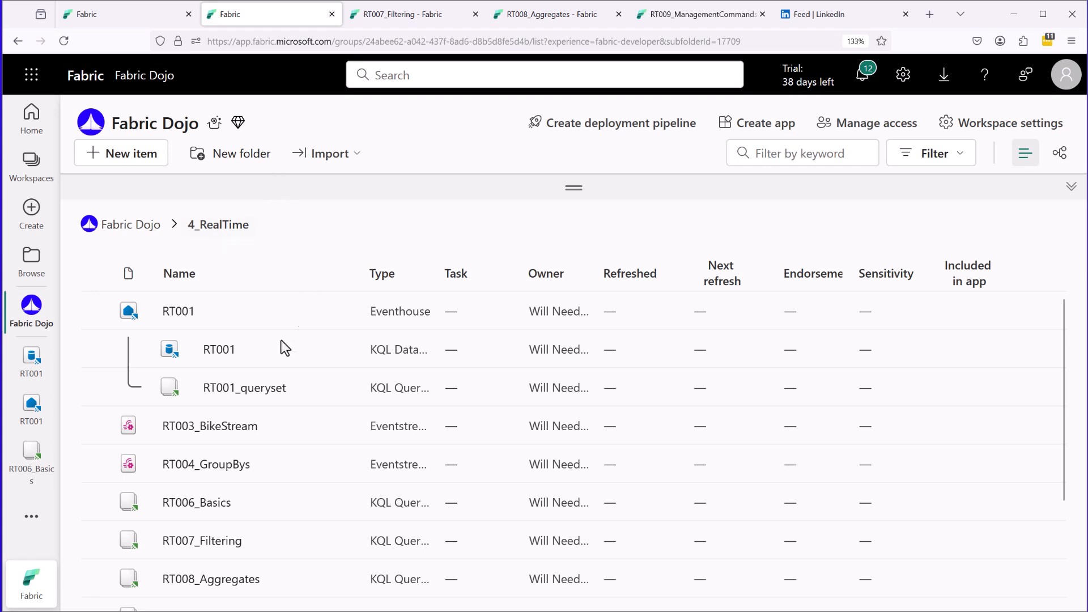
{"action": "mouse_move", "coordinate": [153, 516]}
{"action": "left_mouse_down"}
{"action": "mouse_move", "coordinate": [197, 518]}
{"action": "mouse_move", "coordinate": [241, 490]}
{"action": "mouse_move", "coordinate": [144, 482]}
{"action": "mouse_move", "coordinate": [149, 517]}
{"action": "left_mouse_up"}
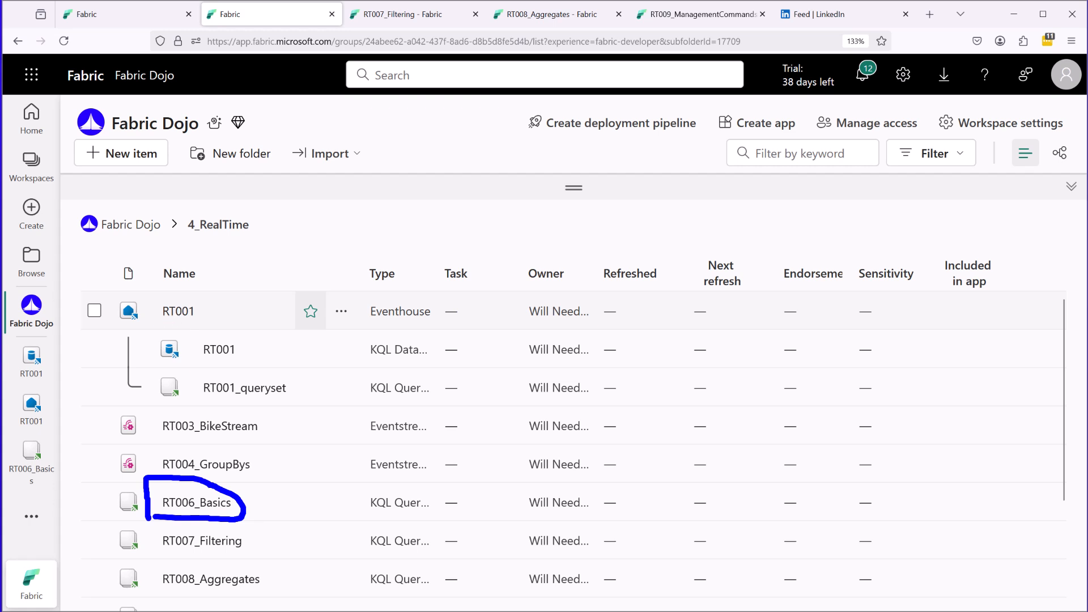
{"action": "left_click_drag", "start_coordinate": [250, 353], "coordinate": [280, 352]}
{"action": "left_click_drag", "start_coordinate": [293, 389], "coordinate": [308, 389]}
{"action": "left_click_drag", "start_coordinate": [194, 401], "coordinate": [244, 404]}
{"action": "key", "text": "Escape"}
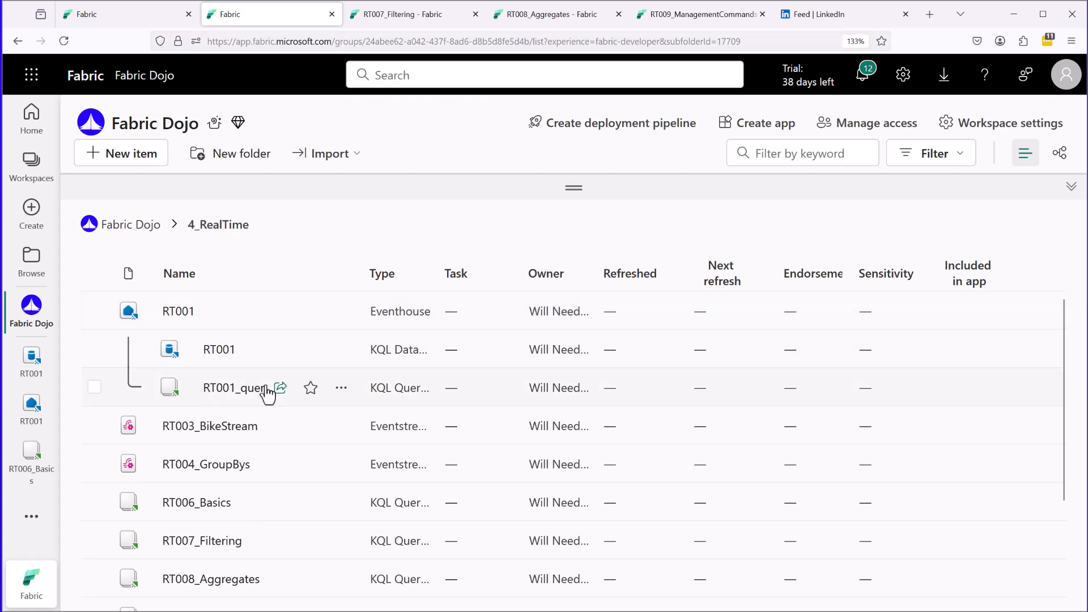
{"action": "key", "text": "ctrl+2"}
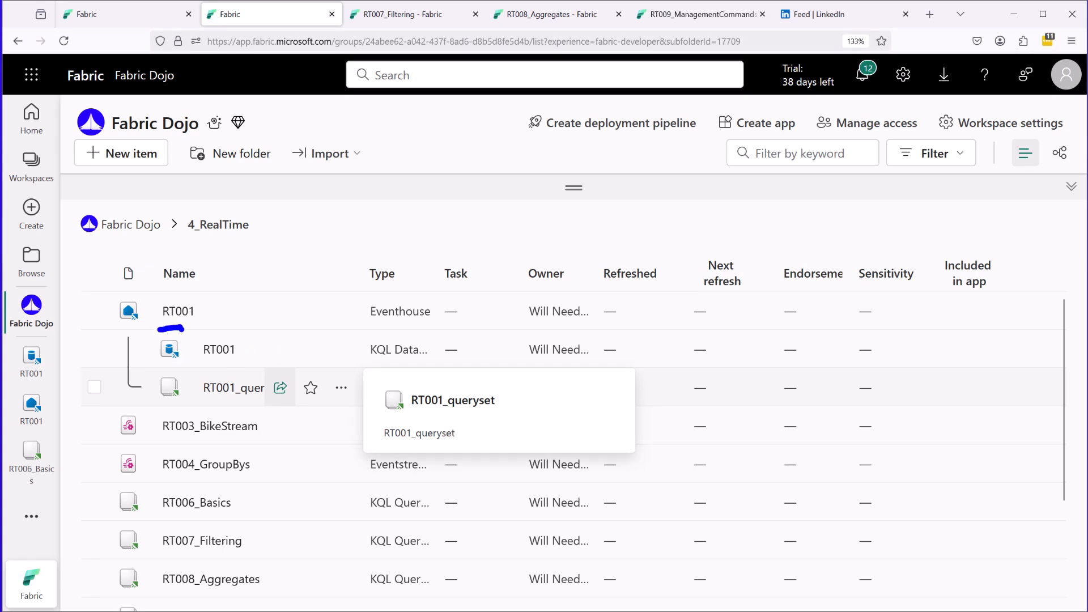
{"action": "key", "text": "Escape"}
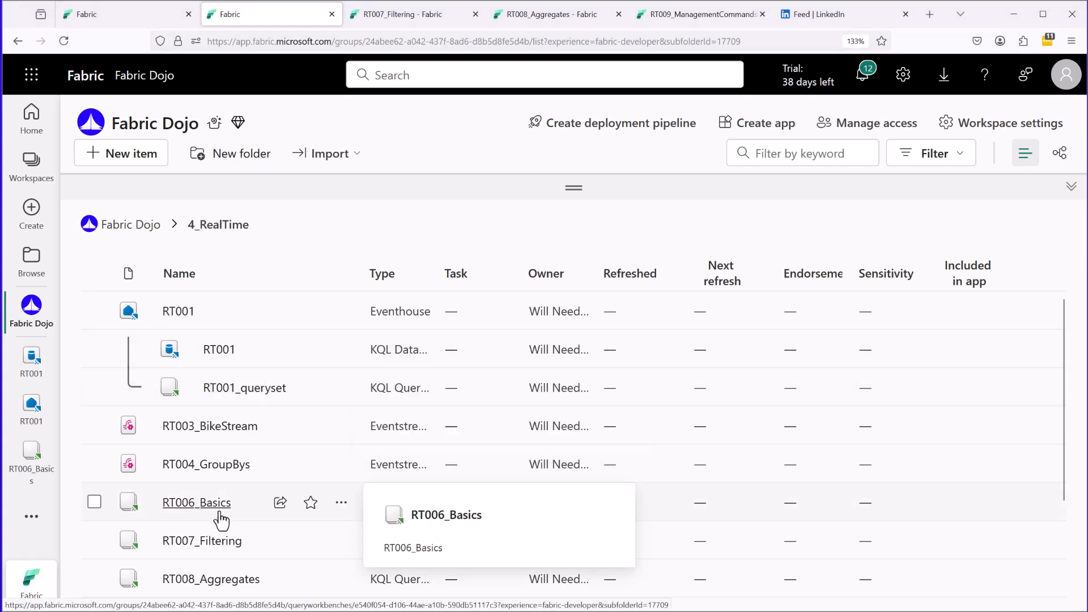
Reopen the RT001 KQL database and examine the Tables section of its object tree.
{"action": "left_click", "coordinate": [219, 349]}
{"action": "left_click_drag", "start_coordinate": [324, 381], "coordinate": [320, 441]}
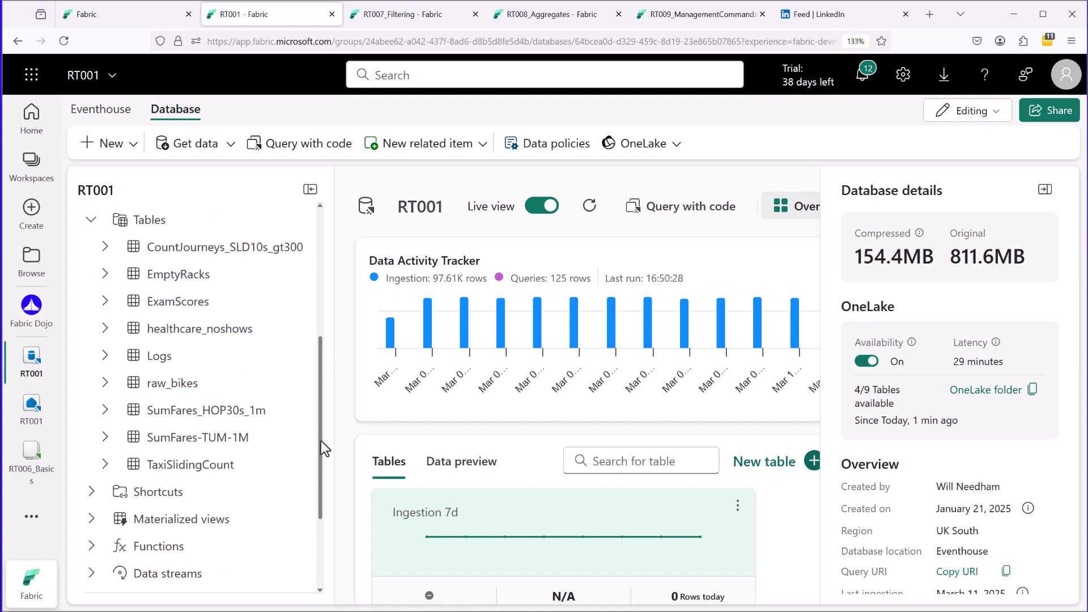
{"action": "mouse_move", "coordinate": [141, 208]}
{"action": "left_mouse_down"}
{"action": "mouse_move", "coordinate": [101, 208]}
{"action": "mouse_move", "coordinate": [85, 356]}
{"action": "mouse_move", "coordinate": [90, 466]}
{"action": "mouse_move", "coordinate": [192, 473]}
{"action": "mouse_move", "coordinate": [321, 441]}
{"action": "mouse_move", "coordinate": [315, 200]}
{"action": "mouse_move", "coordinate": [129, 198]}
{"action": "left_mouse_up"}
{"action": "key", "text": "Escape"}
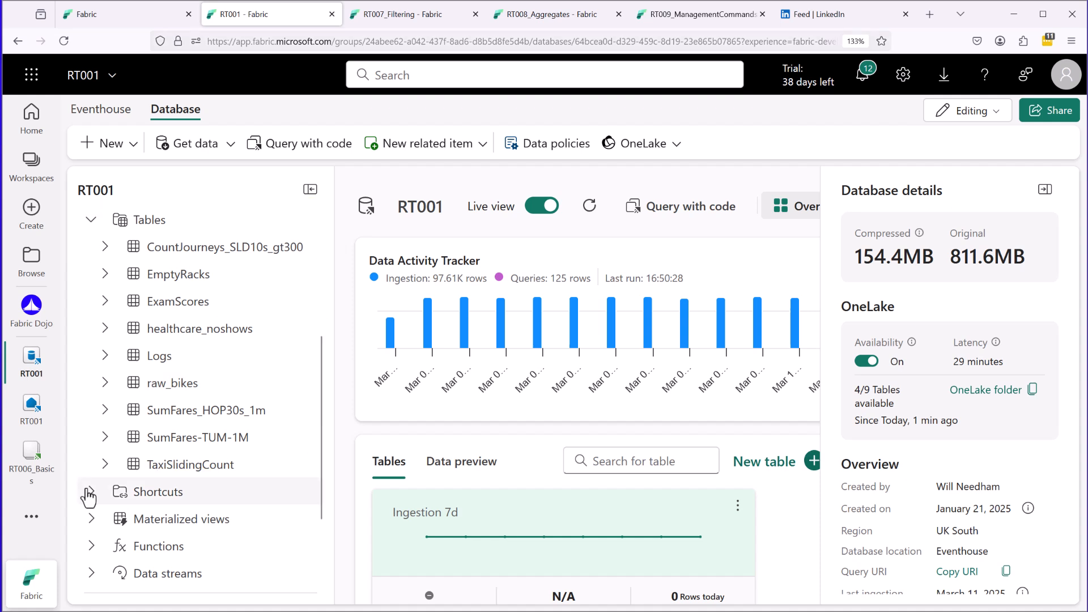
Expand the database's Shortcuts and examine hubspot_contacts and Trip.
{"action": "left_click", "coordinate": [89, 493]}
{"action": "left_click_drag", "start_coordinate": [320, 417], "coordinate": [320, 460]}
{"action": "mouse_move", "coordinate": [101, 433]}
{"action": "left_mouse_down"}
{"action": "mouse_move", "coordinate": [112, 433]}
{"action": "mouse_move", "coordinate": [119, 467]}
{"action": "left_mouse_up"}
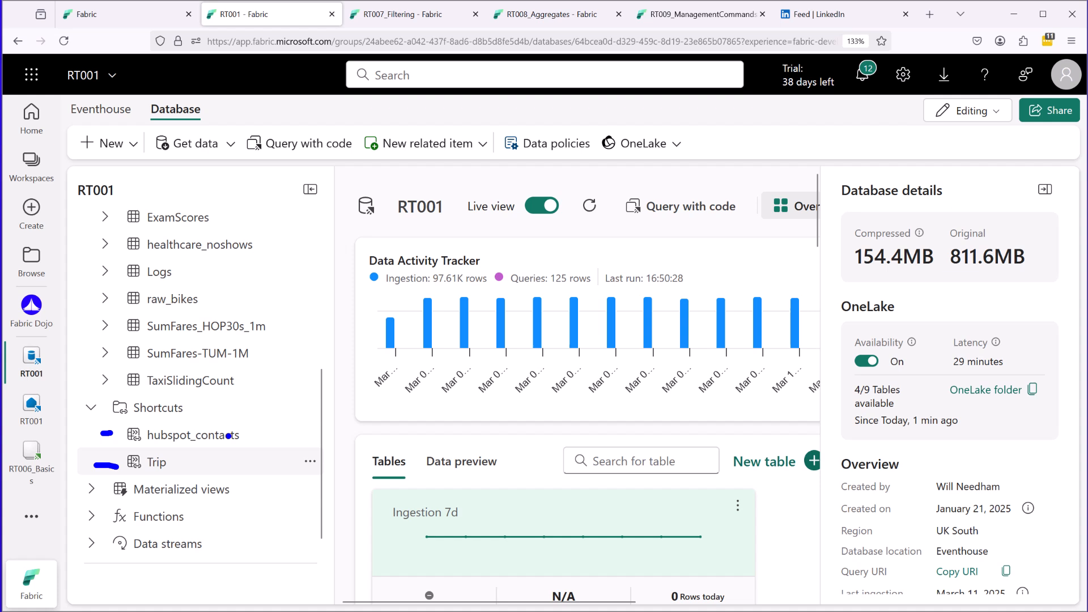
{"action": "key", "text": "Escape"}
Expand the database's Materialized views and examine the views from ArgMax to MyHCSummary2.
{"action": "left_click", "coordinate": [92, 489]}
{"action": "left_click_drag", "start_coordinate": [319, 417], "coordinate": [319, 486]}
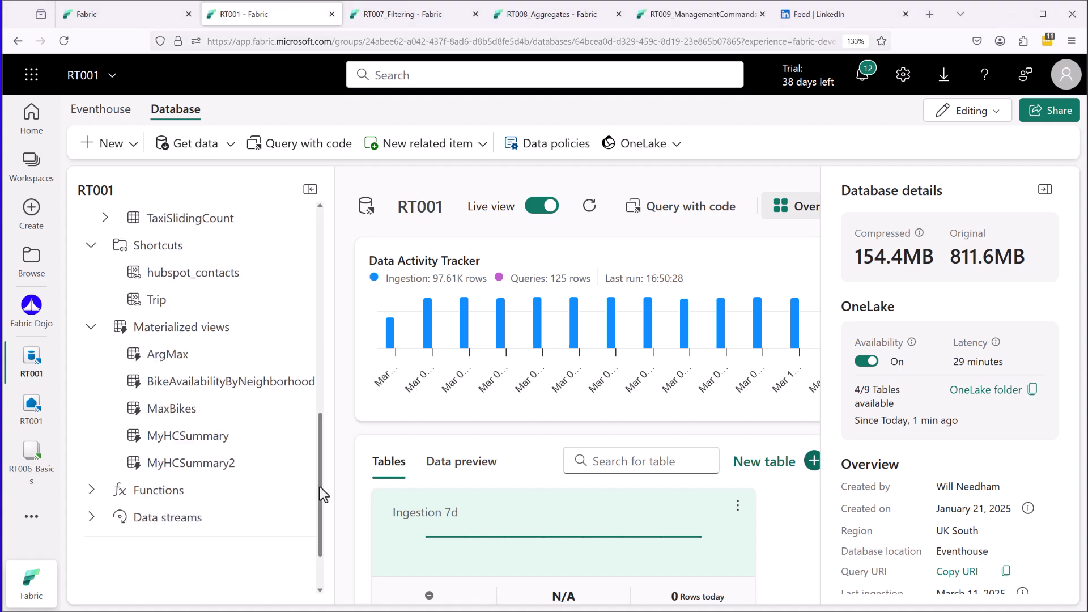
{"action": "mouse_move", "coordinate": [144, 335]}
{"action": "left_mouse_down"}
{"action": "mouse_move", "coordinate": [108, 402]}
{"action": "mouse_move", "coordinate": [136, 476]}
{"action": "left_mouse_up"}
{"action": "key", "text": "Escape"}
Expand the database's Functions to examine GetBikeDataByID, and expand Data streams.
{"action": "left_click", "coordinate": [98, 489]}
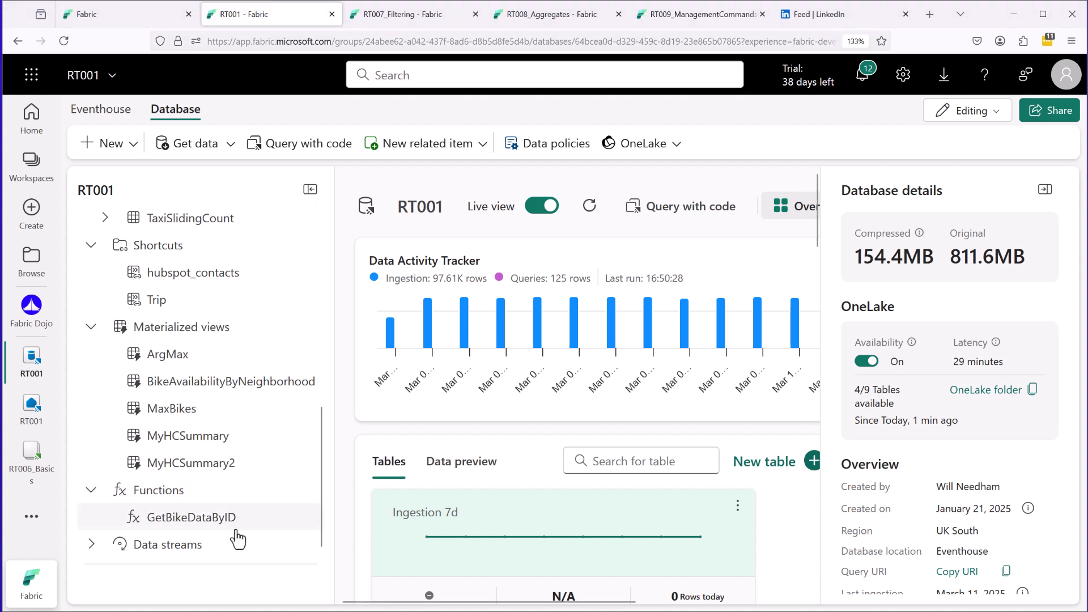
{"action": "mouse_move", "coordinate": [153, 530]}
{"action": "left_mouse_down"}
{"action": "mouse_move", "coordinate": [244, 534]}
{"action": "mouse_move", "coordinate": [242, 506]}
{"action": "mouse_move", "coordinate": [150, 503]}
{"action": "mouse_move", "coordinate": [145, 531]}
{"action": "left_mouse_up"}
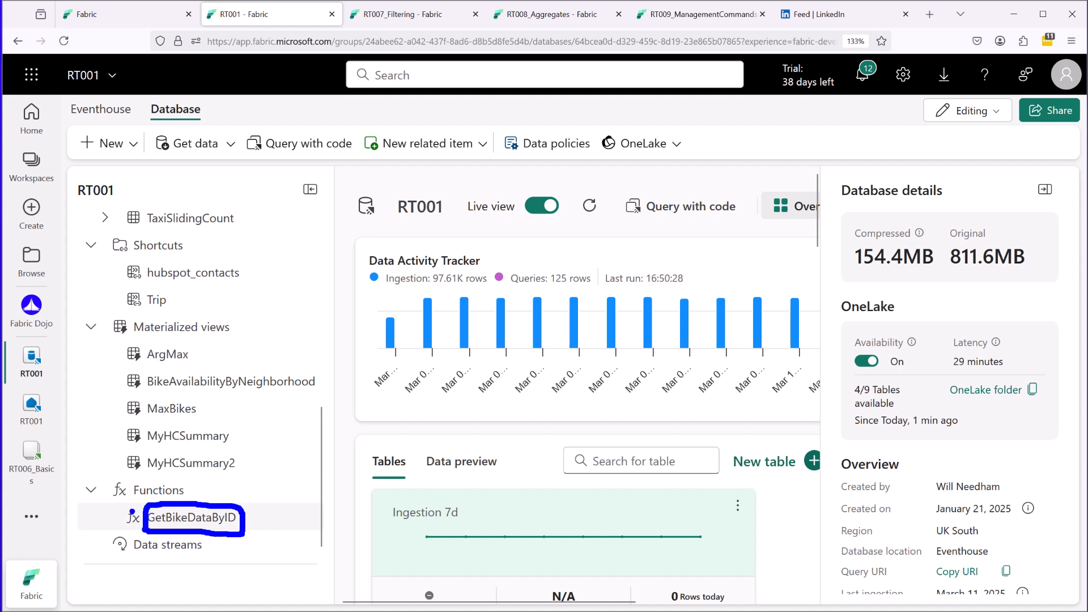
{"action": "key", "text": "Escape"}
{"action": "left_click", "coordinate": [93, 544]}
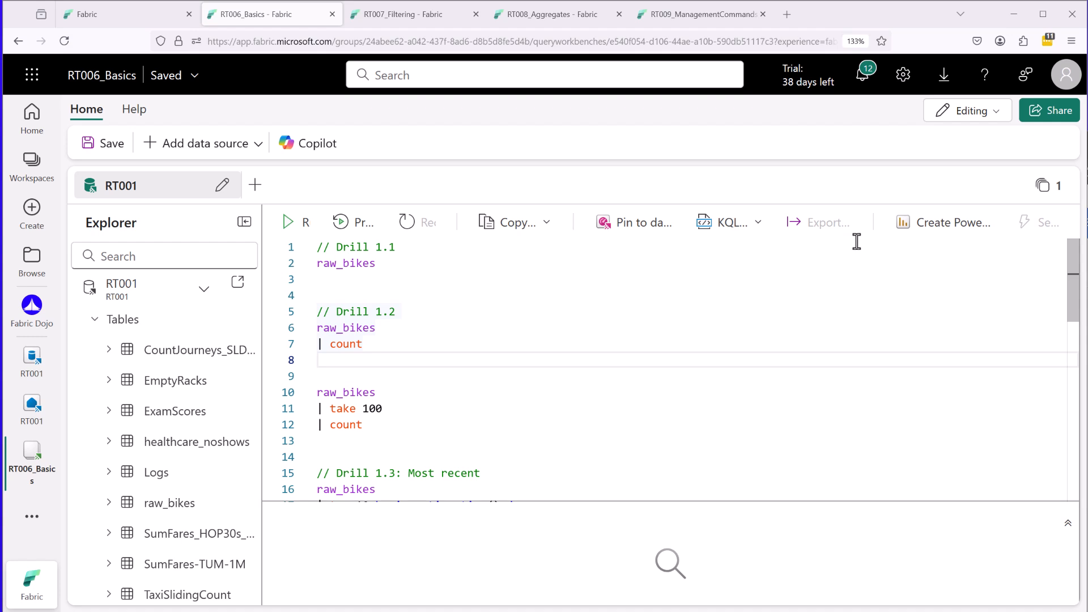
Examine the first drill queries on raw_bikes in the RT006_Basics queryset.
{"action": "left_click_drag", "start_coordinate": [217, 31], "coordinate": [277, 32]}
{"action": "key", "text": "Escape"}
{"action": "mouse_move", "coordinate": [1071, 291]}
{"action": "left_mouse_down"}
{"action": "mouse_move", "coordinate": [1077, 390]}
{"action": "mouse_move", "coordinate": [1070, 302]}
{"action": "left_mouse_up"}
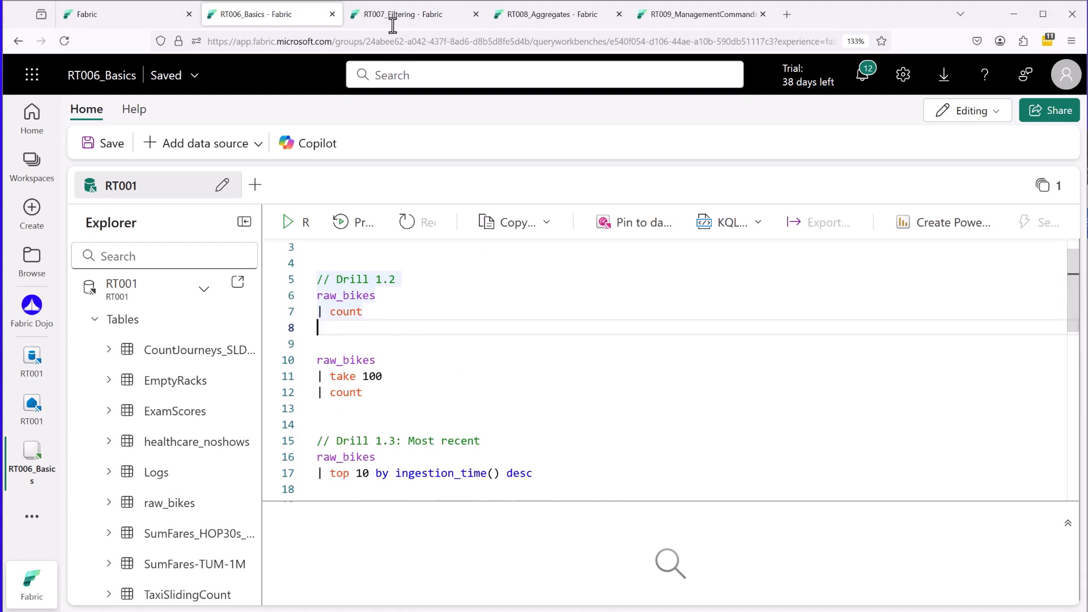
Look through the queries in the RT007_Filtering, RT008_Aggregates and RT009_ManagementCommands querysets.
{"action": "left_click", "coordinate": [399, 18]}
{"action": "left_click_drag", "start_coordinate": [1075, 243], "coordinate": [1076, 245]}
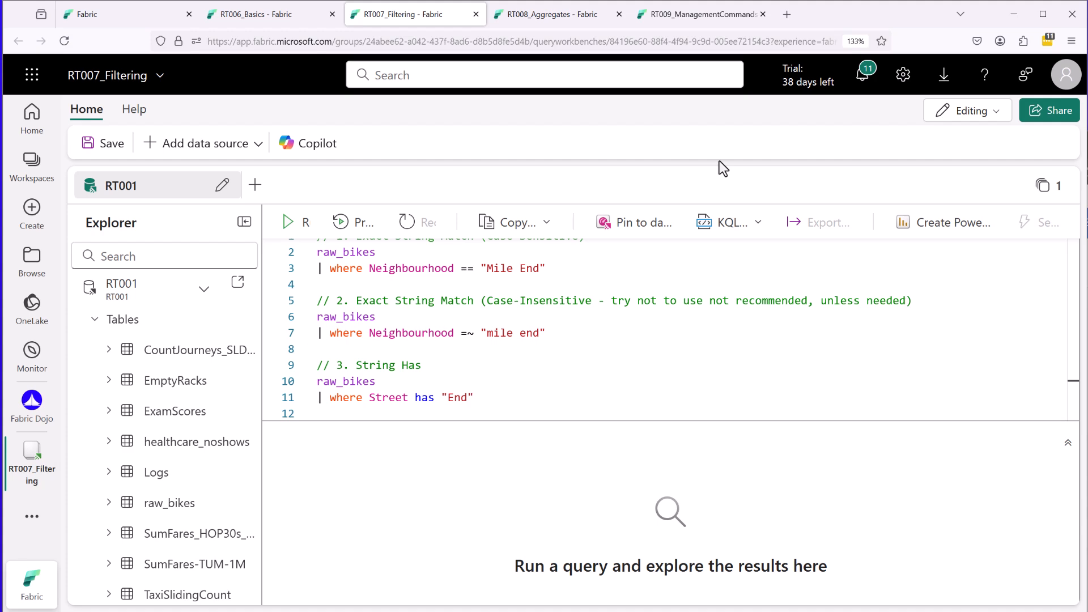
{"action": "left_click", "coordinate": [535, 16]}
{"action": "left_click_drag", "start_coordinate": [1070, 351], "coordinate": [1070, 255]}
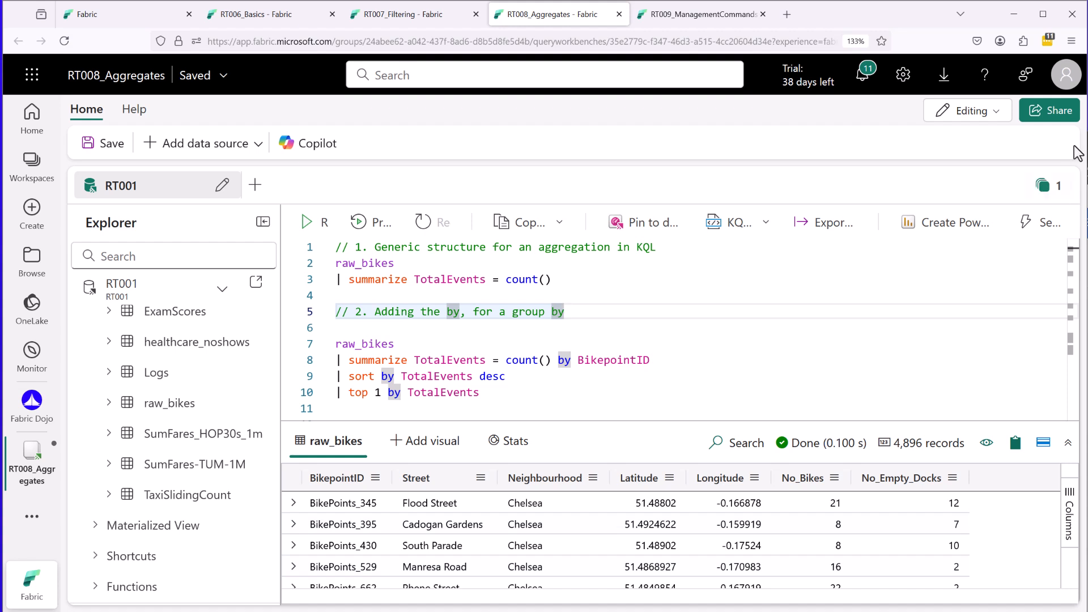
{"action": "left_click", "coordinate": [701, 16]}
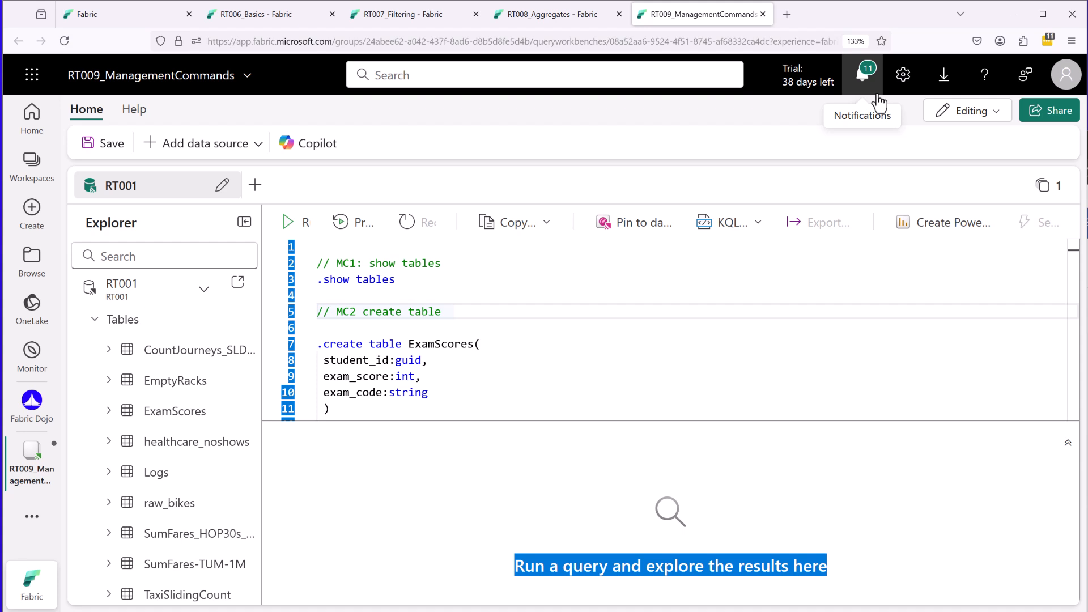
Return to the RT006_Basics queryset, reset the page zoom to its default and maximize the browser window.
{"action": "left_click", "coordinate": [253, 15]}
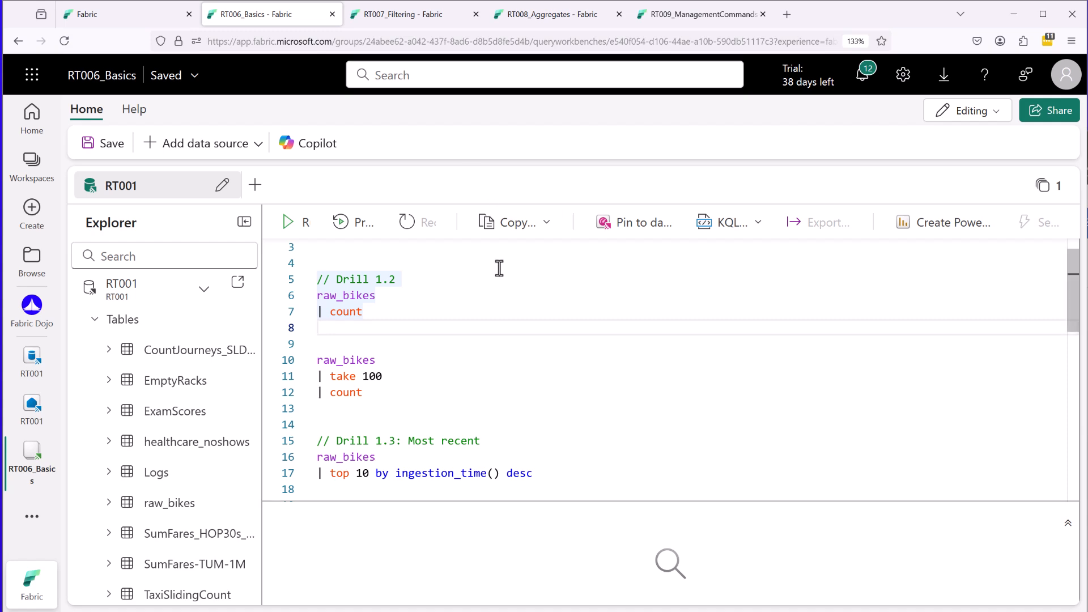
{"action": "scroll", "coordinate": [501, 245], "scroll_direction": "down", "scroll_amount": 1}
{"action": "key", "text": "ctrl+minus"}
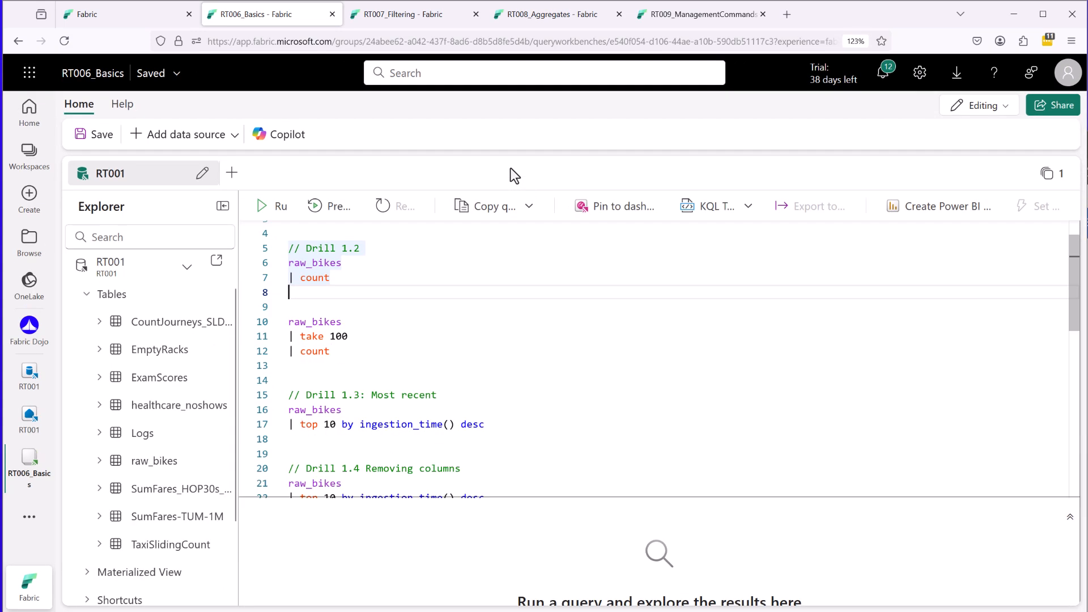
{"action": "key", "text": "ctrl+plus"}
{"action": "left_click", "coordinate": [855, 41]}
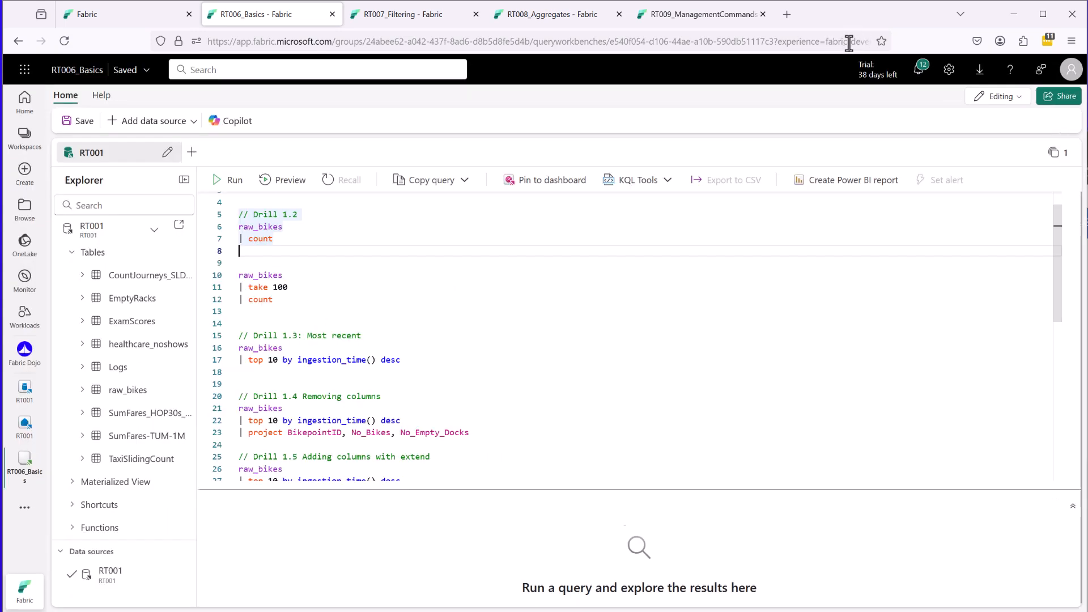
{"action": "double_click", "coordinate": [852, 2]}
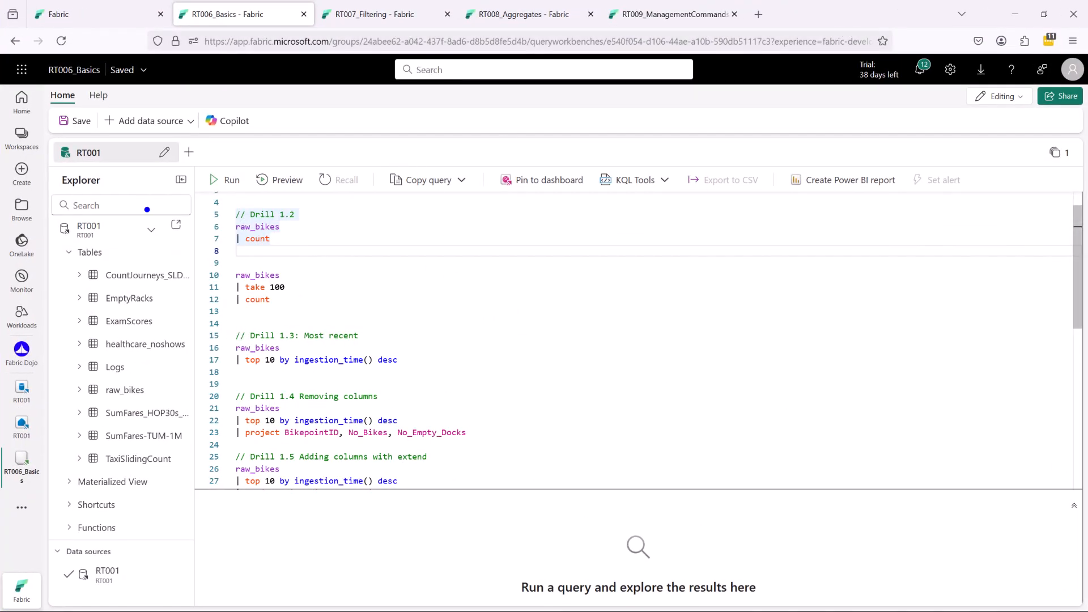
Examine the queryset's database explorer and the KQL query editor area.
{"action": "mouse_move", "coordinate": [51, 214]}
{"action": "left_mouse_down"}
{"action": "mouse_move", "coordinate": [196, 216]}
{"action": "mouse_move", "coordinate": [205, 427]}
{"action": "mouse_move", "coordinate": [134, 491]}
{"action": "mouse_move", "coordinate": [55, 483]}
{"action": "mouse_move", "coordinate": [67, 498]}
{"action": "mouse_move", "coordinate": [62, 484]}
{"action": "mouse_move", "coordinate": [55, 511]}
{"action": "left_mouse_up"}
{"action": "mouse_move", "coordinate": [286, 193]}
{"action": "left_mouse_down"}
{"action": "mouse_move", "coordinate": [218, 492]}
{"action": "mouse_move", "coordinate": [461, 513]}
{"action": "mouse_move", "coordinate": [409, 251]}
{"action": "mouse_move", "coordinate": [255, 196]}
{"action": "left_mouse_up"}
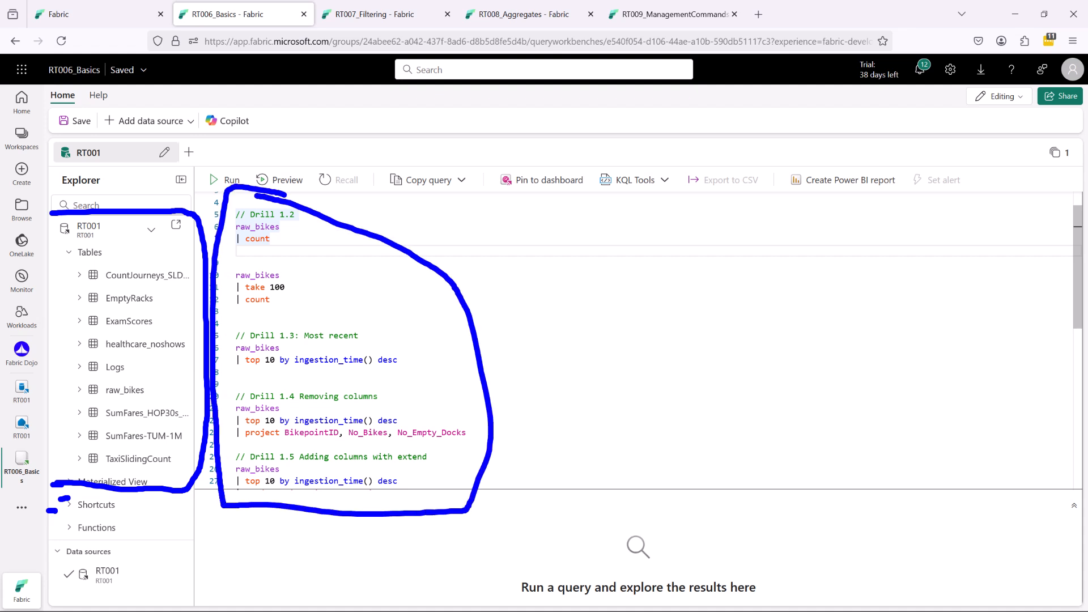
{"action": "key", "text": "Escape"}
{"action": "key", "text": "ctrl+2"}
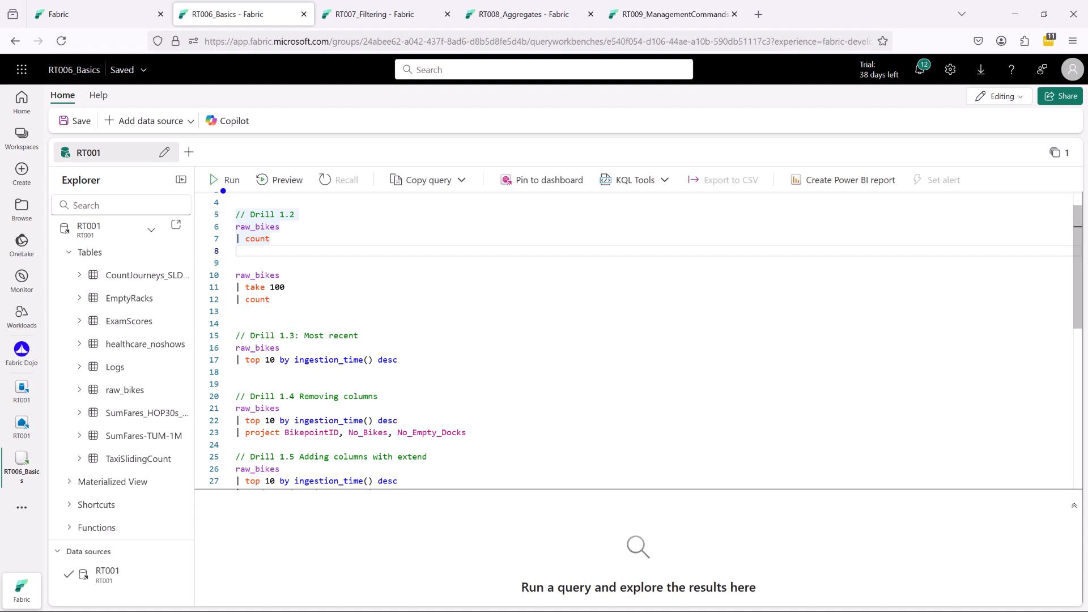
Examine the Run command and the other query options, from Copy query to Set alert.
{"action": "mouse_move", "coordinate": [207, 196]}
{"action": "left_mouse_down"}
{"action": "mouse_move", "coordinate": [245, 154]}
{"action": "mouse_move", "coordinate": [196, 186]}
{"action": "mouse_move", "coordinate": [199, 197]}
{"action": "left_mouse_up"}
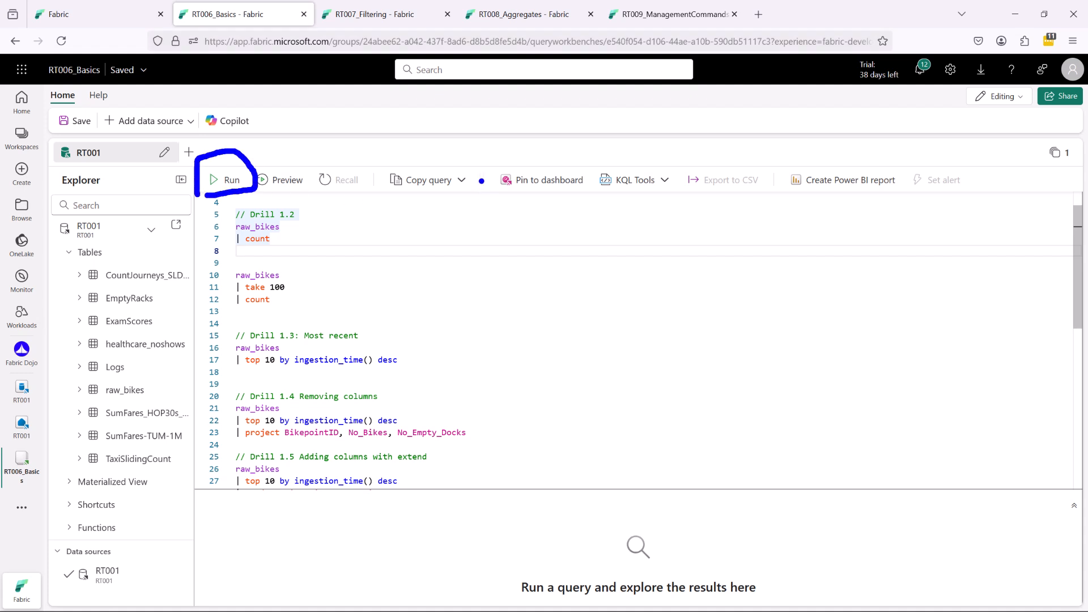
{"action": "mouse_move", "coordinate": [387, 162]}
{"action": "left_mouse_down"}
{"action": "mouse_move", "coordinate": [397, 147]}
{"action": "mouse_move", "coordinate": [725, 135]}
{"action": "mouse_move", "coordinate": [970, 157]}
{"action": "left_mouse_up"}
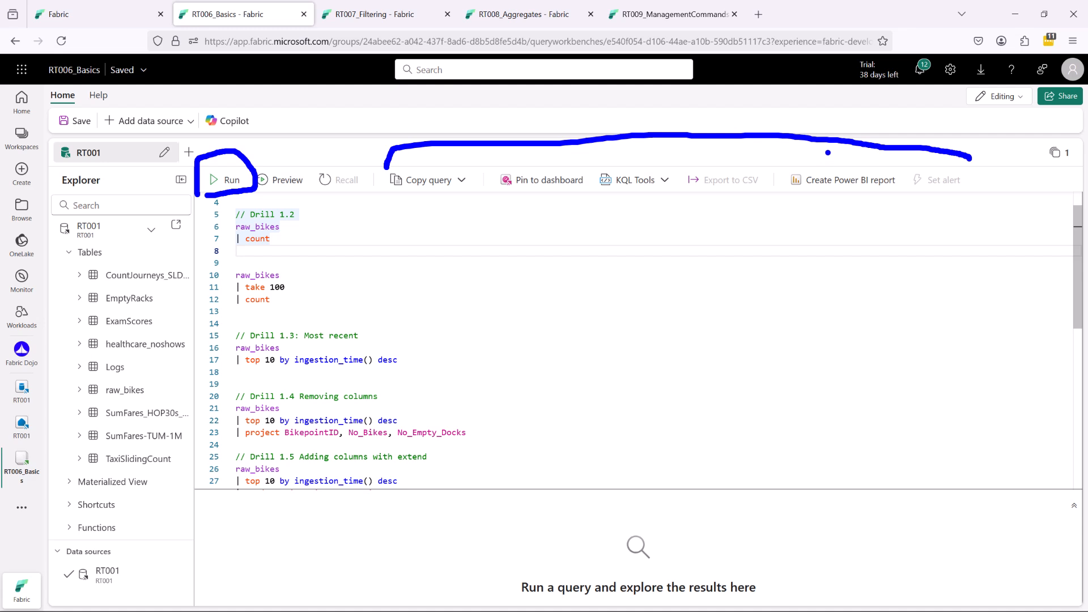
{"action": "key", "text": "Escape"}
Enlarge the page zoom of the RT006_Basics queryset to 133%.
{"action": "left_click", "coordinate": [306, 235]}
{"action": "left_click", "coordinate": [309, 229]}
{"action": "key", "text": "ctrl+plus"}
{"action": "key", "text": "ctrl+plus"}
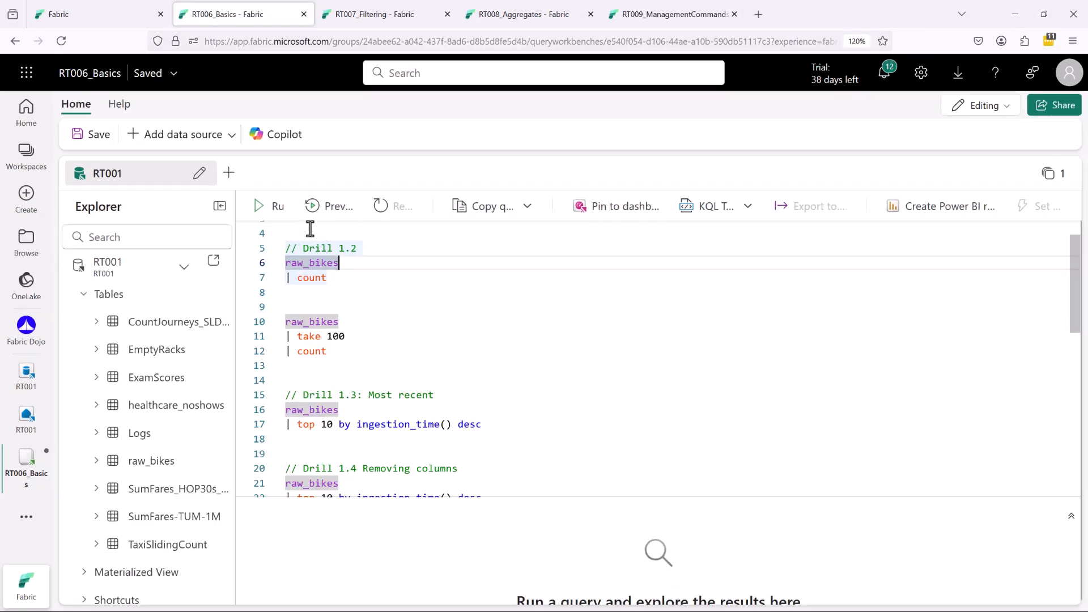
{"action": "key", "text": "ctrl+plus"}
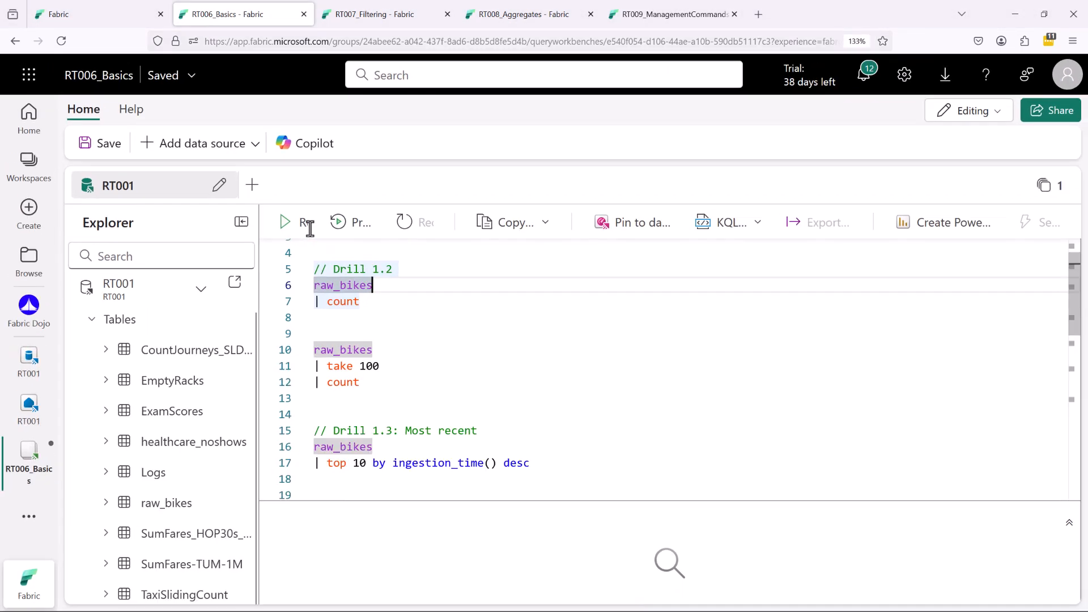
Run the Drill 1.1 query by selecting only its raw_bikes table name.
{"action": "left_click", "coordinate": [519, 317]}
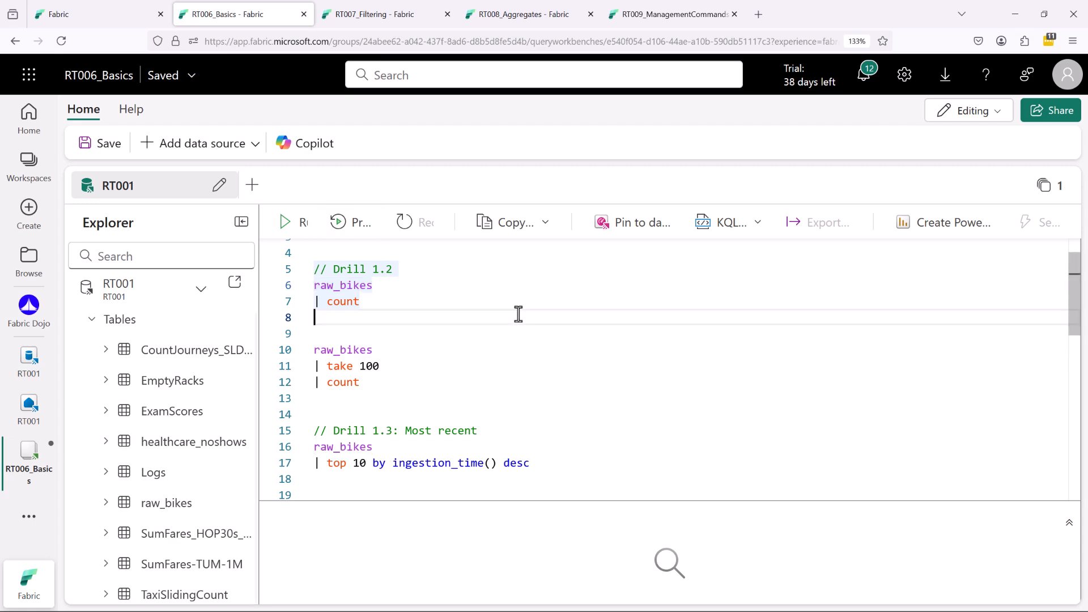
{"action": "left_click", "coordinate": [458, 288]}
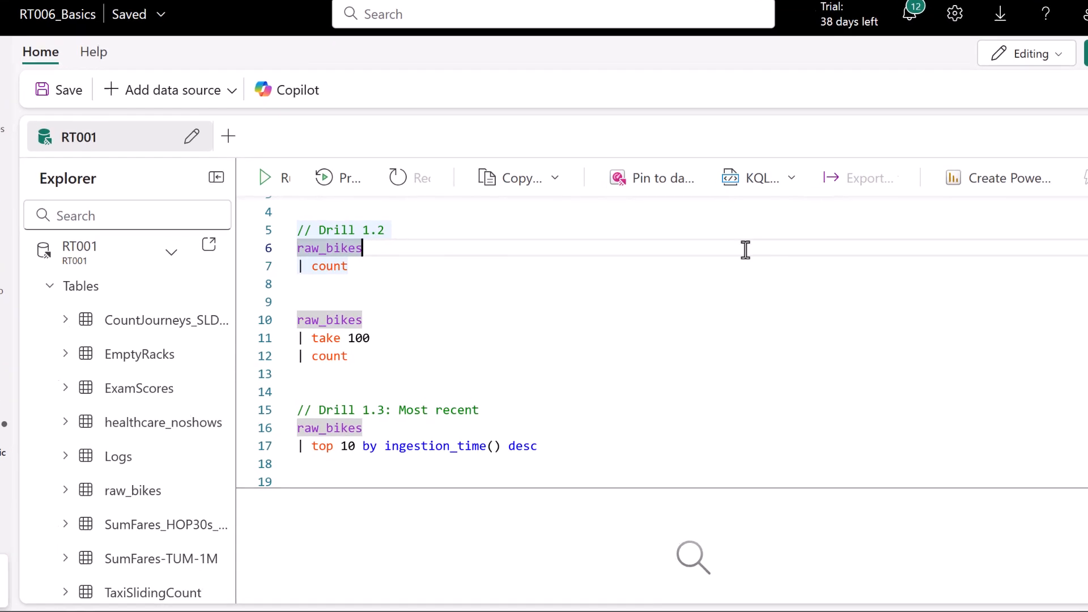
{"action": "scroll", "coordinate": [569, 323], "scroll_direction": "up", "scroll_amount": 1}
{"action": "left_click", "coordinate": [568, 207]}
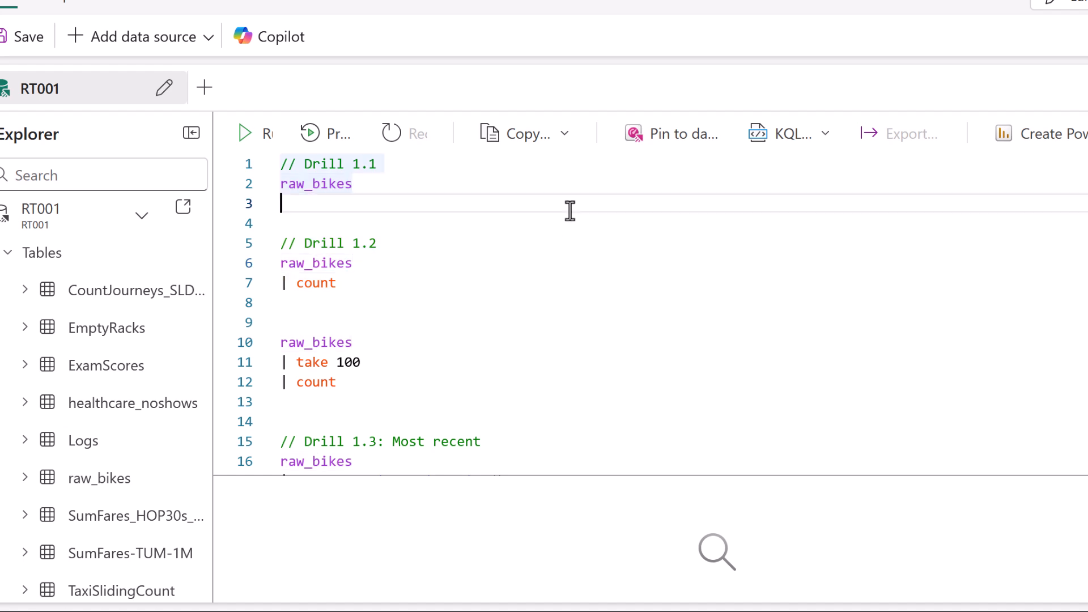
{"action": "double_click", "coordinate": [336, 186]}
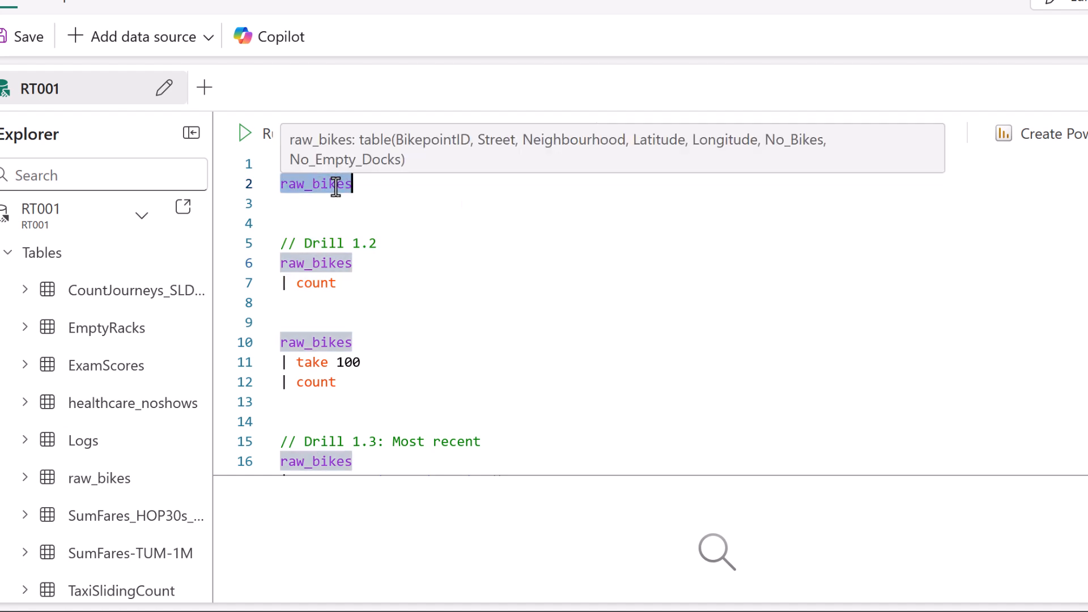
{"action": "left_click", "coordinate": [359, 210]}
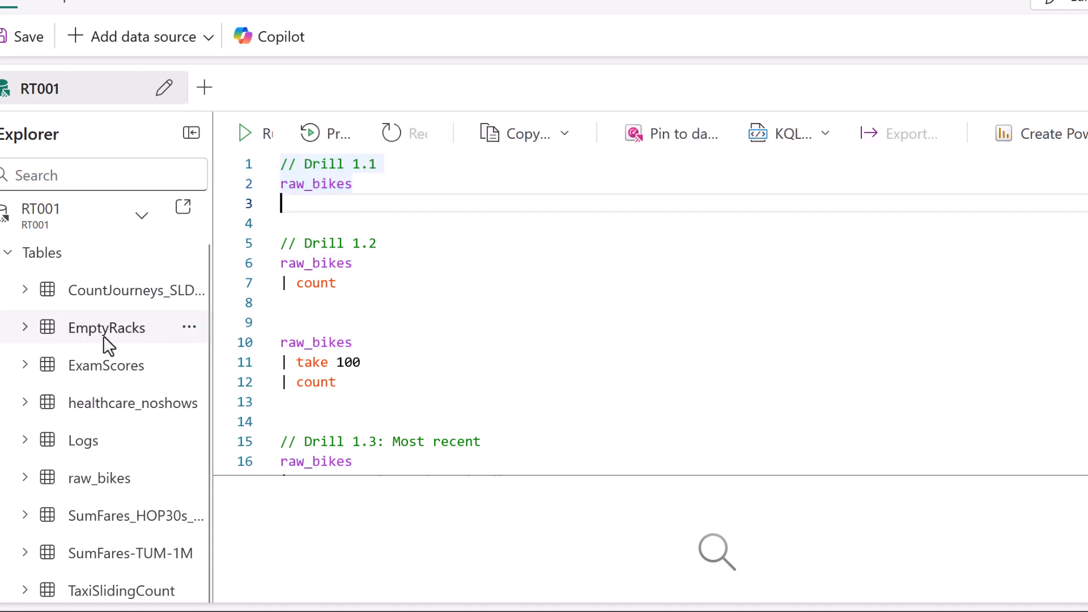
{"action": "mouse_move", "coordinate": [68, 491]}
{"action": "left_mouse_down"}
{"action": "mouse_move", "coordinate": [136, 494]}
{"action": "mouse_move", "coordinate": [107, 460]}
{"action": "mouse_move", "coordinate": [15, 459]}
{"action": "mouse_move", "coordinate": [72, 497]}
{"action": "mouse_move", "coordinate": [62, 501]}
{"action": "left_mouse_up"}
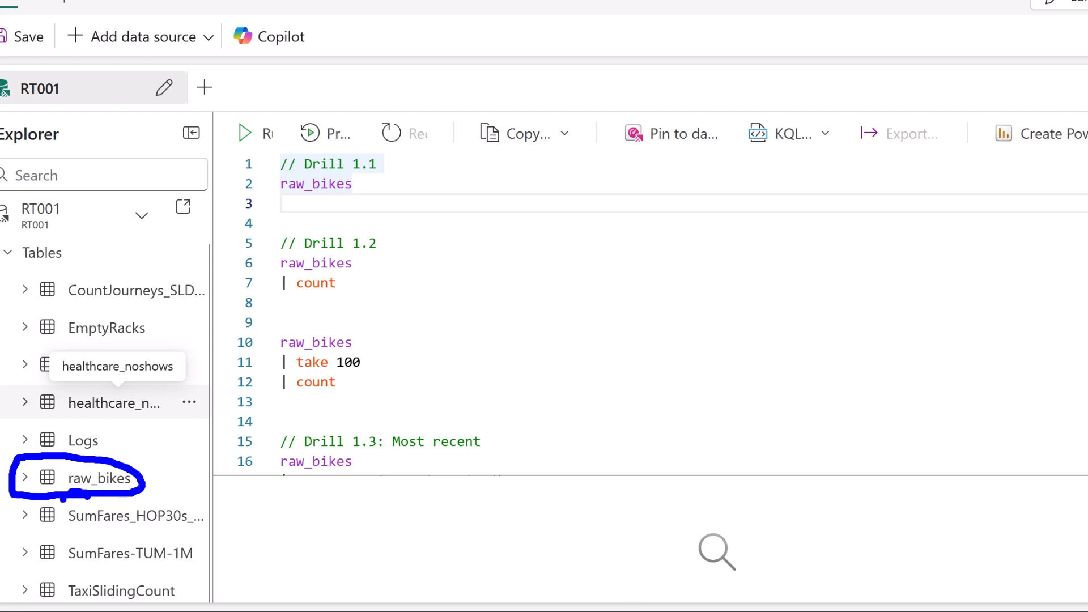
{"action": "left_click_drag", "start_coordinate": [357, 182], "coordinate": [284, 182]}
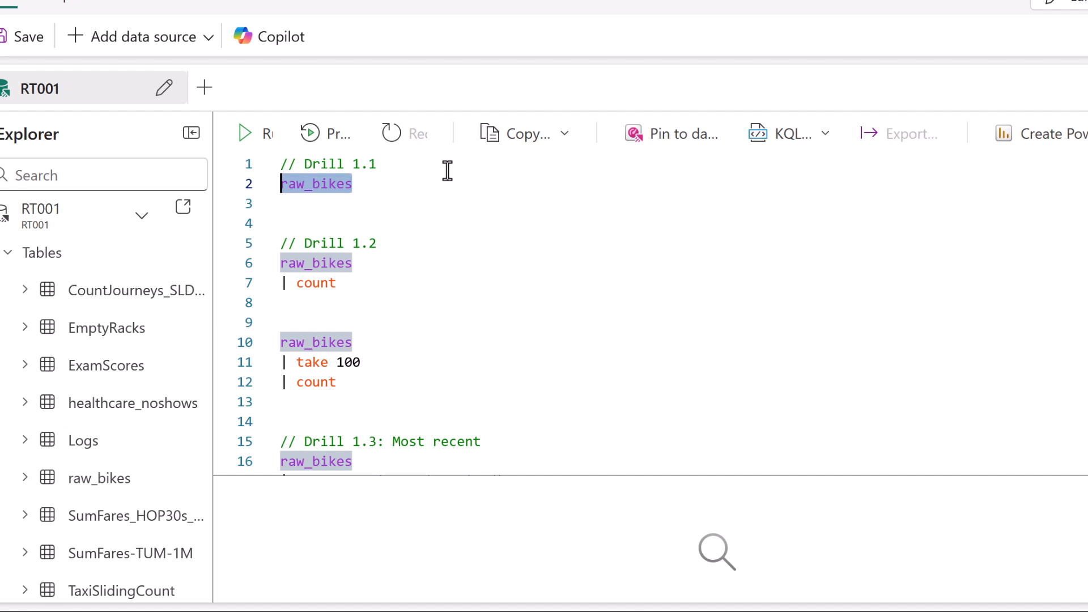
{"action": "left_click_drag", "start_coordinate": [357, 181], "coordinate": [273, 184]}
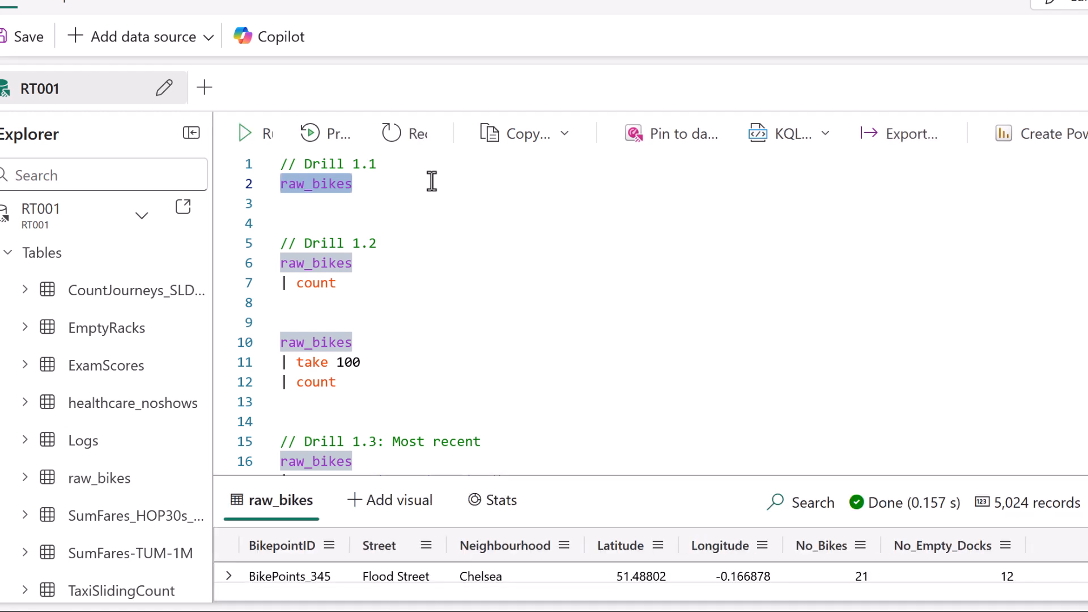
Rerun the Drill 1.1 query with only the cursor placed on its statement, and enlarge the results pane.
{"action": "key", "text": "Up"}
{"action": "key", "text": "Down"}
{"action": "key", "text": "Right"}
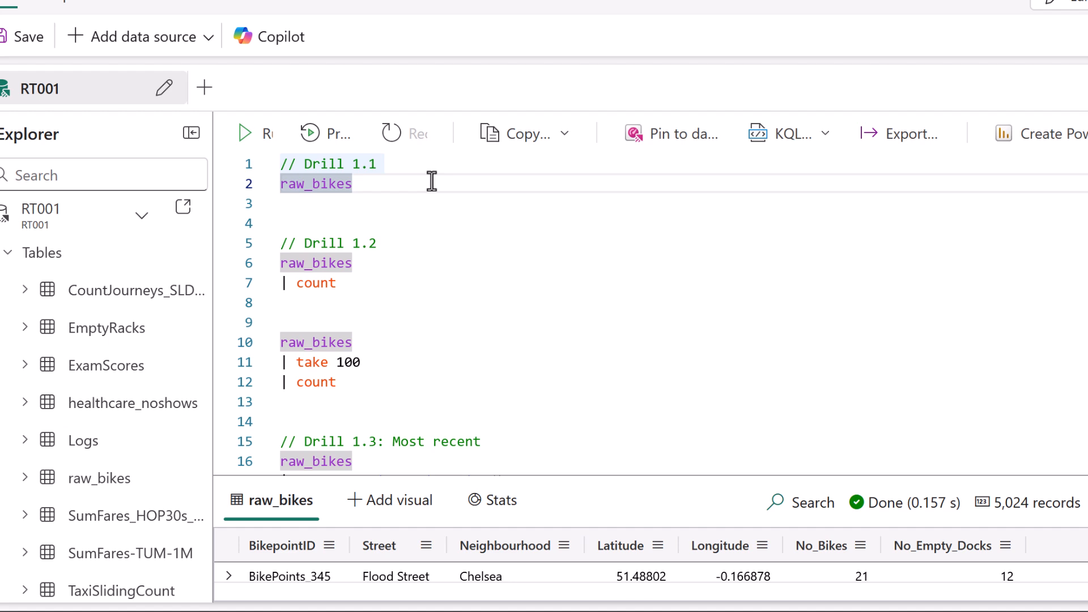
{"action": "key", "text": "shift+Return"}
{"action": "left_click_drag", "start_coordinate": [546, 474], "coordinate": [411, 303]}
Examine the raw_bikes result table, including its columns and record count.
{"action": "left_click", "coordinate": [301, 185]}
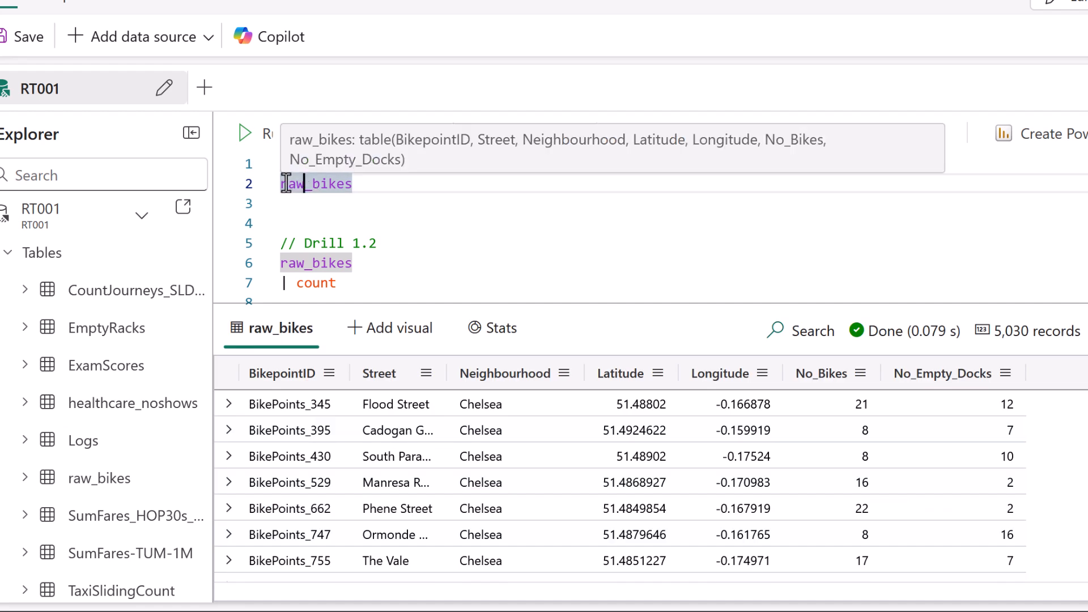
{"action": "left_click_drag", "start_coordinate": [290, 183], "coordinate": [371, 189]}
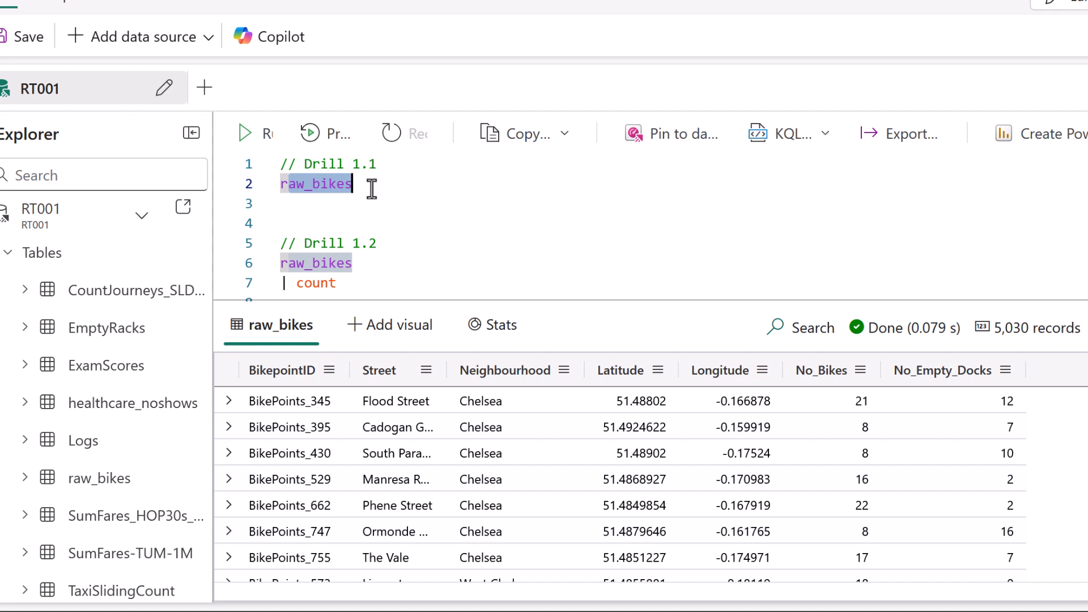
{"action": "mouse_move", "coordinate": [264, 347]}
{"action": "left_mouse_down"}
{"action": "mouse_move", "coordinate": [217, 425]}
{"action": "mouse_move", "coordinate": [255, 605]}
{"action": "mouse_move", "coordinate": [263, 602]}
{"action": "left_mouse_up"}
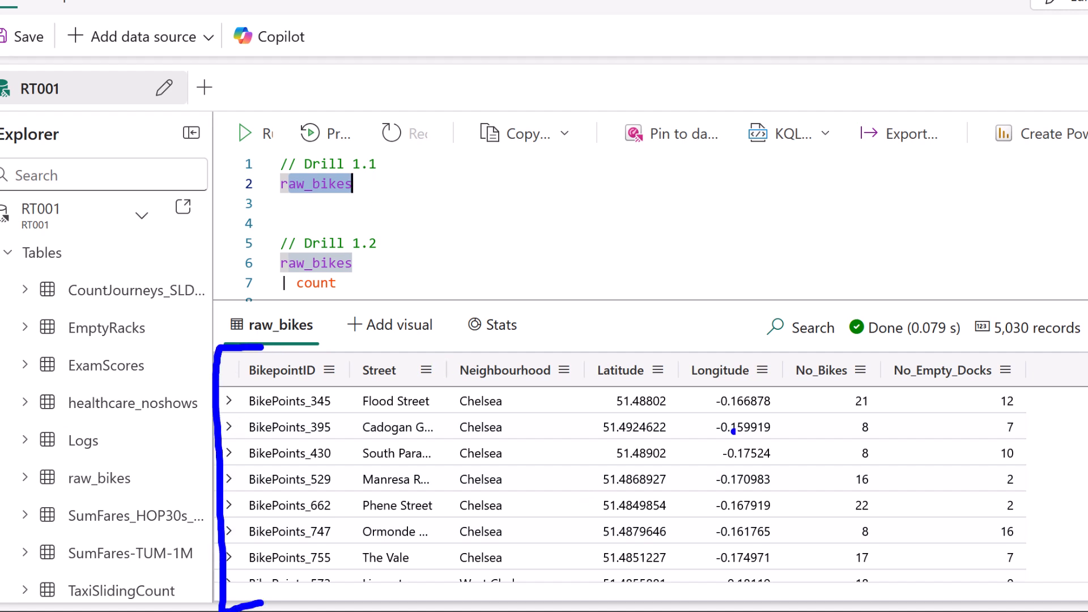
{"action": "left_click_drag", "start_coordinate": [995, 343], "coordinate": [1069, 340]}
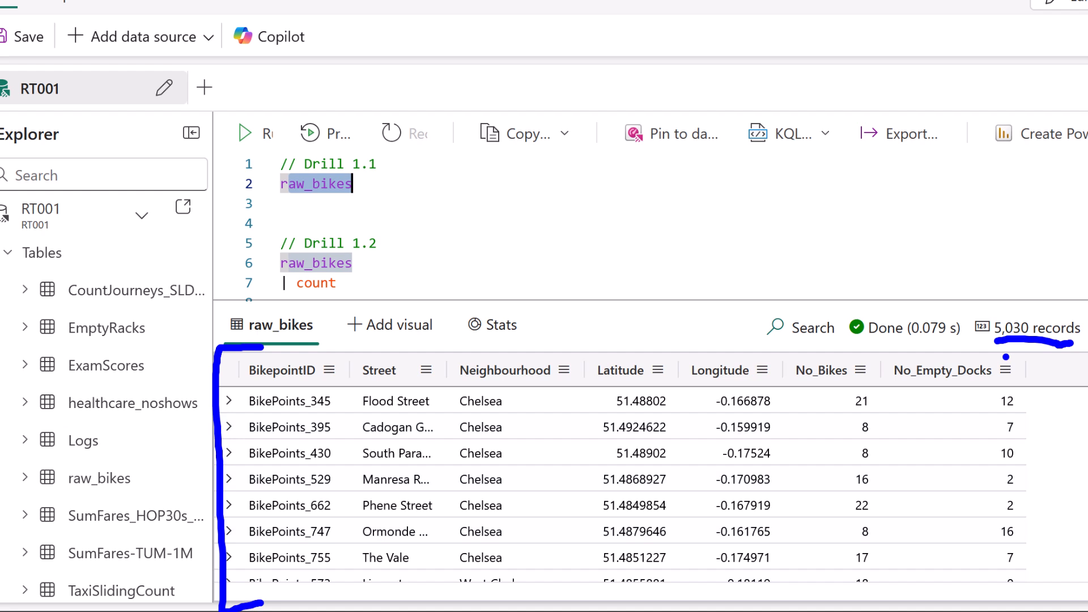
{"action": "left_click_drag", "start_coordinate": [283, 384], "coordinate": [284, 399]}
{"action": "key", "text": "Escape"}
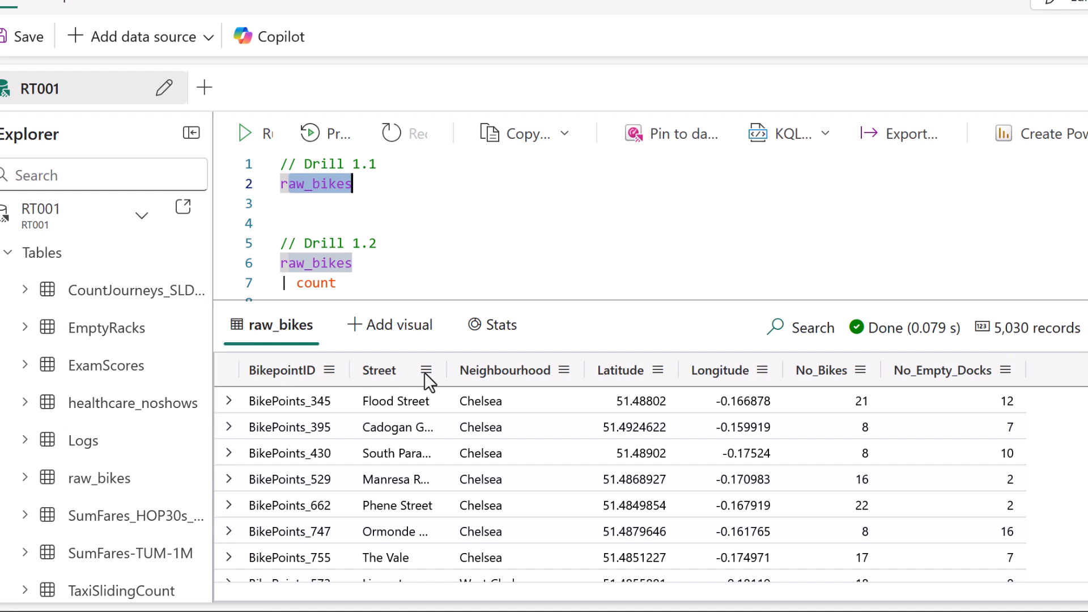
Examine the column options available for the Street column in the raw_bikes results.
{"action": "left_click", "coordinate": [426, 372]}
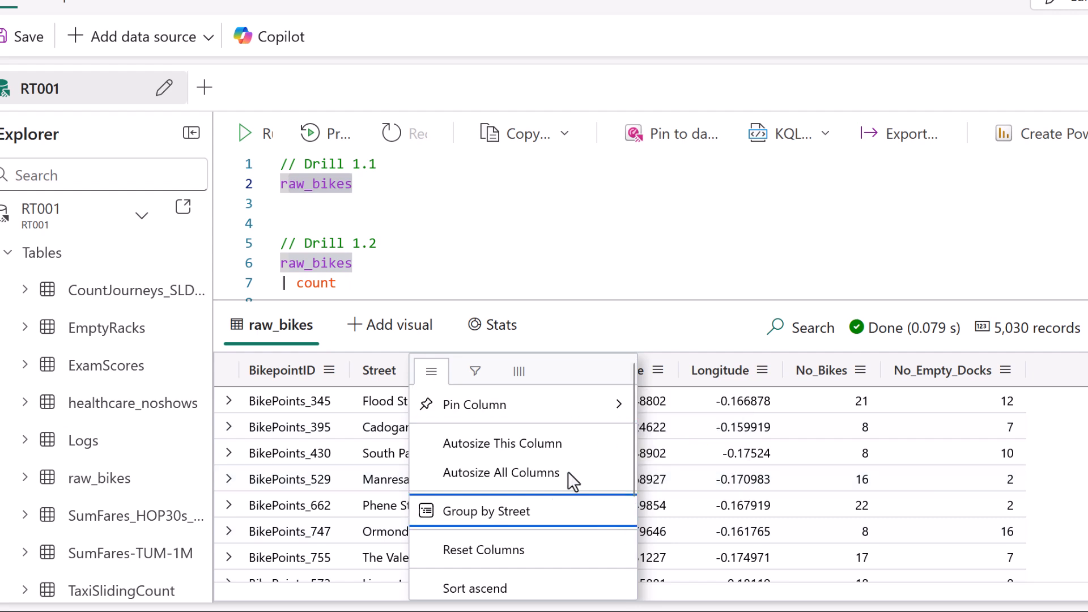
{"action": "scroll", "coordinate": [628, 485], "scroll_direction": "down", "scroll_amount": 2}
{"action": "scroll", "coordinate": [620, 405], "scroll_direction": "up", "scroll_amount": 2}
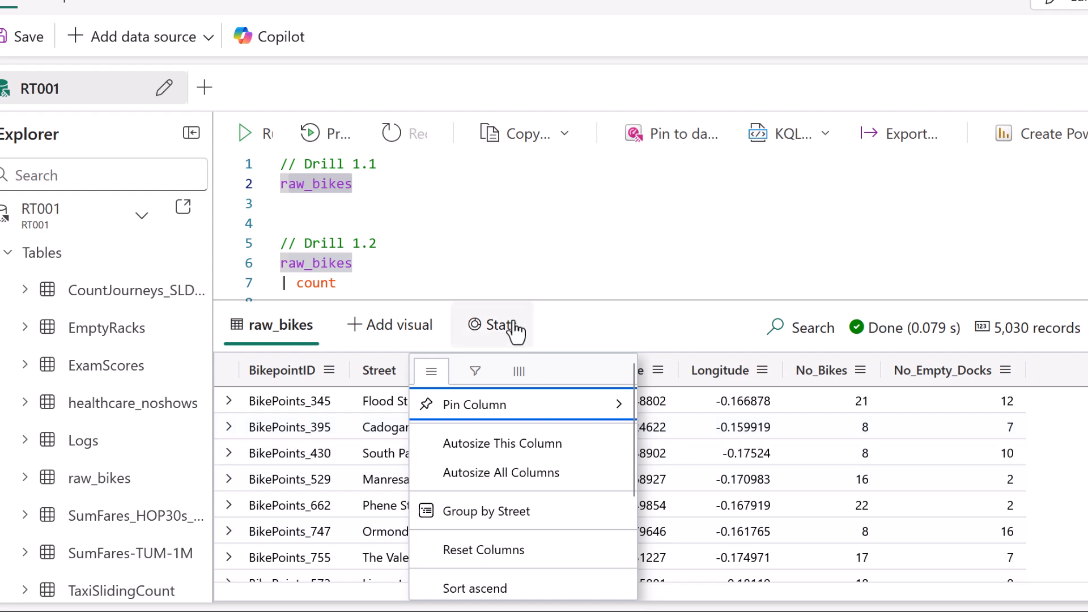
Examine the query's Stats in an enlarged pane, from execution time to the raw JSON preview, and return to the query and its results.
{"action": "left_click", "coordinate": [492, 325]}
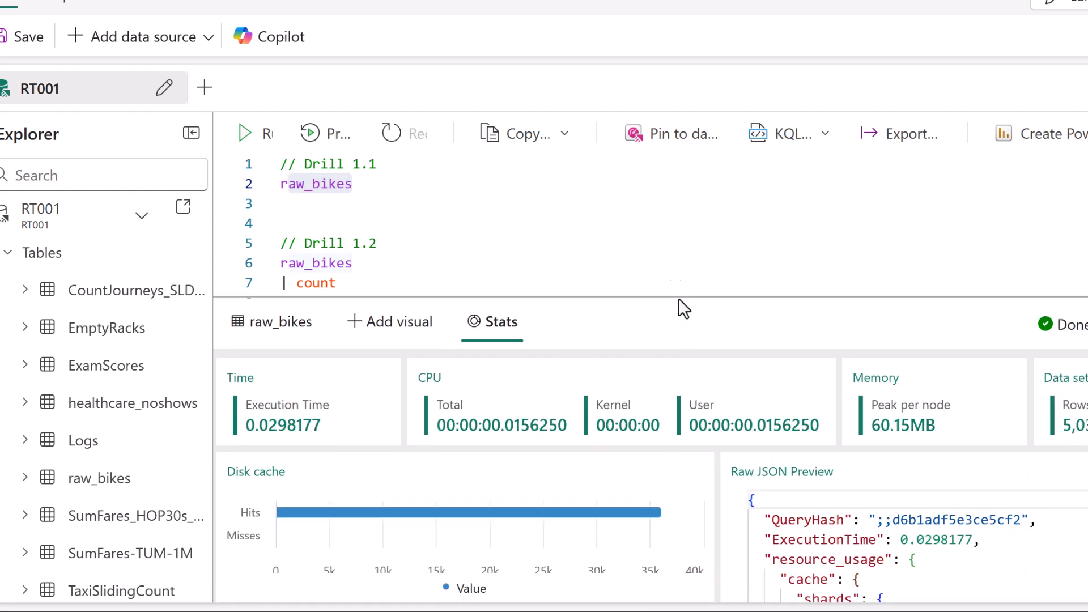
{"action": "left_click_drag", "start_coordinate": [678, 299], "coordinate": [671, 94]}
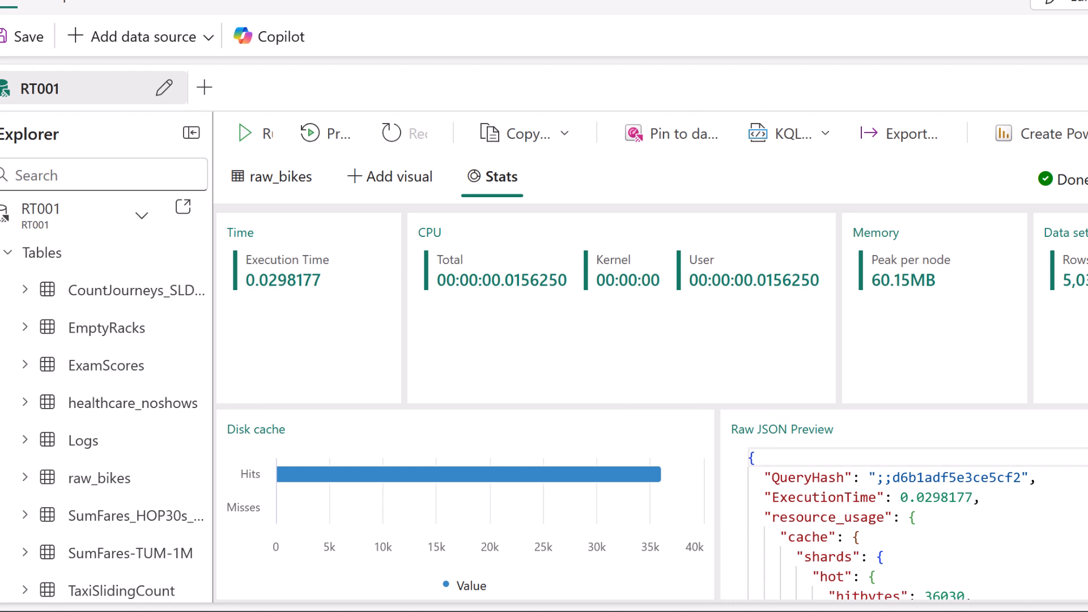
{"action": "scroll", "coordinate": [907, 521], "scroll_direction": "down", "scroll_amount": 3}
{"action": "scroll", "coordinate": [907, 521], "scroll_direction": "up", "scroll_amount": 3}
{"action": "scroll", "coordinate": [904, 523], "scroll_direction": "down", "scroll_amount": 3}
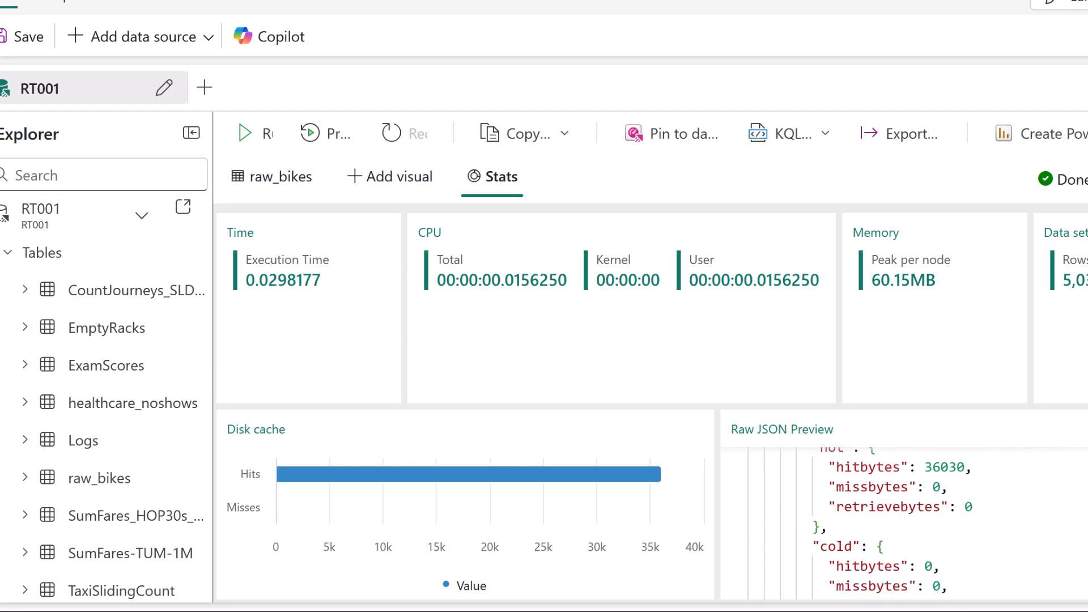
{"action": "left_click_drag", "start_coordinate": [976, 470], "coordinate": [817, 464]}
{"action": "left_click", "coordinate": [817, 465]}
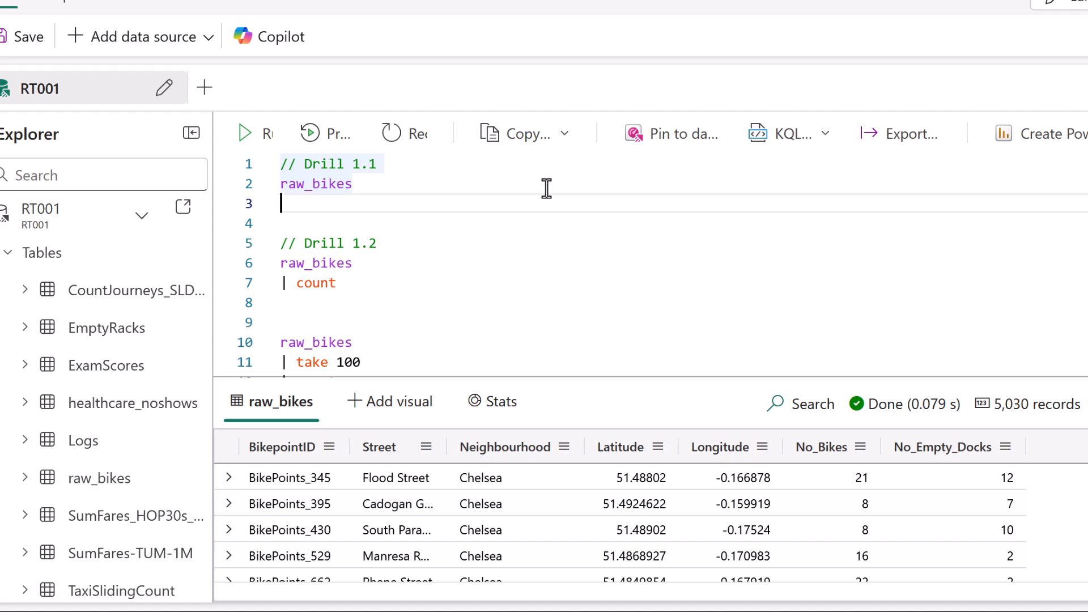
Examine the structure of the Drill 1.2 query: the raw_bikes table, the pipe and the count operator.
{"action": "left_click", "coordinate": [386, 263]}
{"action": "left_click", "coordinate": [287, 283]}
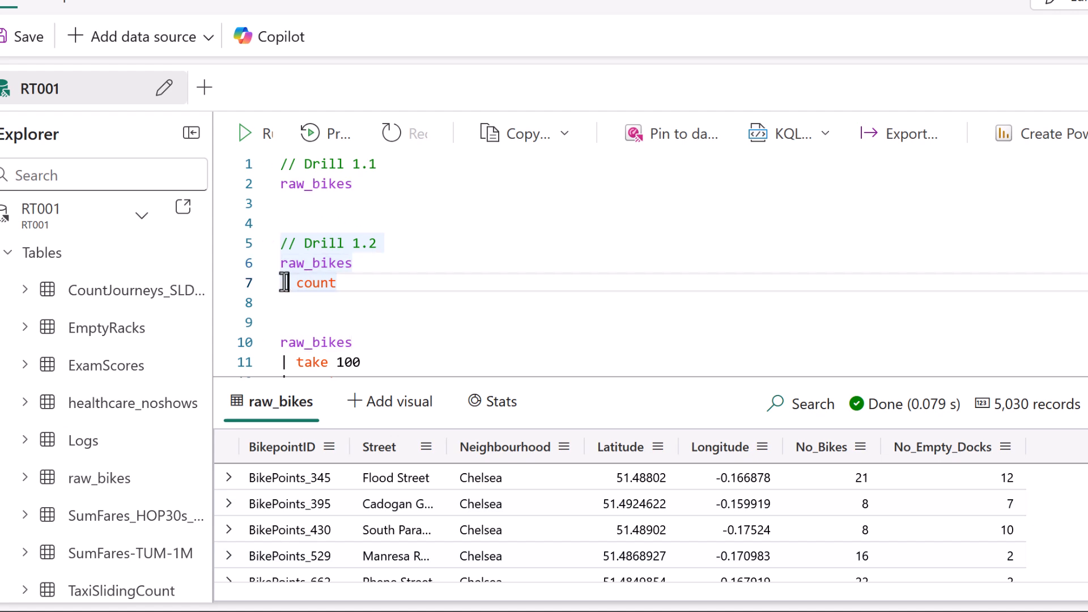
{"action": "left_click_drag", "start_coordinate": [364, 263], "coordinate": [250, 263]}
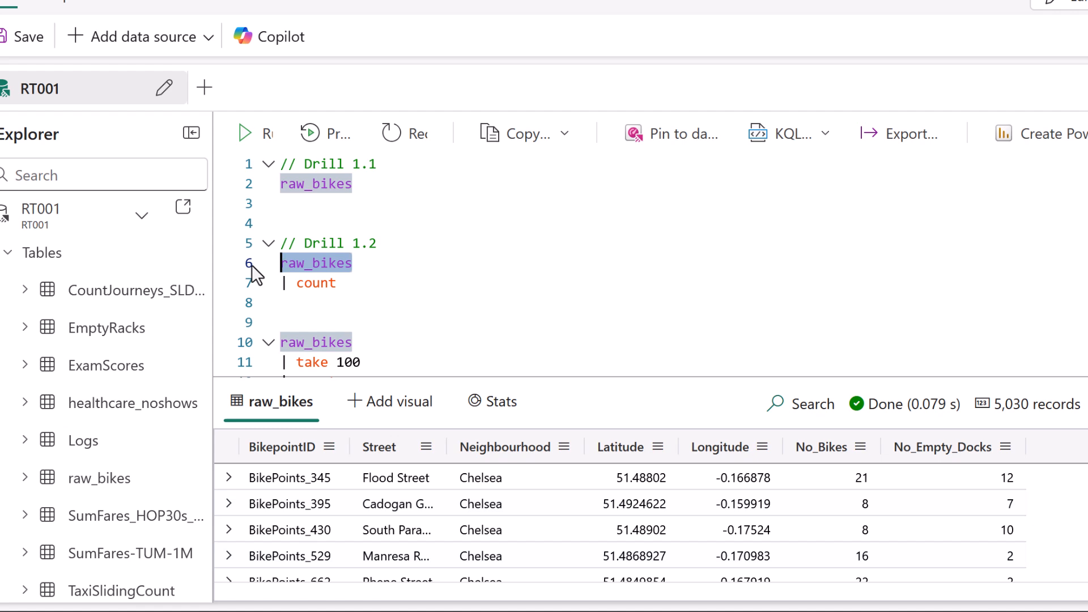
{"action": "left_click", "coordinate": [361, 282]}
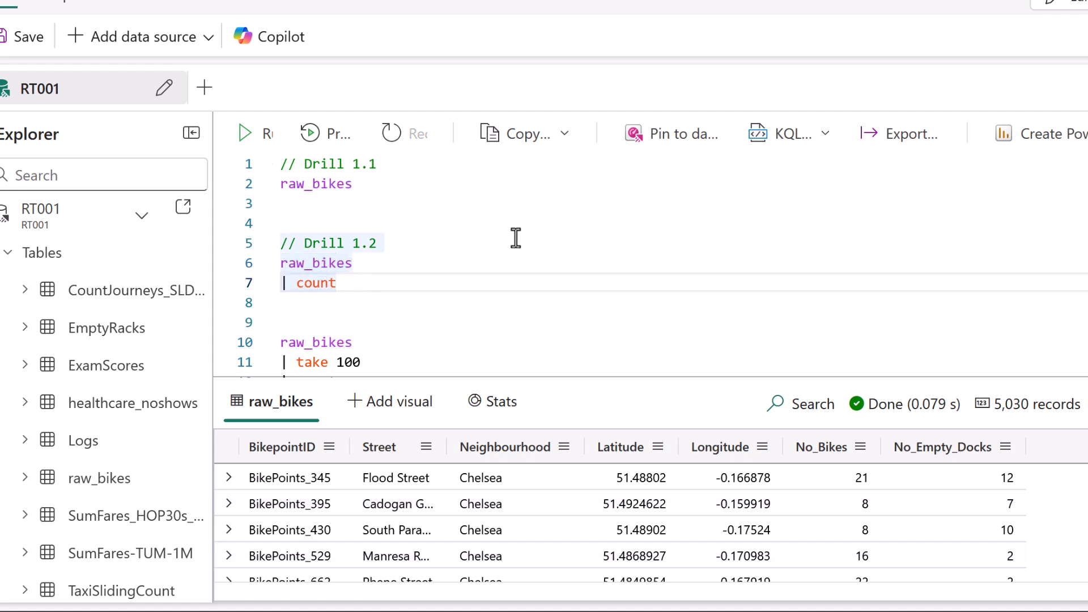
{"action": "key", "text": "shift+Right"}
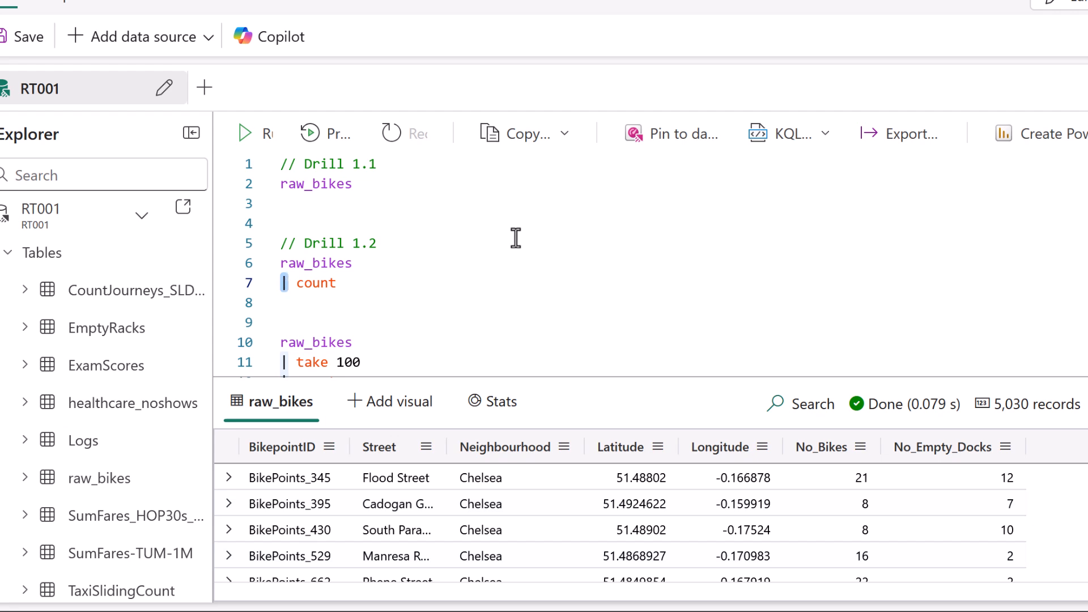
{"action": "left_click_drag", "start_coordinate": [364, 262], "coordinate": [387, 261]}
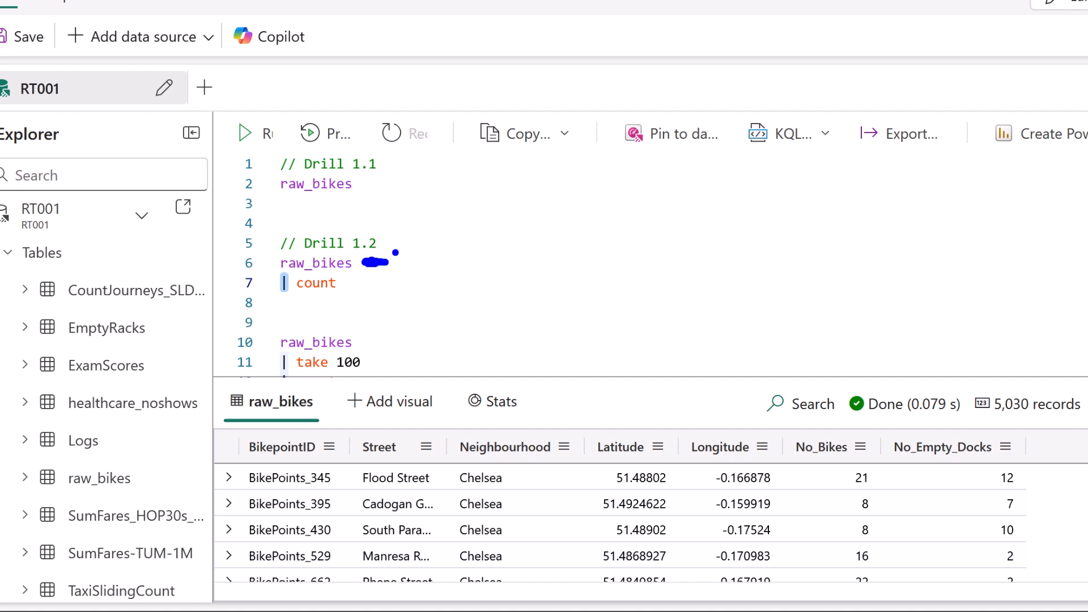
{"action": "left_click_drag", "start_coordinate": [296, 299], "coordinate": [334, 299]}
{"action": "key", "text": "Escape"}
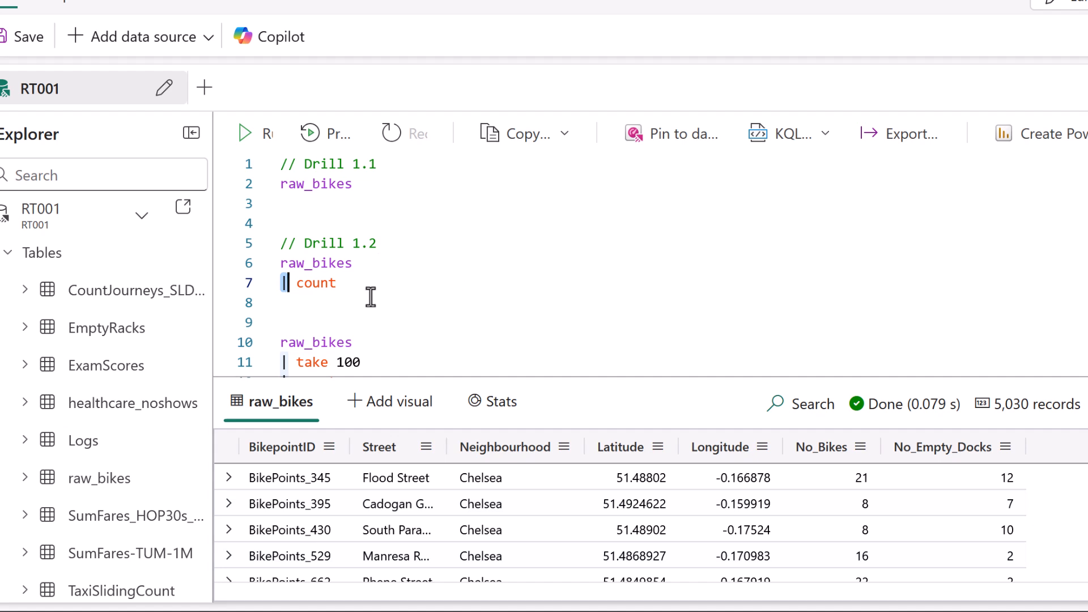
Run the Drill 1.2 query, raw_bikes | count, and check its Count result.
{"action": "left_click", "coordinate": [312, 282]}
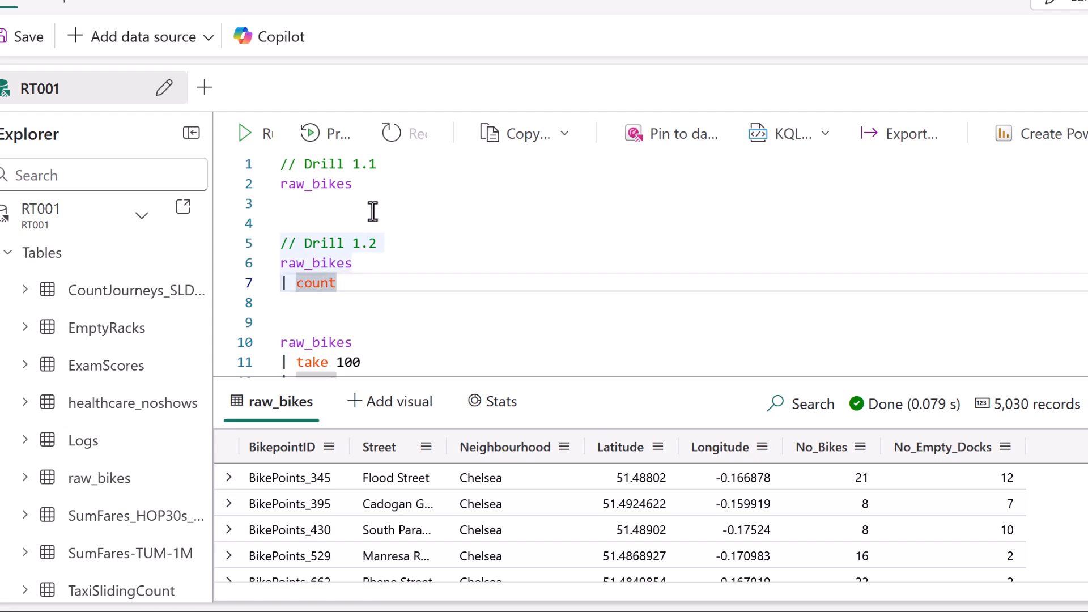
{"action": "key", "text": "shift+Return"}
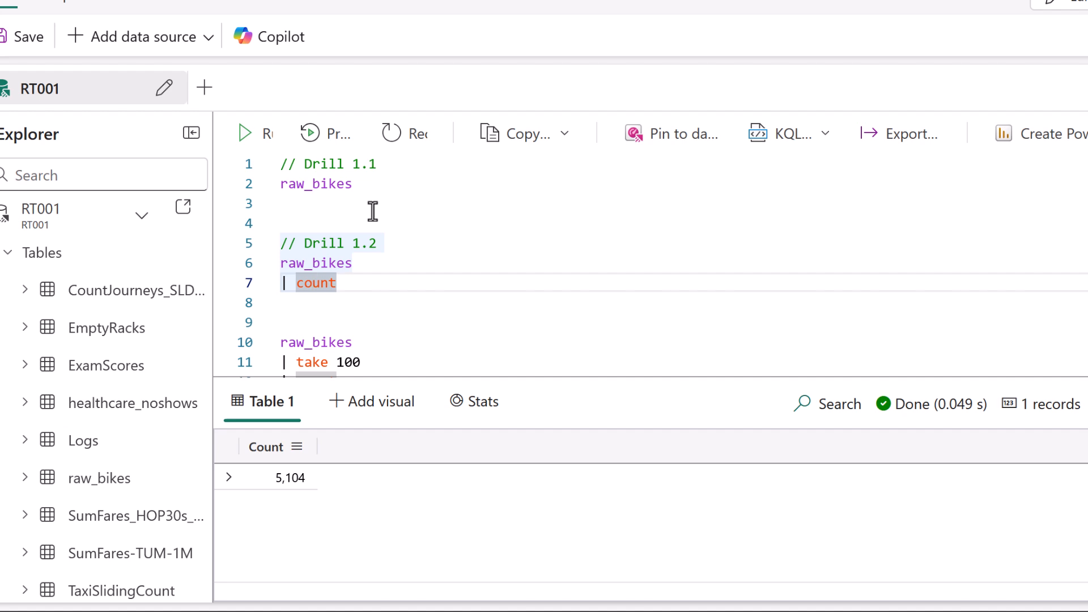
{"action": "left_click_drag", "start_coordinate": [259, 498], "coordinate": [311, 497]}
Write a new query below Drill 1.2 that reads raw_bikes | take 100, with the operator on its own line.
{"action": "key", "text": "Down"}
{"action": "key", "text": "Down"}
{"action": "key", "text": "Return"}
{"action": "key", "text": "Return"}
{"action": "key", "text": "Return"}
{"action": "key", "text": "Return"}
{"action": "key", "text": "Up"}
{"action": "key", "text": "Up"}
{"action": "key", "text": "Up"}
{"action": "type", "text": "raw_bikes"}
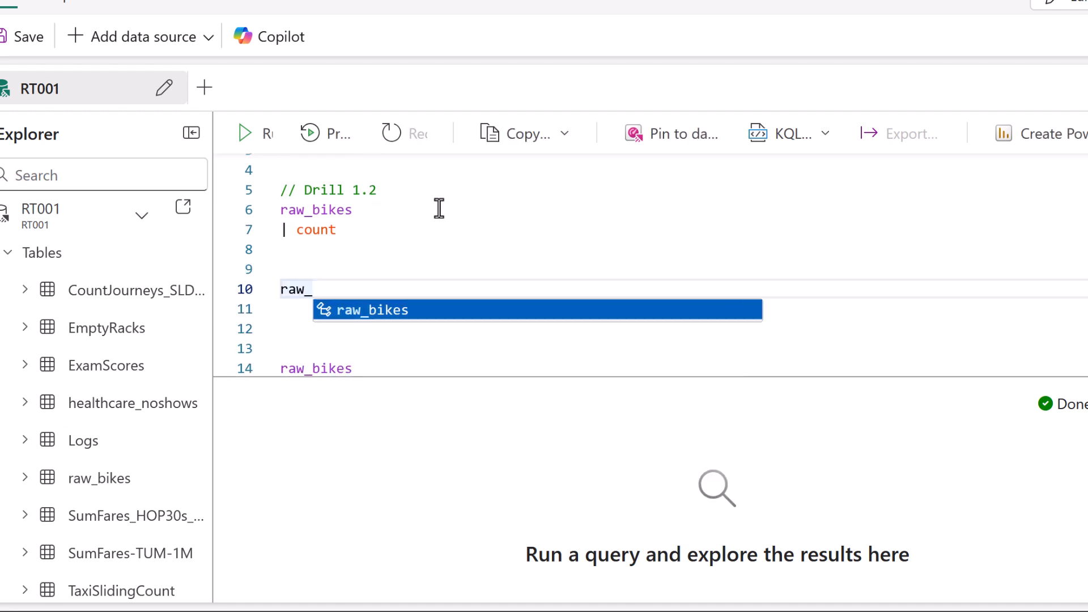
{"action": "key", "text": "Return"}
{"action": "key", "text": "Return"}
{"action": "type", "text": "|"}
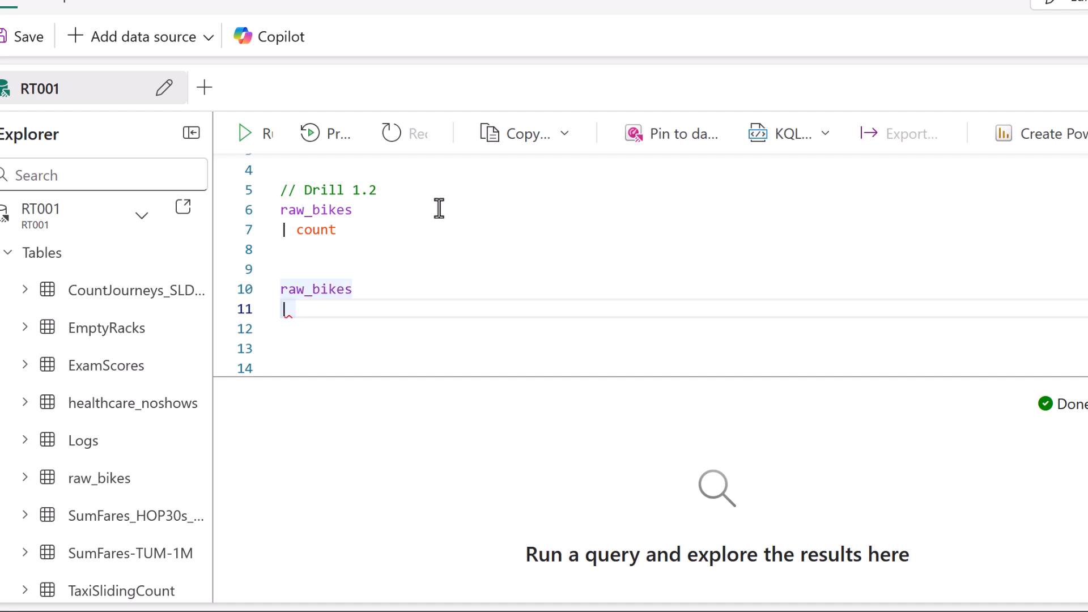
{"action": "type", "text": " take 100"}
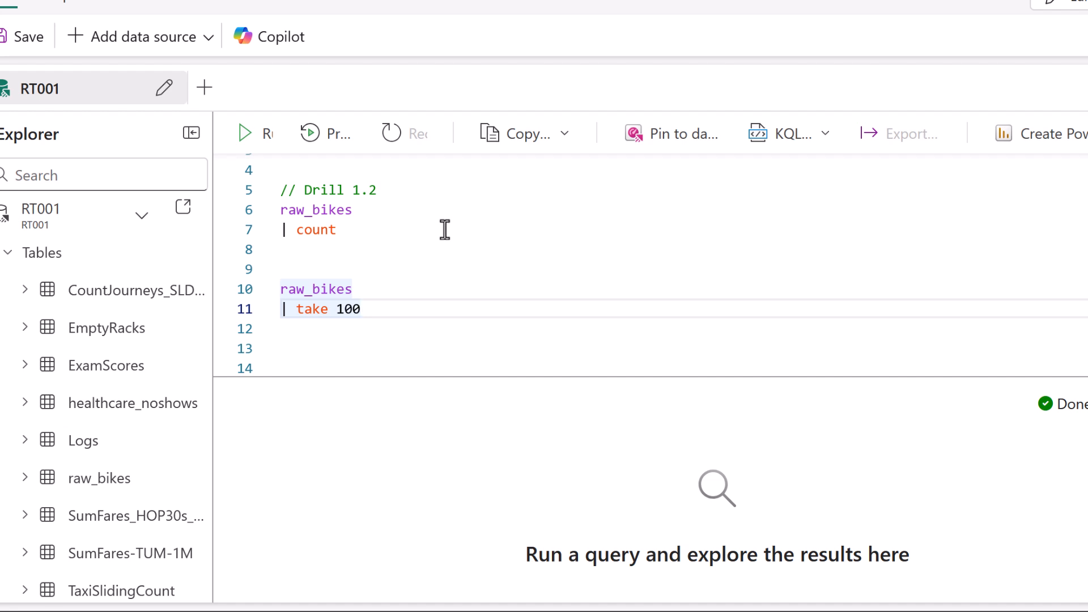
Run the new raw_bikes | take 100 query and check the number of records returned.
{"action": "key", "text": "shift+Return"}
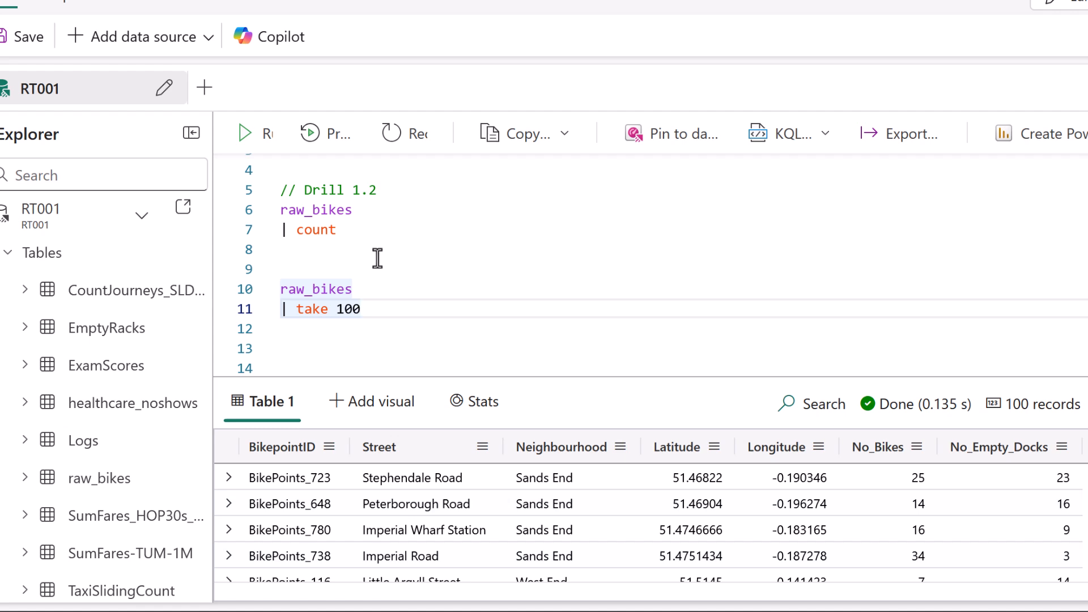
{"action": "mouse_move", "coordinate": [998, 419]}
{"action": "left_mouse_down"}
{"action": "mouse_move", "coordinate": [1081, 418]}
{"action": "mouse_move", "coordinate": [989, 374]}
{"action": "mouse_move", "coordinate": [975, 436]}
{"action": "mouse_move", "coordinate": [1029, 436]}
{"action": "left_mouse_up"}
{"action": "key", "text": "Escape"}
Add a new query below the take 100 query that reads raw_bikes | take 100 | count, with each operator on its own line.
{"action": "type", "text": "raw_bikes | take 100 | count"}
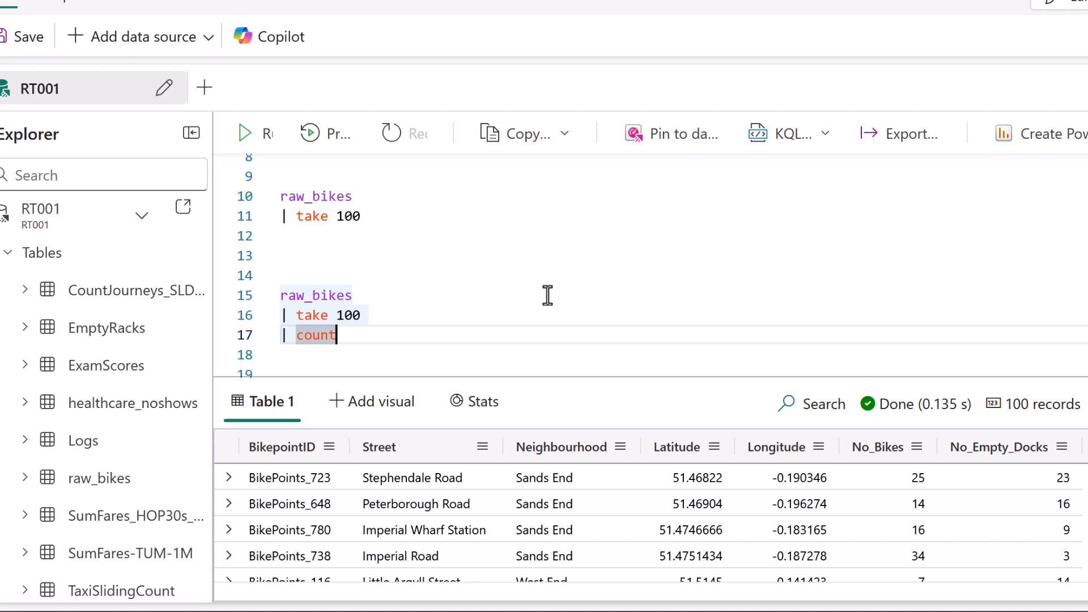
{"action": "key", "text": "Up"}
{"action": "key", "text": "Right"}
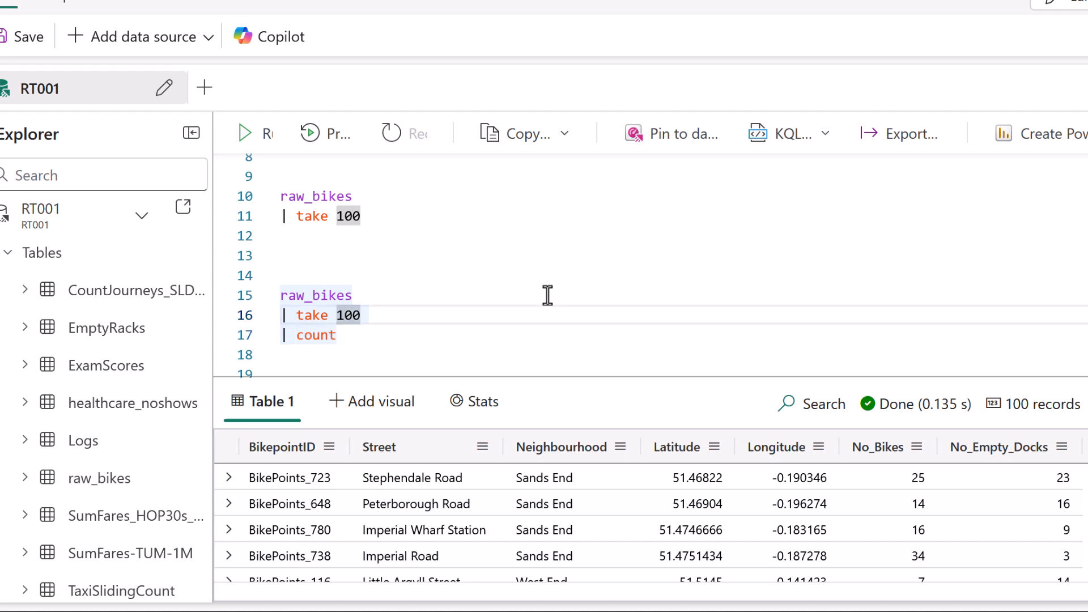
{"action": "left_click", "coordinate": [497, 326]}
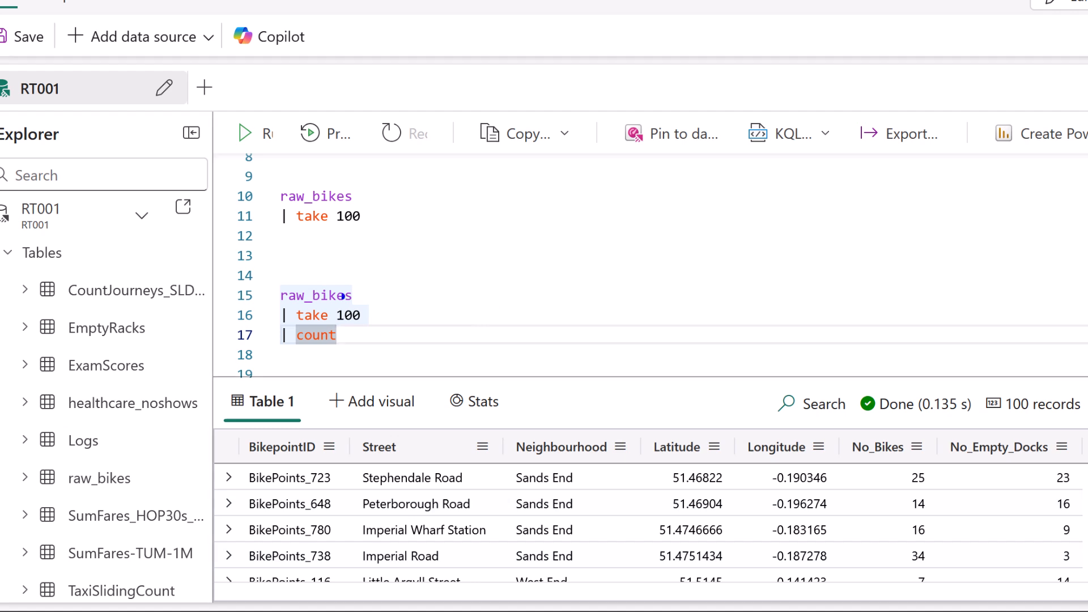
Run the new raw_bikes | take 100 | count query and check its Count result.
{"action": "left_click_drag", "start_coordinate": [270, 289], "coordinate": [278, 313]}
{"action": "left_click_drag", "start_coordinate": [270, 315], "coordinate": [276, 334]}
{"action": "mouse_move", "coordinate": [363, 292]}
{"action": "left_mouse_down"}
{"action": "mouse_move", "coordinate": [383, 291]}
{"action": "mouse_move", "coordinate": [395, 320]}
{"action": "left_mouse_up"}
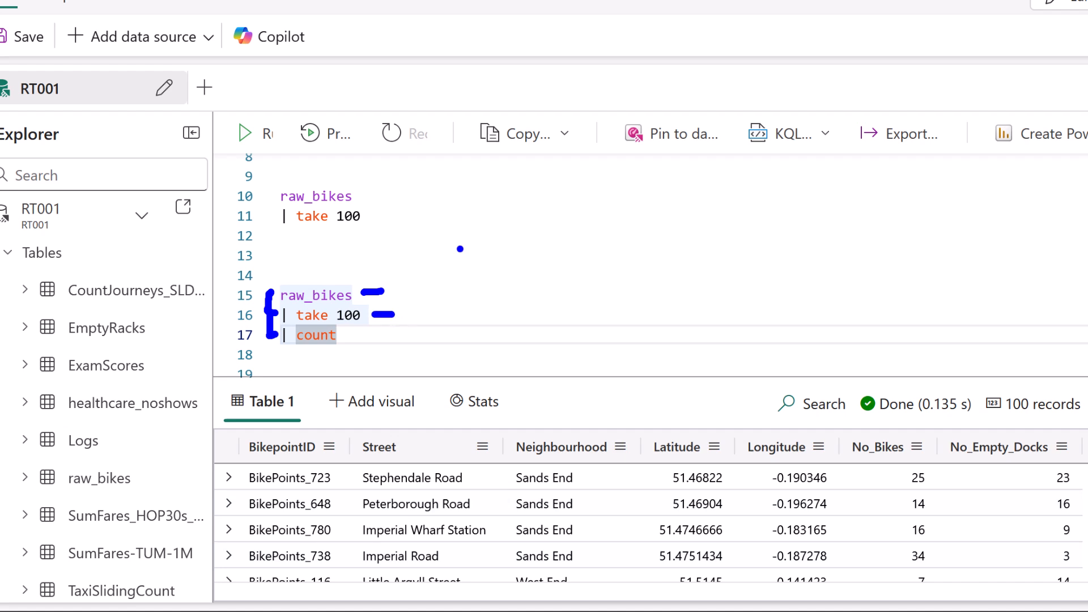
{"action": "key", "text": "Escape"}
{"action": "key", "text": "shift+Return"}
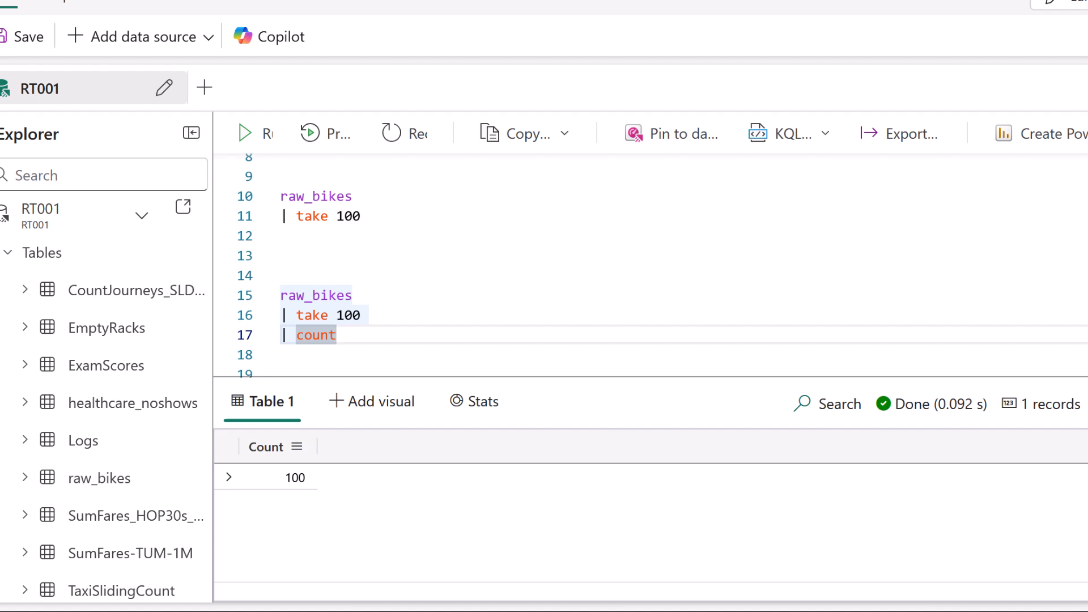
Select only the raw_bikes line of the Drill 1.3 query and run it to view the whole table.
{"action": "scroll", "coordinate": [459, 284], "scroll_direction": "down", "scroll_amount": 3}
{"action": "left_click", "coordinate": [459, 283]}
{"action": "left_click", "coordinate": [514, 210]}
{"action": "left_click", "coordinate": [433, 231]}
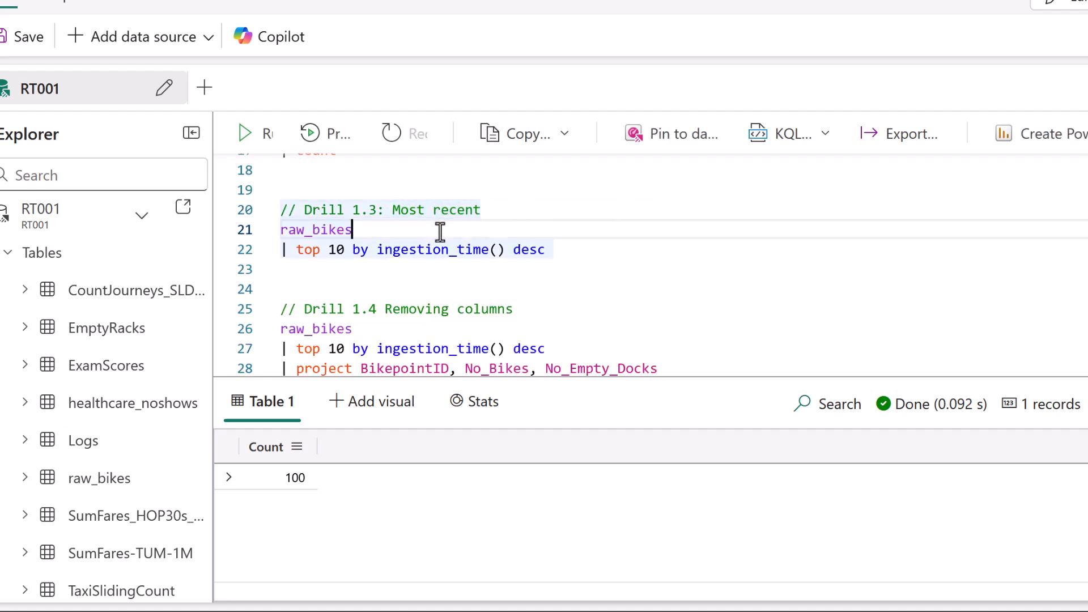
{"action": "key", "text": "Down"}
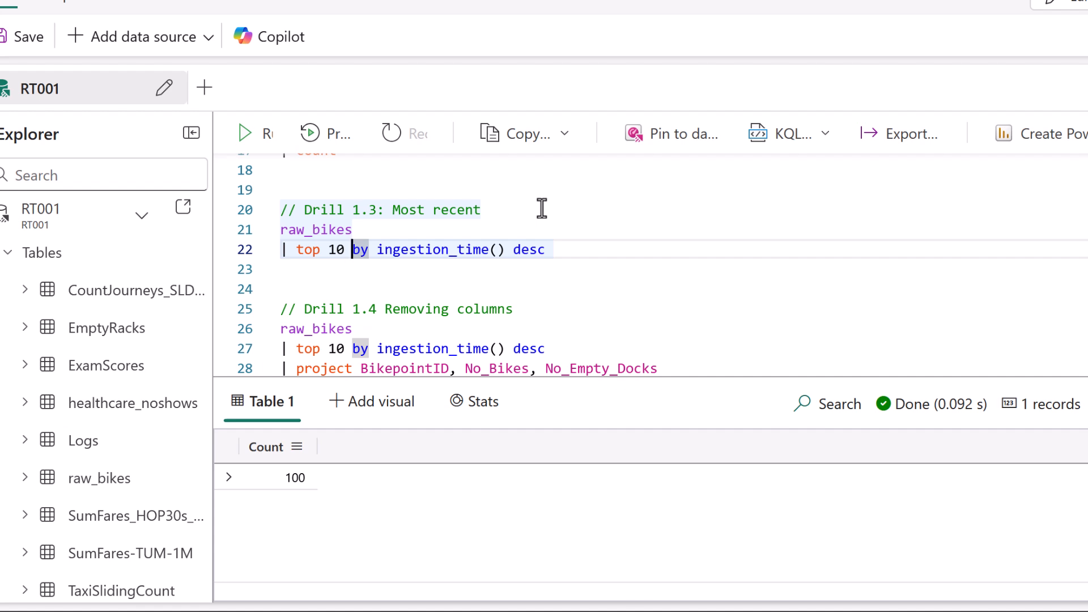
{"action": "left_click", "coordinate": [346, 228]}
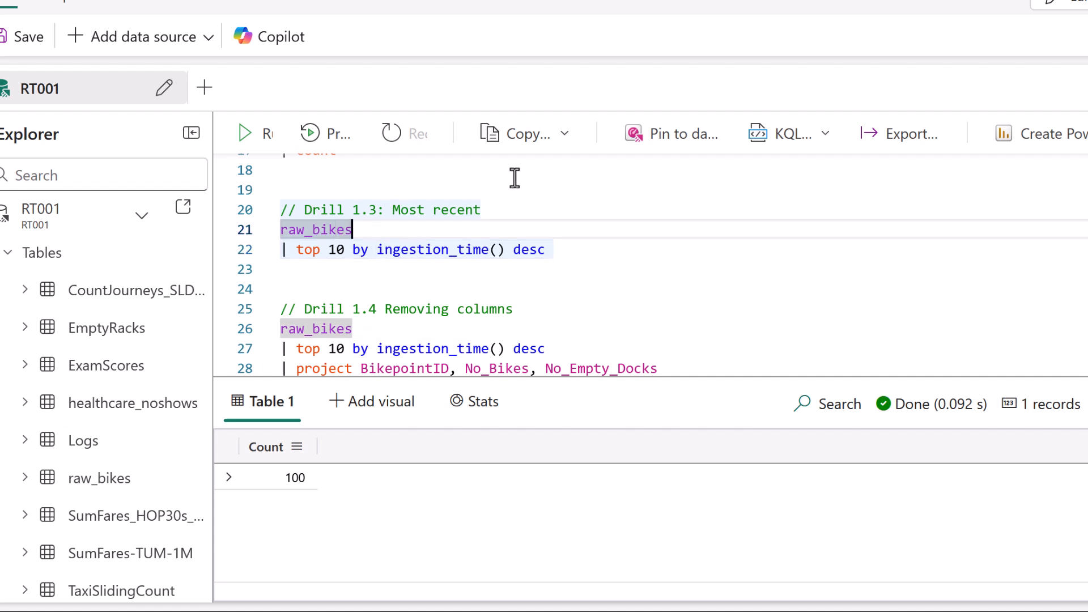
{"action": "key", "text": "shift+Home"}
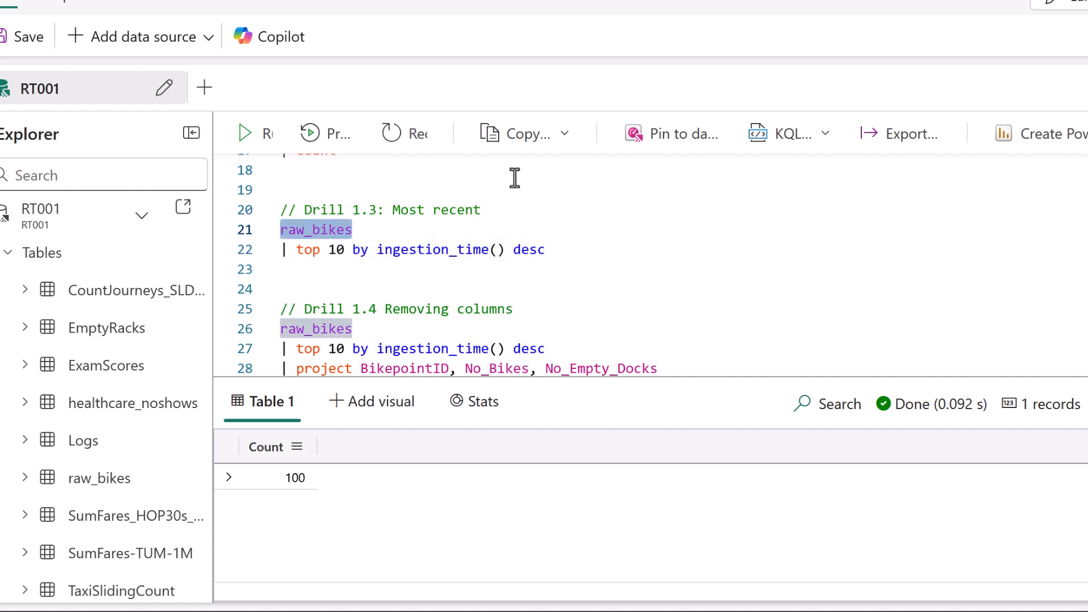
{"action": "key", "text": "shift+Return"}
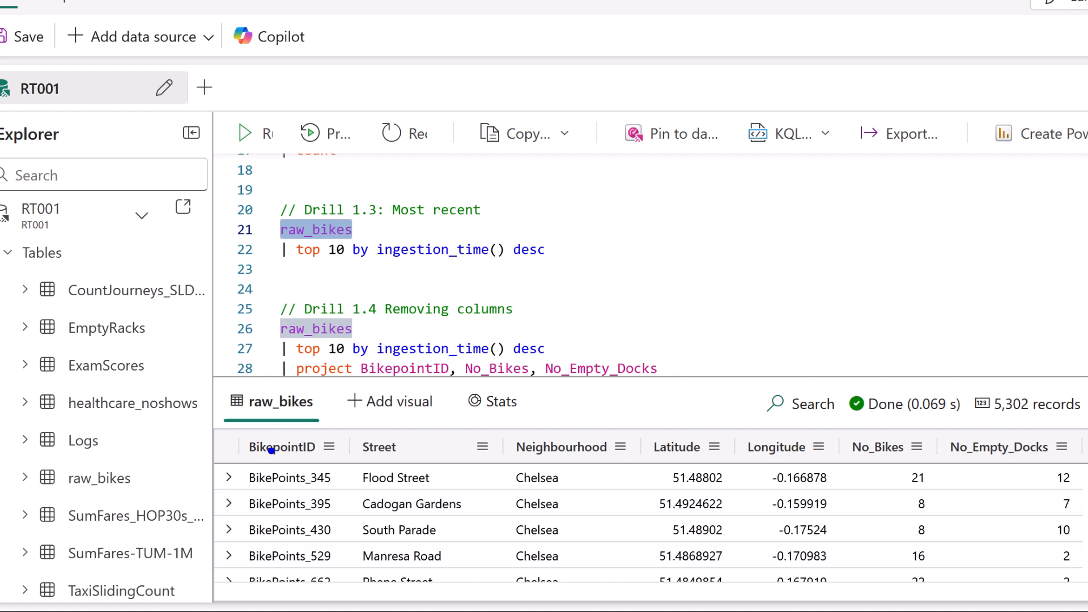
Run the full Drill 1.3 query, raw_bikes | top 10 by ingestion_time() desc.
{"action": "left_click_drag", "start_coordinate": [383, 266], "coordinate": [537, 269]}
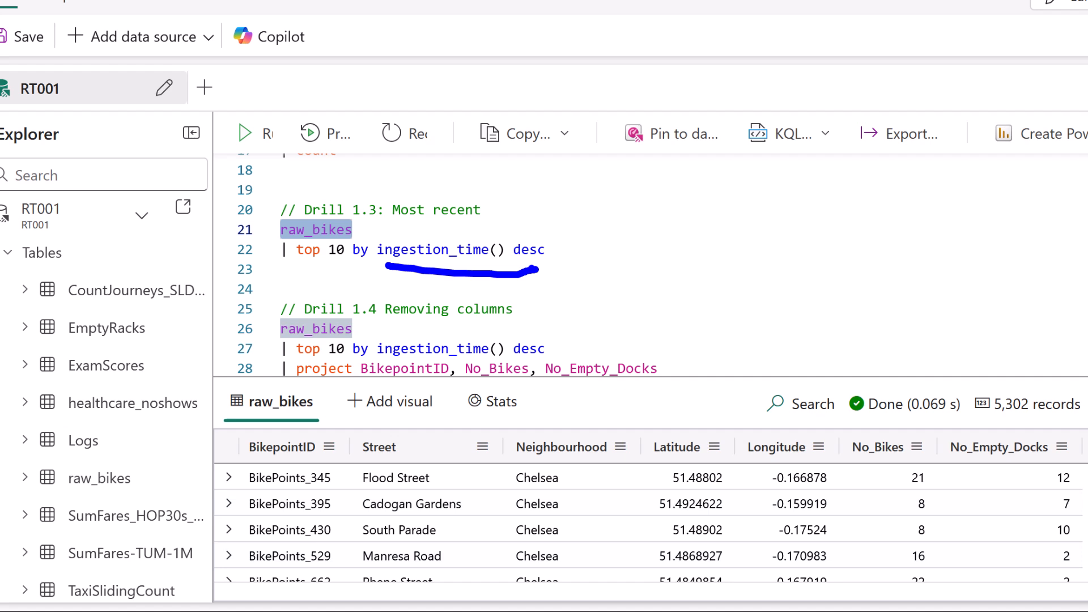
{"action": "left_click_drag", "start_coordinate": [376, 271], "coordinate": [558, 269]}
{"action": "left_click_drag", "start_coordinate": [343, 271], "coordinate": [297, 277]}
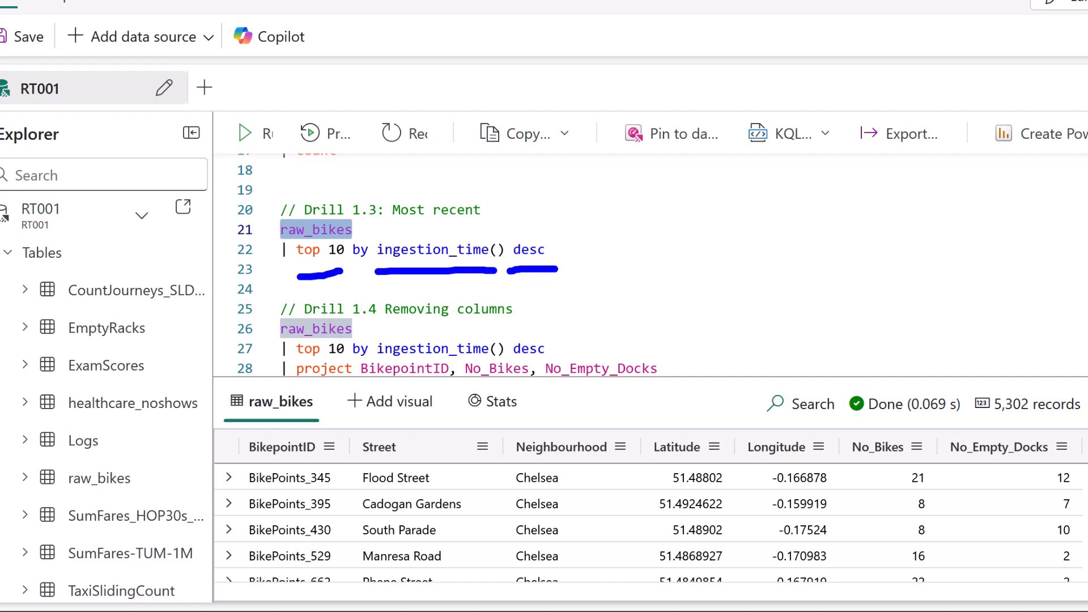
{"action": "left_click", "coordinate": [336, 229]}
{"action": "key", "text": "shift+Return"}
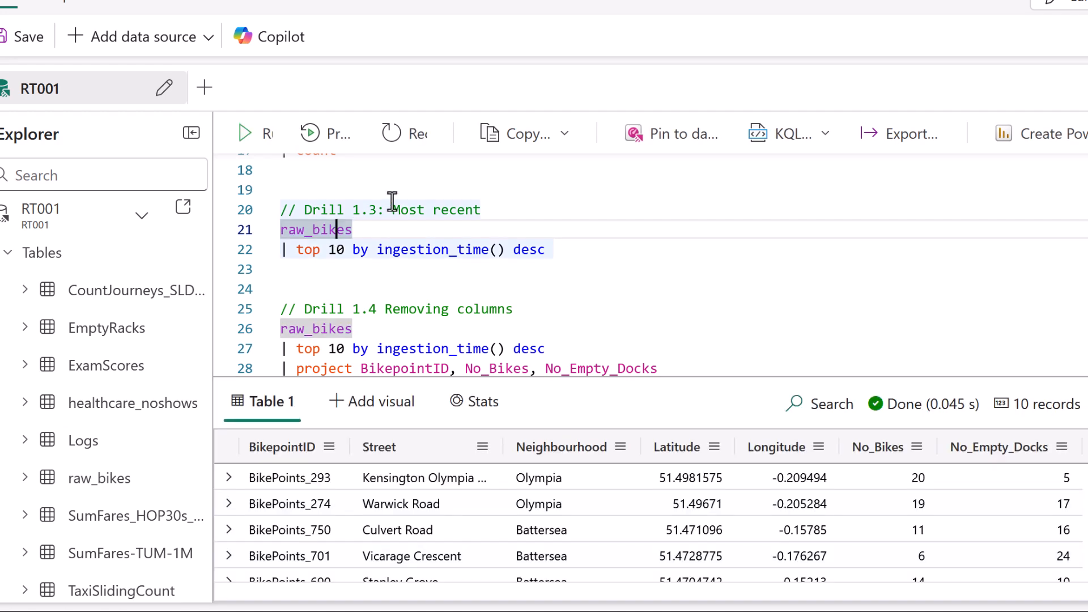
Examine which columns the project operator in Drill 1.4 keeps and which of the current result columns it drops.
{"action": "scroll", "coordinate": [647, 218], "scroll_direction": "down", "scroll_amount": 3}
{"action": "left_click", "coordinate": [852, 262]}
{"action": "key", "text": "Left"}
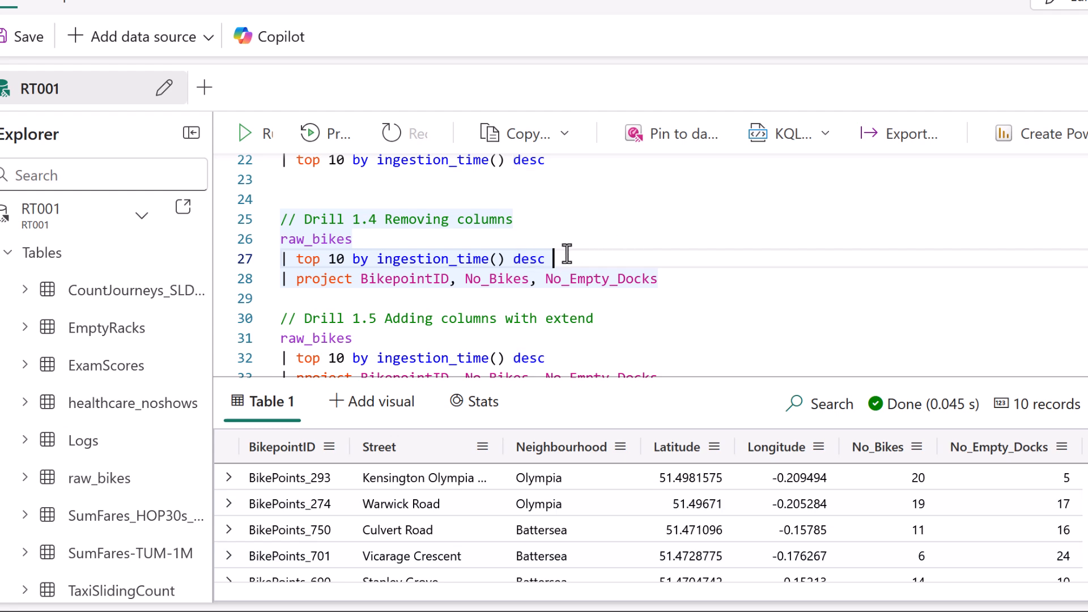
{"action": "left_click_drag", "start_coordinate": [291, 259], "coordinate": [623, 256]}
{"action": "left_click", "coordinate": [622, 256]}
{"action": "key", "text": "ctrl+2"}
{"action": "left_click_drag", "start_coordinate": [373, 302], "coordinate": [402, 301]}
{"action": "left_click_drag", "start_coordinate": [476, 298], "coordinate": [502, 298]}
{"action": "left_click_drag", "start_coordinate": [568, 299], "coordinate": [607, 298]}
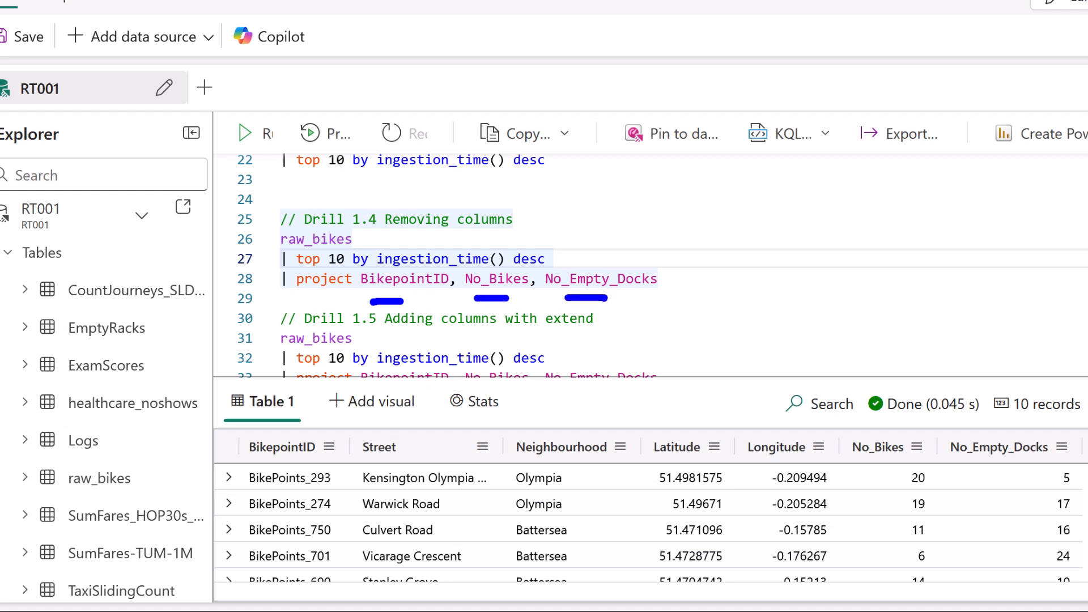
{"action": "left_click_drag", "start_coordinate": [583, 437], "coordinate": [520, 491]}
{"action": "left_click_drag", "start_coordinate": [535, 441], "coordinate": [608, 499]}
{"action": "left_click_drag", "start_coordinate": [441, 443], "coordinate": [397, 490]}
{"action": "left_click_drag", "start_coordinate": [370, 449], "coordinate": [505, 494]}
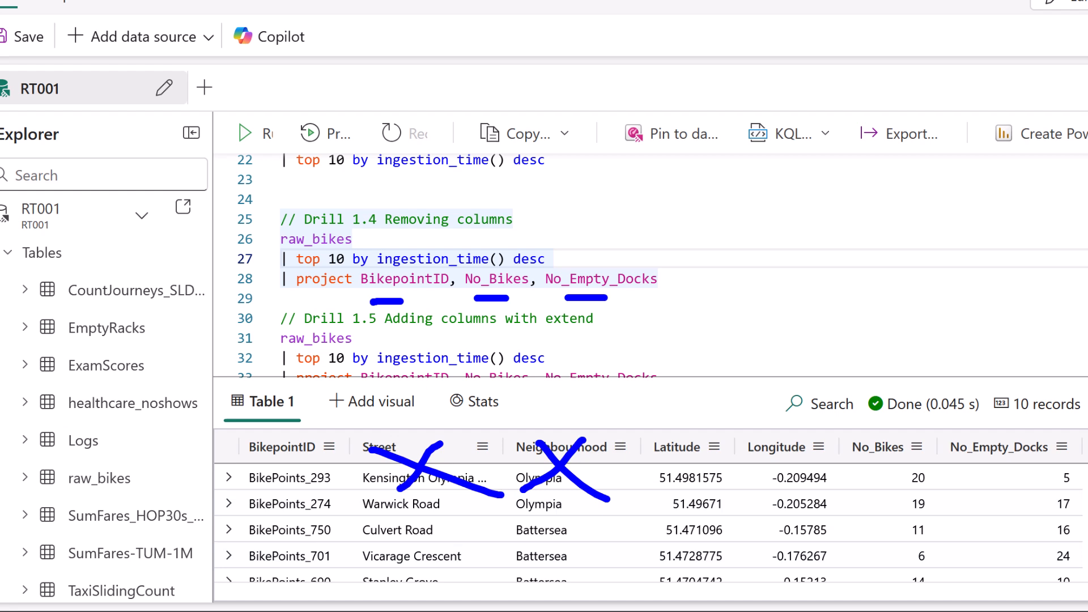
{"action": "left_click_drag", "start_coordinate": [736, 446], "coordinate": [689, 489]}
{"action": "left_click_drag", "start_coordinate": [677, 447], "coordinate": [730, 472]}
{"action": "left_click_drag", "start_coordinate": [790, 450], "coordinate": [768, 487]}
{"action": "left_click_drag", "start_coordinate": [763, 454], "coordinate": [798, 480]}
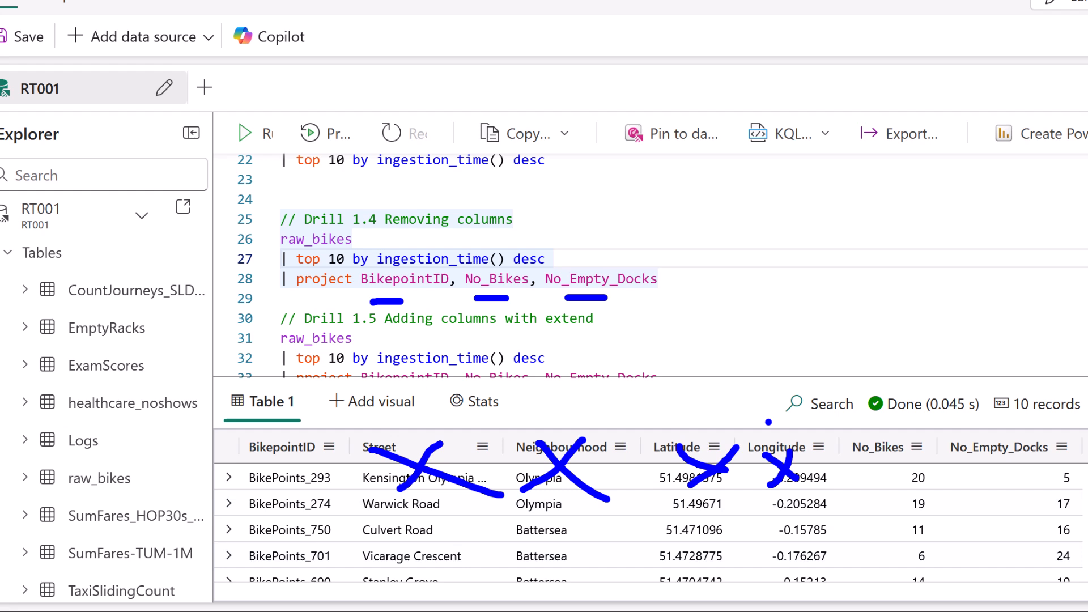
Run the Drill 1.4 query, which projects only BikepointID, No_Bikes and No_Empty_Docks.
{"action": "key", "text": "e"}
{"action": "left_click_drag", "start_coordinate": [295, 301], "coordinate": [367, 297]}
{"action": "key", "text": "Escape"}
{"action": "left_click", "coordinate": [385, 279]}
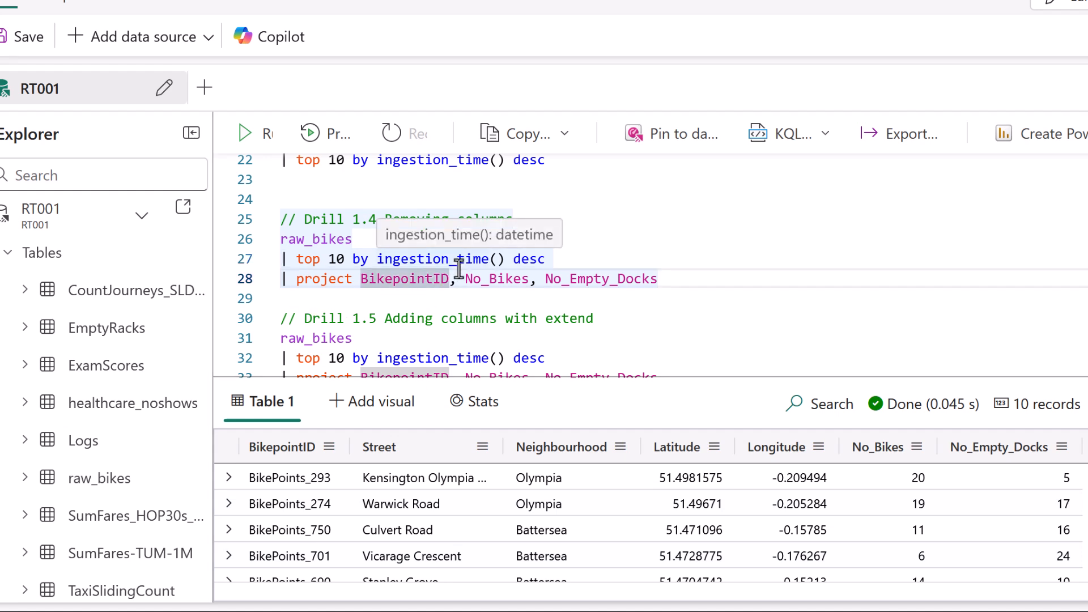
{"action": "key", "text": "shift+Return"}
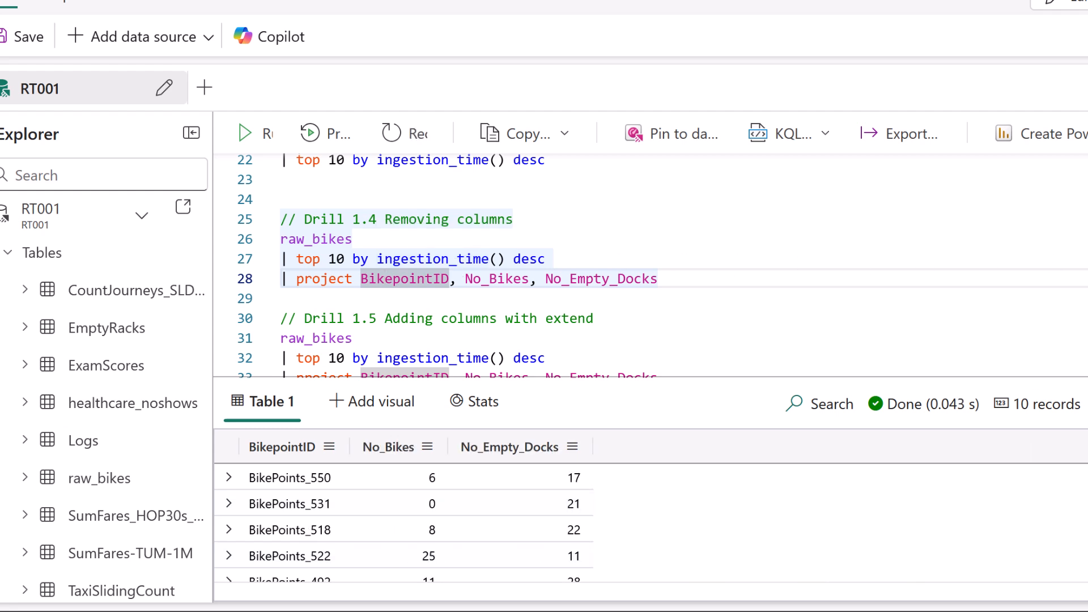
Review the extend line of Drill 1.5 and run that query to add an IngestionTS column from ingestion_time().
{"action": "scroll", "coordinate": [650, 265], "scroll_direction": "down", "scroll_amount": 2}
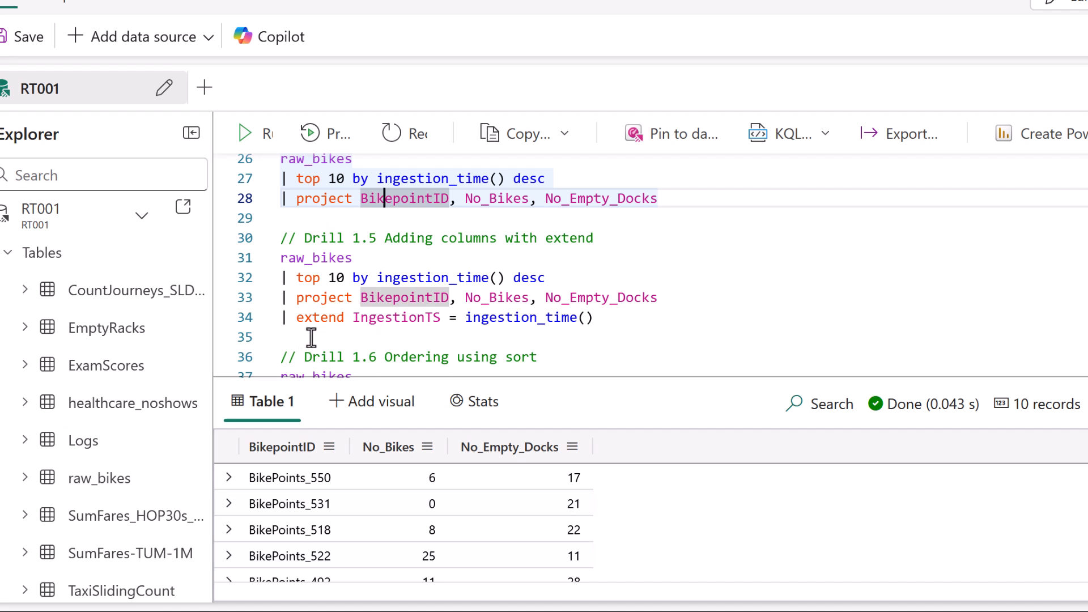
{"action": "left_click_drag", "start_coordinate": [300, 336], "coordinate": [327, 334]}
{"action": "key", "text": "Escape"}
{"action": "left_click", "coordinate": [400, 317]}
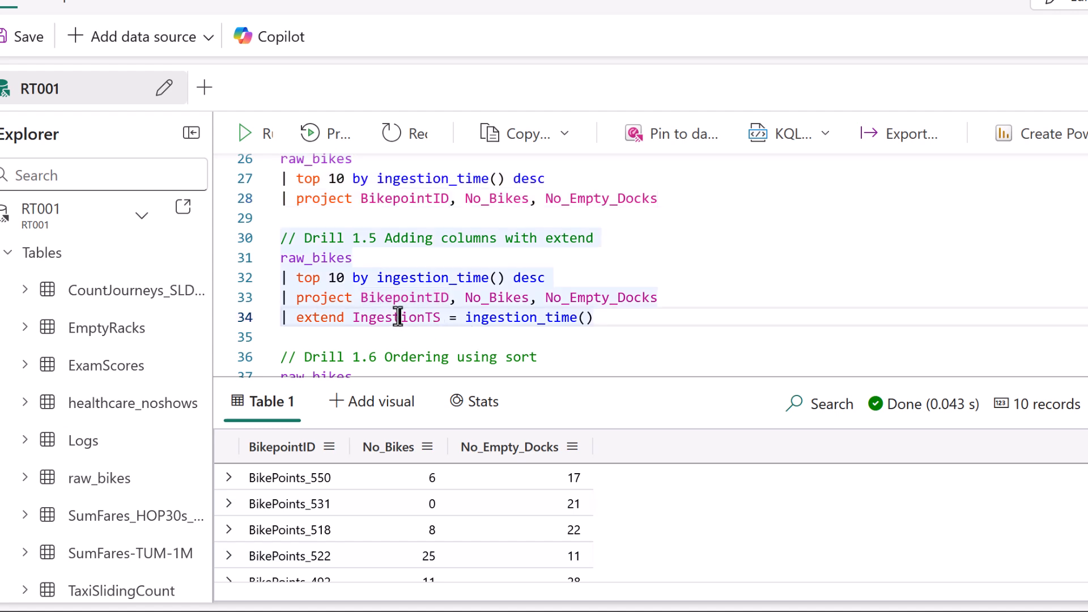
{"action": "key", "text": "Left"}
{"action": "key", "text": "Left"}
{"action": "key", "text": "Left"}
{"action": "key", "text": "Left"}
{"action": "key", "text": "Left"}
{"action": "key", "text": "Left"}
{"action": "key", "text": "Left"}
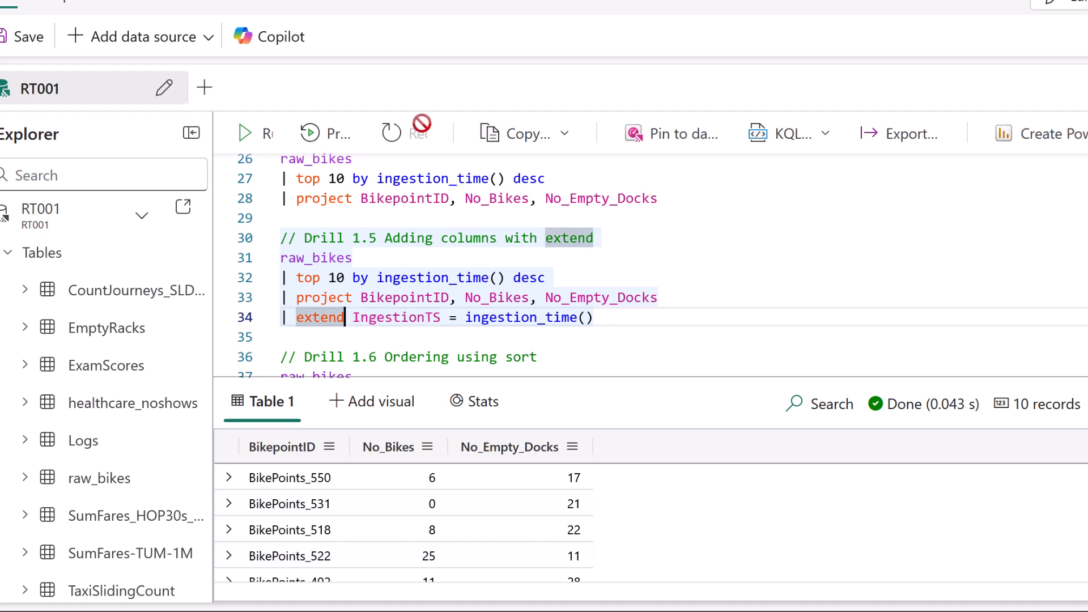
{"action": "left_click_drag", "start_coordinate": [357, 344], "coordinate": [606, 336]}
{"action": "key", "text": "Escape"}
{"action": "key", "text": "shift+Return"}
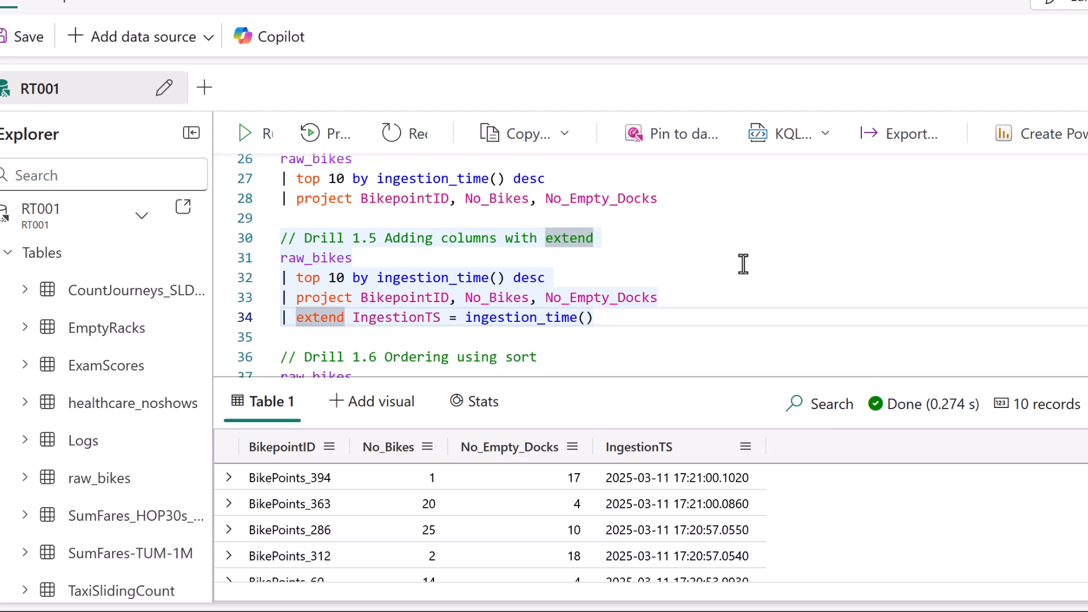
Review the sort by BikepointID asc line of Drill 1.6 and run that query.
{"action": "key", "text": "Down"}
{"action": "key", "text": "Down"}
{"action": "key", "text": "Down"}
{"action": "key", "text": "Down"}
{"action": "key", "text": "Down"}
{"action": "key", "text": "Down"}
{"action": "key", "text": "Down"}
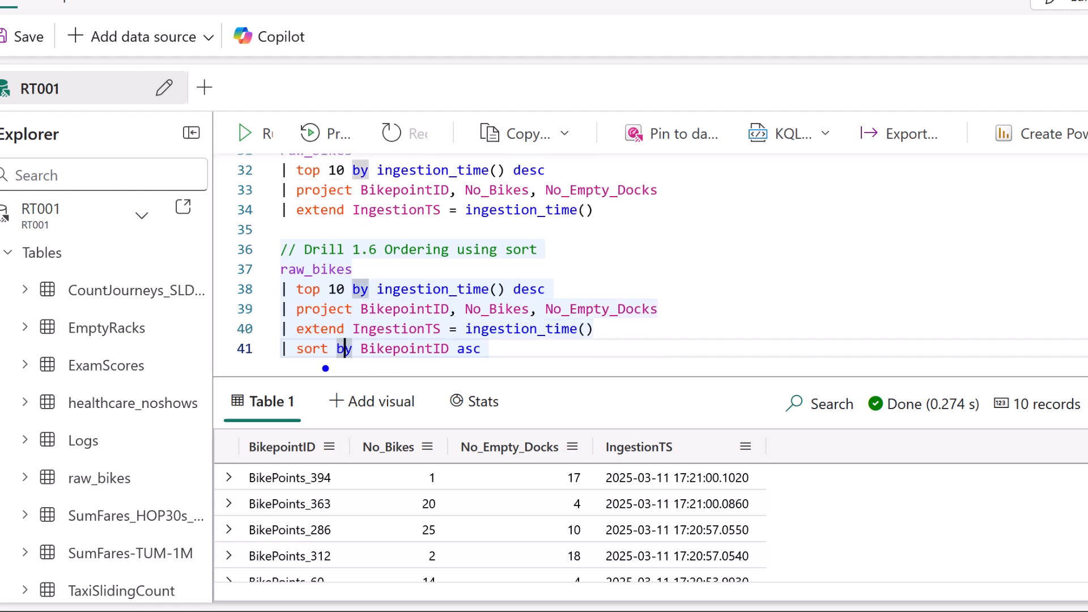
{"action": "left_click_drag", "start_coordinate": [294, 366], "coordinate": [418, 369]}
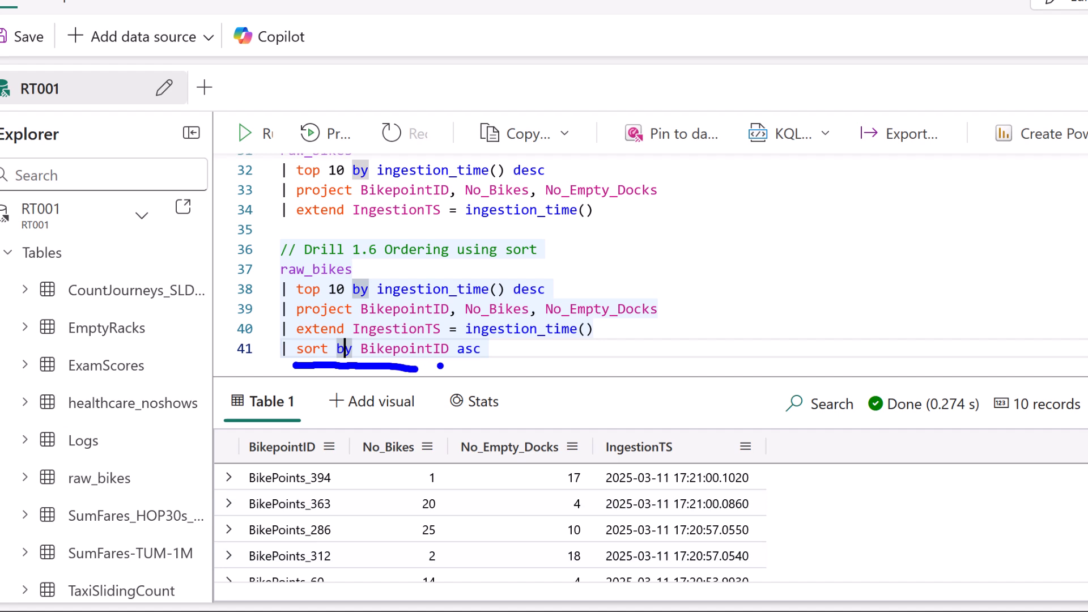
{"action": "key", "text": "Escape"}
{"action": "left_click", "coordinate": [417, 349]}
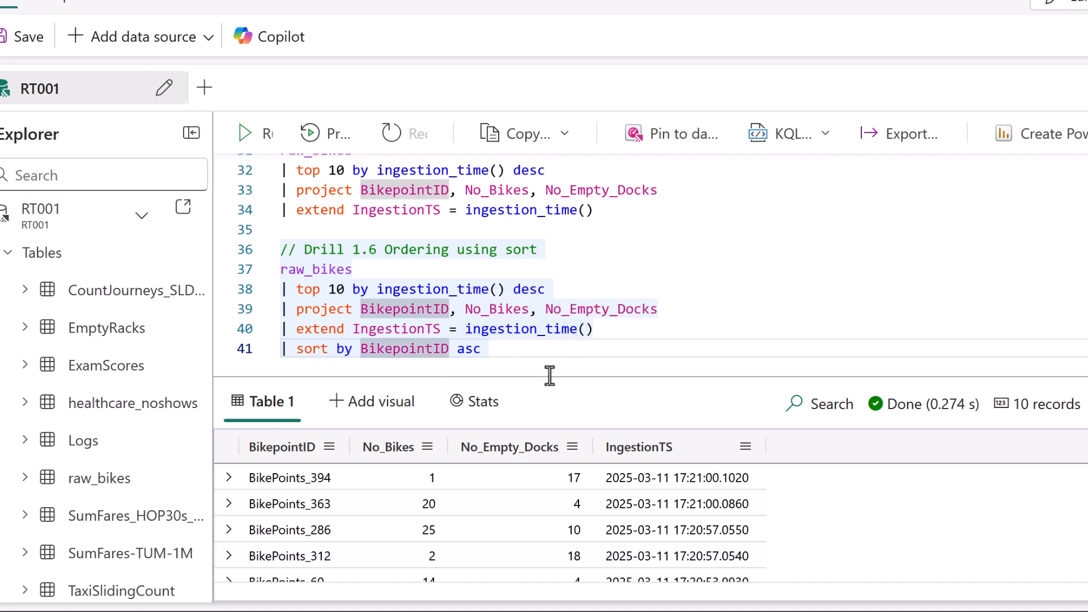
{"action": "left_click_drag", "start_coordinate": [461, 366], "coordinate": [490, 363]}
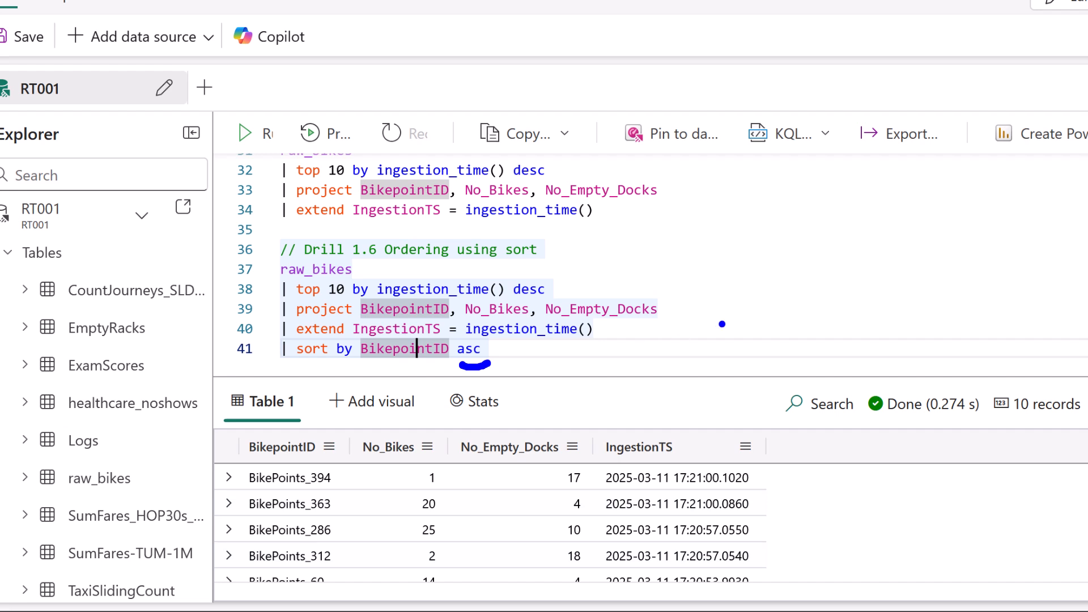
{"action": "key", "text": "Escape"}
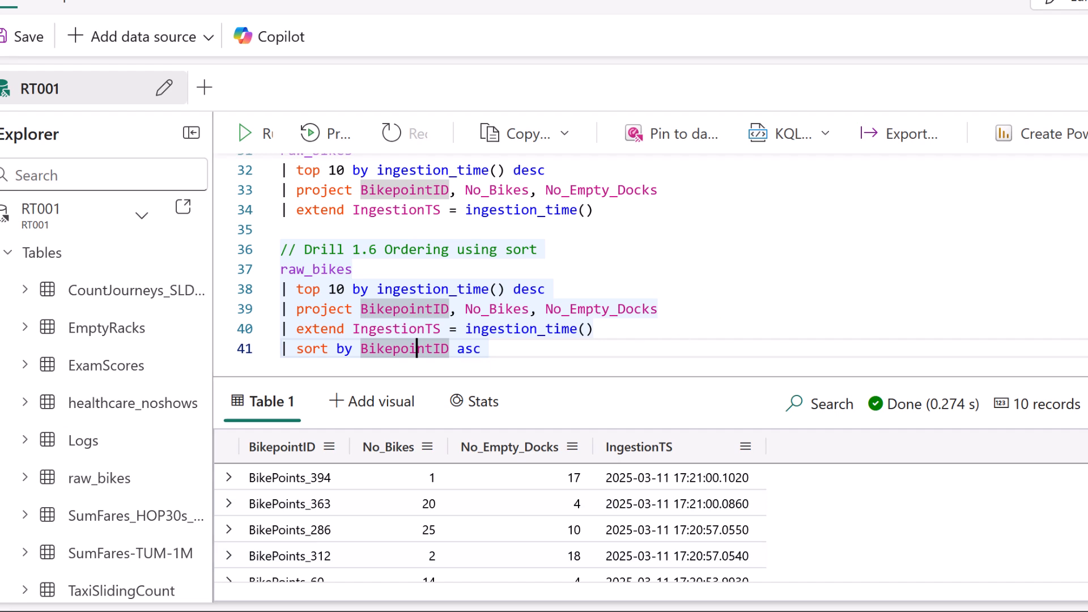
{"action": "key", "text": "shift+Return"}
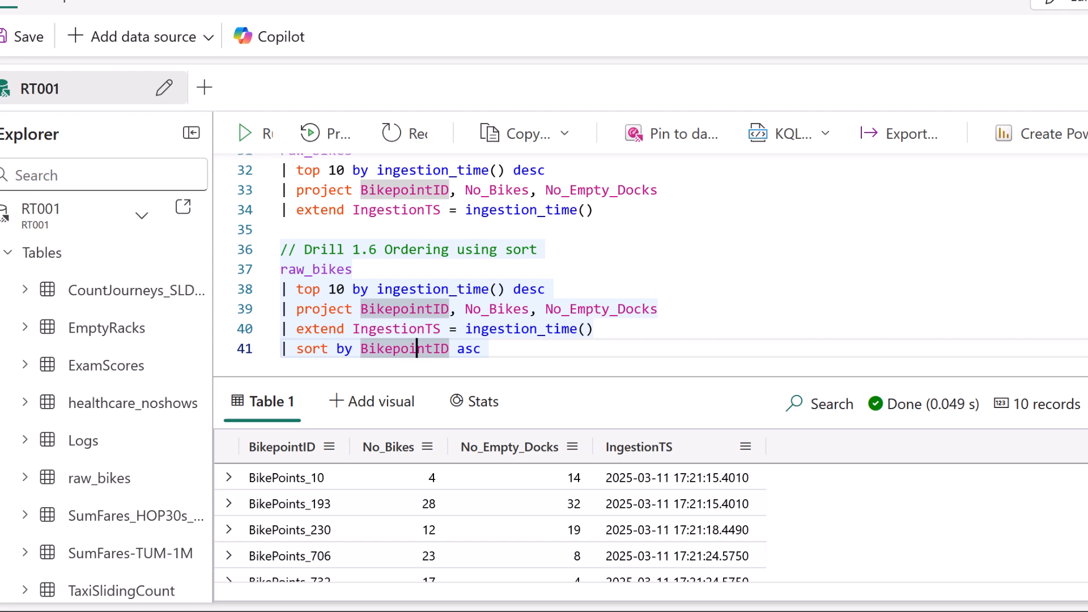
Remove asc from the Drill 1.6 sort line, rerun the query and check the default order of the BikepointID values.
{"action": "key", "text": "Right"}
{"action": "key", "text": "Right"}
{"action": "key", "text": "Right"}
{"action": "key", "text": "Right"}
{"action": "key", "text": "Right"}
{"action": "key", "text": "Right"}
{"action": "key", "text": "Right"}
{"action": "key", "text": "Right"}
{"action": "key", "text": "ctrl+shift+Left"}
{"action": "type", "text": "a"}
{"action": "key", "text": "BackSpace"}
{"action": "key", "text": "shift+Return"}
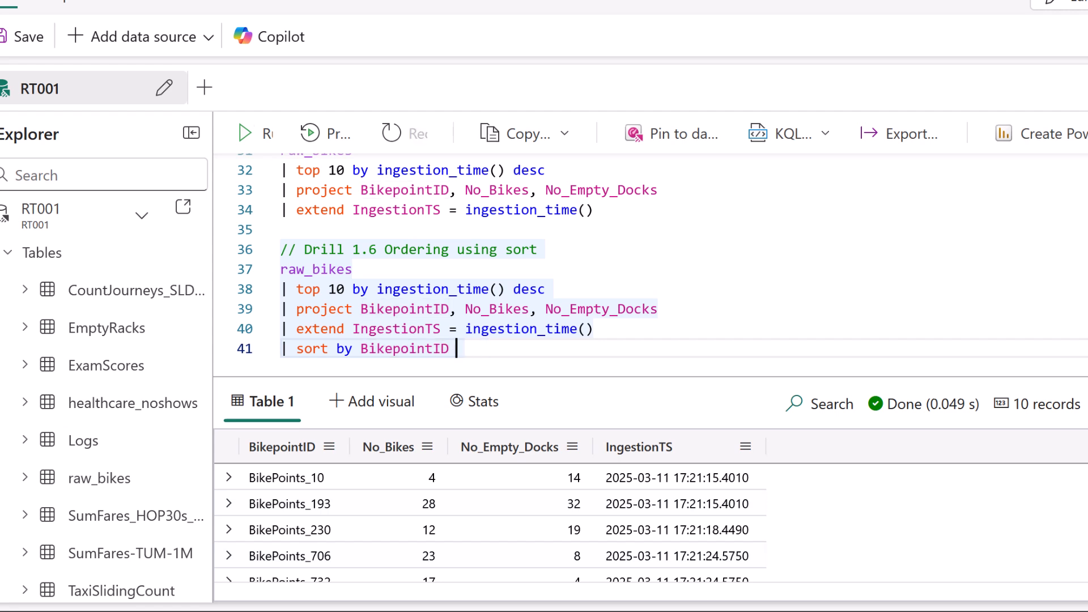
{"action": "mouse_move", "coordinate": [347, 478]}
{"action": "left_mouse_down"}
{"action": "mouse_move", "coordinate": [354, 568]}
{"action": "mouse_move", "coordinate": [377, 532]}
{"action": "left_mouse_up"}
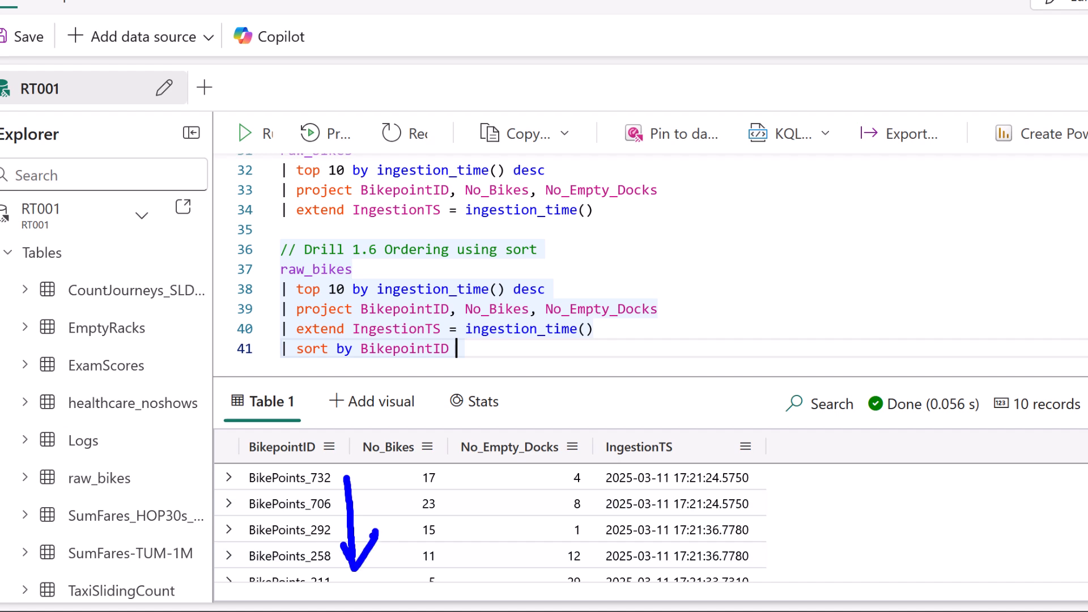
{"action": "left_click", "coordinate": [335, 494]}
{"action": "left_click_drag", "start_coordinate": [330, 477], "coordinate": [347, 495]}
{"action": "mouse_move", "coordinate": [342, 521]}
{"action": "left_mouse_down"}
{"action": "mouse_move", "coordinate": [356, 522]}
{"action": "mouse_move", "coordinate": [356, 545]}
{"action": "left_mouse_up"}
{"action": "key", "text": "Escape"}
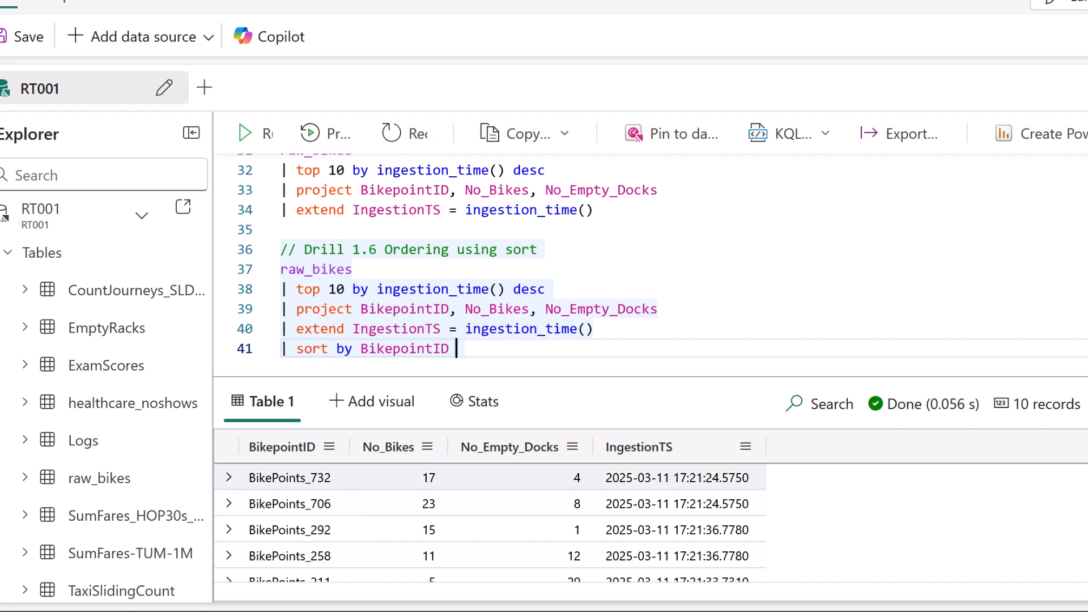
Restore asc after sort by BikepointID in Drill 1.6 and rerun the query.
{"action": "type", "text": "asc"}
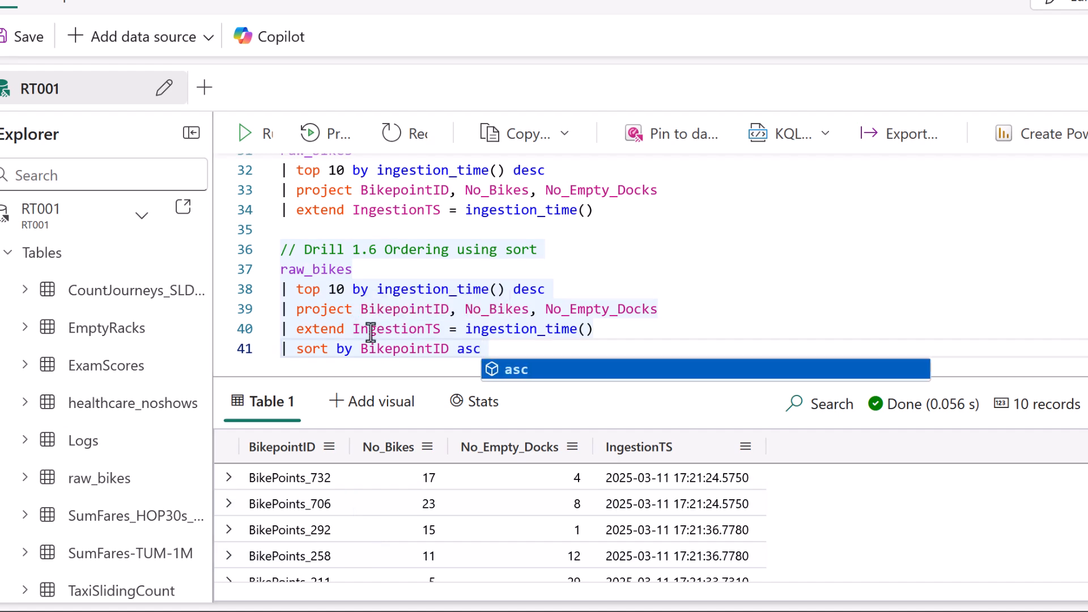
{"action": "key", "text": "shift+Return"}
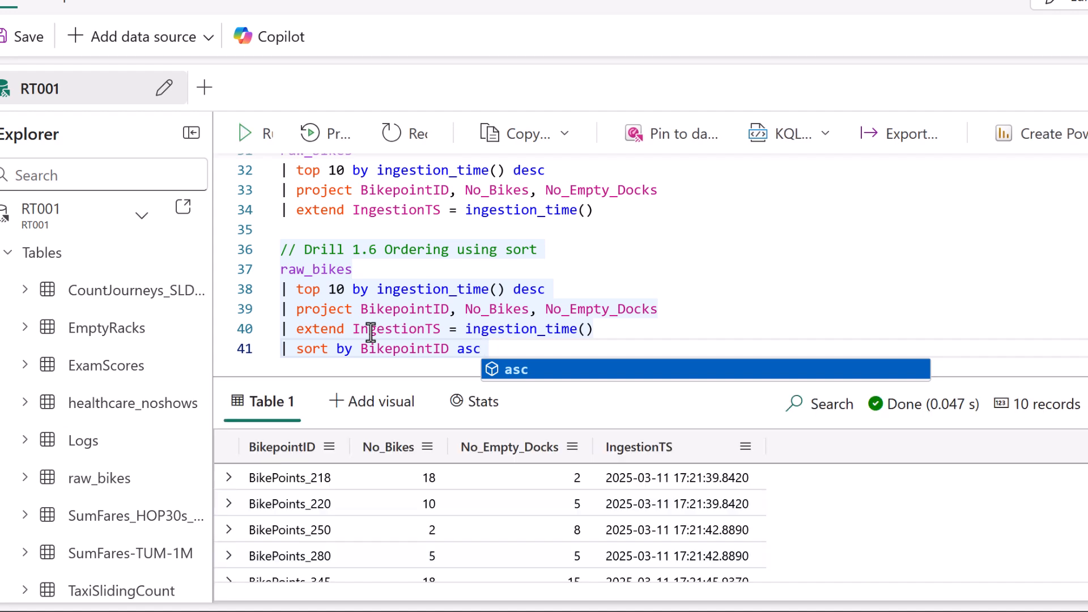
{"action": "left_click", "coordinate": [966, 323]}
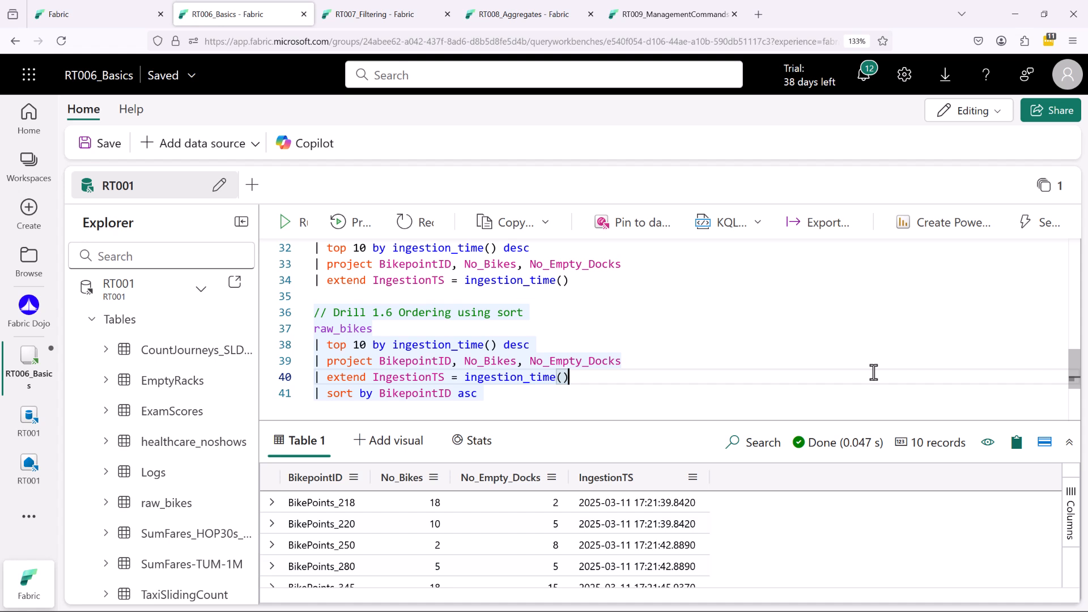
Switch to the RT007_Filtering queryset and review its first query, the case-sensitive filter where Neighbourhood == "Mile End".
{"action": "left_click", "coordinate": [368, 16]}
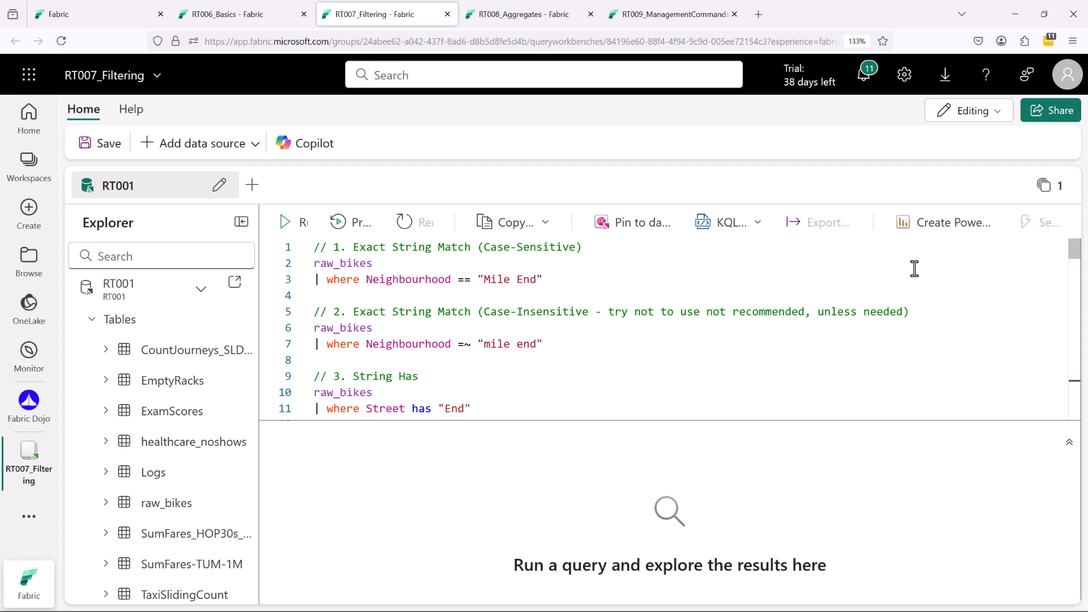
{"action": "left_click", "coordinate": [481, 263]}
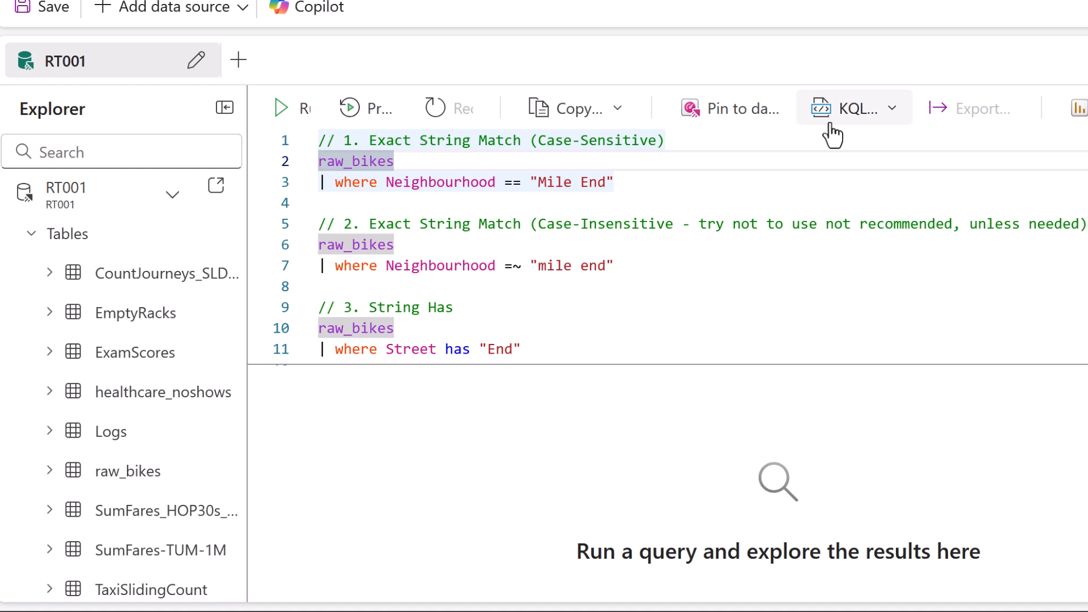
{"action": "left_click_drag", "start_coordinate": [337, 200], "coordinate": [385, 200]}
{"action": "left_click_drag", "start_coordinate": [402, 199], "coordinate": [619, 203]}
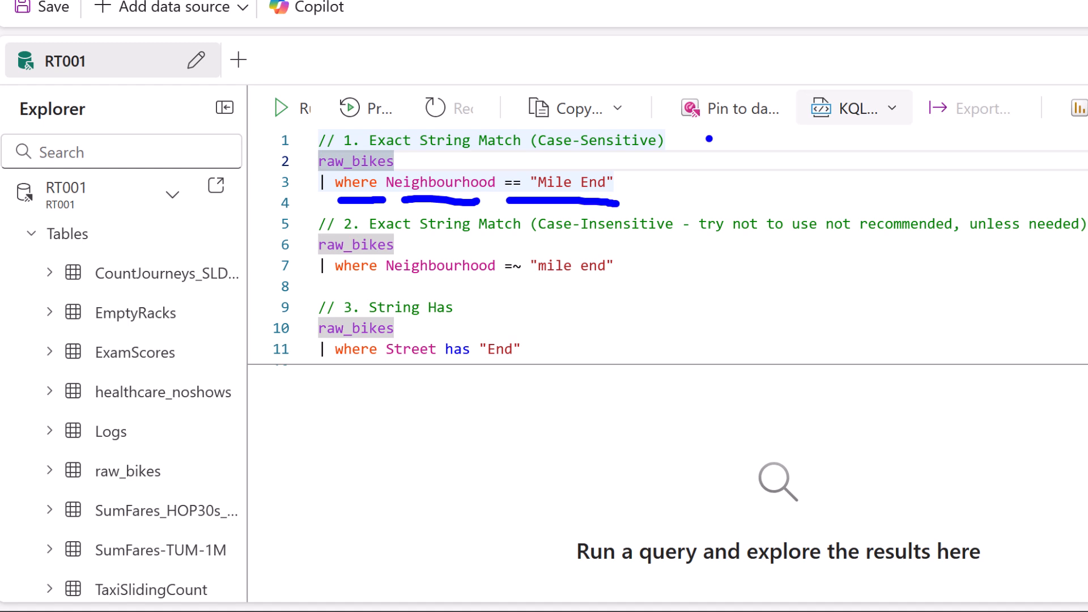
{"action": "key", "text": "Escape"}
{"action": "mouse_move", "coordinate": [505, 200]}
{"action": "left_mouse_down"}
{"action": "mouse_move", "coordinate": [534, 176]}
{"action": "mouse_move", "coordinate": [522, 202]}
{"action": "left_mouse_up"}
{"action": "key", "text": "Escape"}
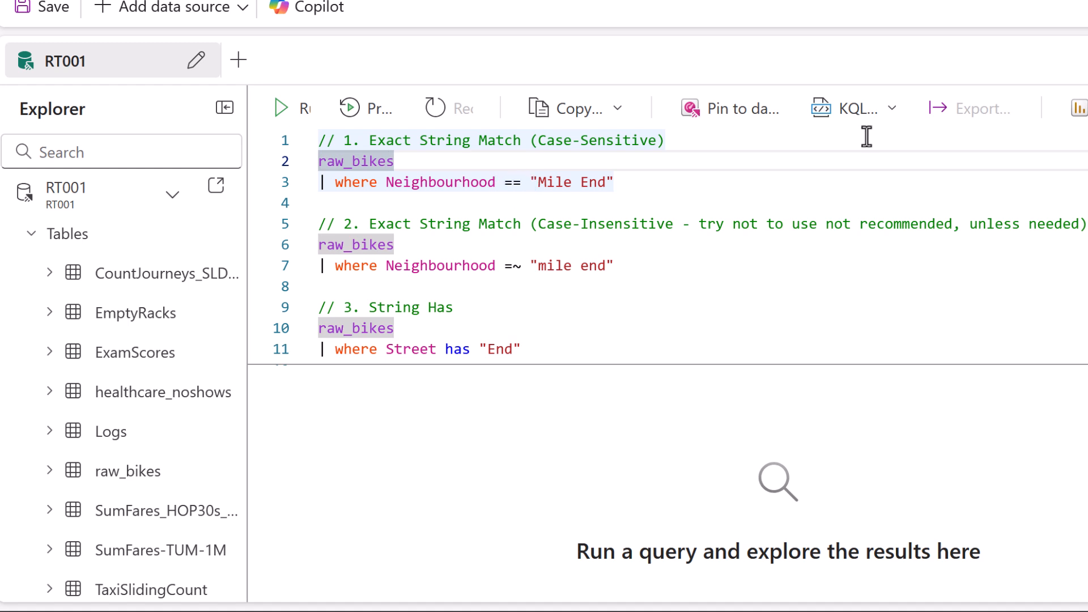
Compare the case-sensitive == "Mile End" filter in query 1 with the case-insensitive =~ "mile end" filter in query 2.
{"action": "left_click_drag", "start_coordinate": [530, 195], "coordinate": [616, 201]}
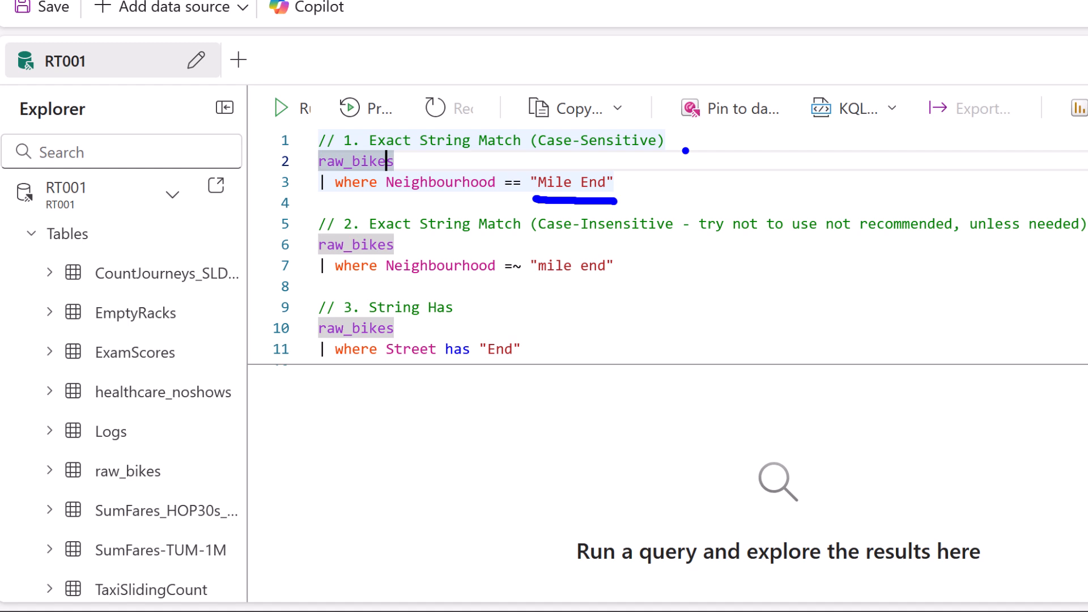
{"action": "left_click_drag", "start_coordinate": [541, 240], "coordinate": [665, 242]}
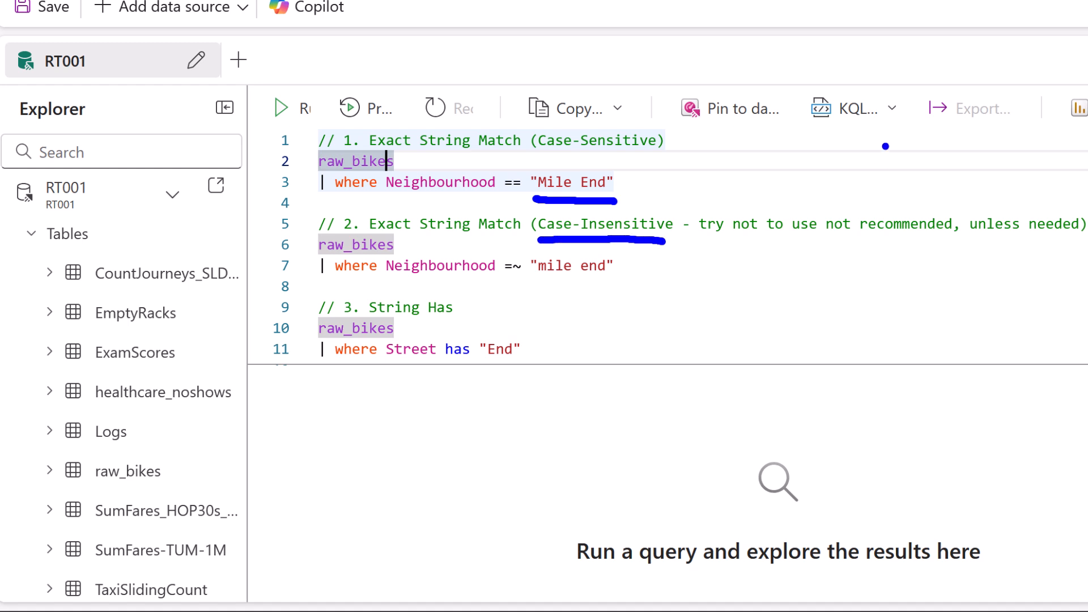
{"action": "left_click_drag", "start_coordinate": [509, 277], "coordinate": [522, 279]}
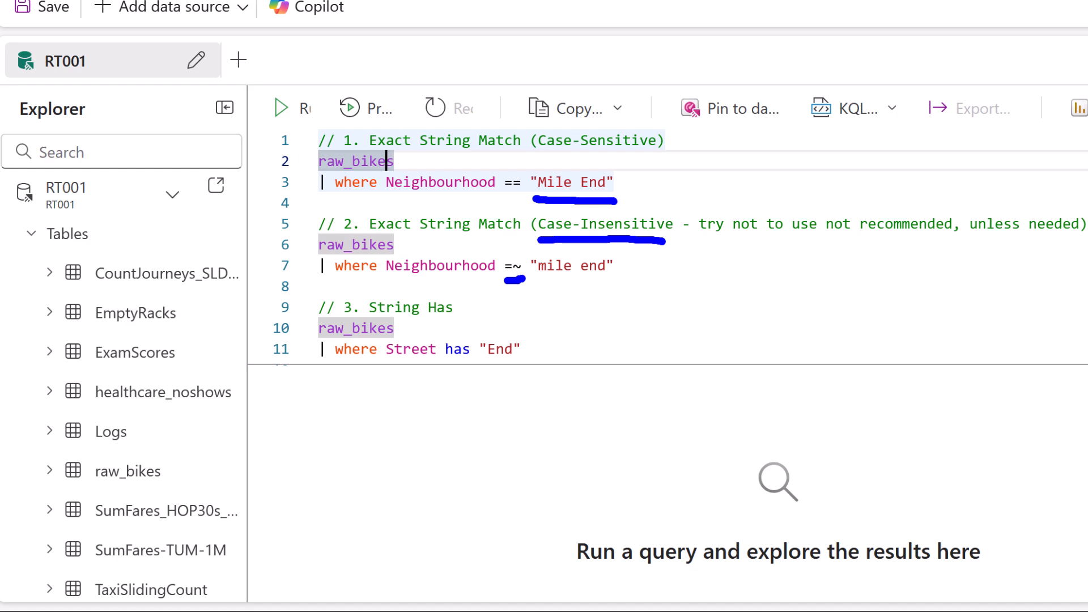
{"action": "mouse_move", "coordinate": [502, 279]}
{"action": "left_mouse_down"}
{"action": "mouse_move", "coordinate": [530, 280]}
{"action": "mouse_move", "coordinate": [492, 240]}
{"action": "mouse_move", "coordinate": [504, 290]}
{"action": "left_mouse_up"}
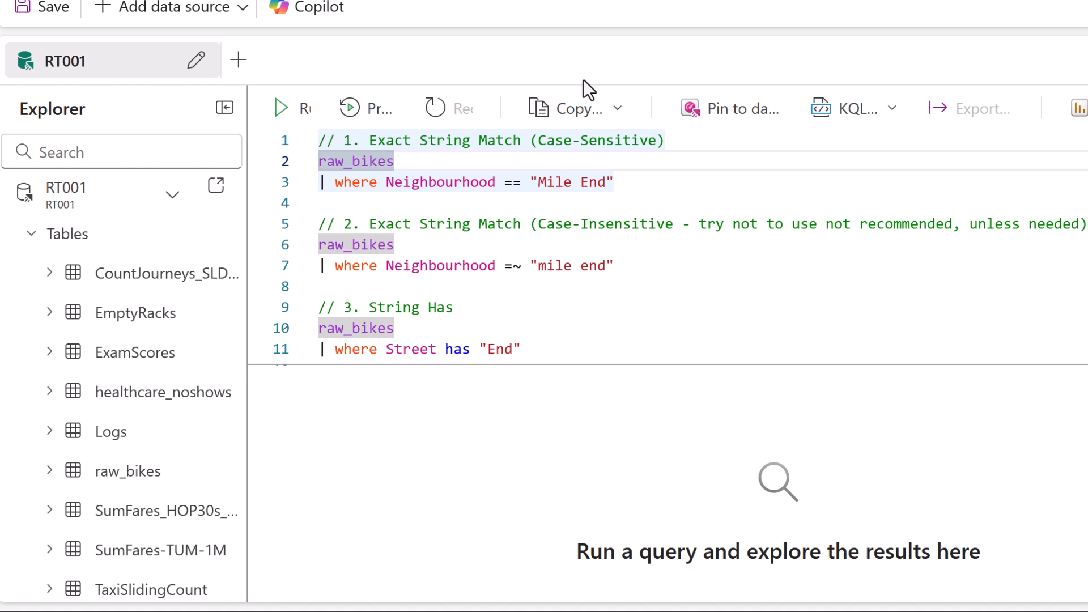
{"action": "mouse_move", "coordinate": [527, 161]}
{"action": "left_mouse_down"}
{"action": "mouse_move", "coordinate": [652, 164]}
{"action": "mouse_move", "coordinate": [566, 199]}
{"action": "mouse_move", "coordinate": [490, 179]}
{"action": "left_mouse_up"}
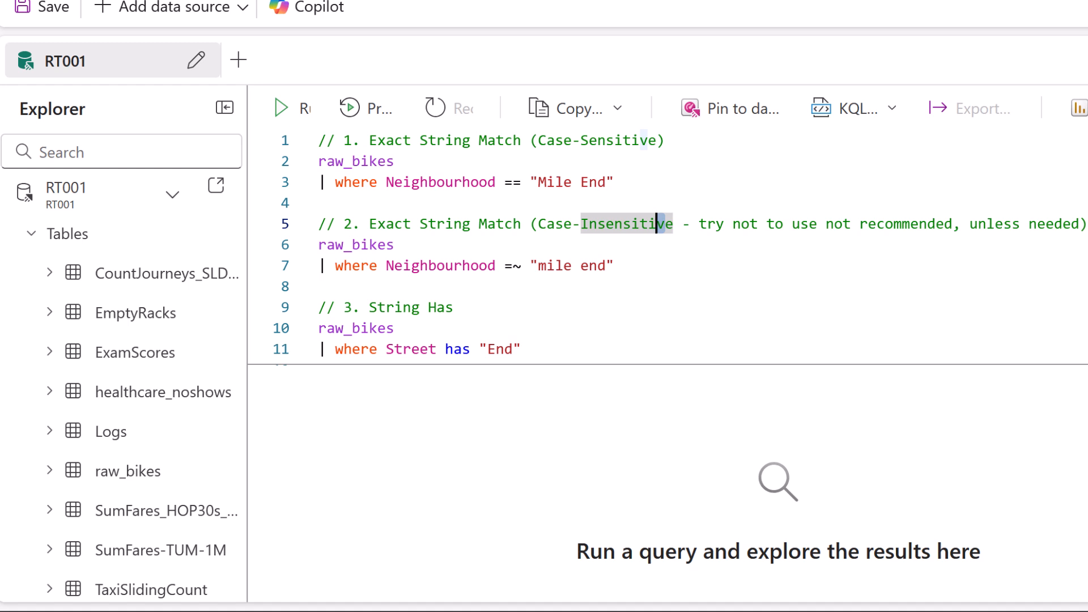
Review the has and contains queries (3 and 4), and run query 3 with where Street has "End".
{"action": "scroll", "coordinate": [668, 247], "scroll_direction": "down", "scroll_amount": 1}
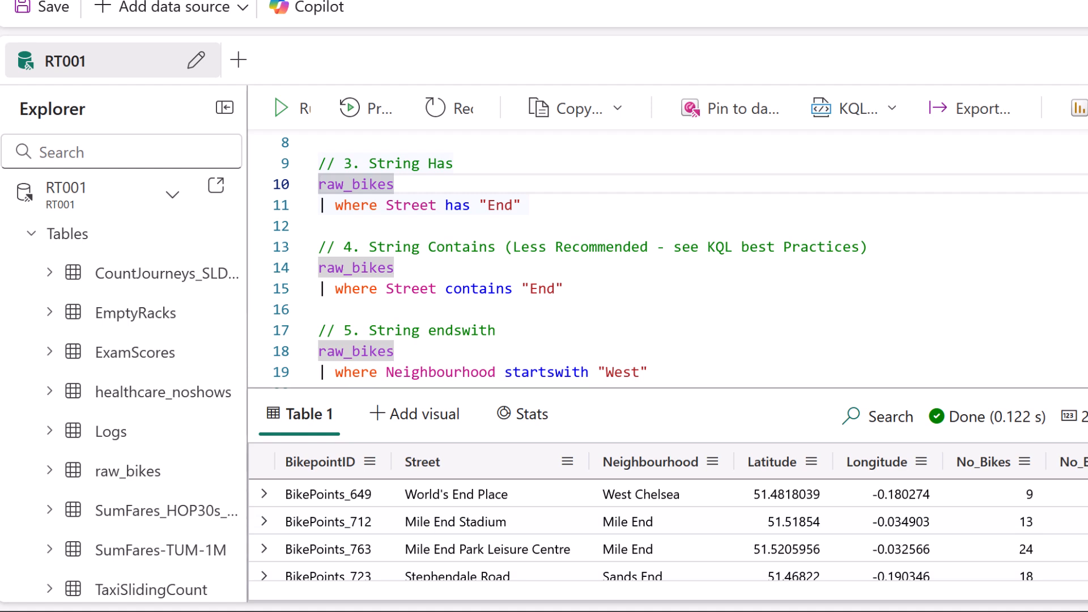
{"action": "mouse_move", "coordinate": [335, 146]}
{"action": "left_mouse_down"}
{"action": "mouse_move", "coordinate": [319, 143]}
{"action": "mouse_move", "coordinate": [284, 235]}
{"action": "mouse_move", "coordinate": [319, 317]}
{"action": "mouse_move", "coordinate": [735, 322]}
{"action": "mouse_move", "coordinate": [939, 180]}
{"action": "mouse_move", "coordinate": [632, 139]}
{"action": "mouse_move", "coordinate": [388, 136]}
{"action": "mouse_move", "coordinate": [317, 149]}
{"action": "left_mouse_up"}
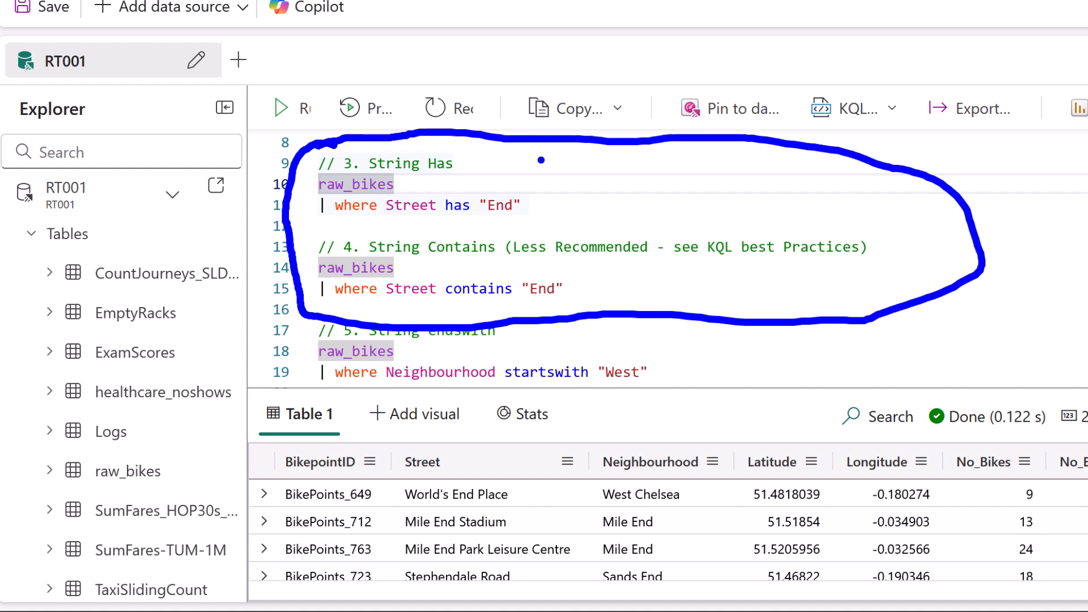
{"action": "key", "text": "Escape"}
{"action": "left_click", "coordinate": [545, 200]}
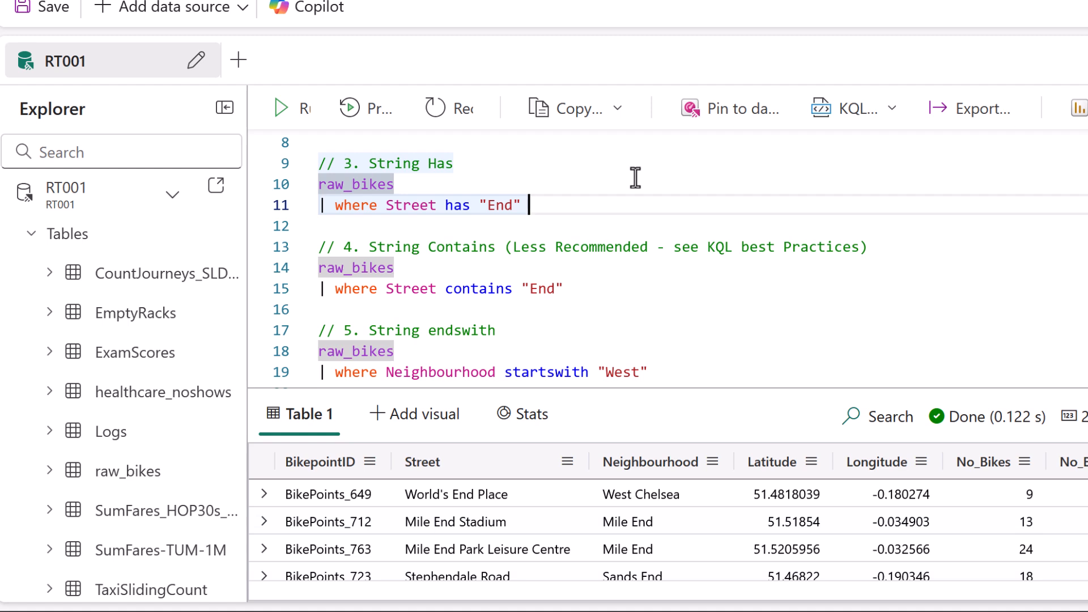
{"action": "double_click", "coordinate": [458, 206]}
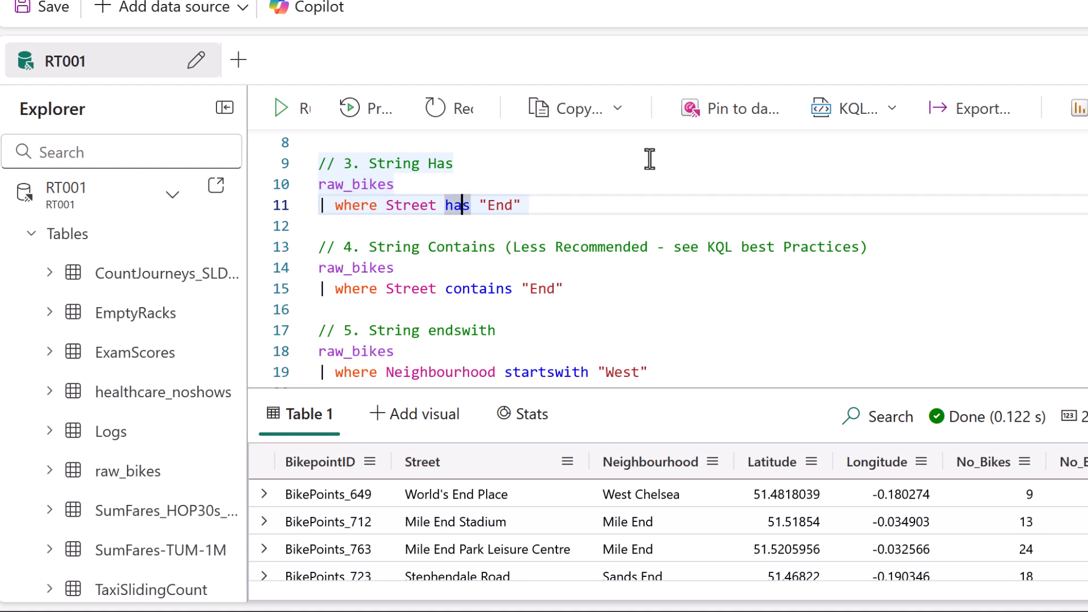
{"action": "double_click", "coordinate": [502, 206]}
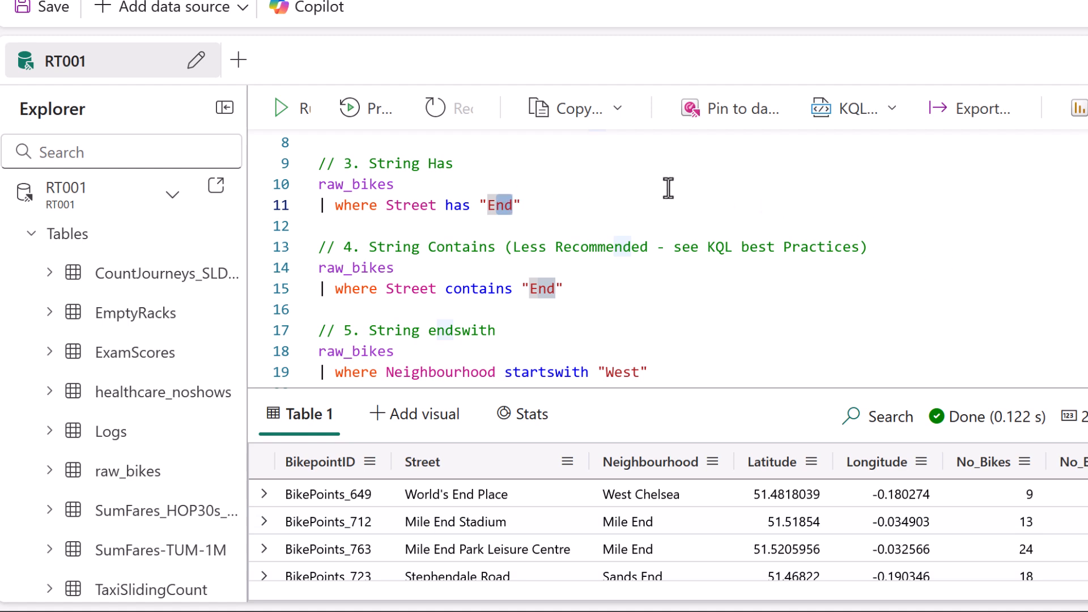
{"action": "key", "text": "shift+Return"}
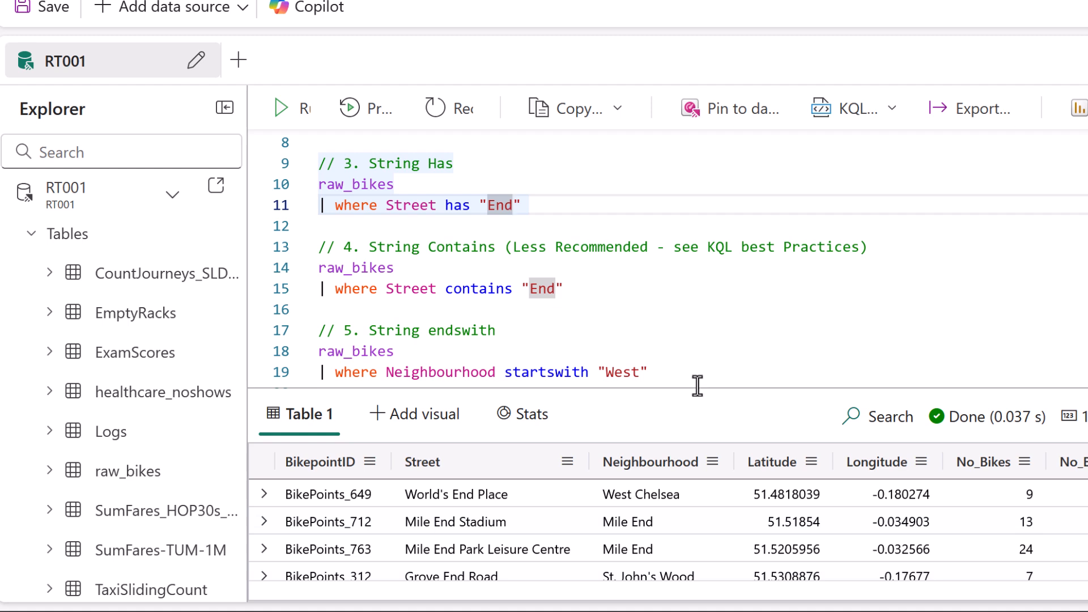
Enlarge the results and examine how the term "End" is matched within the first Street value.
{"action": "left_click_drag", "start_coordinate": [701, 311], "coordinate": [711, 249]}
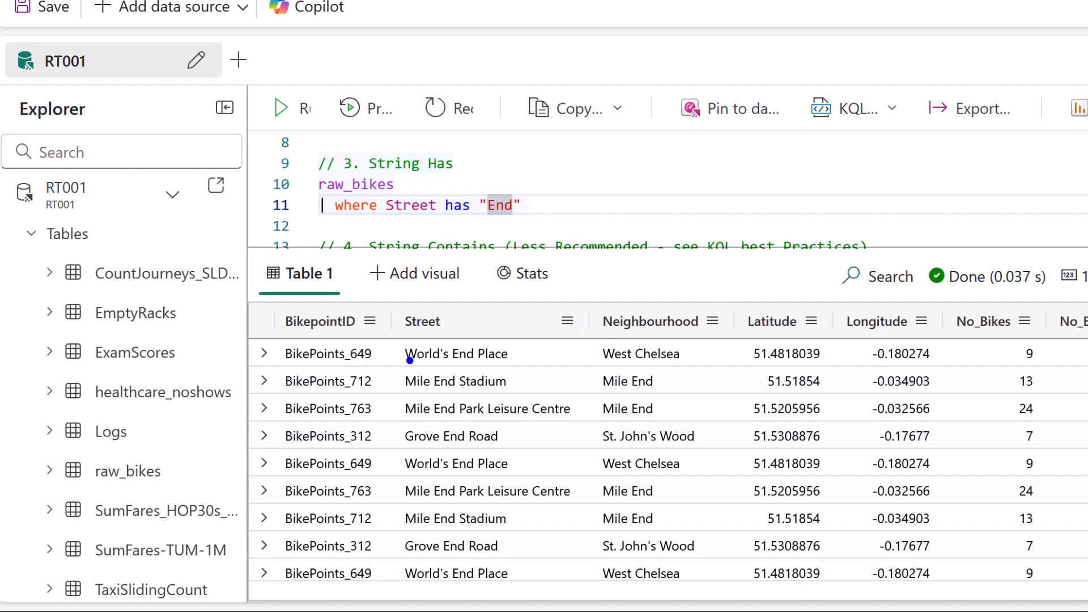
{"action": "left_click_drag", "start_coordinate": [400, 340], "coordinate": [401, 368]}
{"action": "left_click_drag", "start_coordinate": [449, 335], "coordinate": [449, 373]}
{"action": "left_click", "coordinate": [475, 341]}
{"action": "left_click_drag", "start_coordinate": [476, 339], "coordinate": [479, 371]}
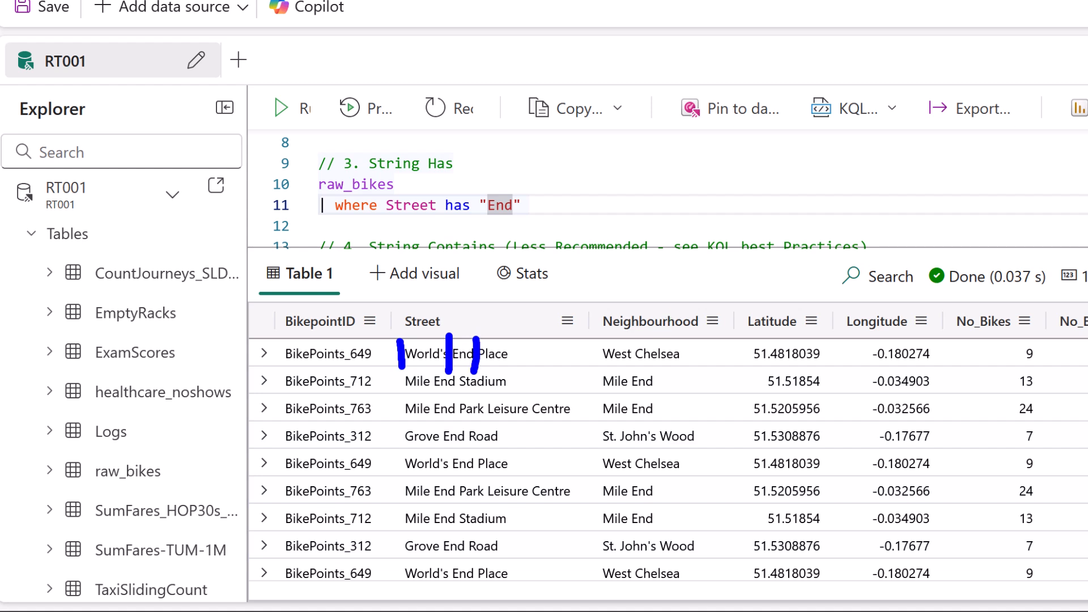
{"action": "left_click_drag", "start_coordinate": [426, 340], "coordinate": [500, 340]}
{"action": "left_click_drag", "start_coordinate": [487, 225], "coordinate": [522, 225]}
{"action": "left_click_drag", "start_coordinate": [452, 366], "coordinate": [481, 368]}
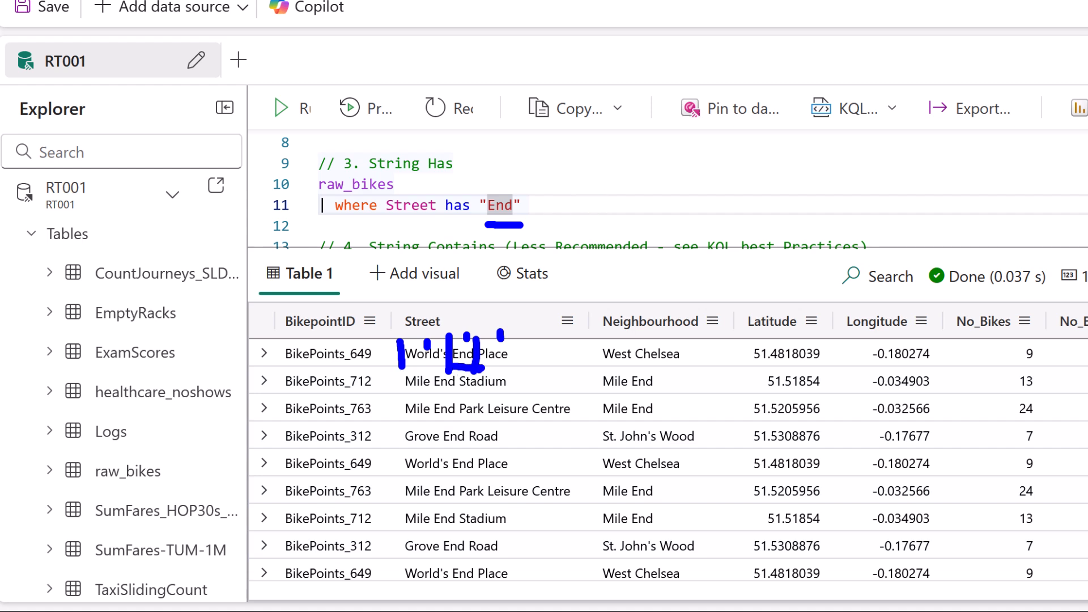
{"action": "key", "text": "Escape"}
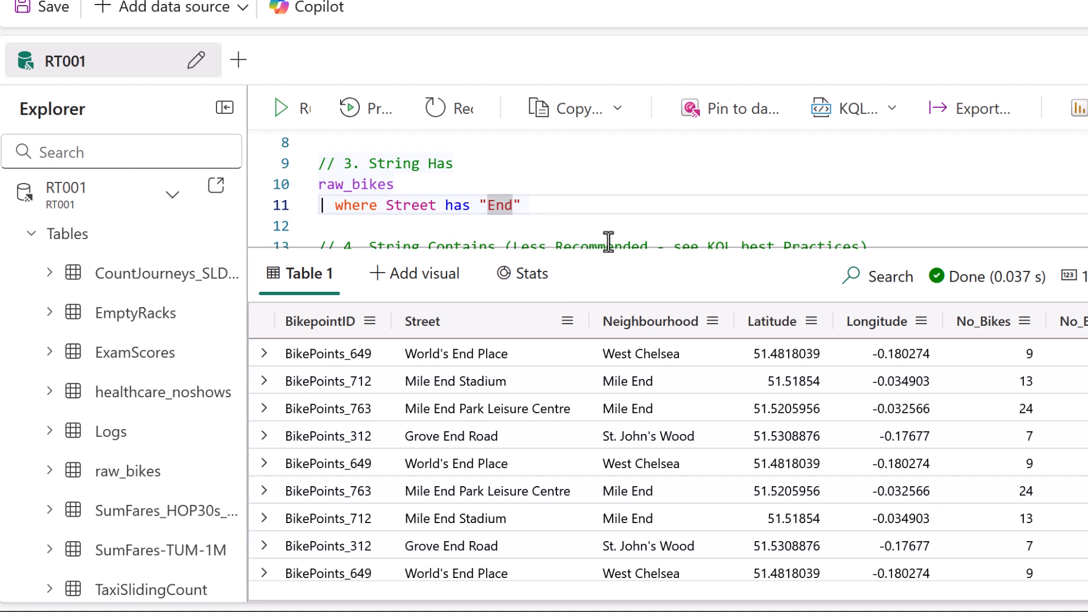
Rerun the String Has query and check its record count.
{"action": "left_click_drag", "start_coordinate": [487, 205], "coordinate": [504, 205]}
{"action": "key", "text": "shift+Right"}
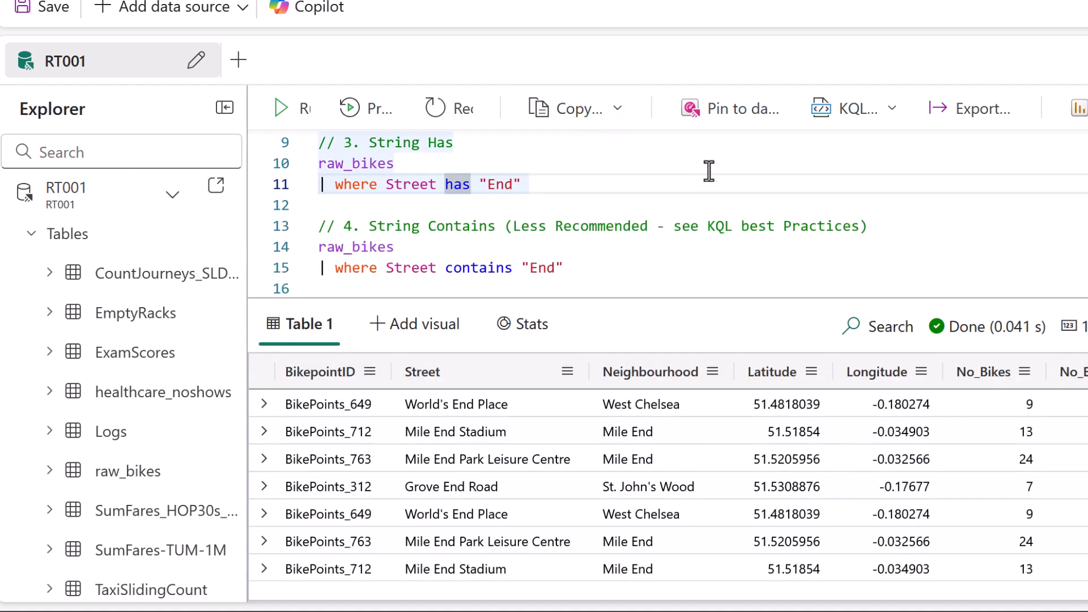
{"action": "mouse_move", "coordinate": [1078, 350]}
{"action": "left_mouse_down"}
{"action": "mouse_move", "coordinate": [1087, 346]}
{"action": "mouse_move", "coordinate": [1054, 343]}
{"action": "mouse_move", "coordinate": [1083, 349]}
{"action": "left_mouse_up"}
Run query 4 with where Street contains "End" and check its record count.
{"action": "double_click", "coordinate": [479, 268]}
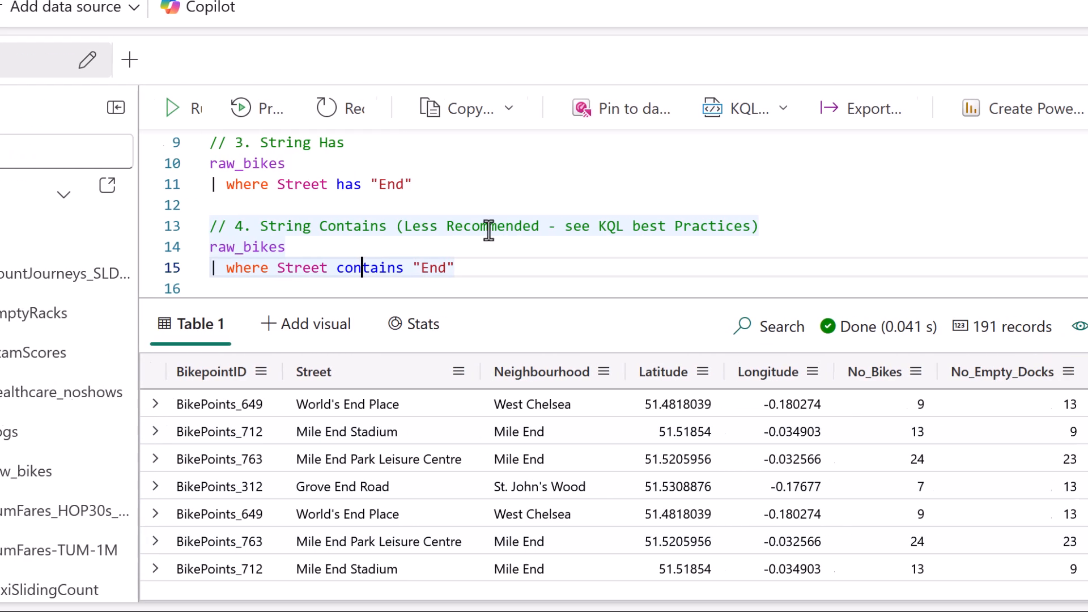
{"action": "key", "text": "shift+Return"}
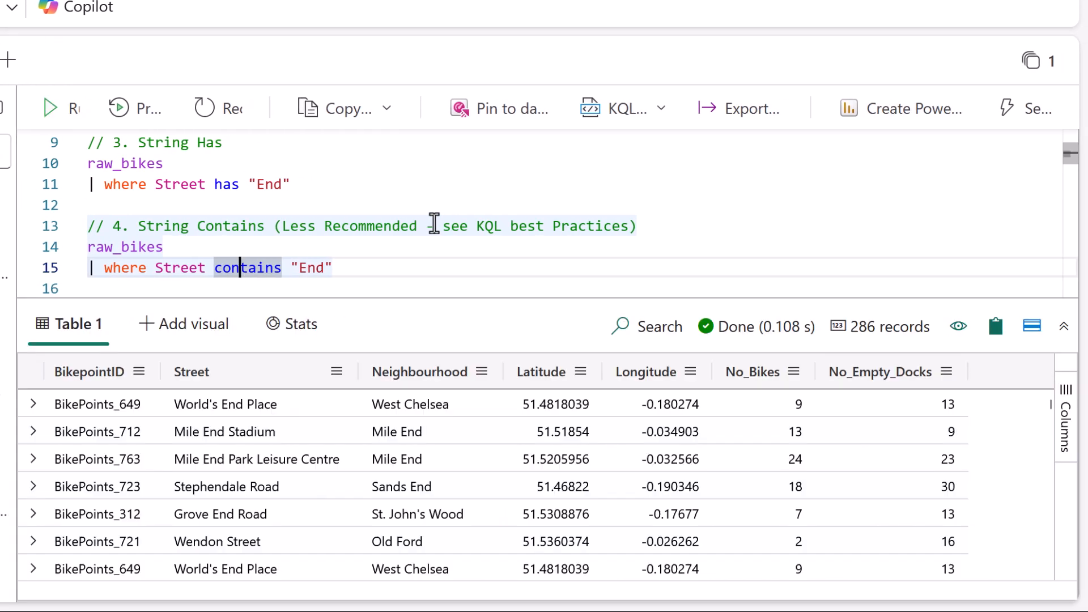
{"action": "mouse_move", "coordinate": [840, 342]}
{"action": "left_mouse_down"}
{"action": "mouse_move", "coordinate": [940, 340]}
{"action": "mouse_move", "coordinate": [867, 295]}
{"action": "mouse_move", "coordinate": [835, 347]}
{"action": "mouse_move", "coordinate": [853, 349]}
{"action": "left_mouse_up"}
{"action": "key", "text": "Escape"}
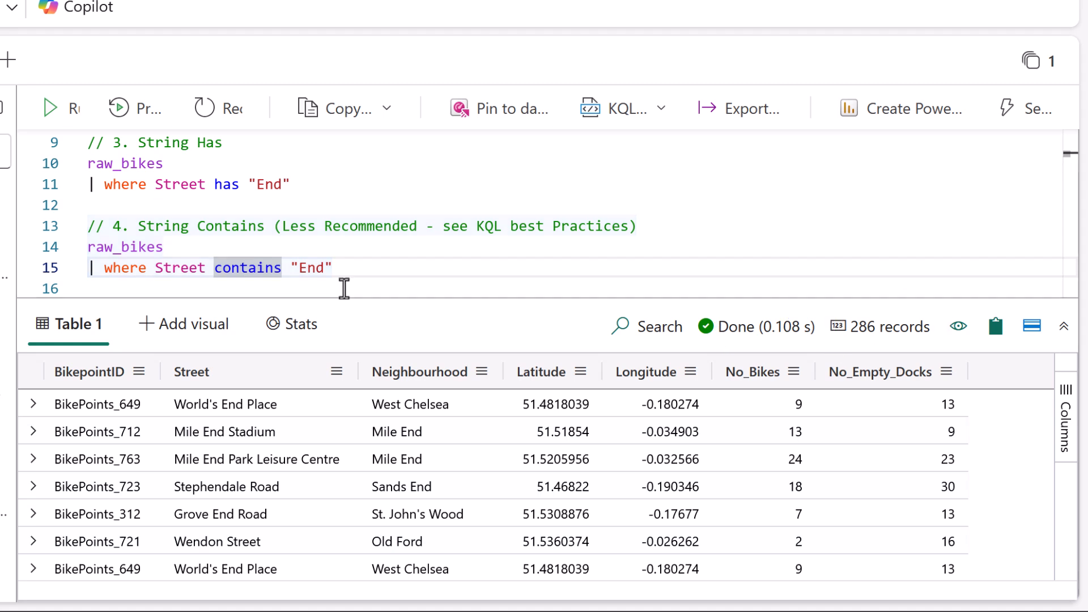
Enlarge the contains results and examine where "End" is matched inside the Stephendale Road street name.
{"action": "left_click_drag", "start_coordinate": [422, 295], "coordinate": [425, 193]}
{"action": "key", "text": "ctrl+2"}
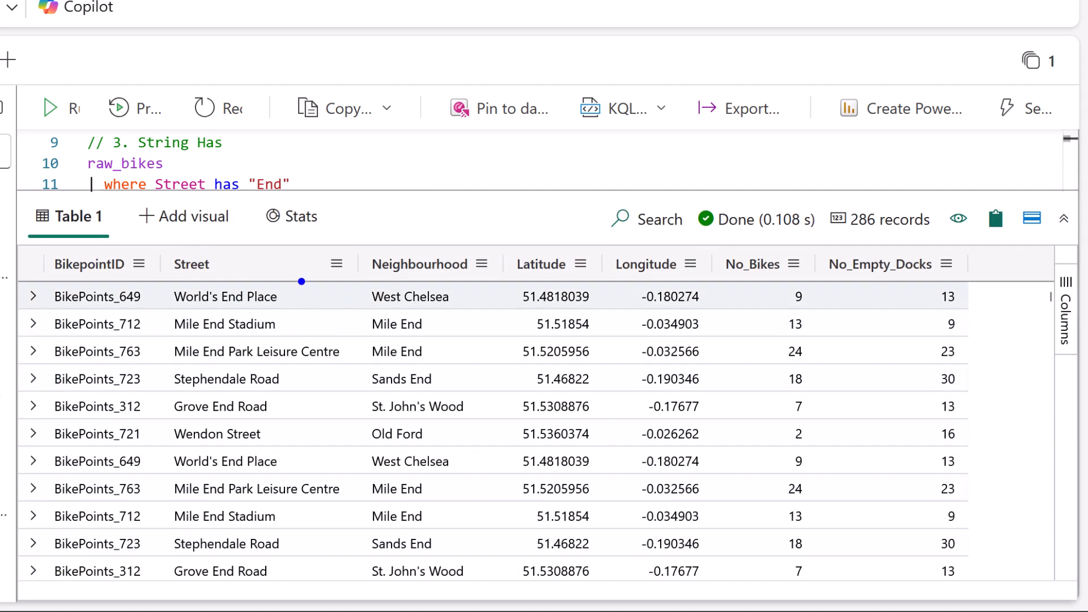
{"action": "left_click_drag", "start_coordinate": [173, 393], "coordinate": [282, 396]}
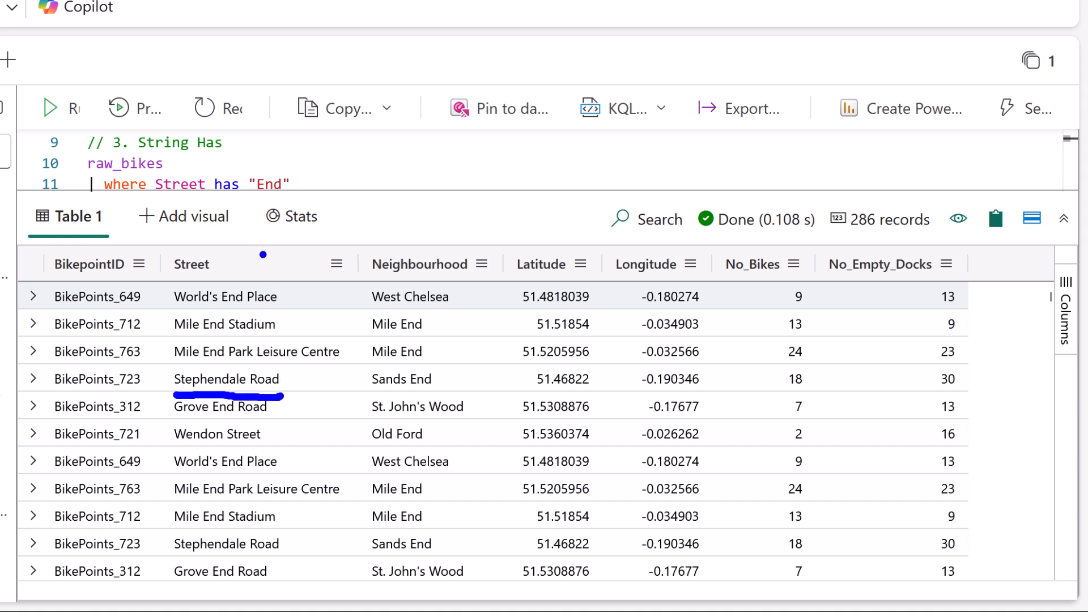
{"action": "left_click_drag", "start_coordinate": [154, 383], "coordinate": [165, 384]}
{"action": "left_click", "coordinate": [292, 381]}
{"action": "key", "text": "Escape"}
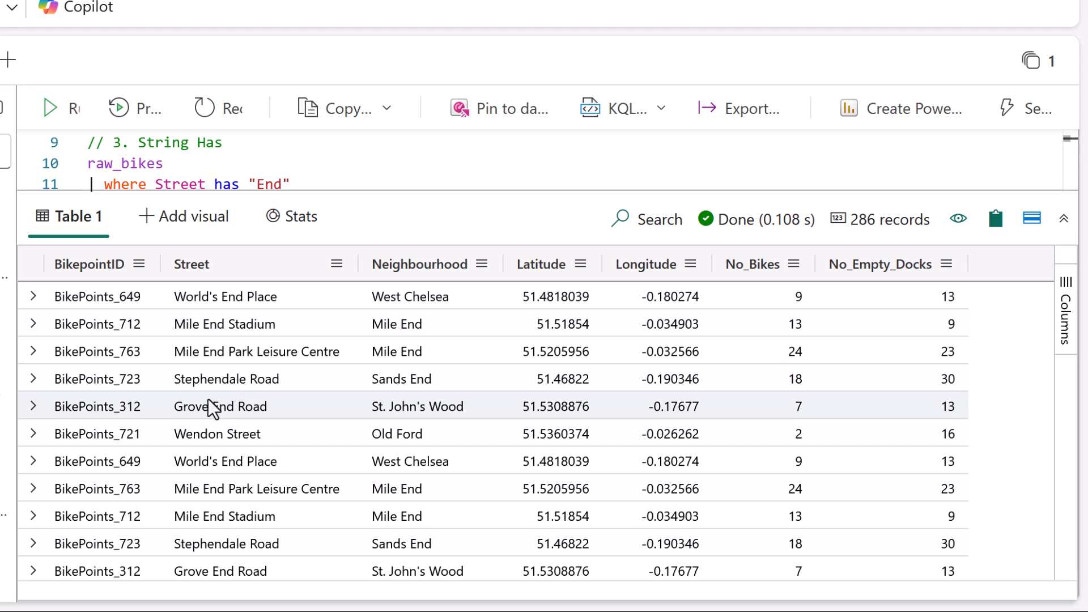
{"action": "key", "text": "ctrl+1"}
{"action": "left_click", "coordinate": [190, 381]}
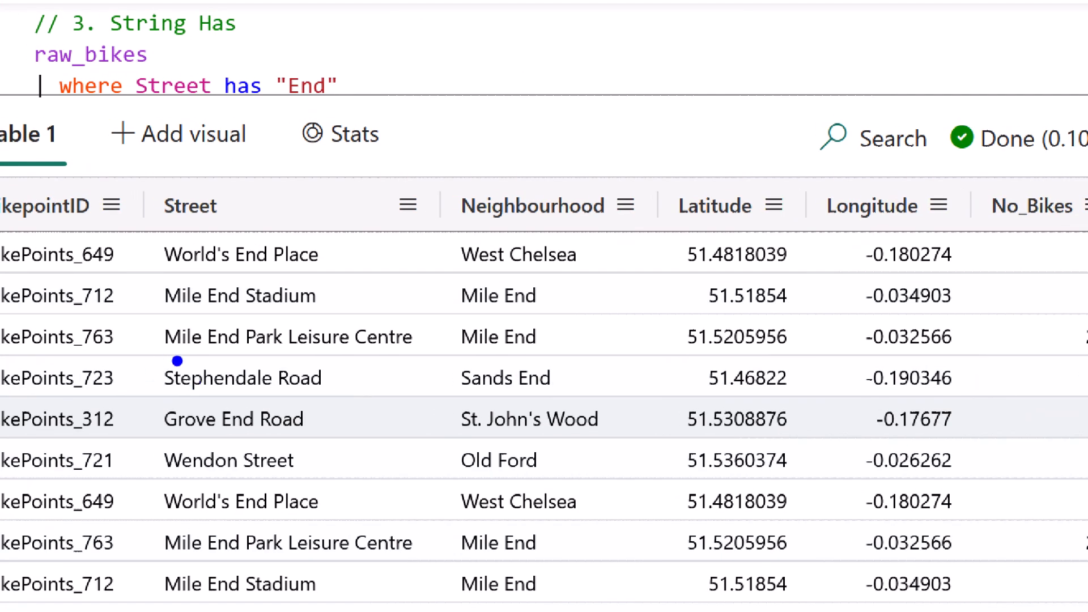
{"action": "left_click_drag", "start_coordinate": [174, 360], "coordinate": [170, 402]}
{"action": "mouse_move", "coordinate": [263, 352]}
{"action": "left_mouse_down"}
{"action": "mouse_move", "coordinate": [286, 357]}
{"action": "mouse_move", "coordinate": [268, 401]}
{"action": "left_mouse_up"}
{"action": "key", "text": "Escape"}
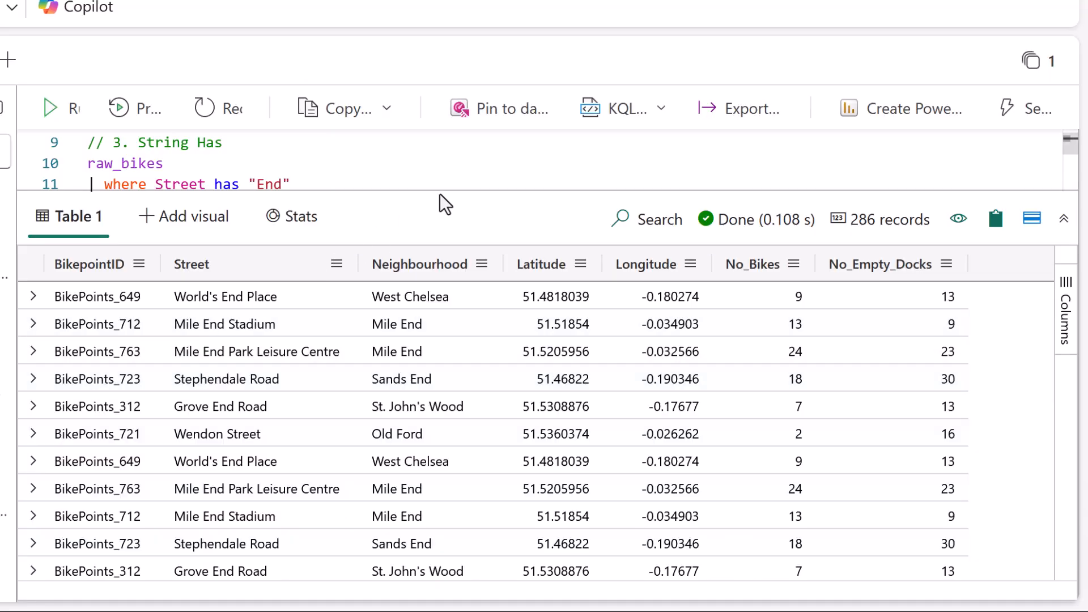
Enlarge the query editor and compare the has "End" filter with the Stephendale Road row in the contains results.
{"action": "left_click_drag", "start_coordinate": [437, 190], "coordinate": [414, 251]}
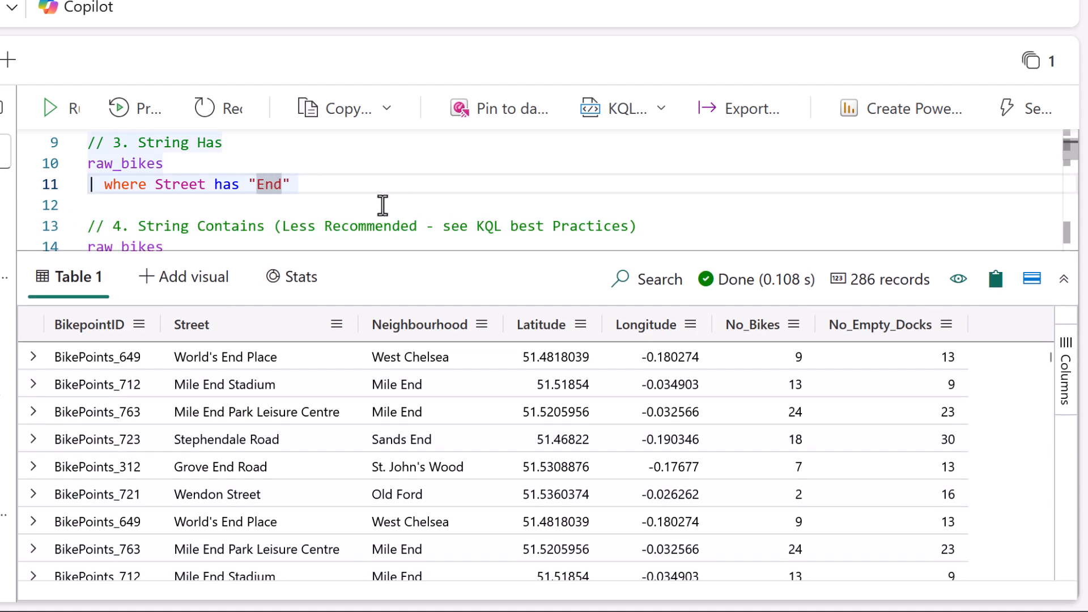
{"action": "left_click", "coordinate": [360, 184]}
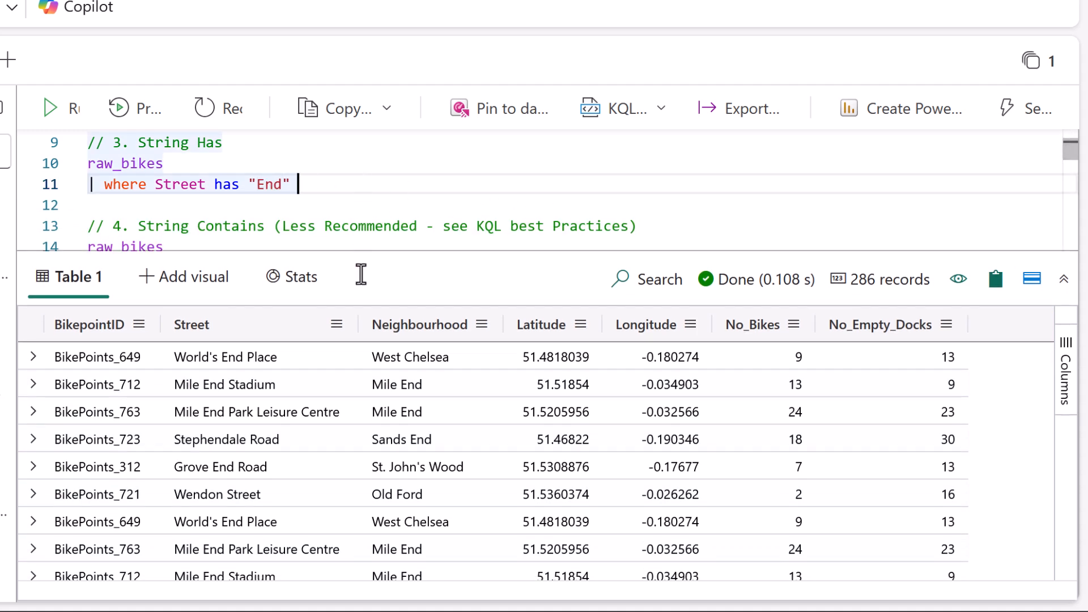
{"action": "left_click_drag", "start_coordinate": [191, 454], "coordinate": [214, 453]}
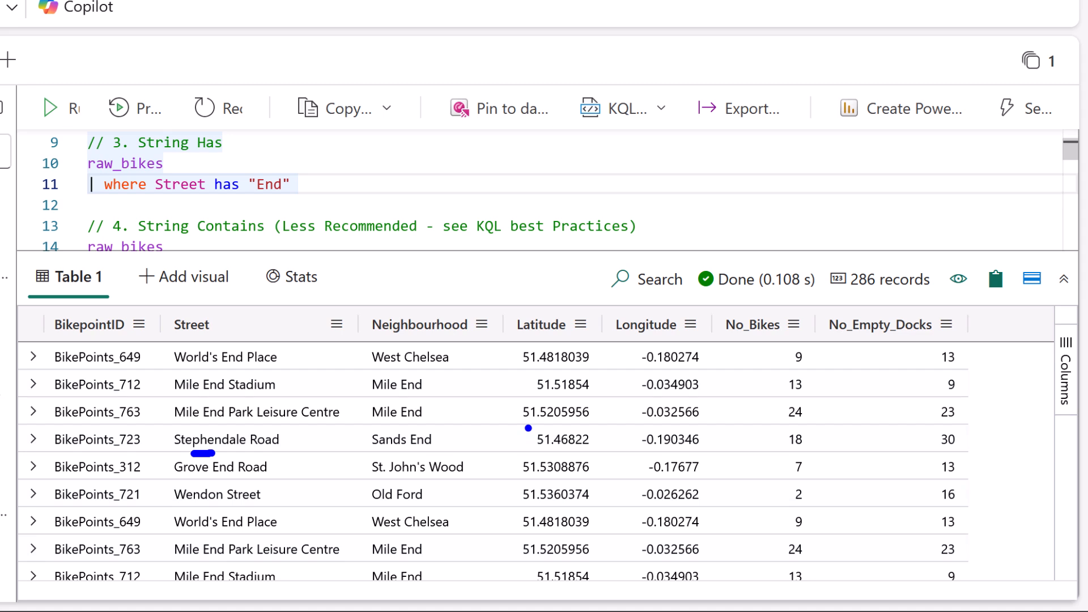
{"action": "left_click_drag", "start_coordinate": [344, 178], "coordinate": [318, 180]}
{"action": "left_click_drag", "start_coordinate": [518, 250], "coordinate": [517, 316]}
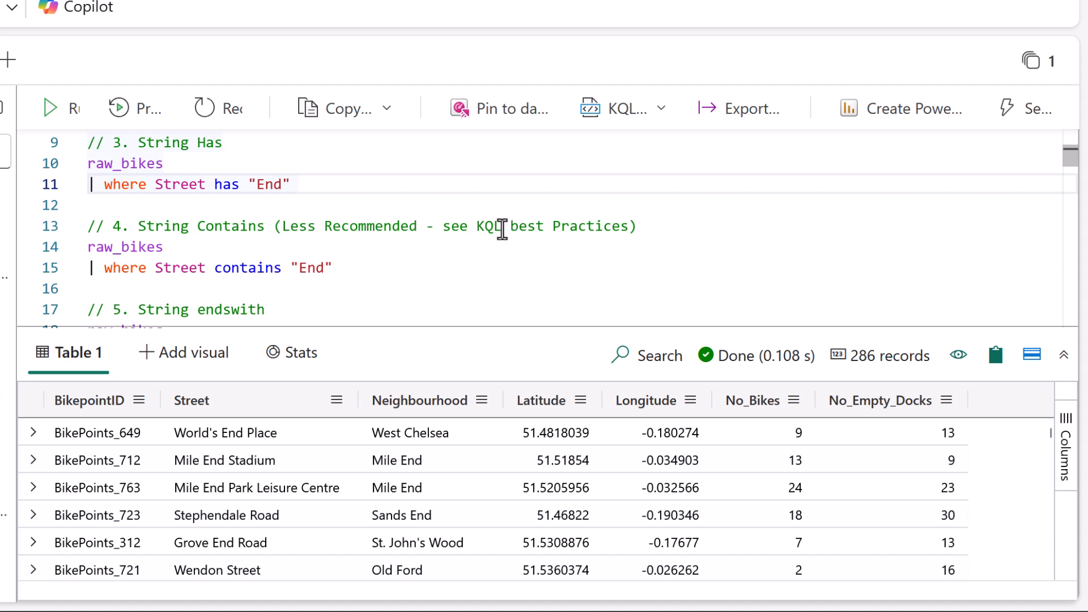
Run query 5 on raw_bikes with where Neighbourhood startswith "West".
{"action": "left_click", "coordinate": [366, 267]}
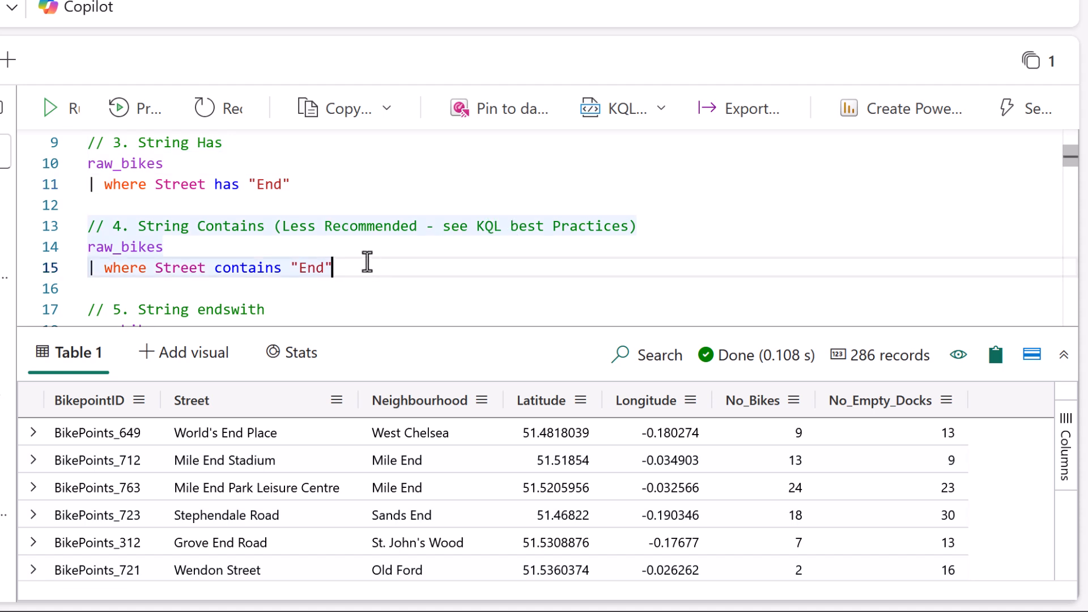
{"action": "scroll", "coordinate": [1067, 160], "scroll_direction": "down", "scroll_amount": 1}
{"action": "scroll", "coordinate": [1071, 168], "scroll_direction": "down", "scroll_amount": 3}
{"action": "double_click", "coordinate": [236, 198]}
{"action": "key", "text": "shift+Return"}
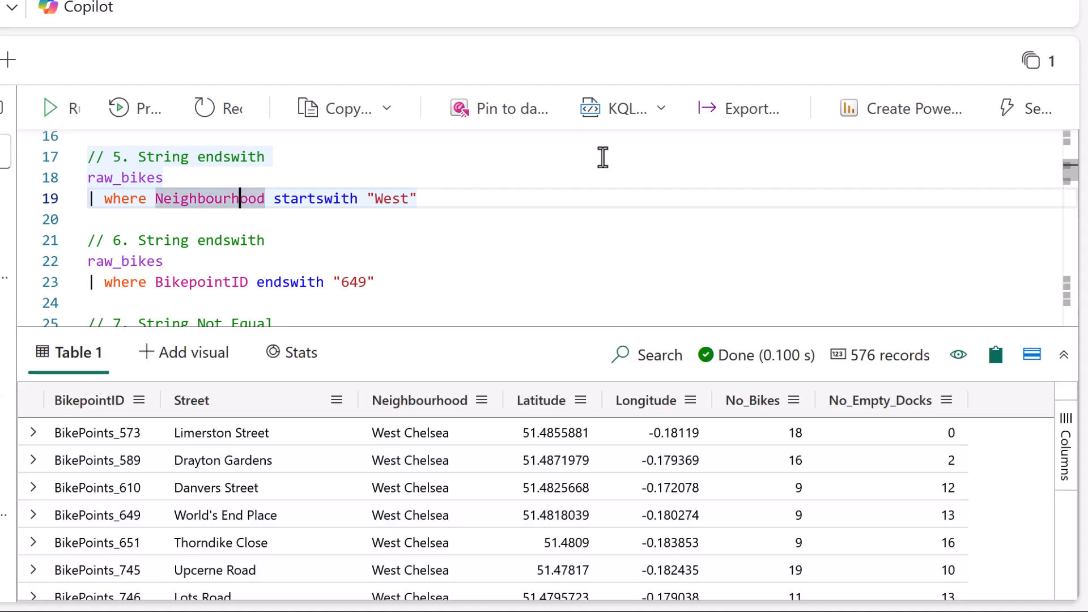
Run query 6 on raw_bikes with where BikepointID endswith "649" and check the IDs in the results.
{"action": "key", "text": "Down"}
{"action": "key", "text": "Down"}
{"action": "key", "text": "Down"}
{"action": "key", "text": "Down"}
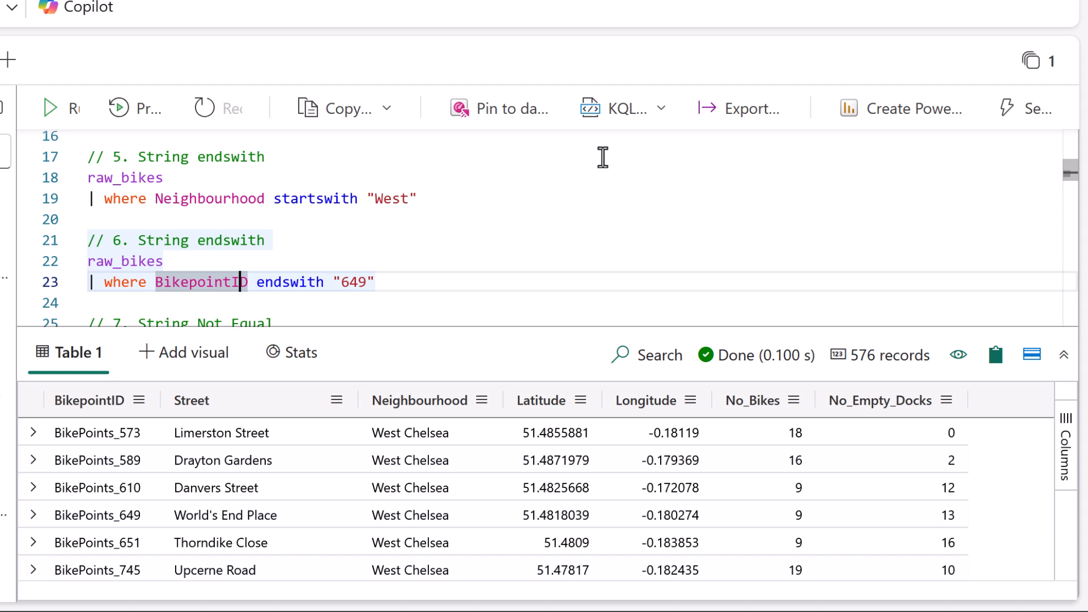
{"action": "key", "text": "shift+Return"}
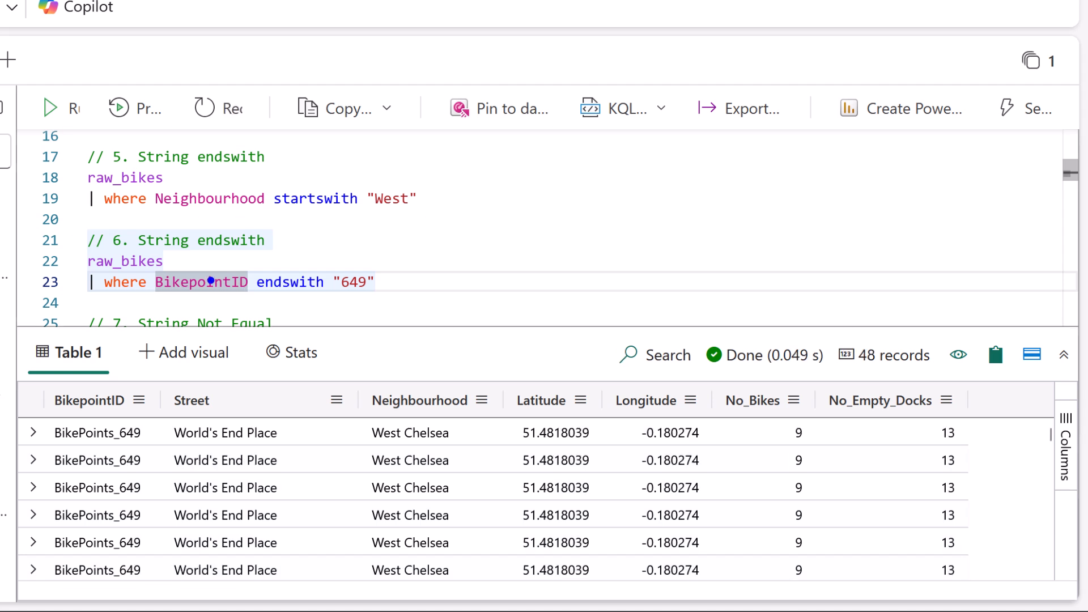
{"action": "left_click_drag", "start_coordinate": [146, 301], "coordinate": [230, 306]}
{"action": "left_click_drag", "start_coordinate": [353, 300], "coordinate": [384, 298]}
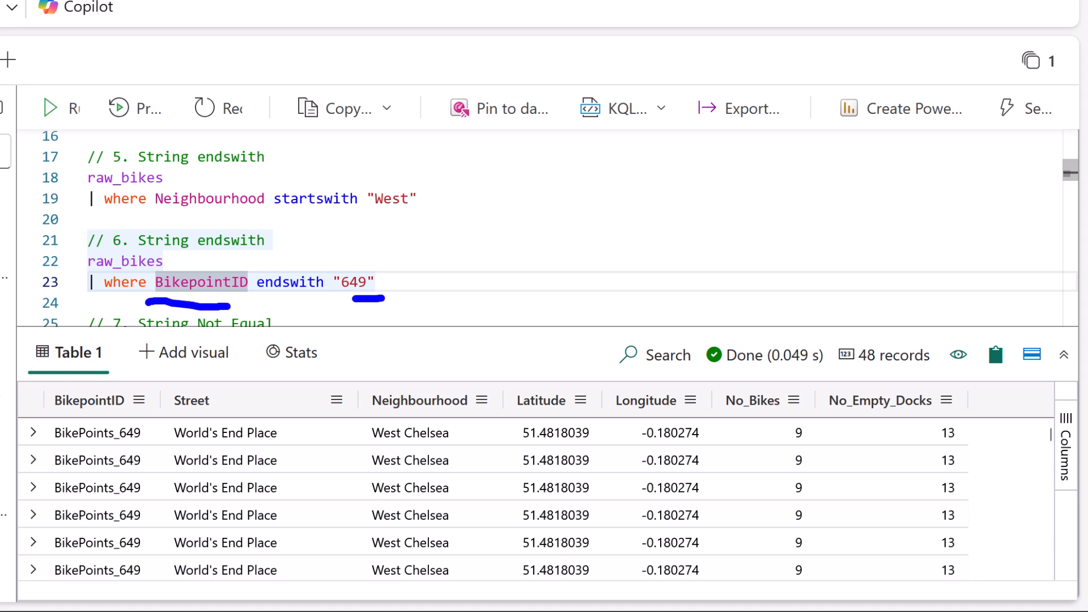
{"action": "left_click_drag", "start_coordinate": [148, 460], "coordinate": [147, 472]}
{"action": "key", "text": "Escape"}
Run query 7 on raw_bikes with where Neighbourhood != "West End".
{"action": "scroll", "coordinate": [459, 226], "scroll_direction": "down", "scroll_amount": 3}
{"action": "left_click", "coordinate": [226, 195]}
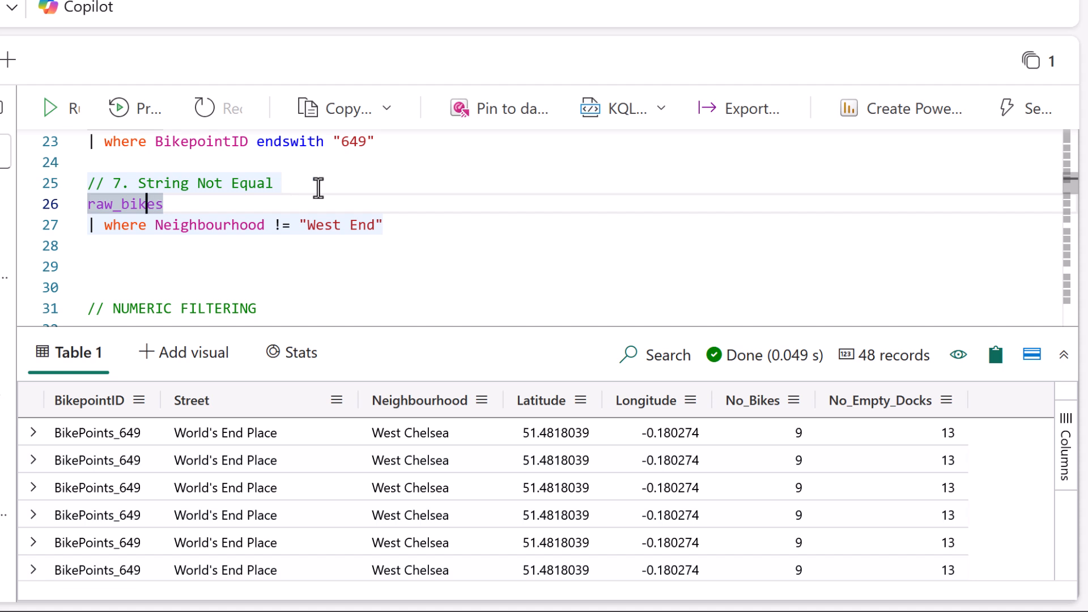
{"action": "key", "text": "shift+Return"}
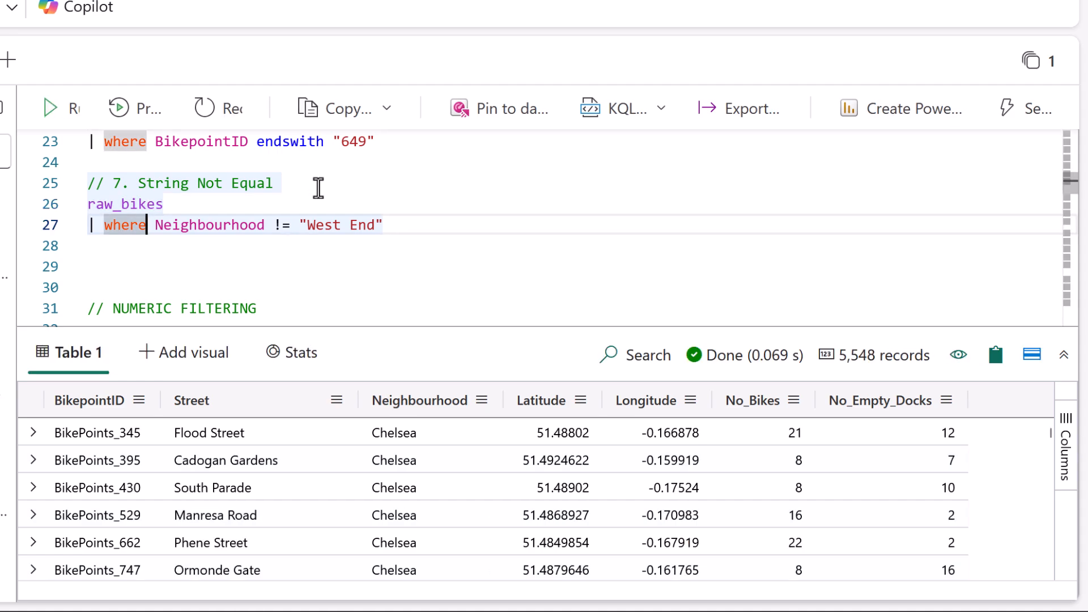
{"action": "left_click_drag", "start_coordinate": [272, 238], "coordinate": [302, 231]}
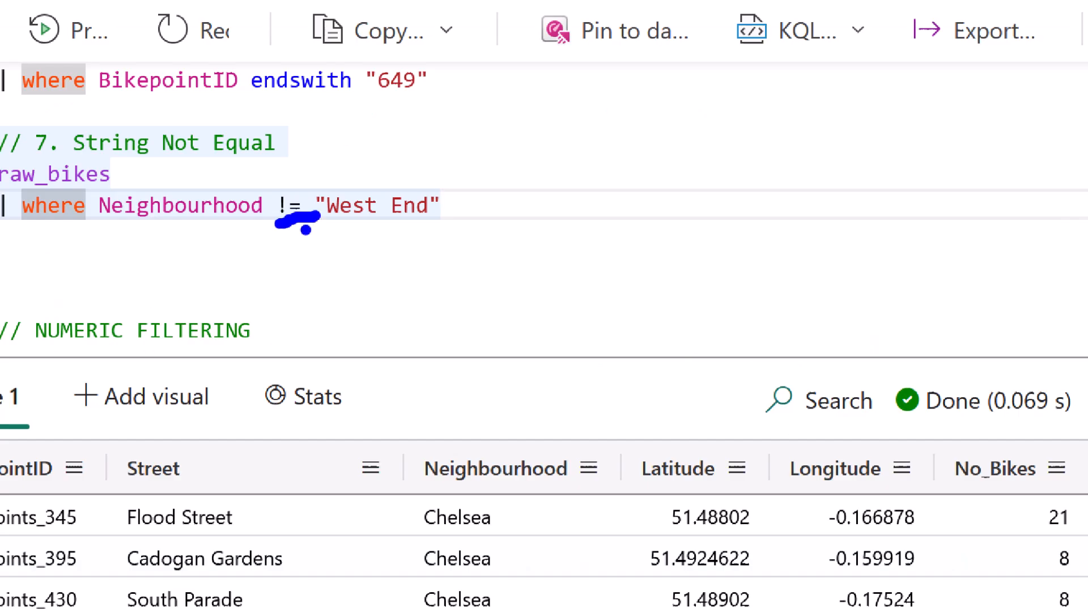
{"action": "left_click_drag", "start_coordinate": [30, 238], "coordinate": [543, 235]}
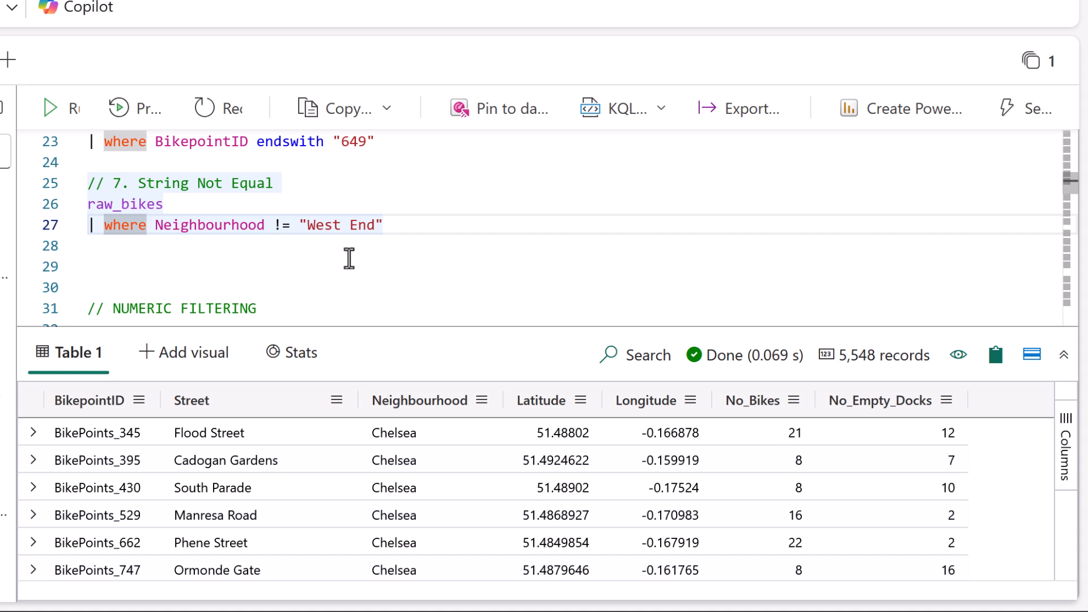
Remove the two surplus blank lines above the NUMERIC FILTERING comment.
{"action": "left_click", "coordinate": [381, 258]}
{"action": "key", "text": "Delete"}
{"action": "key", "text": "Delete"}
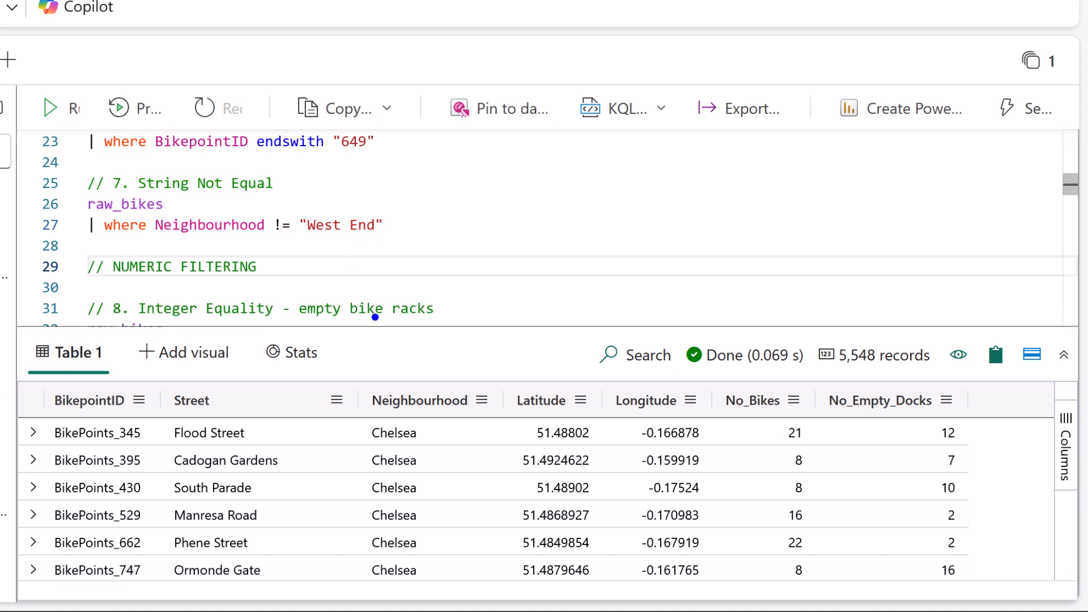
Compare the != "West End" condition in query 7 with the Neighbourhood values in the results.
{"action": "left_click_drag", "start_coordinate": [275, 239], "coordinate": [354, 240]}
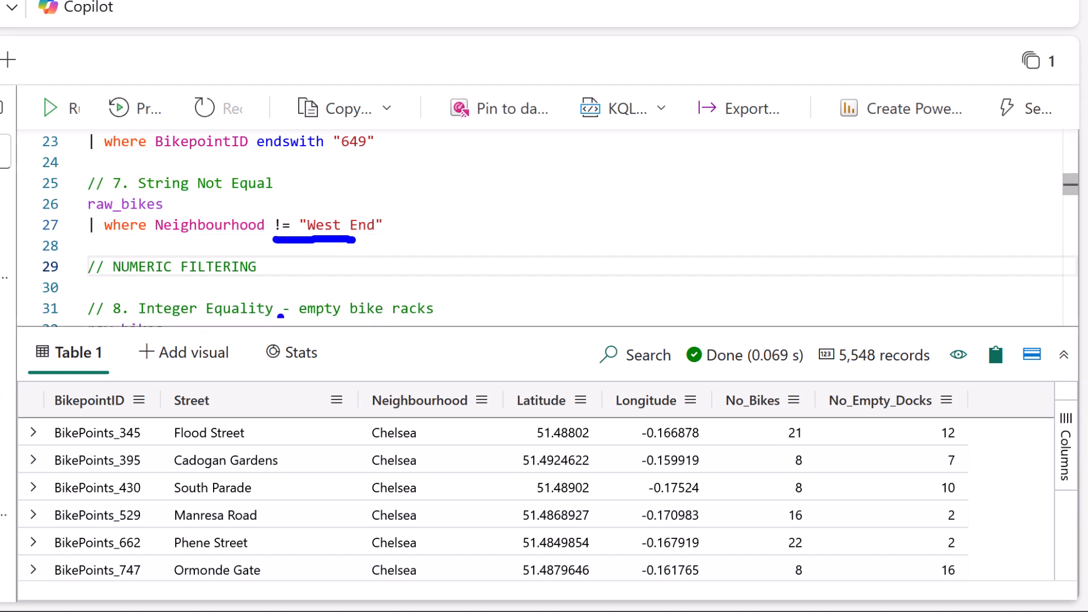
{"action": "left_click_drag", "start_coordinate": [379, 415], "coordinate": [440, 414]}
{"action": "left_click_drag", "start_coordinate": [422, 431], "coordinate": [443, 429]}
{"action": "left_click_drag", "start_coordinate": [437, 452], "coordinate": [456, 454]}
{"action": "left_click_drag", "start_coordinate": [443, 477], "coordinate": [462, 476]}
{"action": "key", "text": "Escape"}
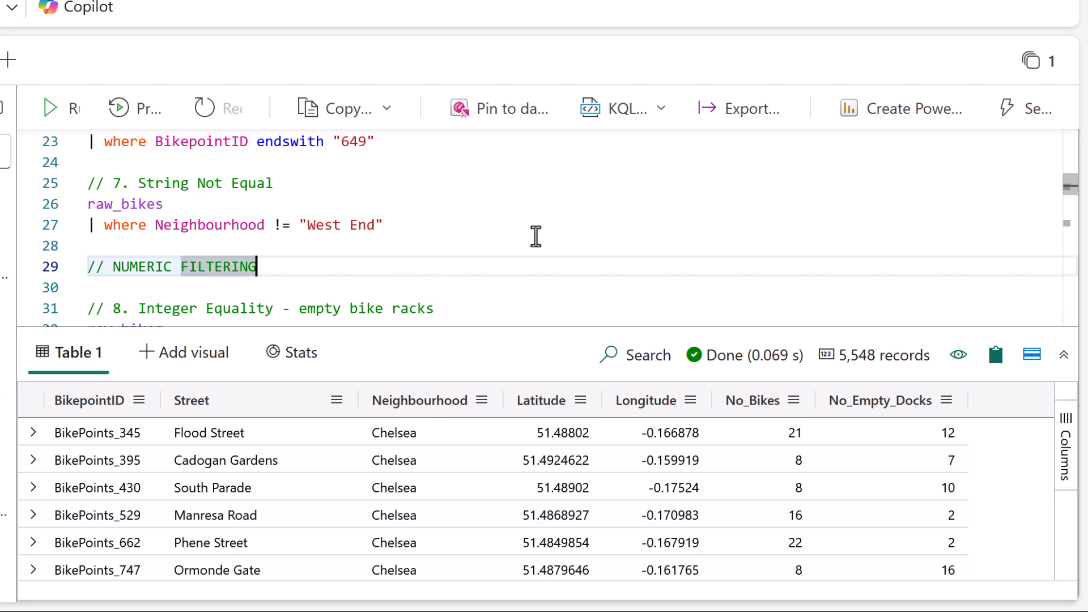
Run query 8 on raw_bikes to find empty bike racks with where No_Bikes == 0.
{"action": "key", "text": "Down"}
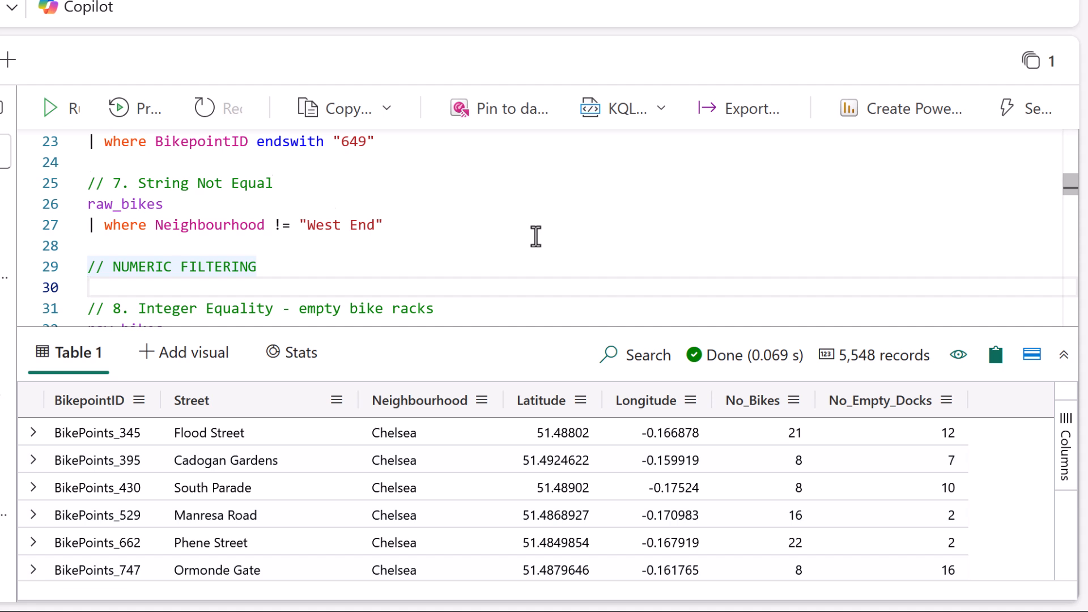
{"action": "key", "text": "Down"}
{"action": "key", "text": "Down"}
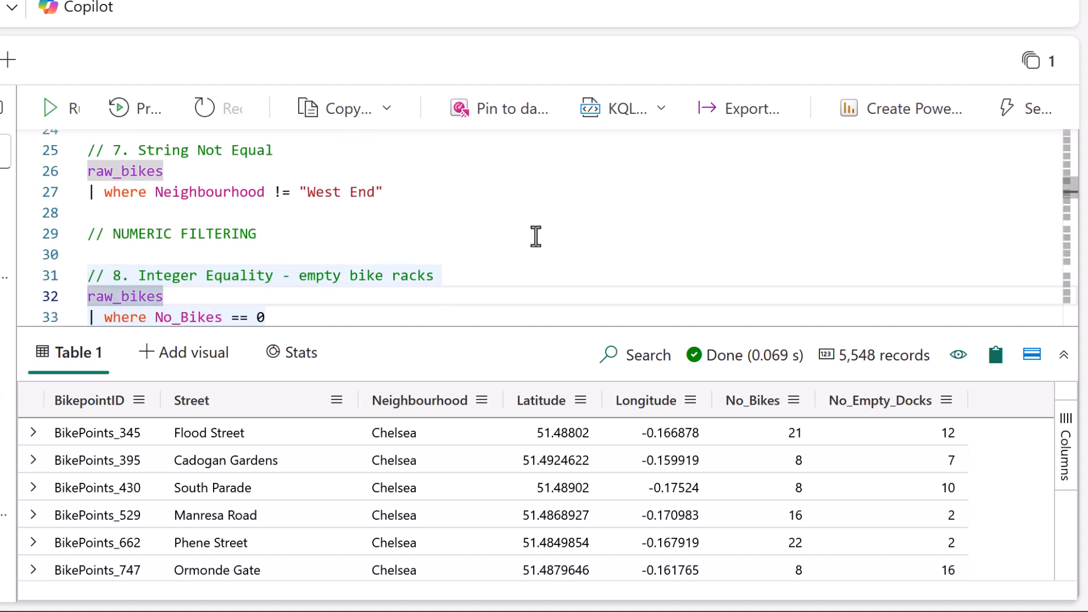
{"action": "key", "text": "Down"}
{"action": "key", "text": "Left"}
{"action": "key", "text": "Left"}
{"action": "key", "text": "Left"}
{"action": "key", "text": "Left"}
{"action": "key", "text": "Left"}
{"action": "key", "text": "Left"}
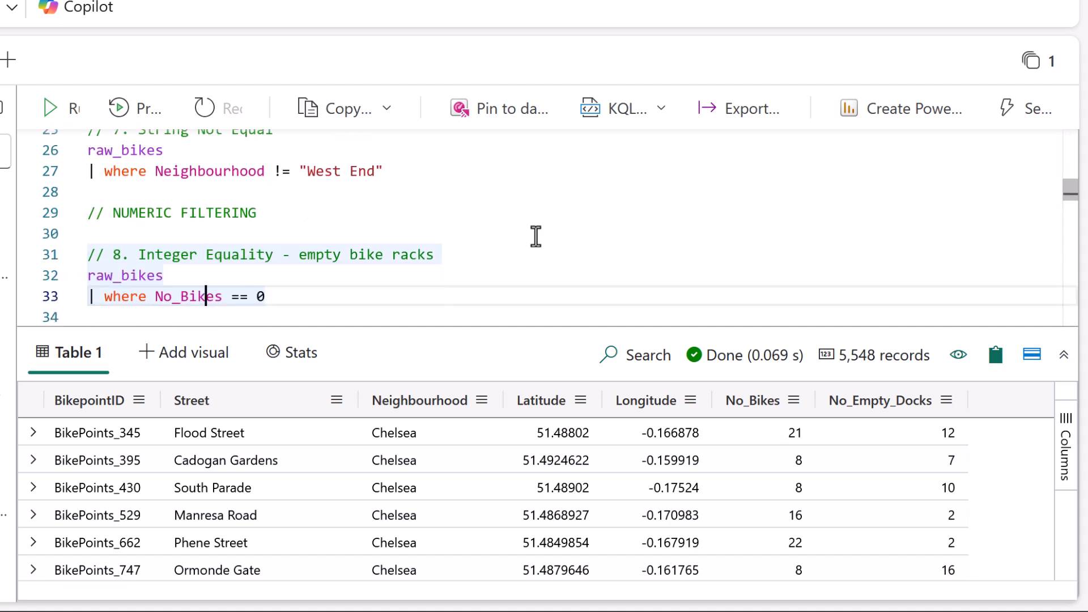
{"action": "key", "text": "shift+Return"}
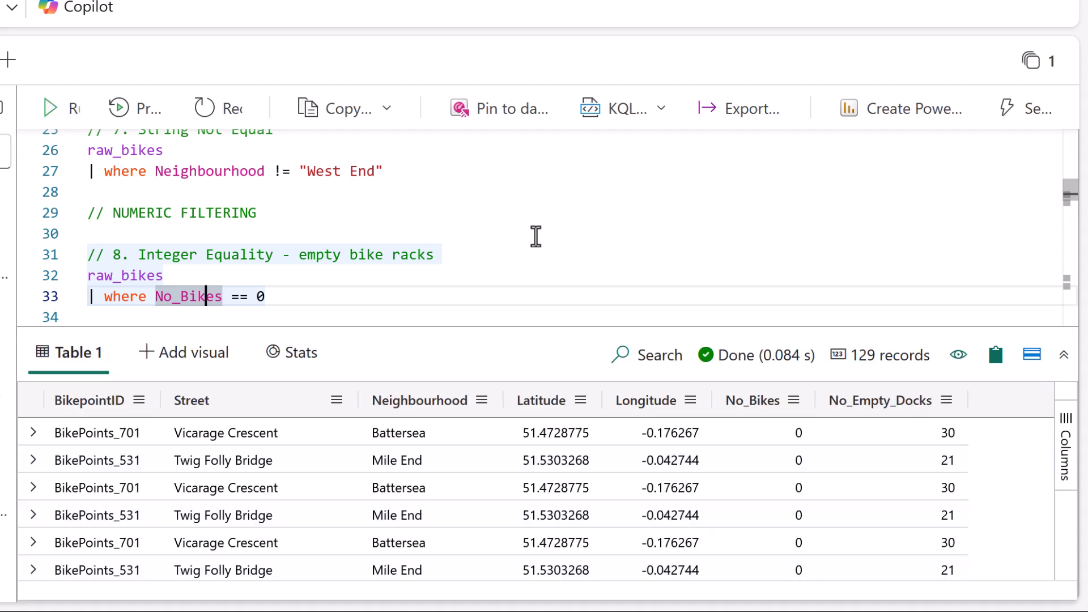
Run query 9 on raw_bikes to find racks running out of bikes with where No_Bikes <= 3.
{"action": "key", "text": "Down"}
{"action": "type", "text": "// 9. Integer less than or equal to (bikes running out!) raw_bikes | where No_Bikes <= 3"}
{"action": "key", "text": "shift+Return"}
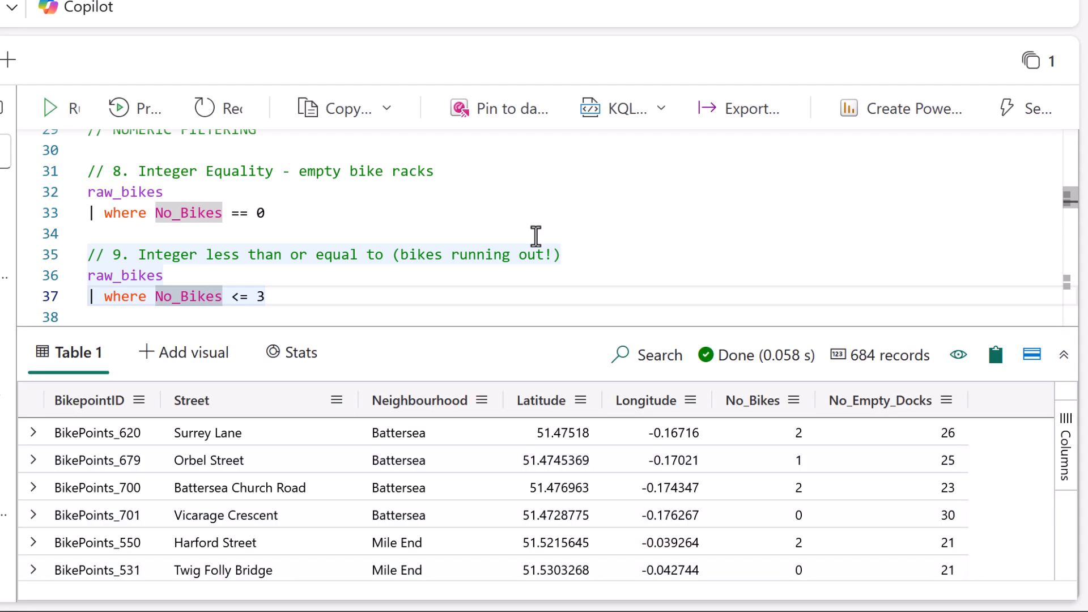
Run query 10 on raw_bikes to find racks with lots of space using where No_Empty_Docks > 30.
{"action": "key", "text": "Down"}
{"action": "key", "text": "Down"}
{"action": "key", "text": "Down"}
{"action": "key", "text": "Down"}
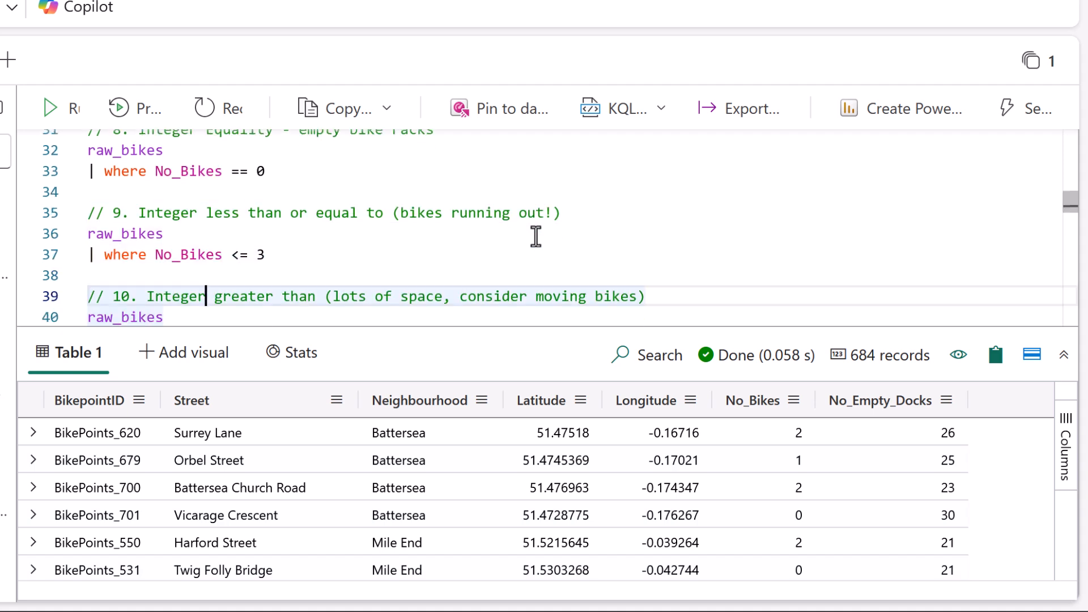
{"action": "key", "text": "shift+Return"}
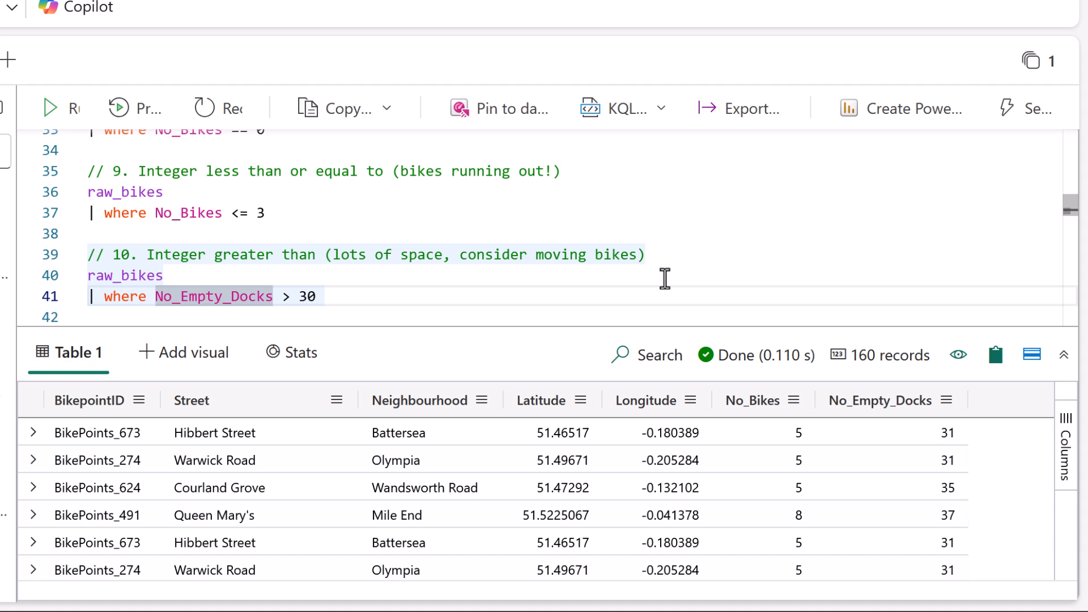
Review the range syntax in query 11 and run it on raw_bikes with where Latitude between (51.461 .. 51.472).
{"action": "key", "text": "Down"}
{"action": "key", "text": "Down"}
{"action": "key", "text": "Down"}
{"action": "key", "text": "Down"}
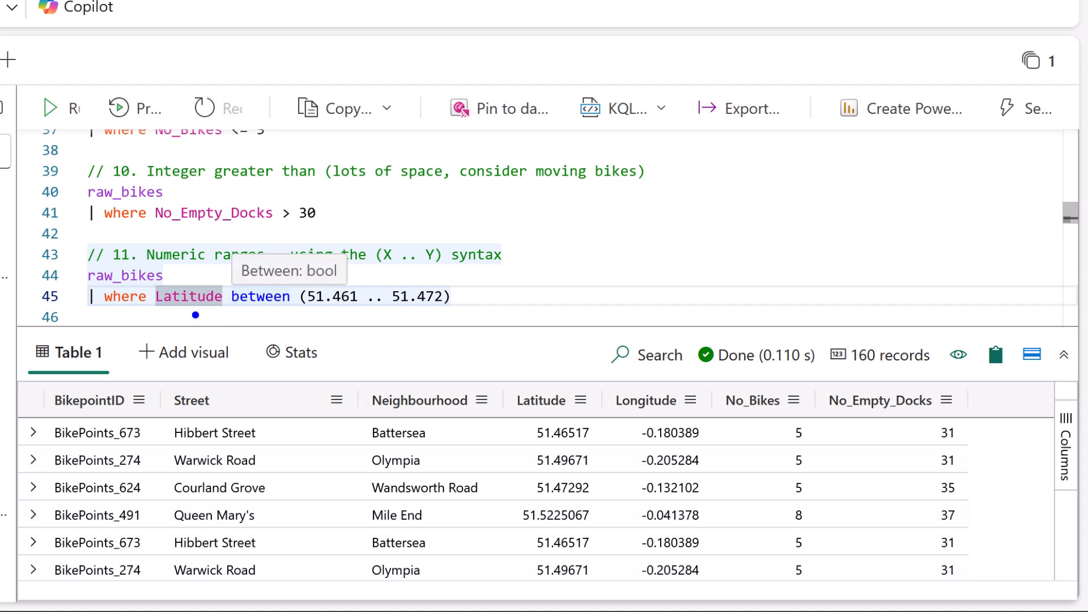
{"action": "left_click_drag", "start_coordinate": [225, 320], "coordinate": [350, 314]}
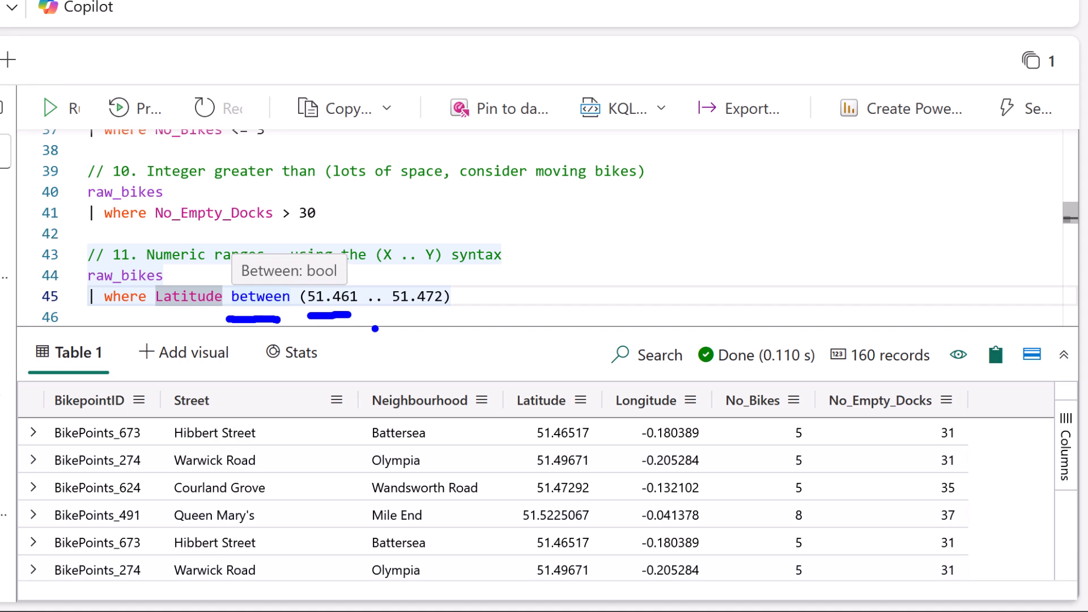
{"action": "key", "text": "Escape"}
{"action": "key", "text": "ctrl+1"}
{"action": "left_click", "coordinate": [388, 329]}
{"action": "left_click_drag", "start_coordinate": [348, 309], "coordinate": [385, 309]}
{"action": "left_click_drag", "start_coordinate": [409, 310], "coordinate": [490, 311]}
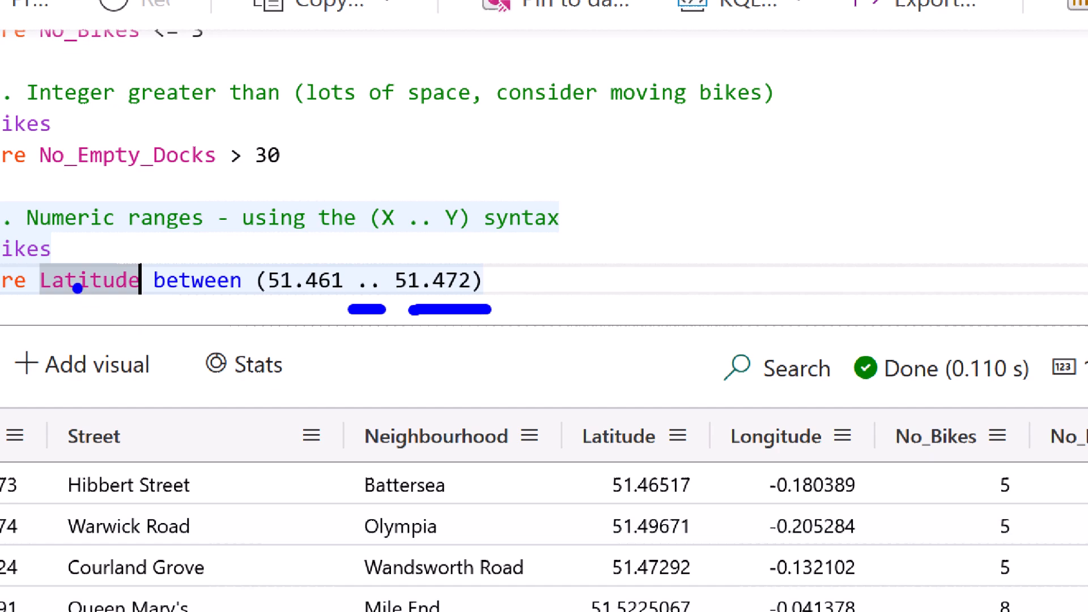
{"action": "key", "text": "Escape"}
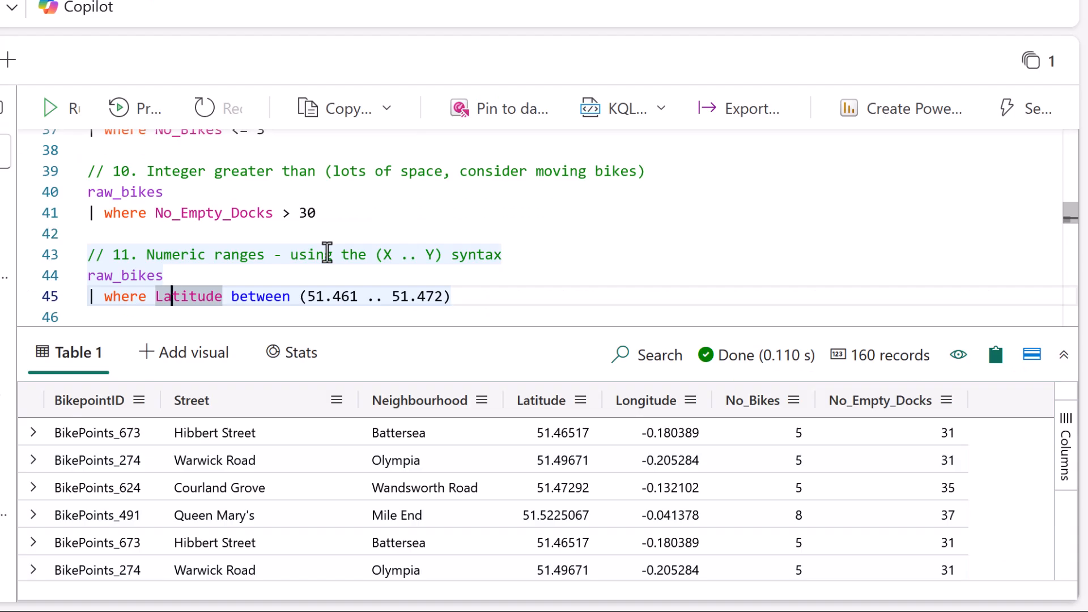
{"action": "key", "text": "shift+Return"}
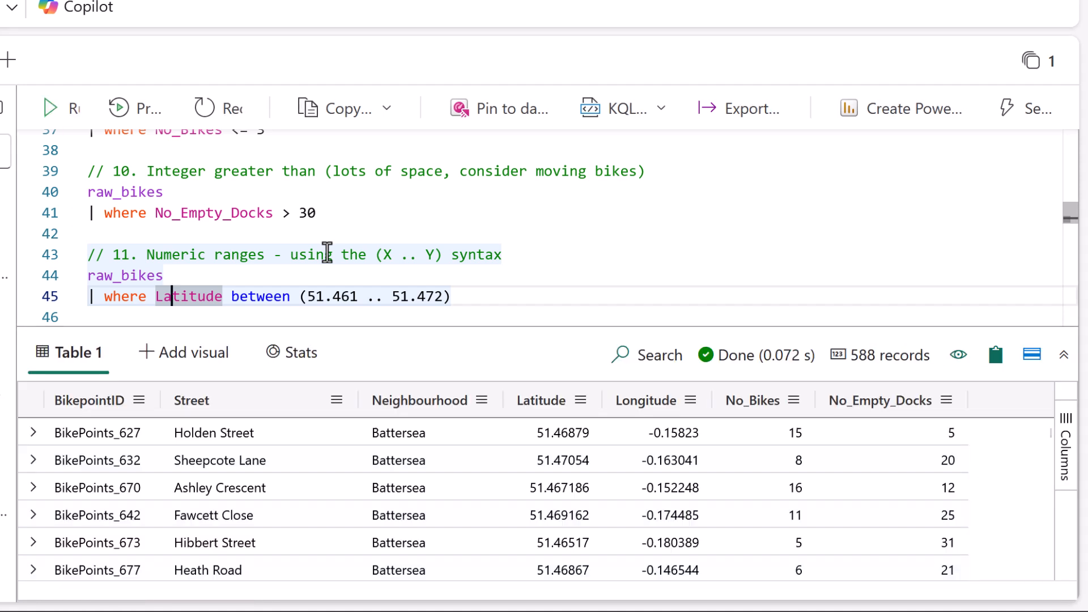
{"action": "left_click", "coordinate": [1067, 230]}
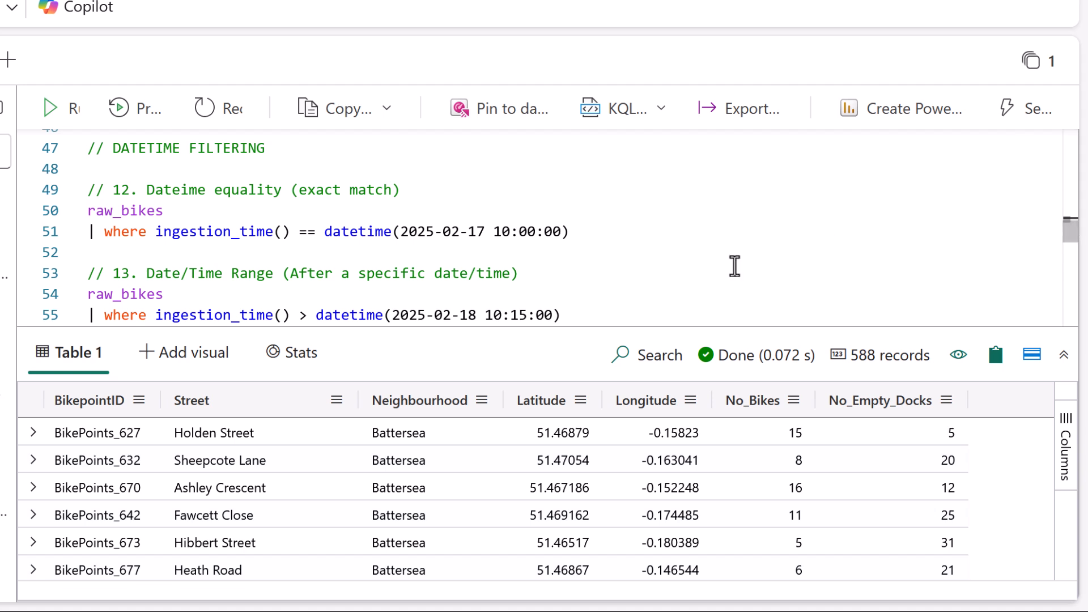
{"action": "left_click", "coordinate": [205, 232]}
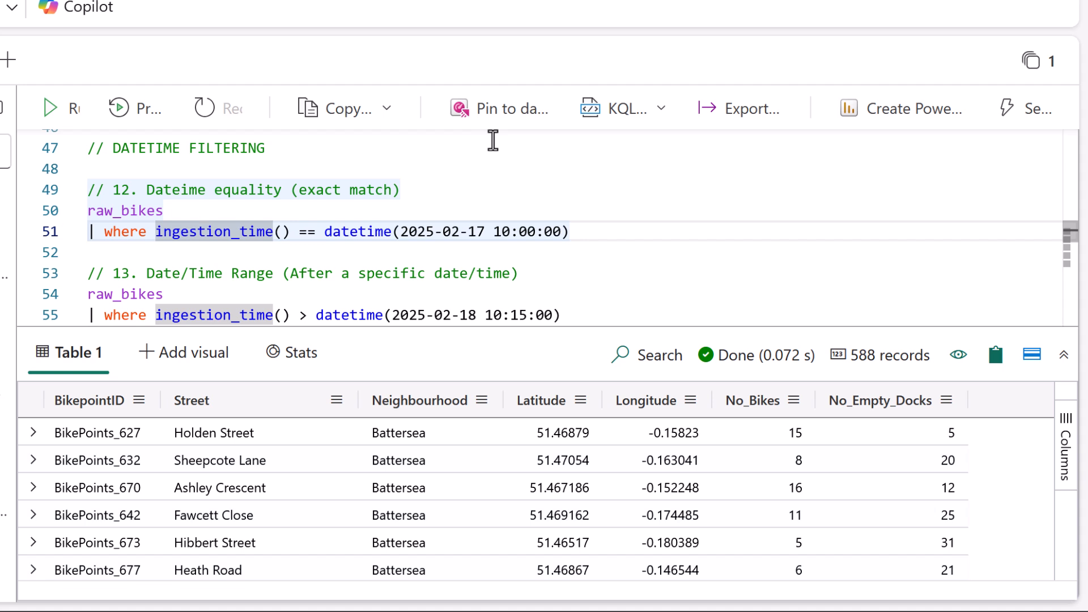
{"action": "key", "text": "shift+Return"}
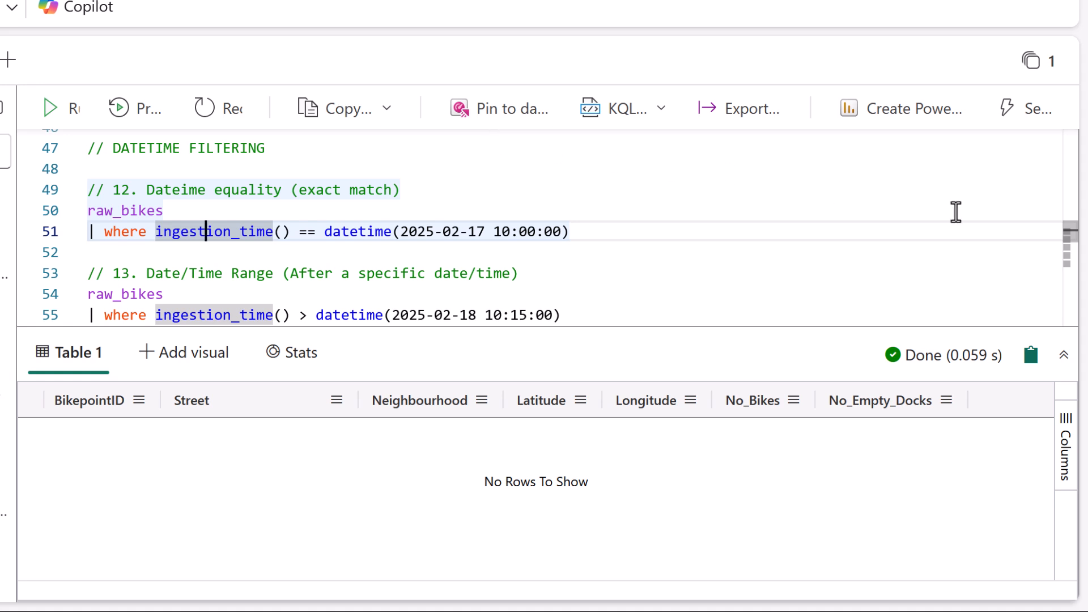
{"action": "scroll", "coordinate": [963, 221], "scroll_direction": "down", "scroll_amount": 3}
{"action": "left_click", "coordinate": [238, 229]}
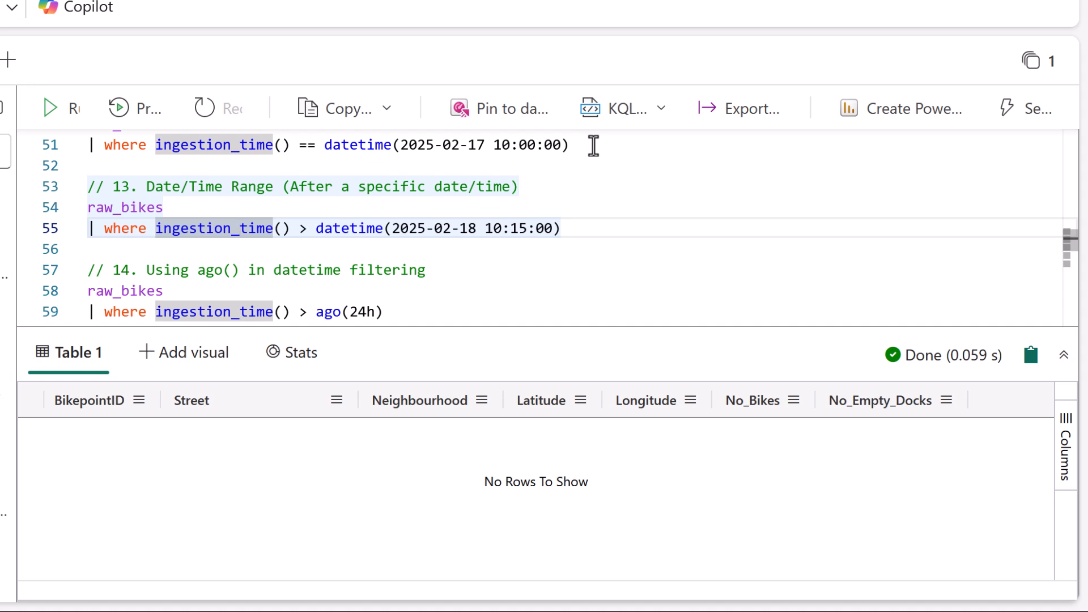
{"action": "key", "text": "shift+Return"}
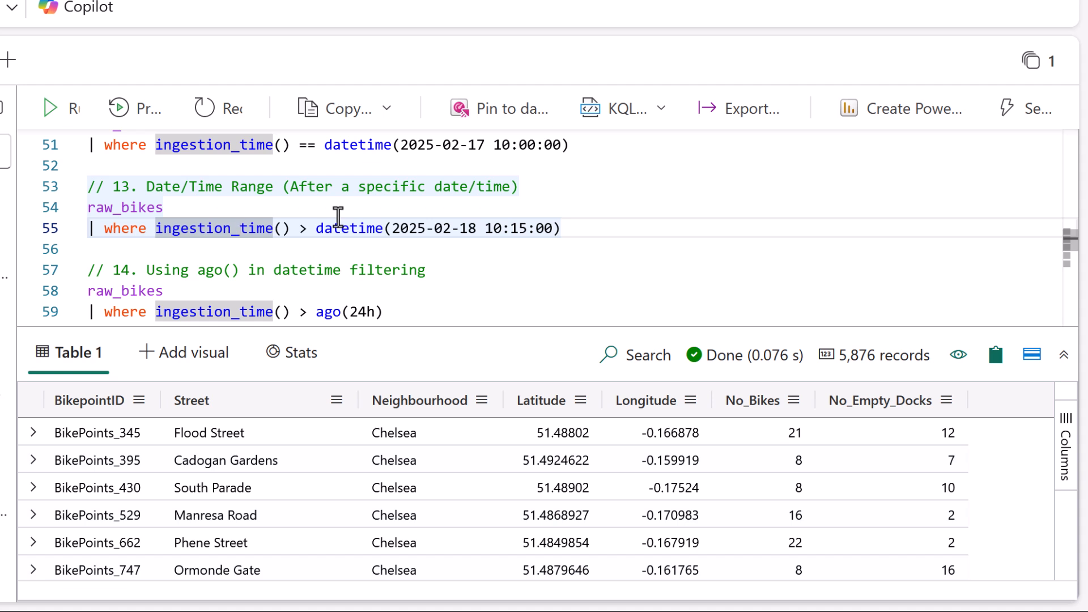
Run query 14 on raw_bikes for the last day's records with where ingestion_time() > ago(24h).
{"action": "scroll", "coordinate": [338, 217], "scroll_direction": "down", "scroll_amount": 1}
{"action": "left_click", "coordinate": [248, 236]}
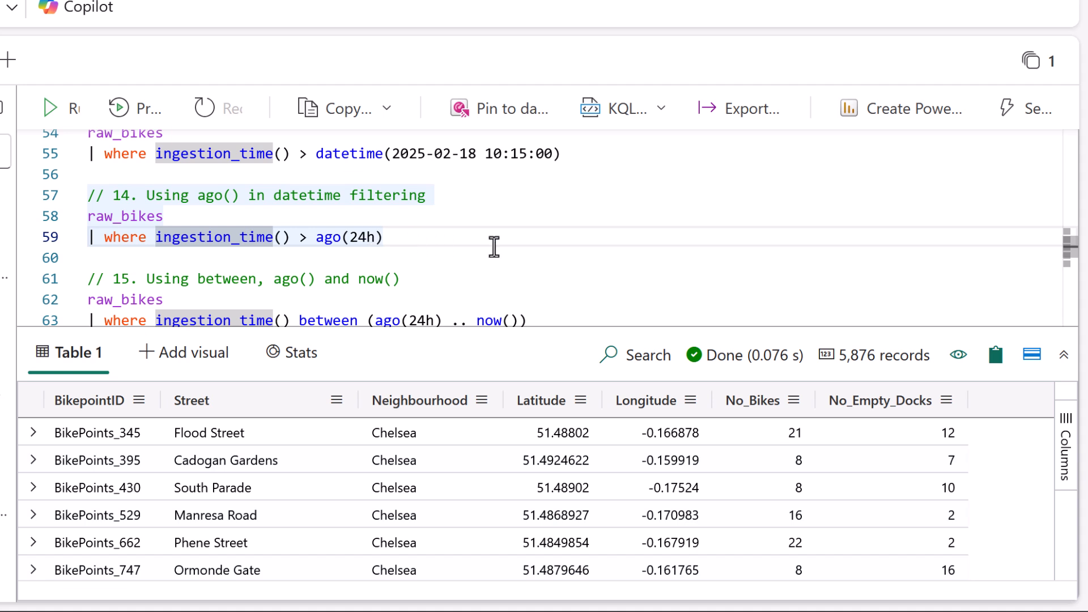
{"action": "key", "text": "shift+Return"}
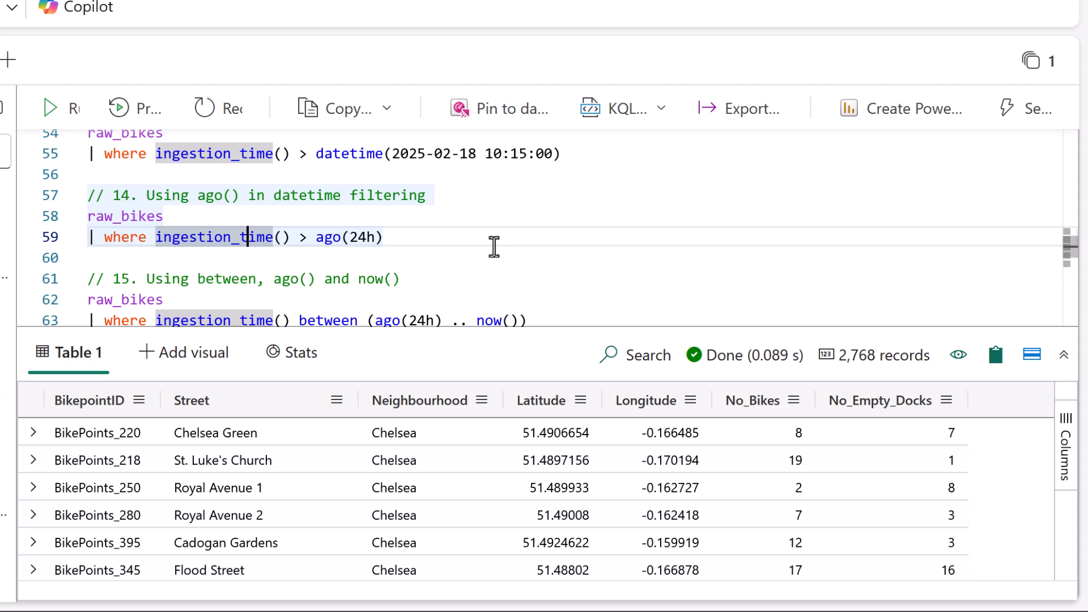
Compare query 15's between (ago(24h) .. now()) range with the > ago(24h) condition in query 14.
{"action": "scroll", "coordinate": [577, 219], "scroll_direction": "down", "scroll_amount": 1}
{"action": "left_click", "coordinate": [579, 217]}
{"action": "key", "text": "Down"}
{"action": "key", "text": "Down"}
{"action": "key", "text": "Left"}
{"action": "key", "text": "Left"}
{"action": "key", "text": "Left"}
{"action": "key", "text": "Left"}
{"action": "key", "text": "Left"}
{"action": "key", "text": "Left"}
{"action": "key", "text": "Left"}
{"action": "key", "text": "Left"}
{"action": "key", "text": "Left"}
{"action": "key", "text": "Left"}
{"action": "key", "text": "Left"}
{"action": "key", "text": "Left"}
{"action": "key", "text": "Left"}
{"action": "key", "text": "Left"}
{"action": "key", "text": "Left"}
{"action": "key", "text": "Left"}
{"action": "key", "text": "Left"}
{"action": "key", "text": "Left"}
{"action": "key", "text": "Left"}
{"action": "key", "text": "Left"}
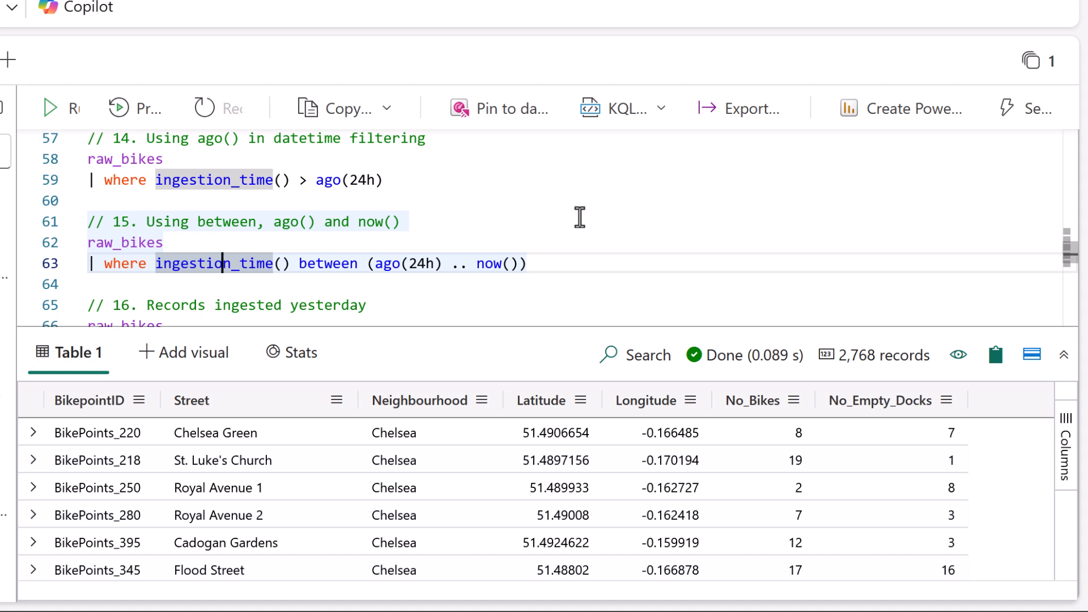
{"action": "left_click_drag", "start_coordinate": [367, 290], "coordinate": [554, 288]}
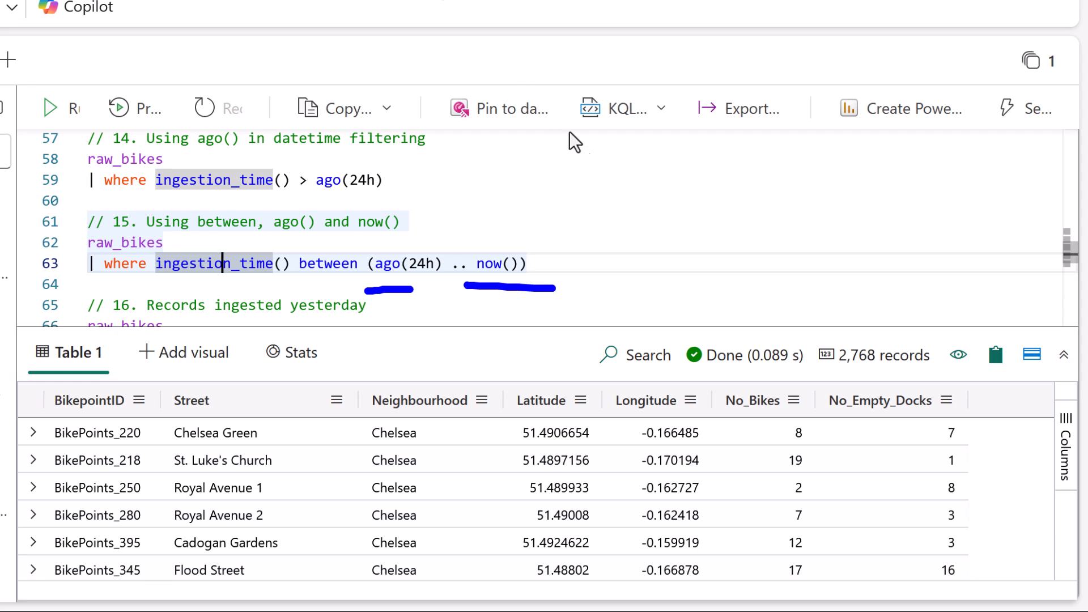
{"action": "left_click_drag", "start_coordinate": [306, 200], "coordinate": [387, 201]}
{"action": "mouse_move", "coordinate": [467, 287]}
{"action": "left_mouse_down"}
{"action": "mouse_move", "coordinate": [532, 286]}
{"action": "mouse_move", "coordinate": [472, 244]}
{"action": "mouse_move", "coordinate": [474, 283]}
{"action": "left_mouse_up"}
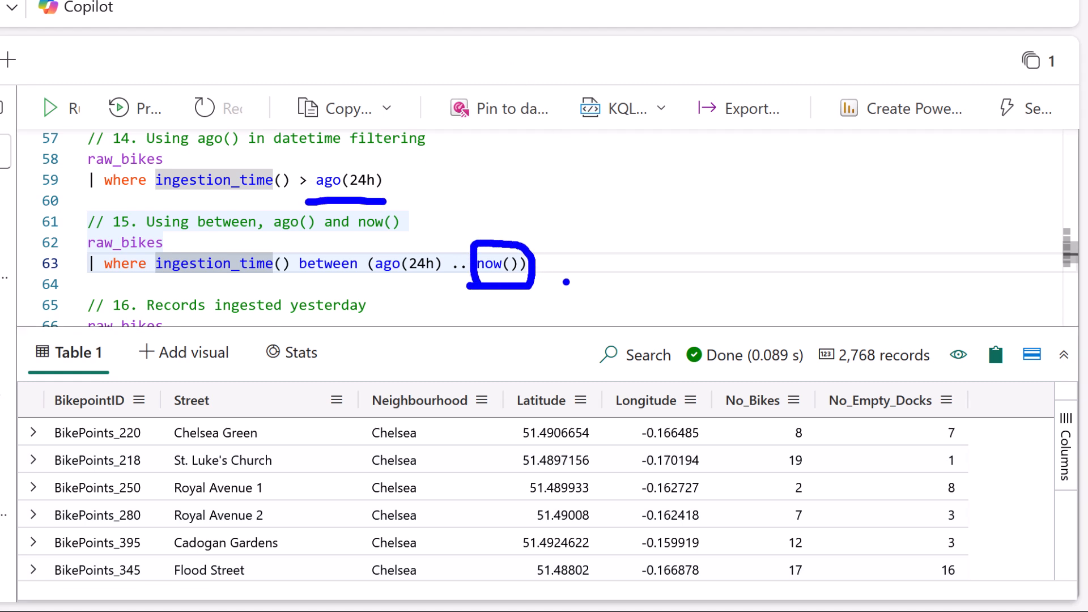
{"action": "key", "text": "Escape"}
Review and run query 16 for records ingested yesterday, using between (startofday(ago(1d)) .. endofday(ago(1d))).
{"action": "scroll", "coordinate": [1068, 238], "scroll_direction": "down", "scroll_amount": 3}
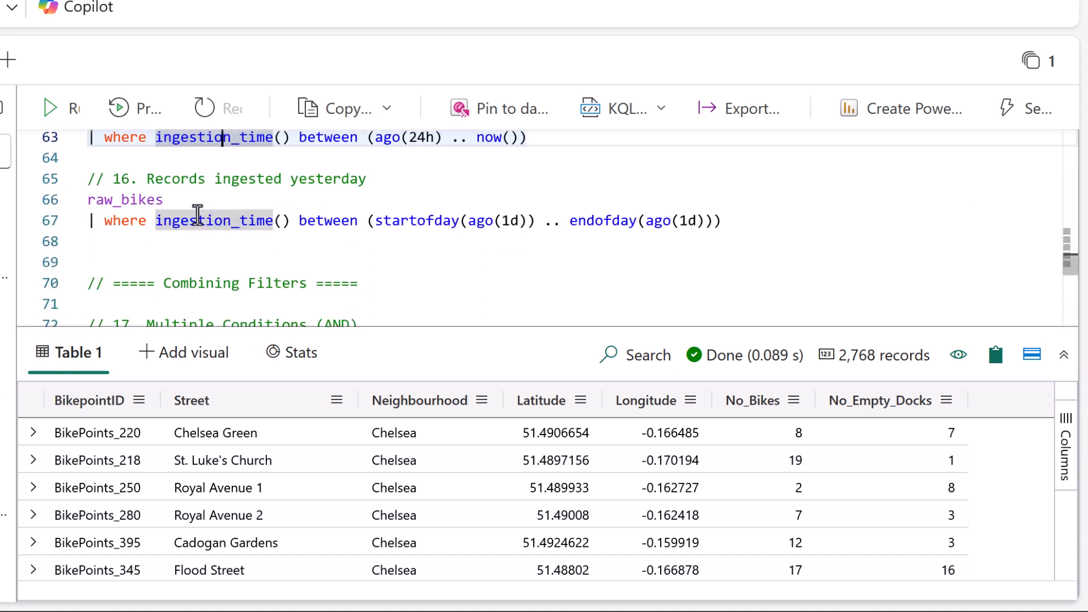
{"action": "key", "text": "ctrl+2"}
{"action": "left_click_drag", "start_coordinate": [297, 242], "coordinate": [503, 240]}
{"action": "left_click_drag", "start_coordinate": [568, 232], "coordinate": [752, 237]}
{"action": "key", "text": "Escape"}
{"action": "key", "text": "shift+Return"}
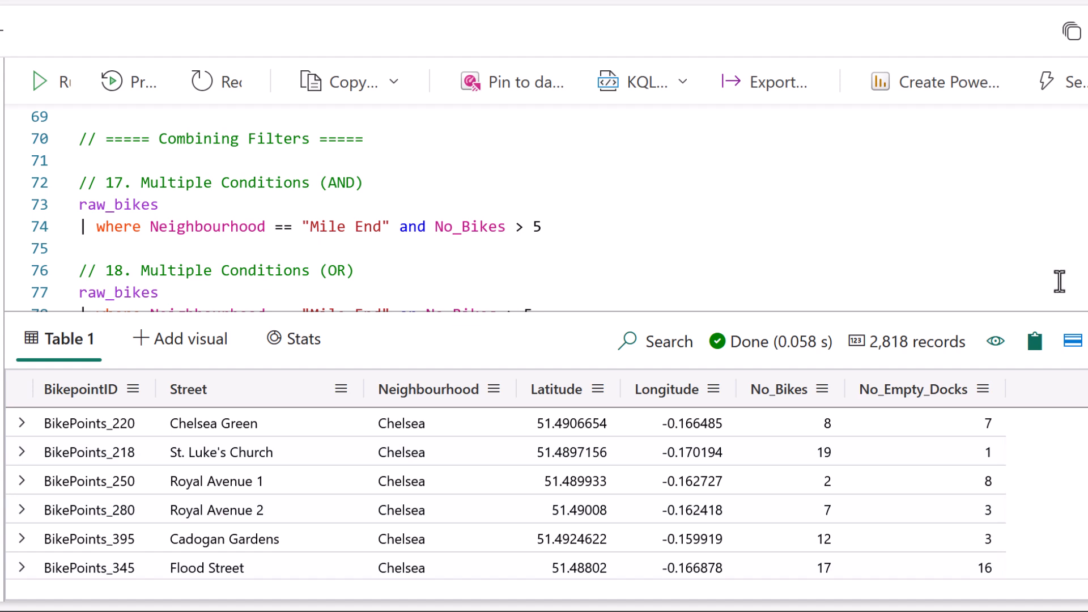
Run query 17 on raw_bikes combining Neighbourhood == "Mile End" and No_Bikes > 5.
{"action": "left_click", "coordinate": [511, 191]}
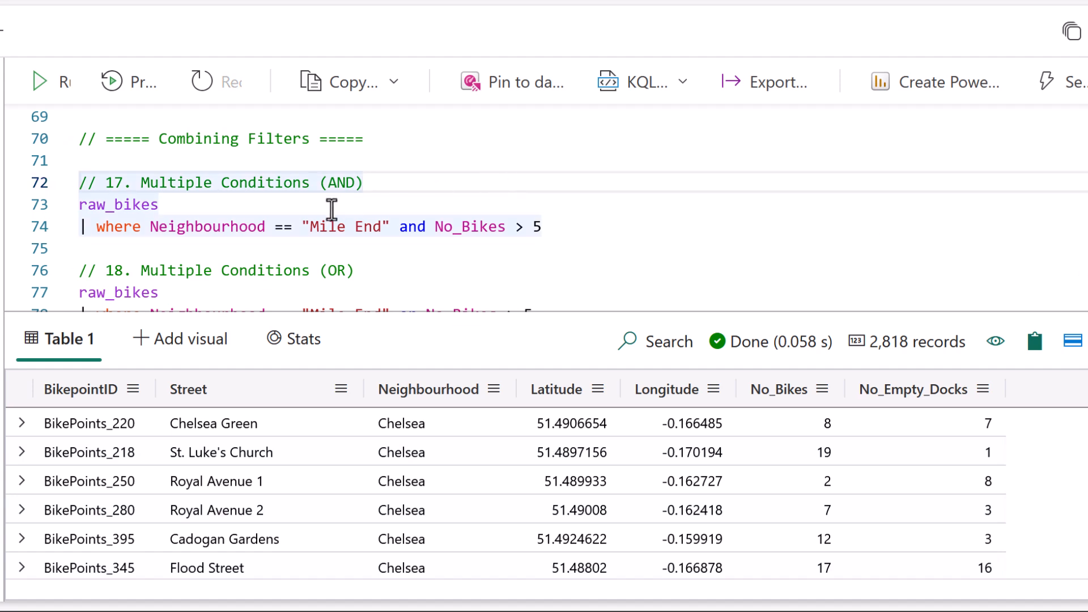
{"action": "left_click_drag", "start_coordinate": [433, 226], "coordinate": [399, 226]}
{"action": "left_click", "coordinate": [212, 227]}
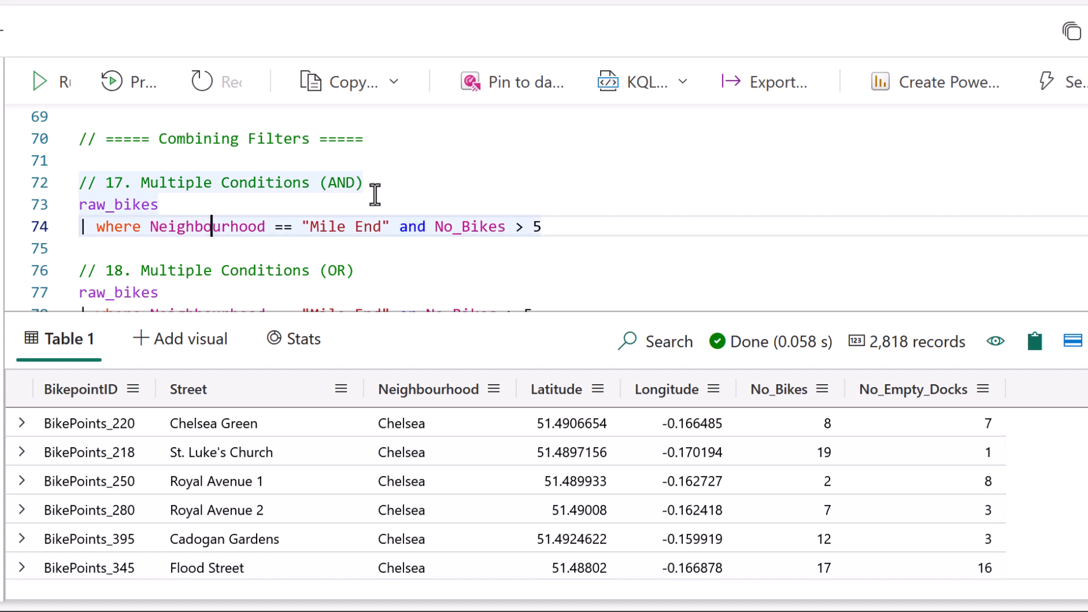
{"action": "key", "text": "shift+Return"}
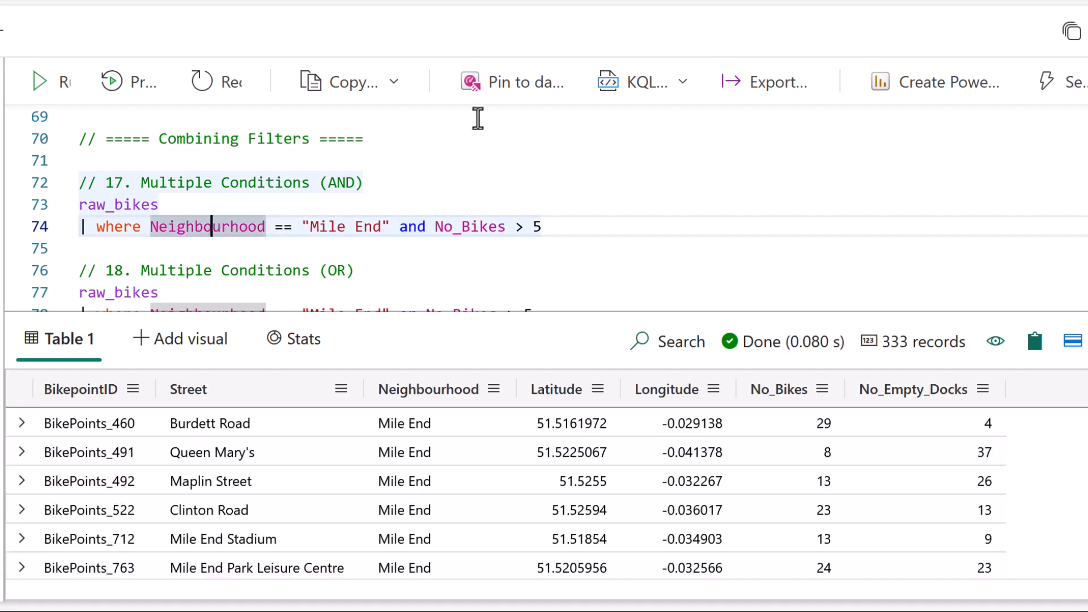
Run query 18 on raw_bikes with the OR condition Neighbourhood == "Mile End" or No_Bikes > 5.
{"action": "scroll", "coordinate": [478, 200], "scroll_direction": "down", "scroll_amount": 1}
{"action": "left_click", "coordinate": [477, 195]}
{"action": "left_click", "coordinate": [454, 257]}
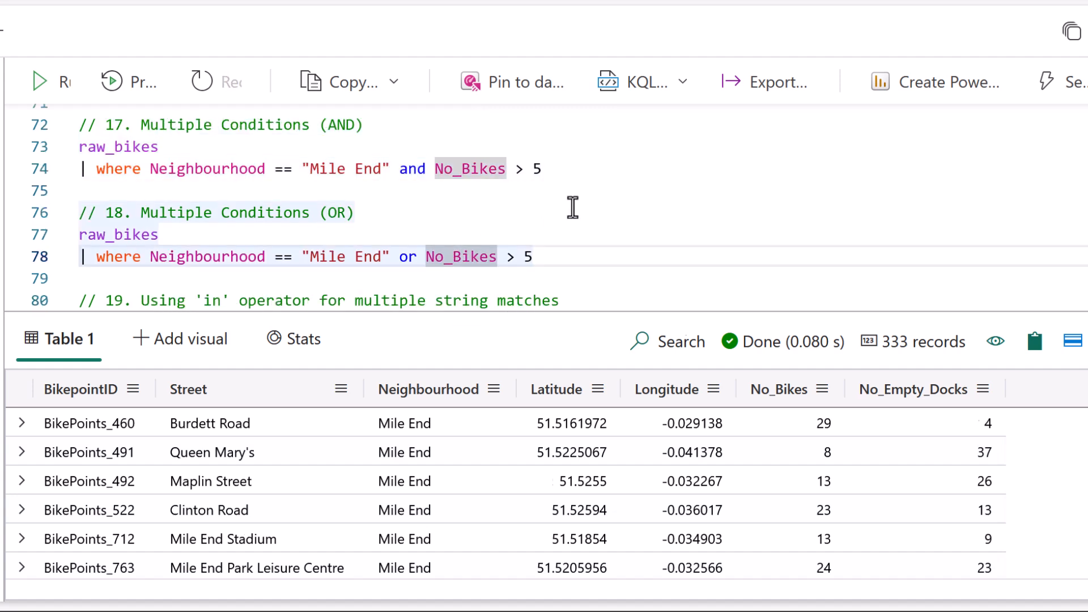
{"action": "key", "text": "shift+Return"}
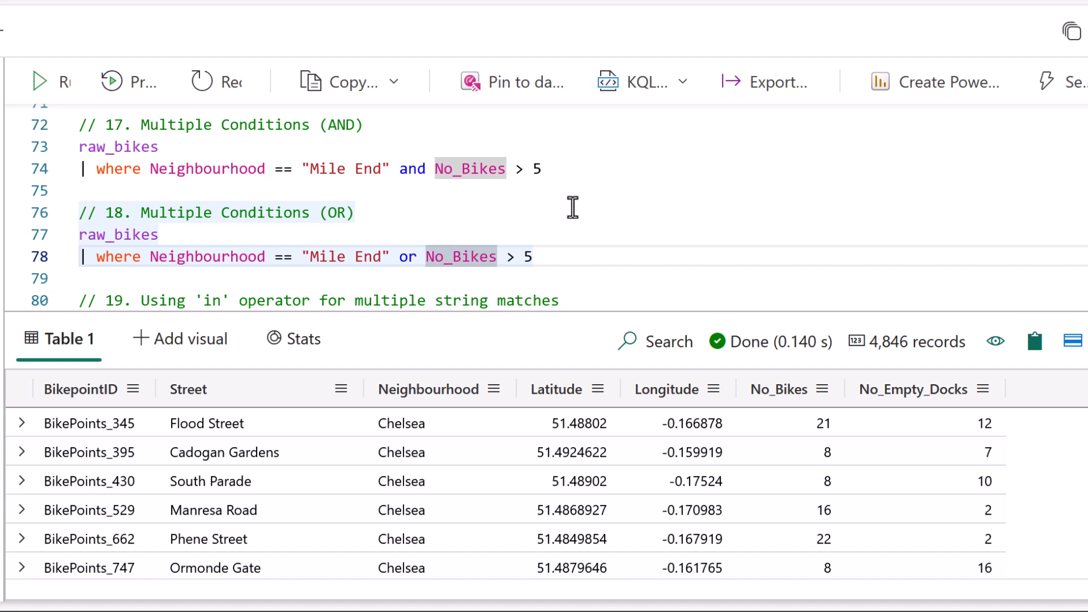
Run query 19 on raw_bikes, matching several neighbourhoods with where Neighbourhood in ("Mile End", "Sands End").
{"action": "scroll", "coordinate": [522, 177], "scroll_direction": "down", "scroll_amount": 2}
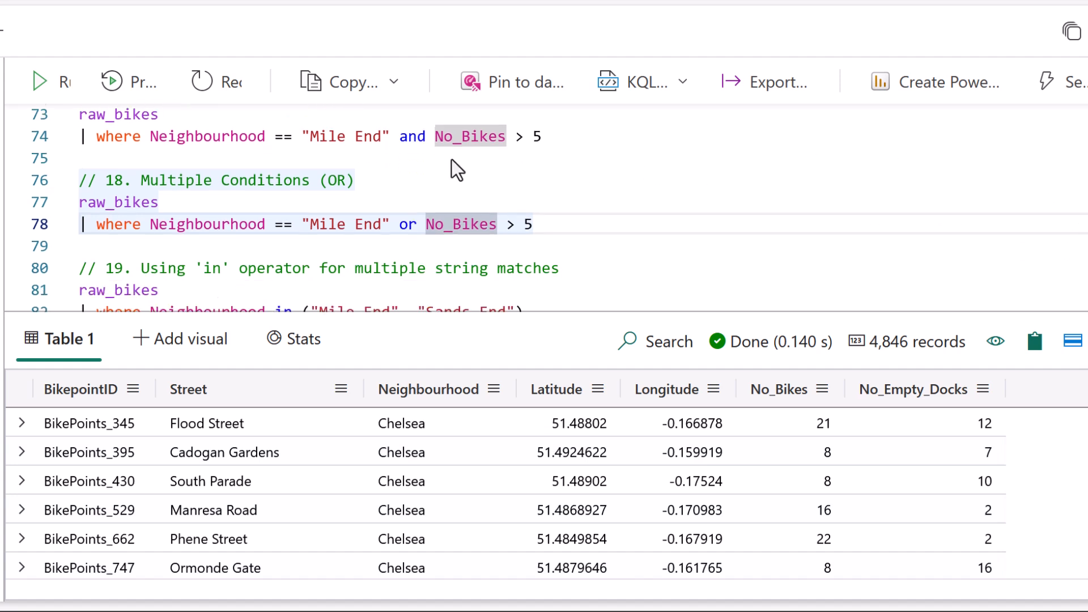
{"action": "left_click", "coordinate": [309, 214]}
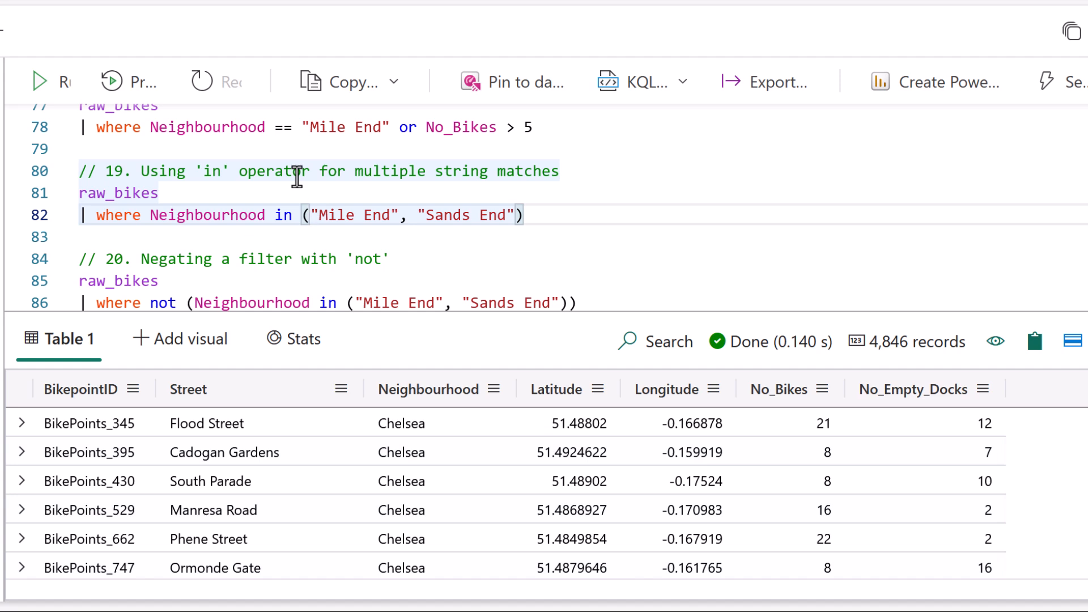
{"action": "key", "text": "shift+Return"}
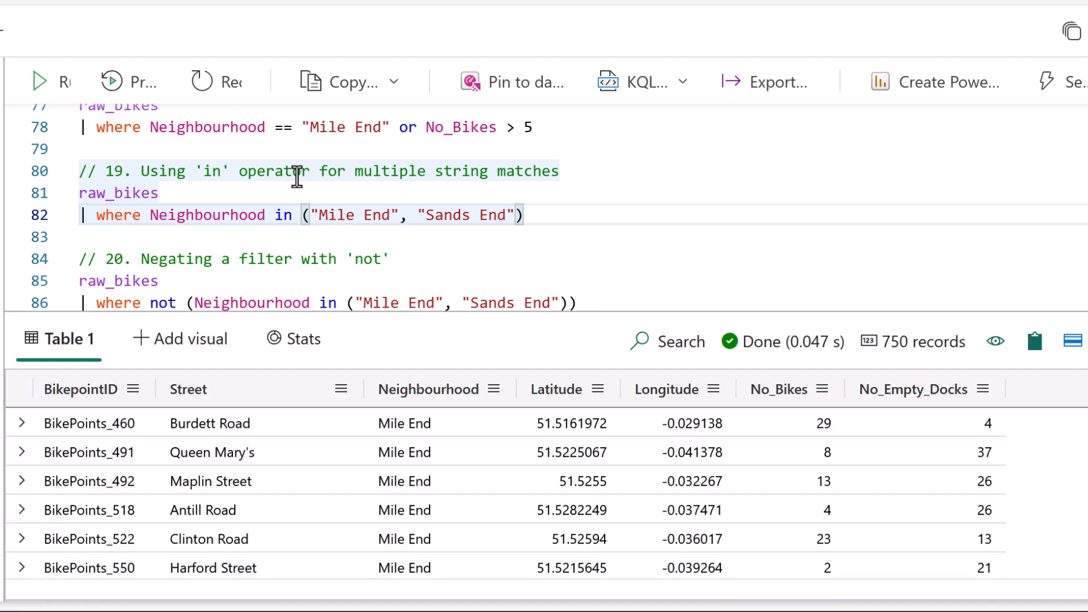
Review and run query 20 on raw_bikes, excluding two neighbourhoods with where not (Neighbourhood in ("Mile End", "Sands End")).
{"action": "scroll", "coordinate": [695, 226], "scroll_direction": "down", "scroll_amount": 1}
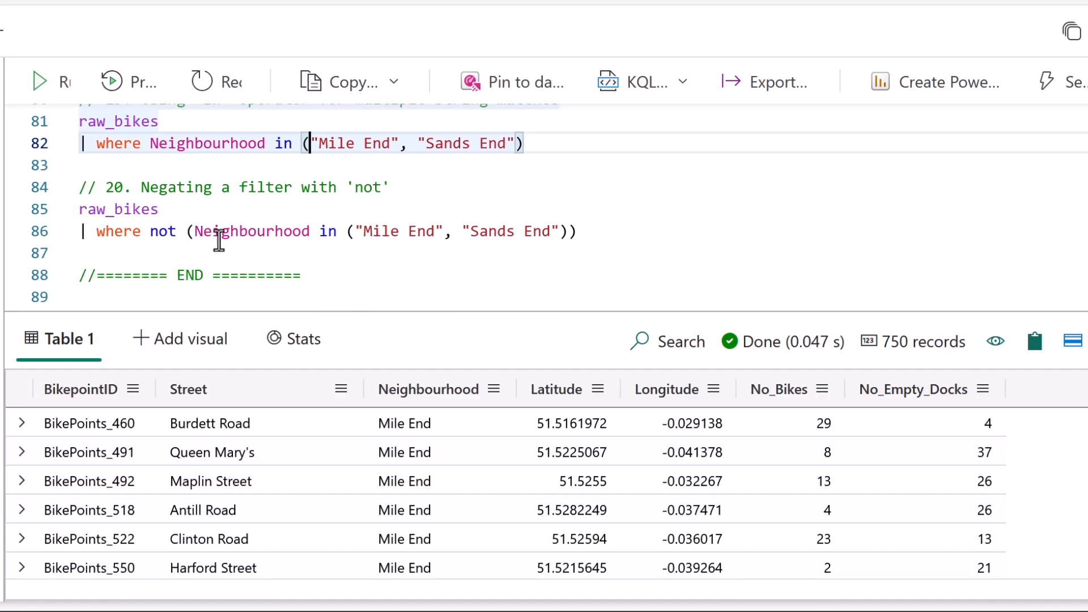
{"action": "left_click", "coordinate": [158, 234]}
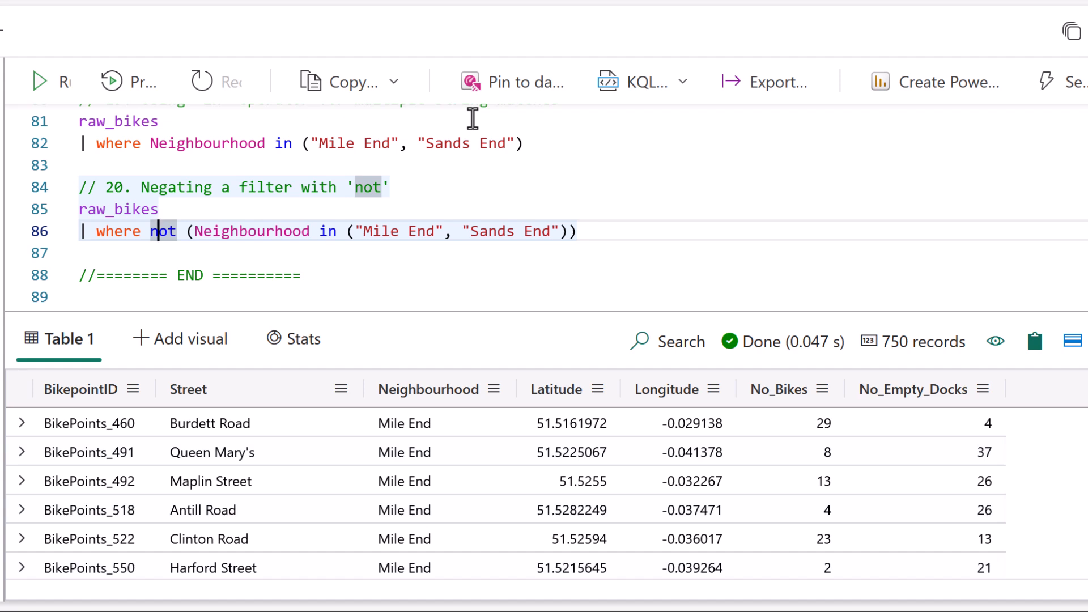
{"action": "mouse_move", "coordinate": [569, 135]}
{"action": "left_mouse_down"}
{"action": "mouse_move", "coordinate": [565, 187]}
{"action": "mouse_move", "coordinate": [593, 179]}
{"action": "left_mouse_up"}
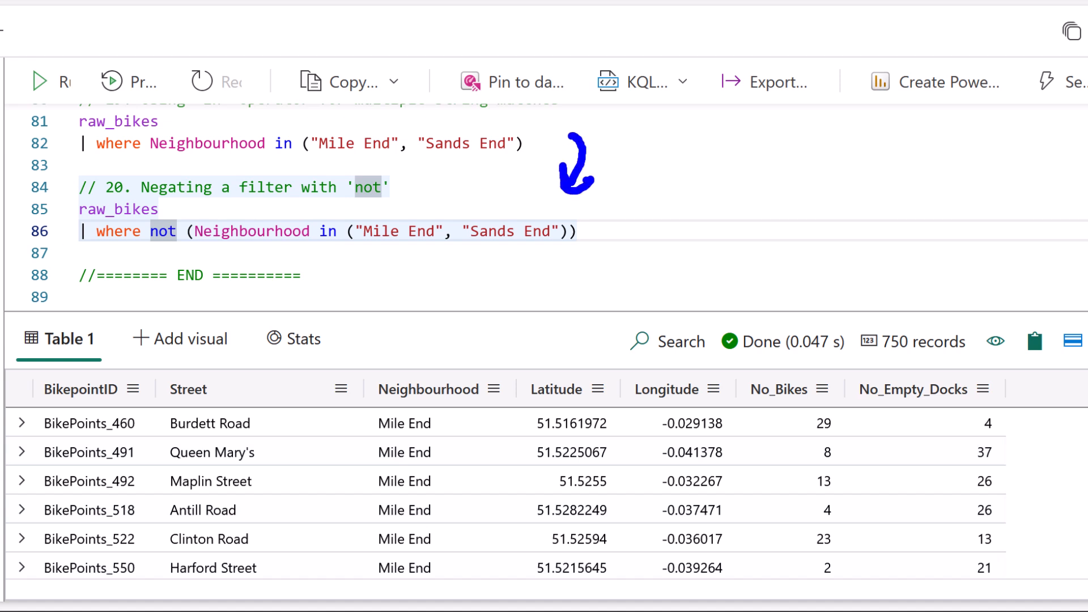
{"action": "left_click_drag", "start_coordinate": [123, 261], "coordinate": [243, 261]}
{"action": "left_click_drag", "start_coordinate": [355, 258], "coordinate": [395, 256]}
{"action": "left_click_drag", "start_coordinate": [509, 255], "coordinate": [566, 254]}
{"action": "key", "text": "Escape"}
{"action": "left_click", "coordinate": [346, 231]}
{"action": "key", "text": "shift+Return"}
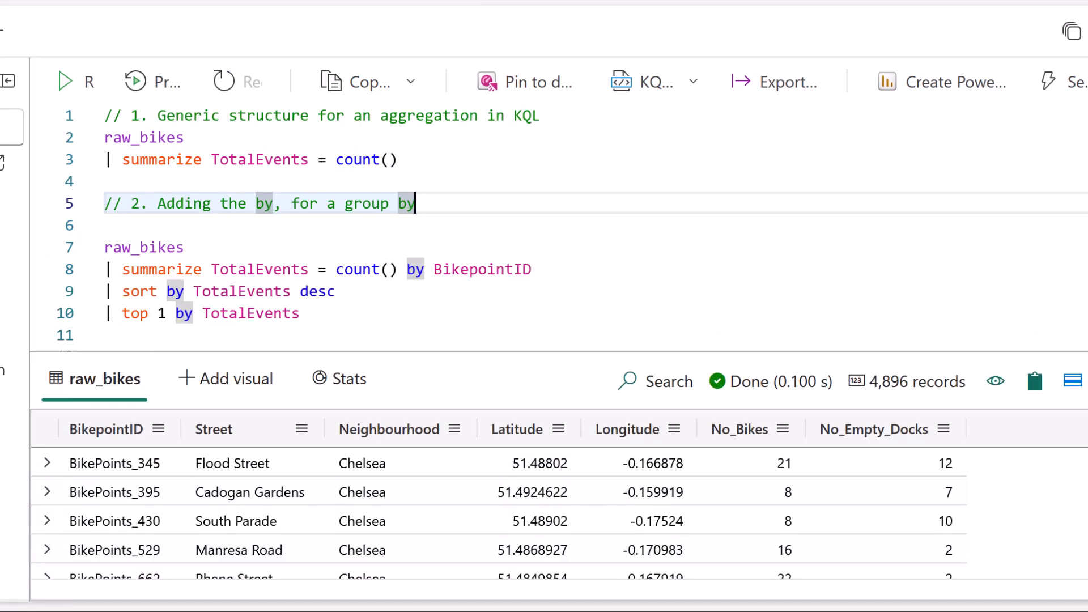
In the aggregation queries, review and run query 1, summarize TotalEvents = count(), on raw_bikes.
{"action": "left_click", "coordinate": [176, 138]}
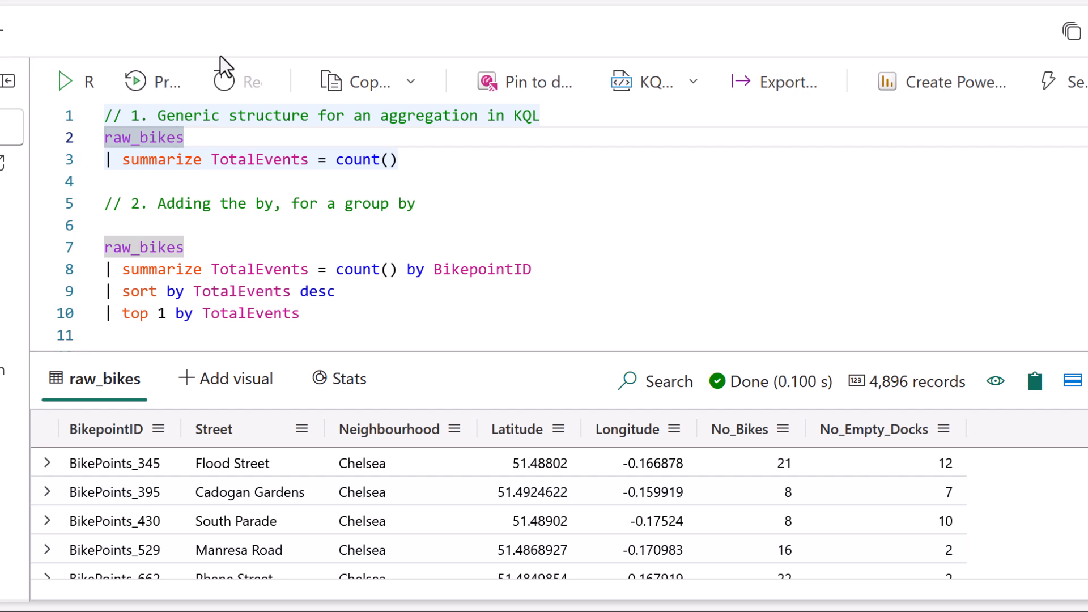
{"action": "left_click", "coordinate": [274, 160]}
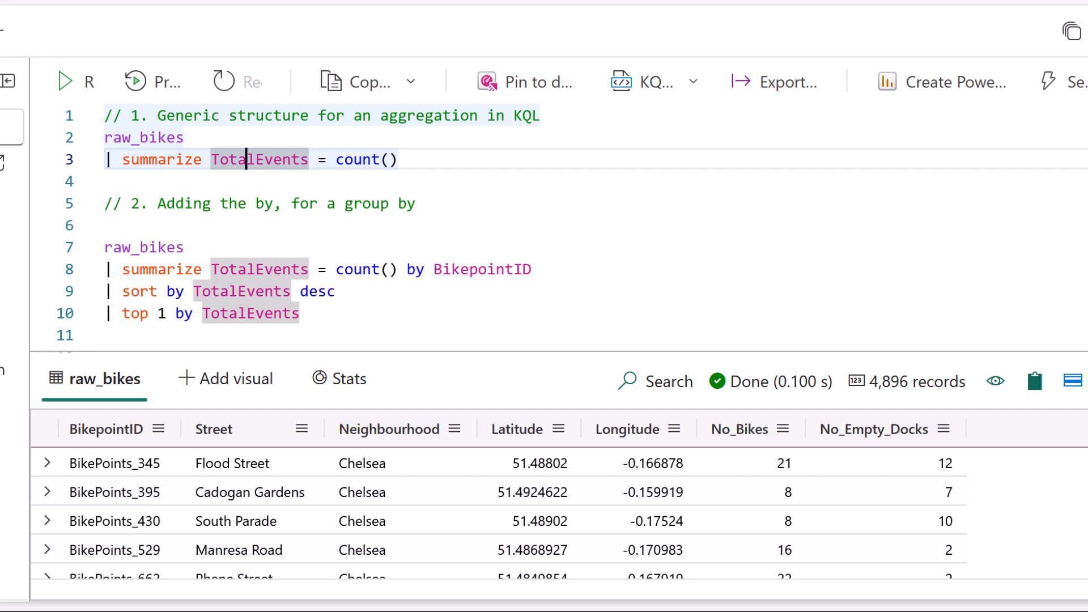
{"action": "left_click", "coordinate": [335, 160]}
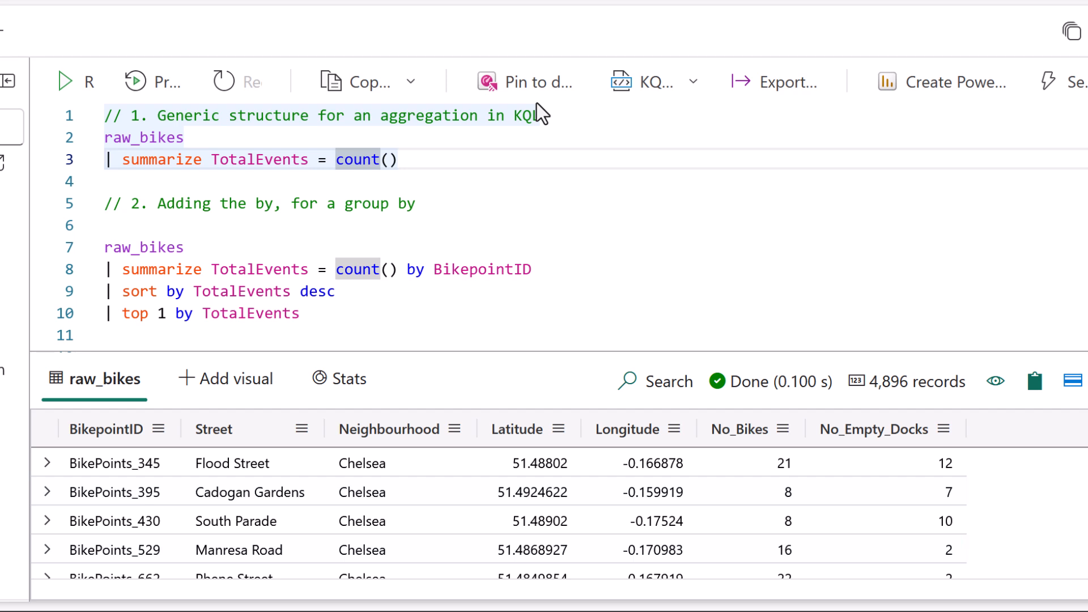
{"action": "key", "text": "shift+Return"}
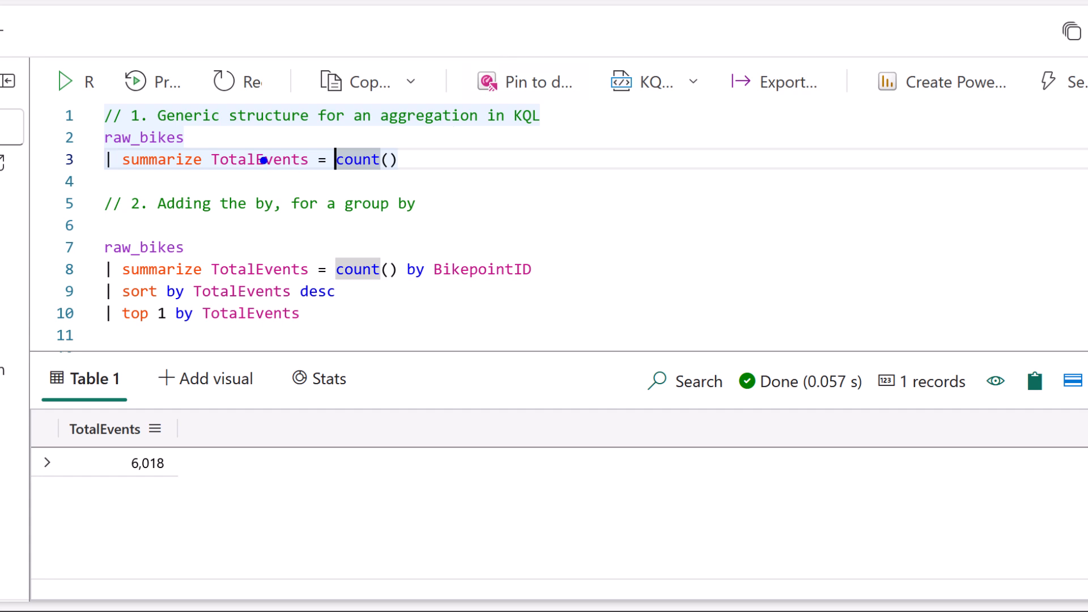
{"action": "mouse_move", "coordinate": [88, 498]}
{"action": "left_mouse_down"}
{"action": "mouse_move", "coordinate": [205, 479]}
{"action": "mouse_move", "coordinate": [54, 411]}
{"action": "mouse_move", "coordinate": [85, 491]}
{"action": "left_mouse_up"}
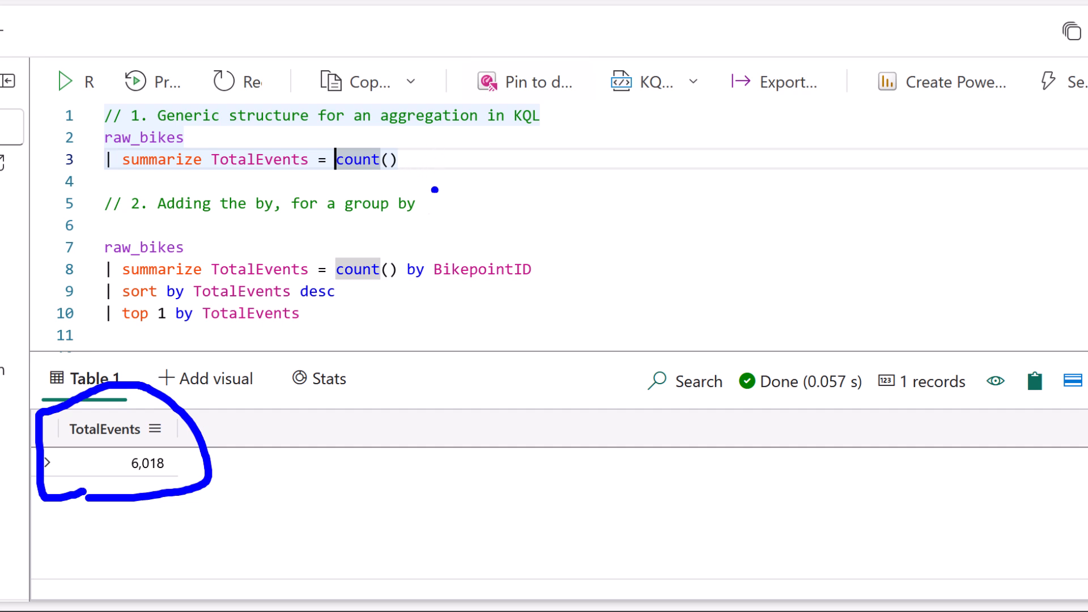
{"action": "key", "text": "Escape"}
Run only the first two lines of query 2, summarizing TotalEvents = count() by BikepointID on raw_bikes.
{"action": "left_click_drag", "start_coordinate": [539, 269], "coordinate": [100, 253]}
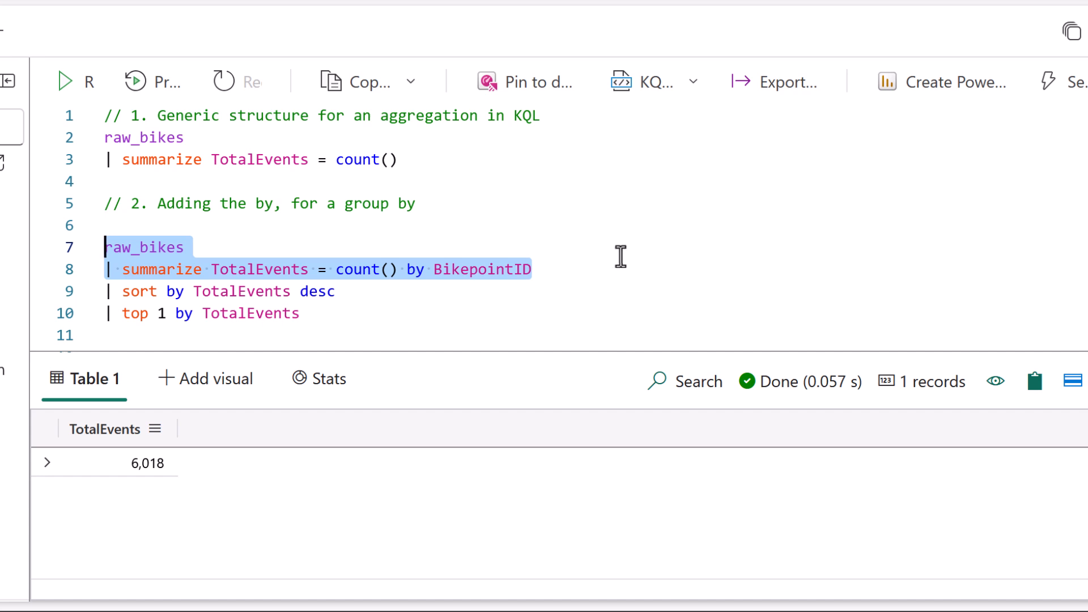
{"action": "left_click_drag", "start_coordinate": [410, 298], "coordinate": [560, 290]}
{"action": "key", "text": "Escape"}
{"action": "mouse_move", "coordinate": [469, 270]}
{"action": "key", "text": "shift+Return"}
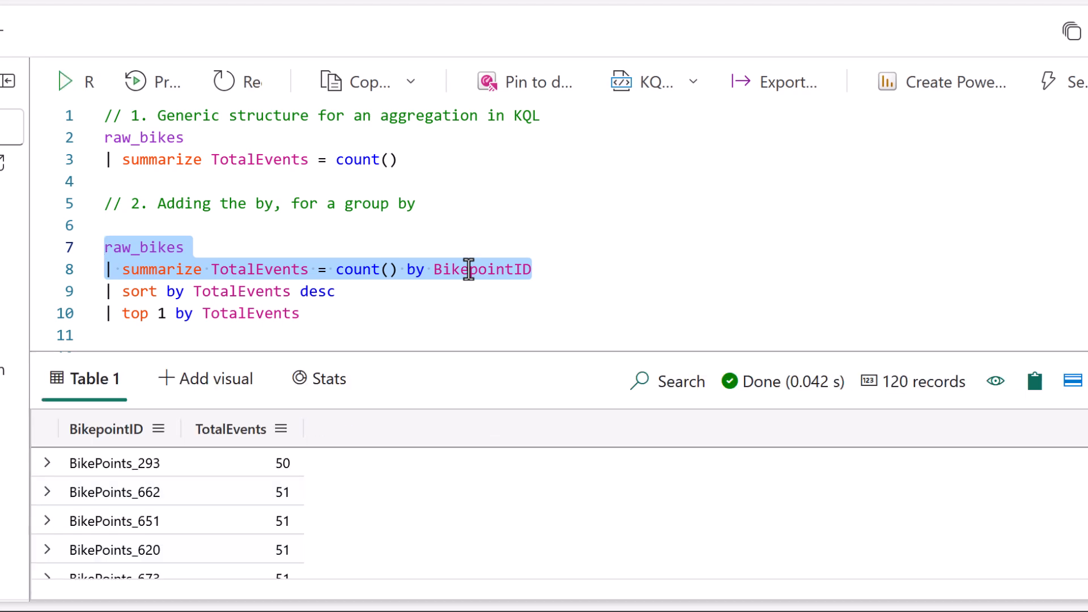
Run the whole of query 2, including sort by TotalEvents desc and top 1 by TotalEvents, and review its structure.
{"action": "key", "text": "Down"}
{"action": "key", "text": "Left"}
{"action": "key", "text": "Left"}
{"action": "key", "text": "Left"}
{"action": "key", "text": "Left"}
{"action": "key", "text": "Left"}
{"action": "key", "text": "Left"}
{"action": "key", "text": "Left"}
{"action": "key", "text": "Left"}
{"action": "key", "text": "Left"}
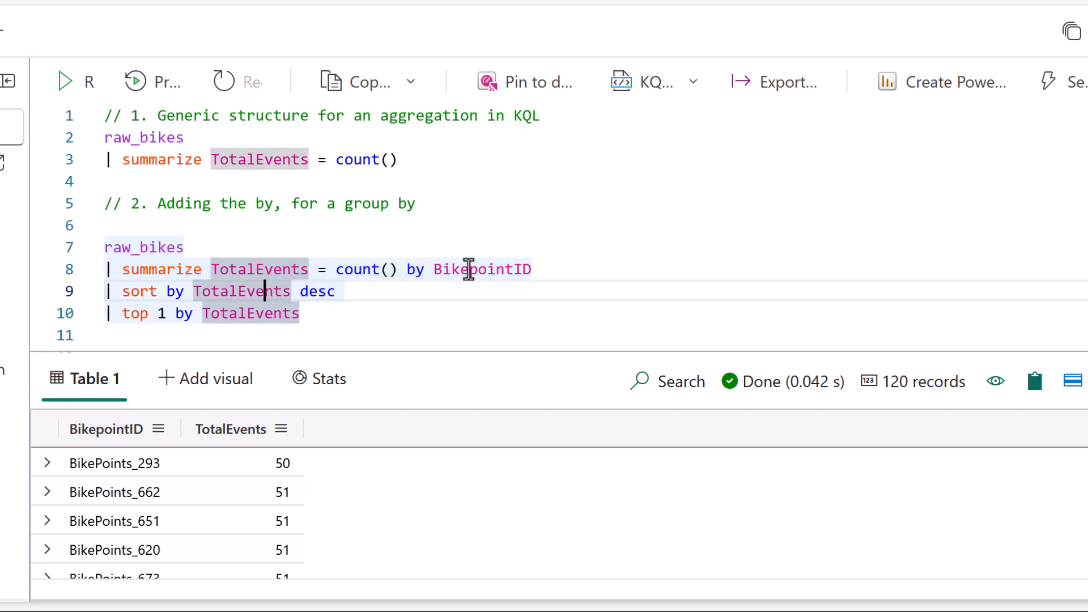
{"action": "left_click", "coordinate": [377, 321]}
{"action": "key", "text": "shift+Return"}
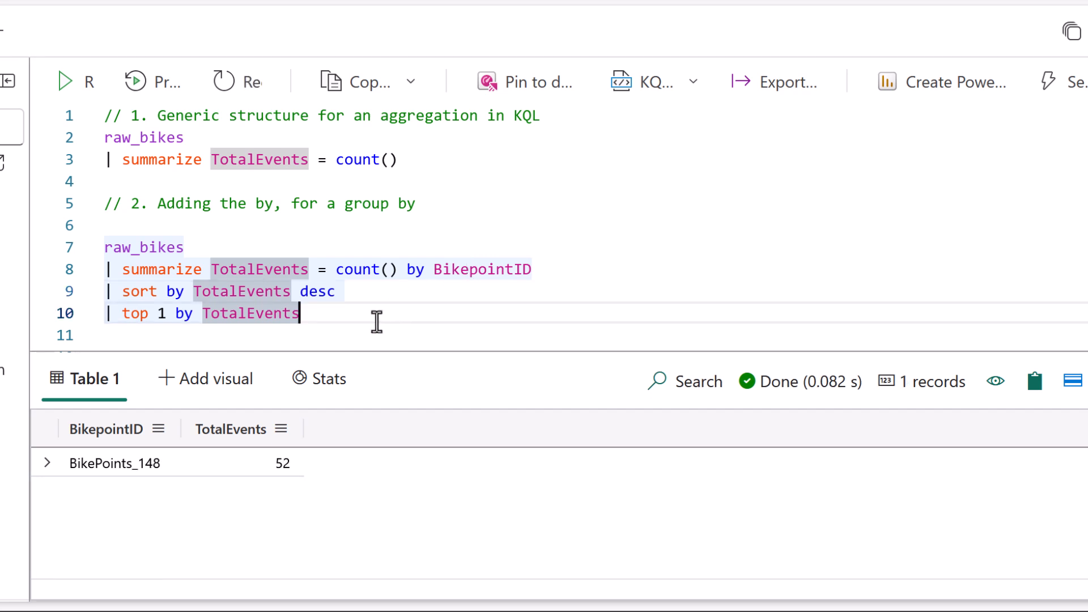
{"action": "mouse_move", "coordinate": [110, 334]}
{"action": "left_mouse_down"}
{"action": "mouse_move", "coordinate": [322, 337]}
{"action": "mouse_move", "coordinate": [303, 238]}
{"action": "mouse_move", "coordinate": [122, 238]}
{"action": "mouse_move", "coordinate": [90, 343]}
{"action": "mouse_move", "coordinate": [150, 341]}
{"action": "left_mouse_up"}
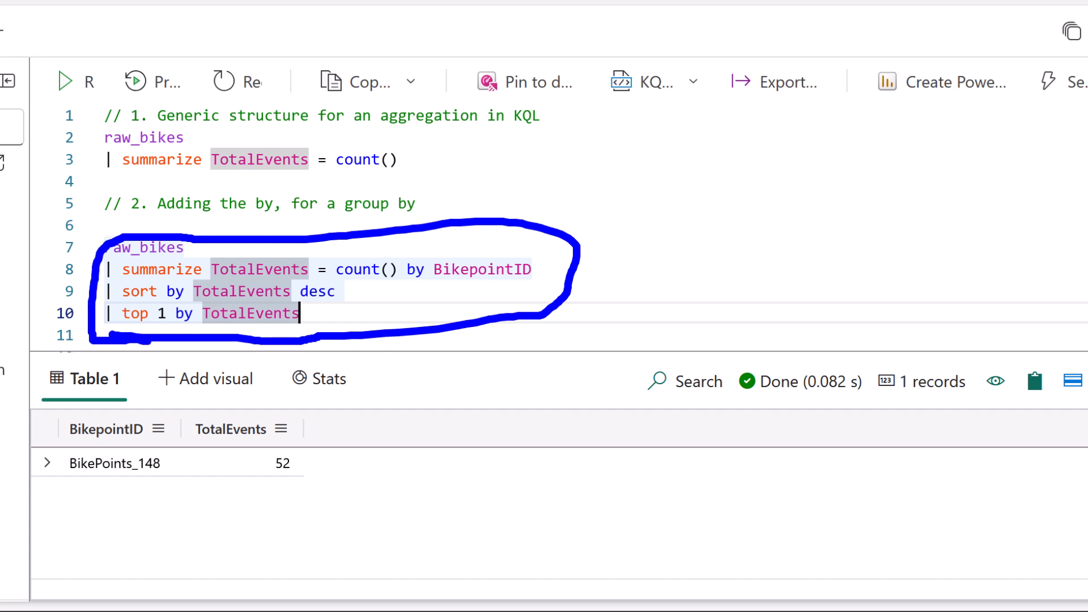
{"action": "key", "text": "Escape"}
{"action": "key", "text": "ctrl+2"}
{"action": "mouse_move", "coordinate": [112, 222]}
{"action": "left_mouse_down"}
{"action": "mouse_move", "coordinate": [80, 325]}
{"action": "mouse_move", "coordinate": [110, 349]}
{"action": "left_mouse_up"}
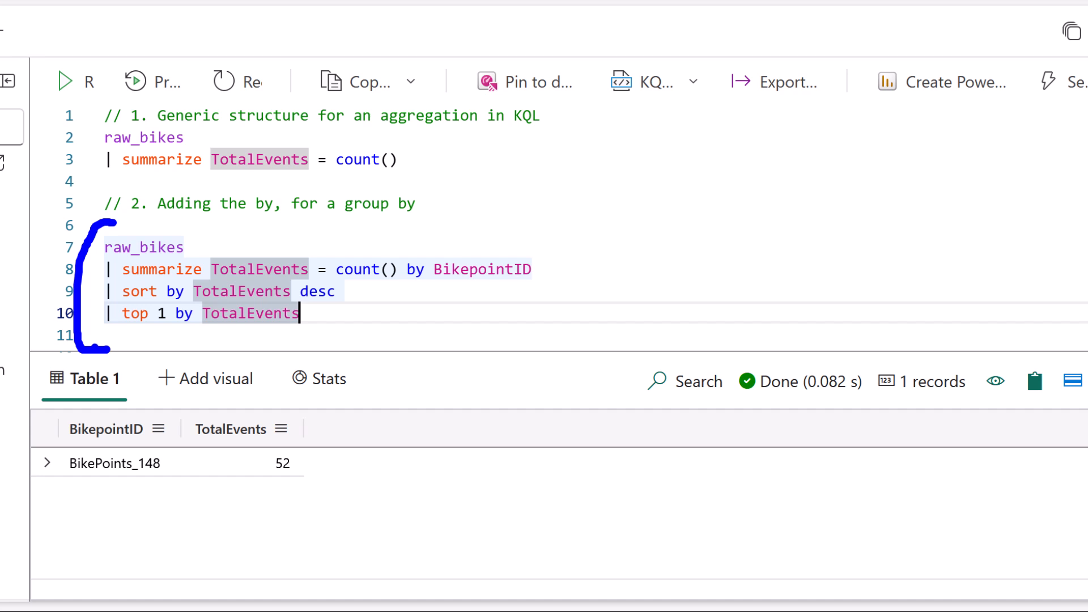
{"action": "key", "text": "Escape"}
Review and run query 3 with multiple aggregates, TotalEvents = count() and MinBikes = min(No_Bikes), grouped by BikepointID.
{"action": "scroll", "coordinate": [712, 182], "scroll_direction": "down", "scroll_amount": 3}
{"action": "left_click", "coordinate": [612, 175]}
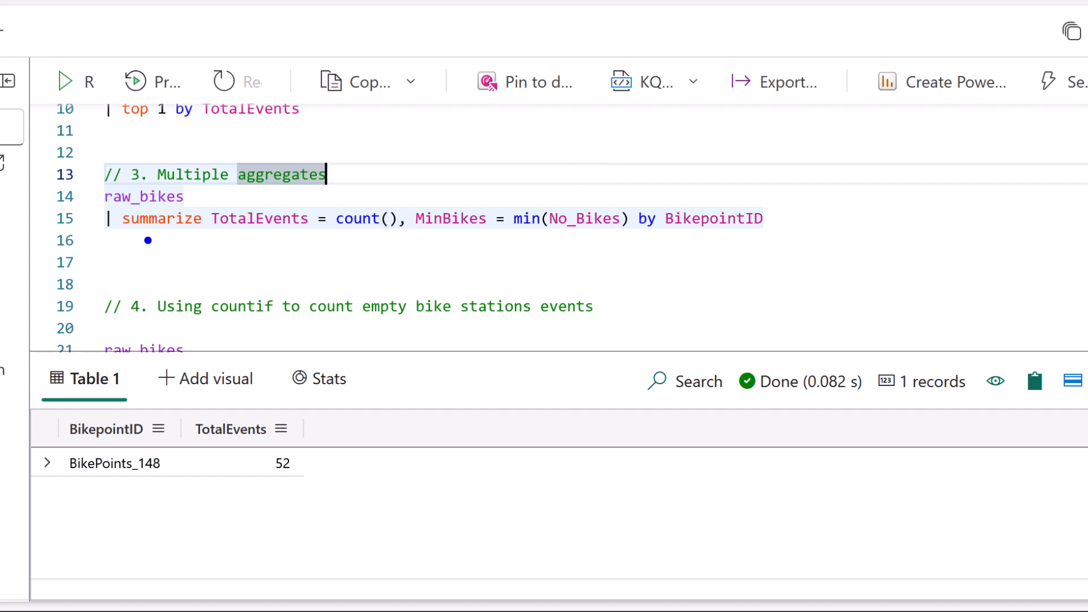
{"action": "left_click_drag", "start_coordinate": [142, 241], "coordinate": [388, 238]}
{"action": "left_click_drag", "start_coordinate": [264, 249], "coordinate": [265, 256]}
{"action": "left_click_drag", "start_coordinate": [317, 245], "coordinate": [317, 259]}
{"action": "left_click_drag", "start_coordinate": [258, 239], "coordinate": [244, 270]}
{"action": "left_click_drag", "start_coordinate": [465, 240], "coordinate": [465, 256]}
{"action": "left_click_drag", "start_coordinate": [564, 245], "coordinate": [565, 267]}
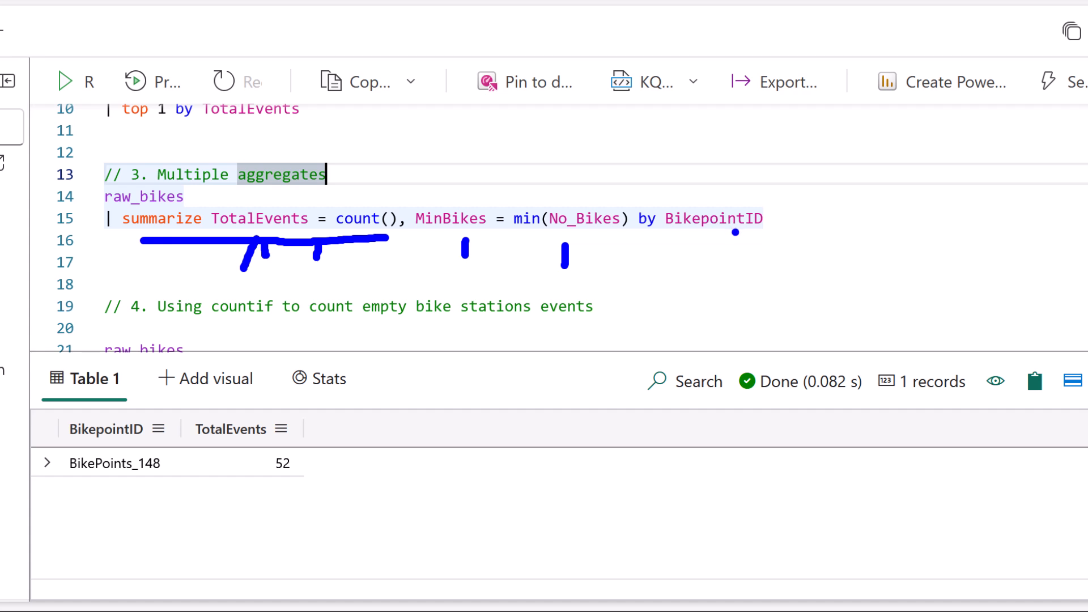
{"action": "mouse_move", "coordinate": [644, 241]}
{"action": "left_mouse_down"}
{"action": "mouse_move", "coordinate": [791, 232]}
{"action": "mouse_move", "coordinate": [671, 197]}
{"action": "mouse_move", "coordinate": [625, 250]}
{"action": "mouse_move", "coordinate": [677, 246]}
{"action": "left_mouse_up"}
{"action": "key", "text": "Escape"}
{"action": "left_click", "coordinate": [566, 218]}
{"action": "key", "text": "shift+Return"}
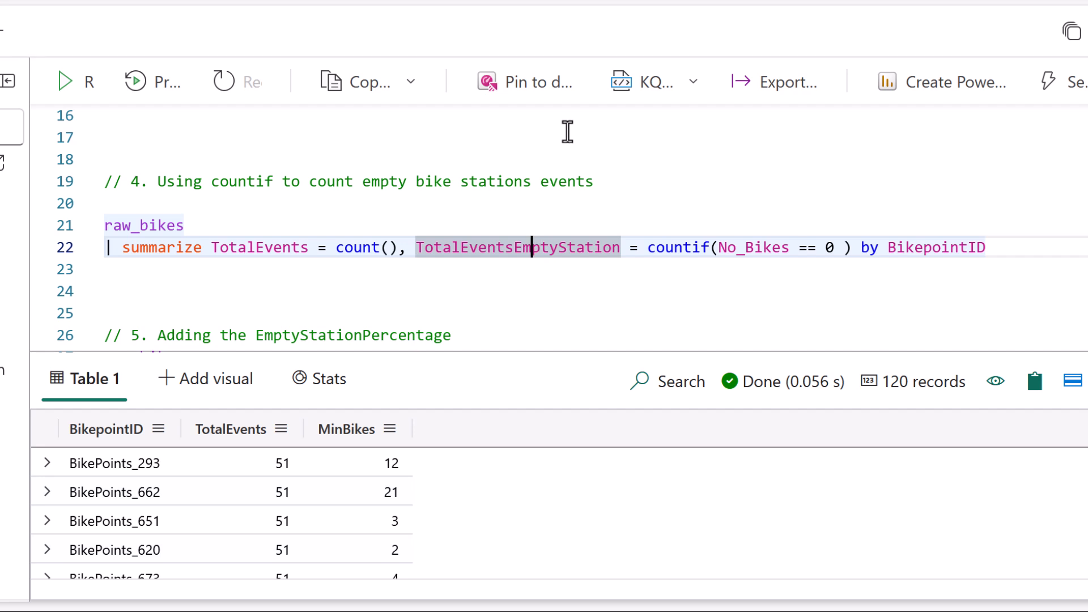
Review and run query 4, adding TotalEventsEmptyStation = countif(No_Bikes == 0) beside the total event count by BikepointID.
{"action": "key", "text": "Left"}
{"action": "key", "text": "Left"}
{"action": "mouse_move", "coordinate": [640, 270]}
{"action": "left_mouse_down"}
{"action": "mouse_move", "coordinate": [855, 258]}
{"action": "mouse_move", "coordinate": [641, 272]}
{"action": "left_mouse_up"}
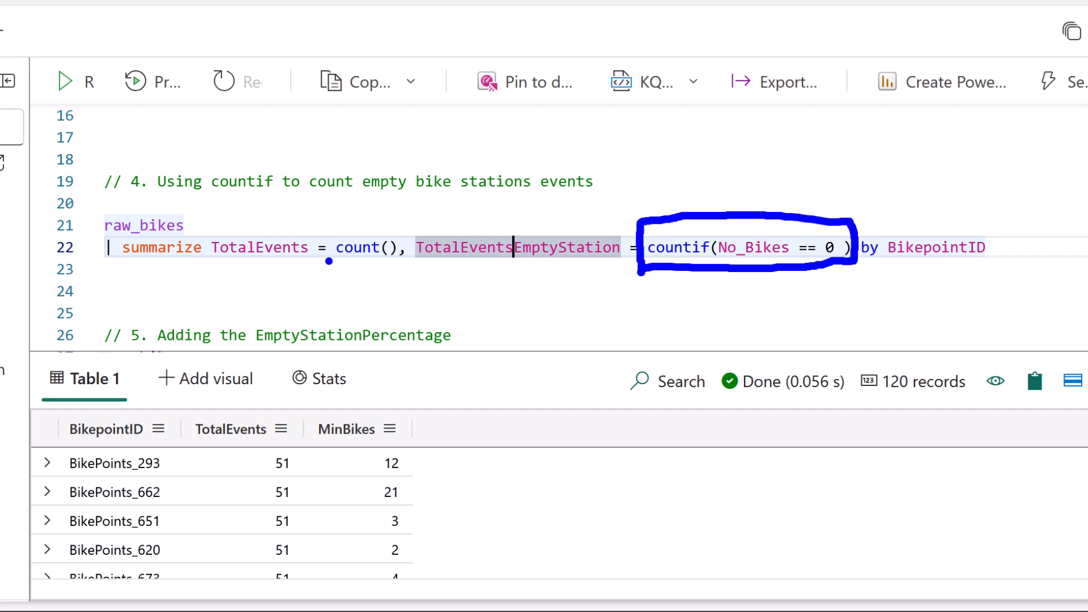
{"action": "left_click_drag", "start_coordinate": [335, 264], "coordinate": [372, 265]}
{"action": "left_click_drag", "start_coordinate": [763, 273], "coordinate": [763, 285]}
{"action": "mouse_move", "coordinate": [827, 267]}
{"action": "left_mouse_down"}
{"action": "mouse_move", "coordinate": [827, 283]}
{"action": "mouse_move", "coordinate": [1008, 272]}
{"action": "left_mouse_up"}
{"action": "key", "text": "Escape"}
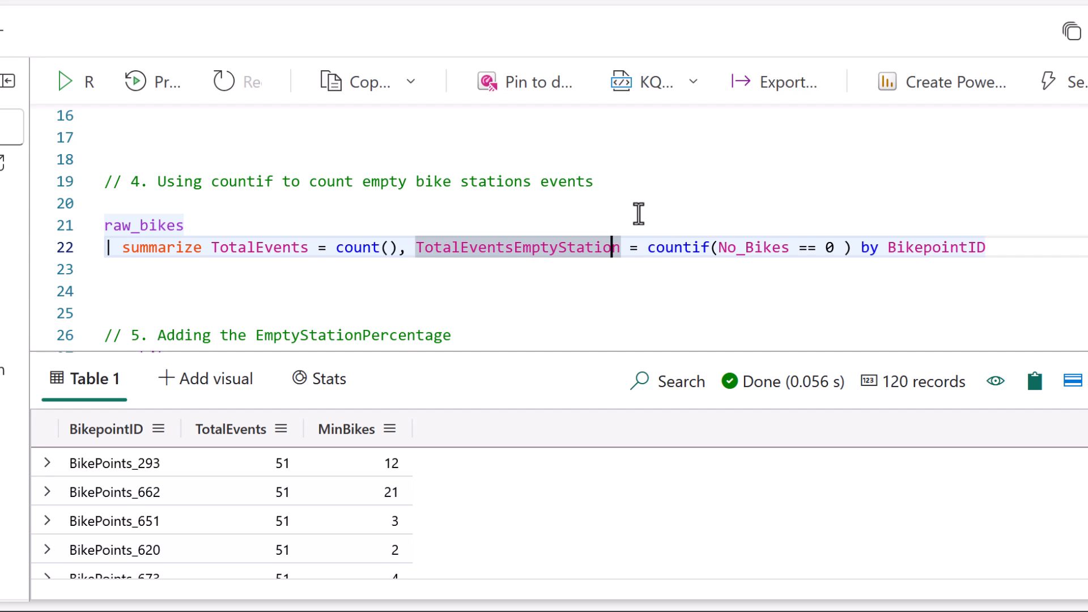
{"action": "key", "text": "shift+Return"}
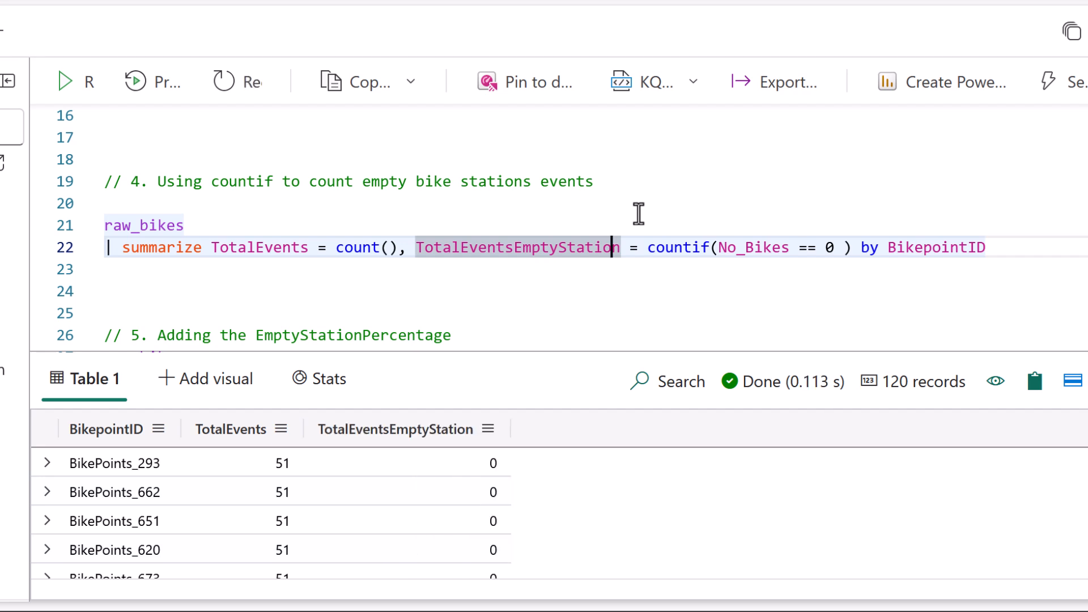
Examine the query 4 results, comparing TotalEvents with TotalEventsEmptyStation for individual bike points.
{"action": "left_click_drag", "start_coordinate": [213, 248], "coordinate": [413, 249]}
{"action": "left_click", "coordinate": [415, 248]}
{"action": "left_click_drag", "start_coordinate": [131, 478], "coordinate": [158, 478]}
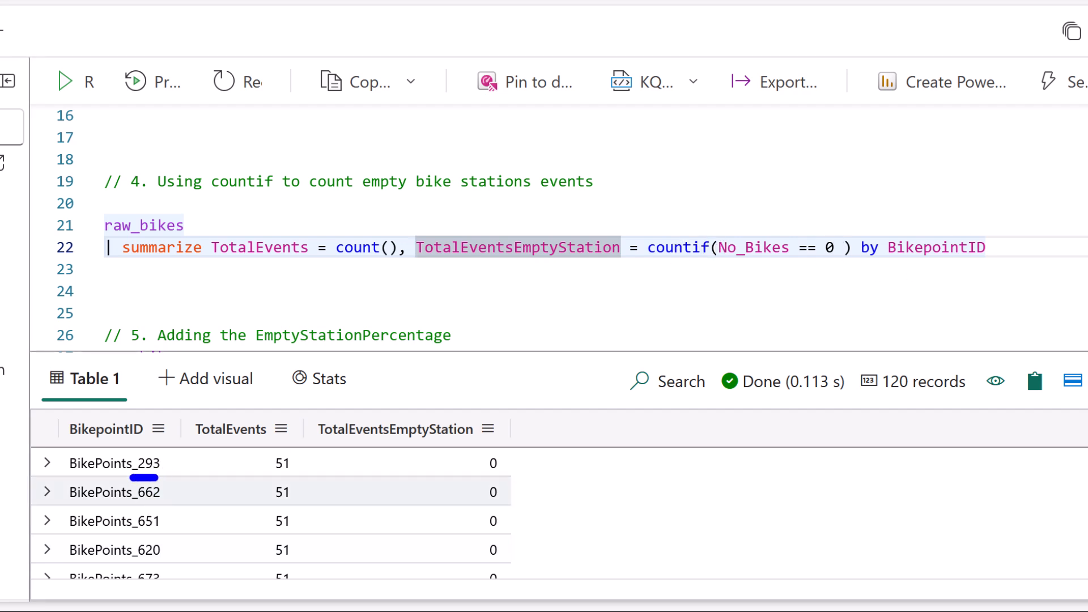
{"action": "mouse_move", "coordinate": [357, 442]}
{"action": "left_mouse_down"}
{"action": "mouse_move", "coordinate": [357, 452]}
{"action": "mouse_move", "coordinate": [404, 458]}
{"action": "left_mouse_up"}
{"action": "left_click_drag", "start_coordinate": [516, 461], "coordinate": [534, 457]}
{"action": "scroll", "coordinate": [1014, 487], "scroll_direction": "down", "scroll_amount": 5}
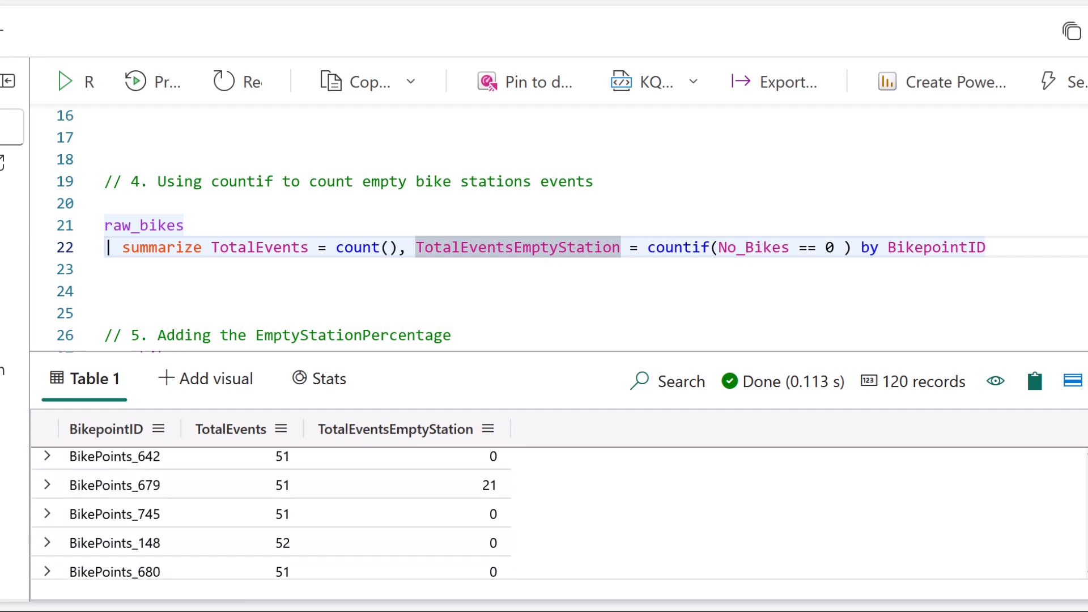
{"action": "scroll", "coordinate": [1014, 487], "scroll_direction": "up", "scroll_amount": 1}
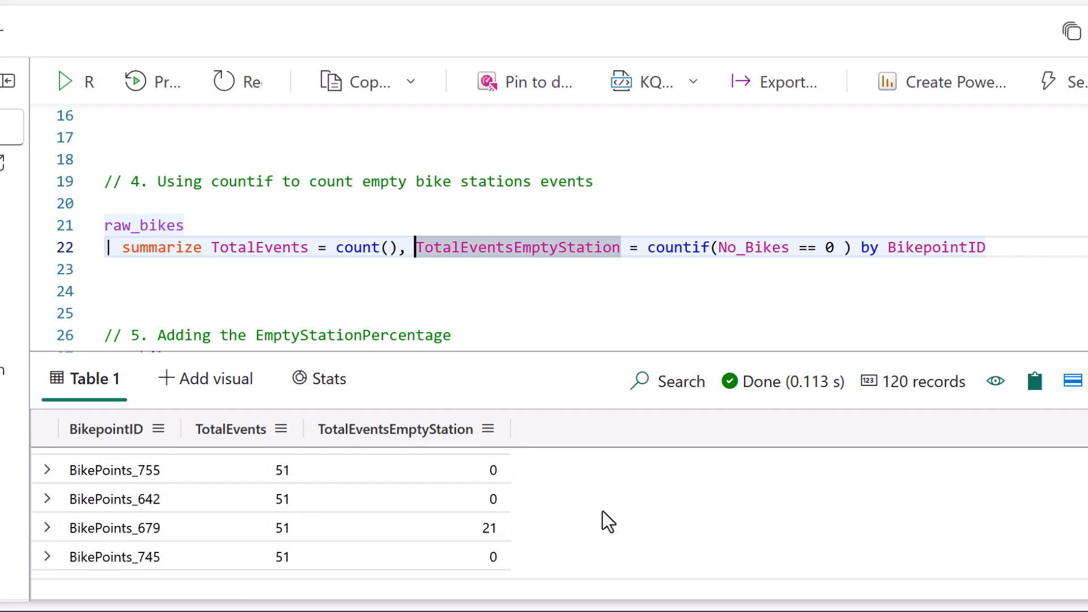
{"action": "left_click_drag", "start_coordinate": [170, 529], "coordinate": [187, 529]}
{"action": "left_click_drag", "start_coordinate": [499, 527], "coordinate": [516, 525]}
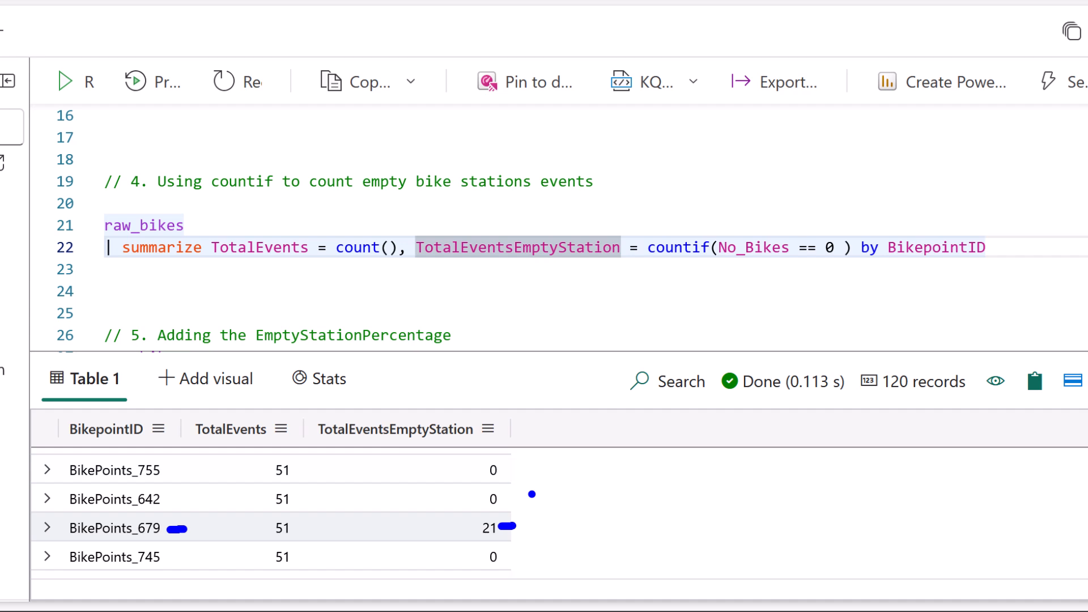
Run query 5 and review its extend line, which computes EmptyStationPercentage from TotalEventsEmptyStation and TotalEvents with round and todouble.
{"action": "scroll", "coordinate": [644, 195], "scroll_direction": "down", "scroll_amount": 3}
{"action": "left_click", "coordinate": [315, 224]}
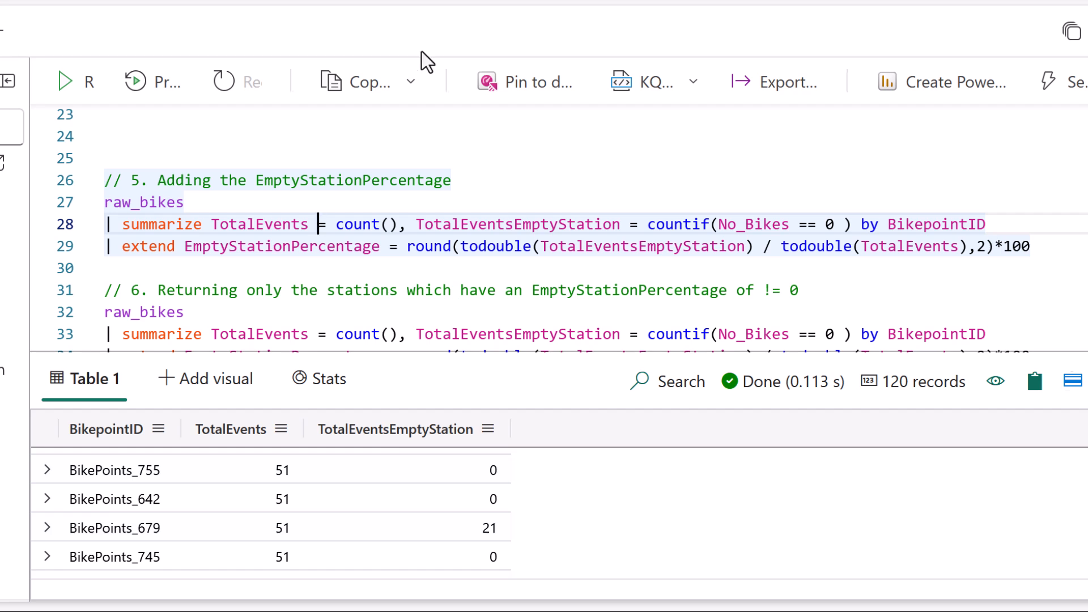
{"action": "key", "text": "shift+Return"}
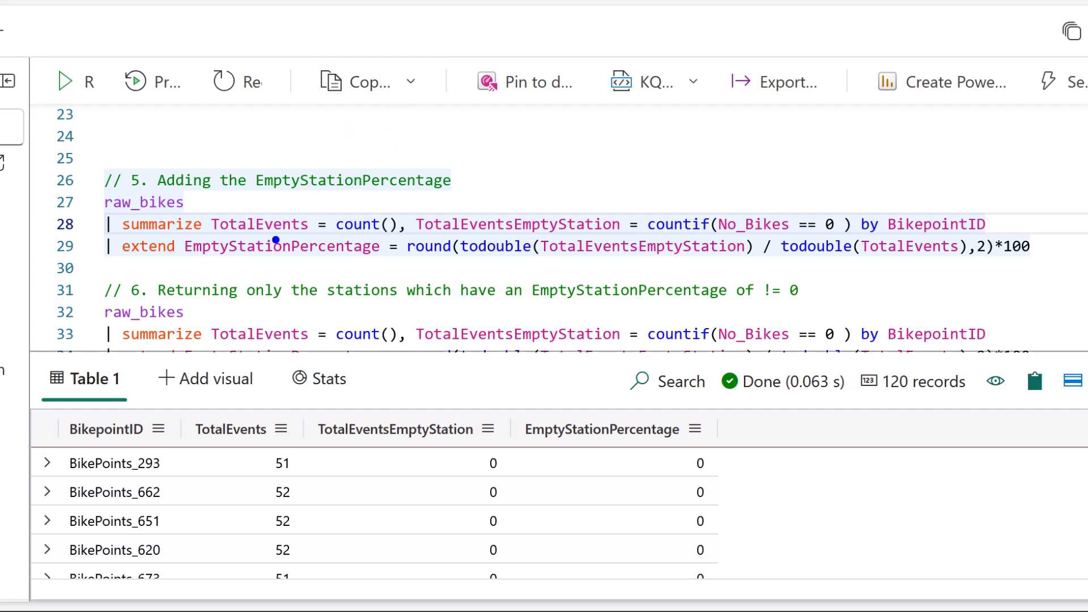
{"action": "mouse_move", "coordinate": [207, 216]}
{"action": "left_mouse_down"}
{"action": "mouse_move", "coordinate": [206, 204]}
{"action": "mouse_move", "coordinate": [363, 197]}
{"action": "mouse_move", "coordinate": [396, 211]}
{"action": "mouse_move", "coordinate": [406, 194]}
{"action": "mouse_move", "coordinate": [989, 193]}
{"action": "mouse_move", "coordinate": [986, 205]}
{"action": "left_mouse_up"}
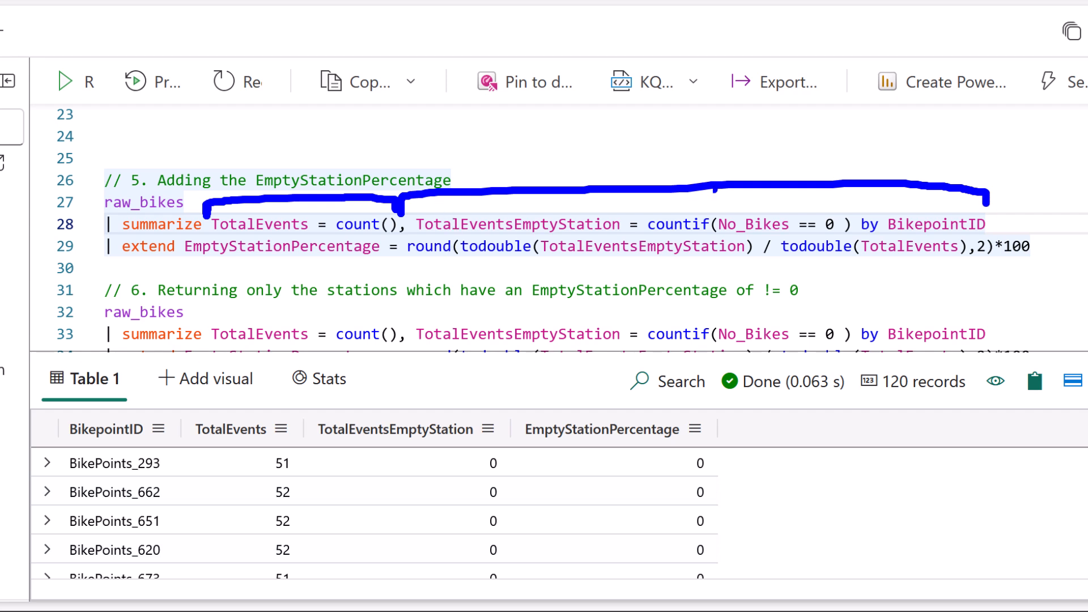
{"action": "left_click_drag", "start_coordinate": [88, 247], "coordinate": [98, 248]}
{"action": "left_click_drag", "start_coordinate": [184, 262], "coordinate": [388, 257]}
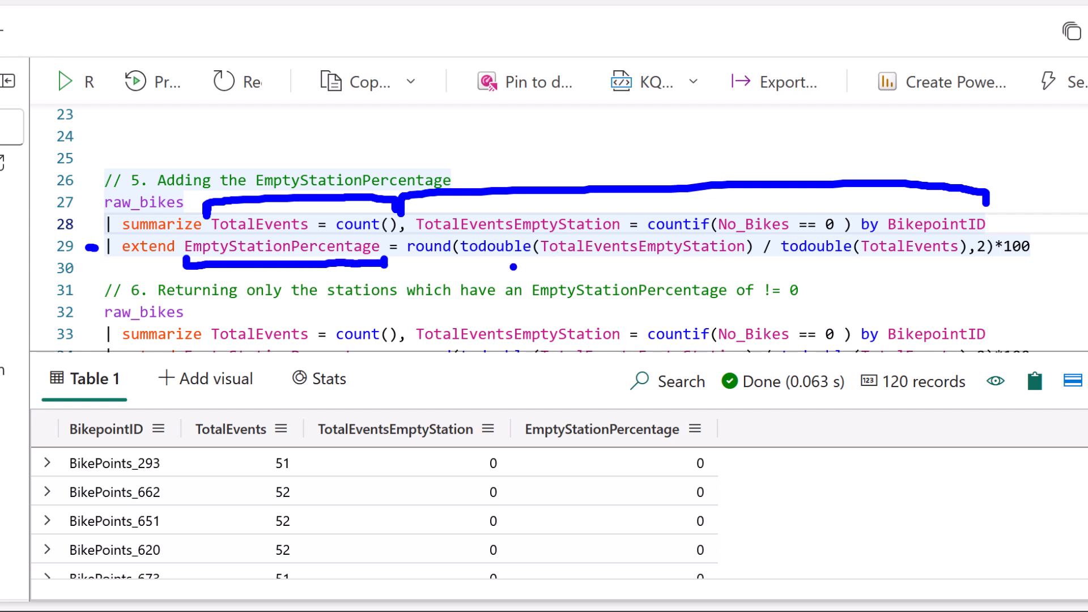
{"action": "left_click_drag", "start_coordinate": [566, 263], "coordinate": [632, 259]}
{"action": "left_click_drag", "start_coordinate": [463, 260], "coordinate": [528, 264]}
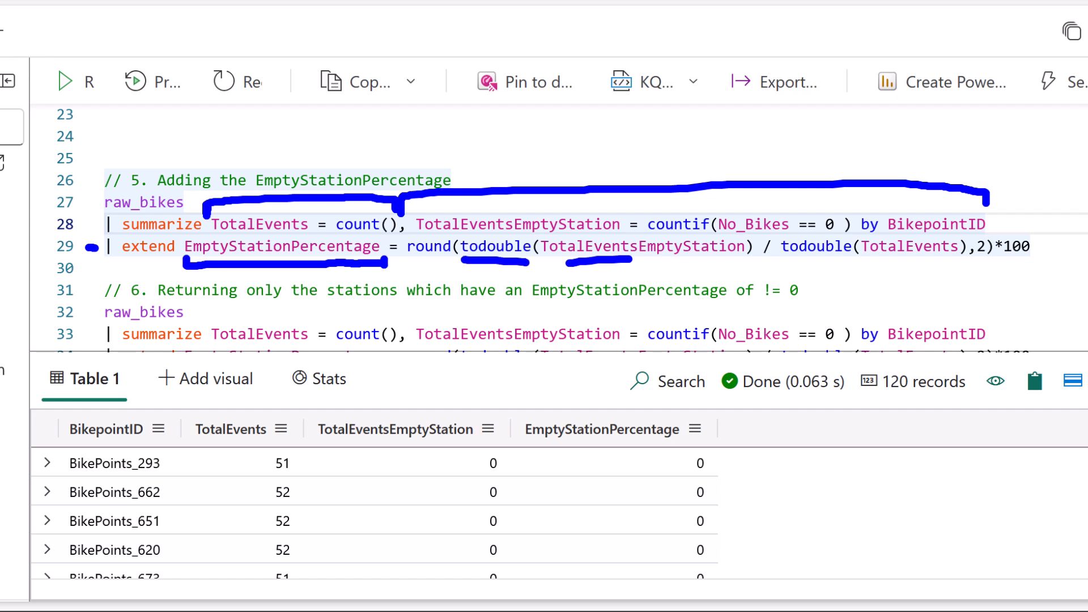
{"action": "left_click_drag", "start_coordinate": [766, 265], "coordinate": [771, 264]}
{"action": "left_click_drag", "start_coordinate": [672, 264], "coordinate": [653, 264]}
{"action": "key", "text": "Escape"}
Examine the BikePoints_679 row in the query 5 results, comparing its event counts with EmptyStationPercentage.
{"action": "scroll", "coordinate": [862, 503], "scroll_direction": "down", "scroll_amount": 5}
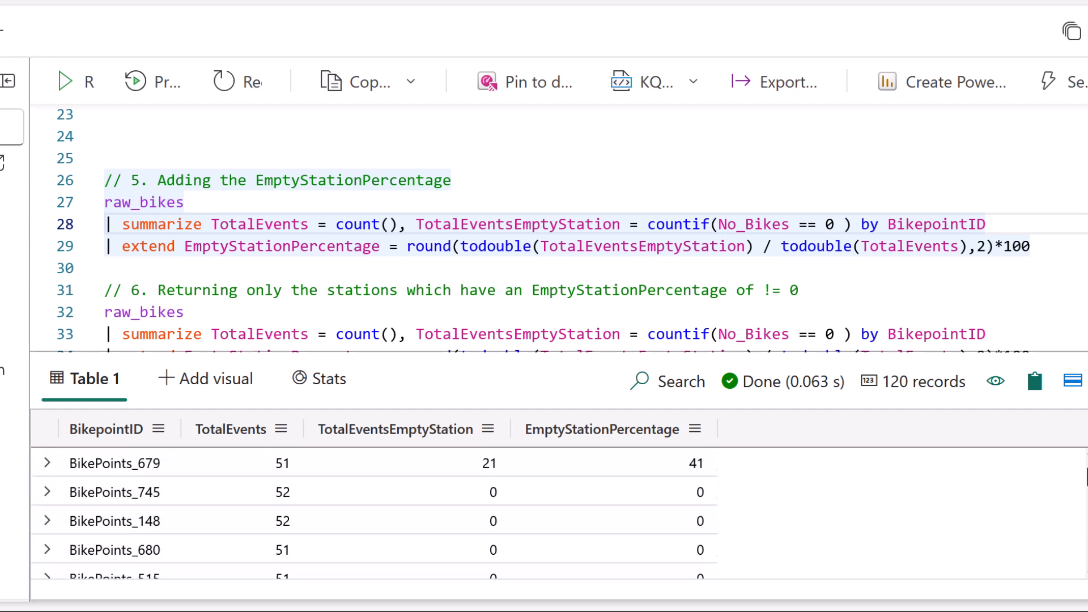
{"action": "left_click_drag", "start_coordinate": [170, 463], "coordinate": [194, 462]}
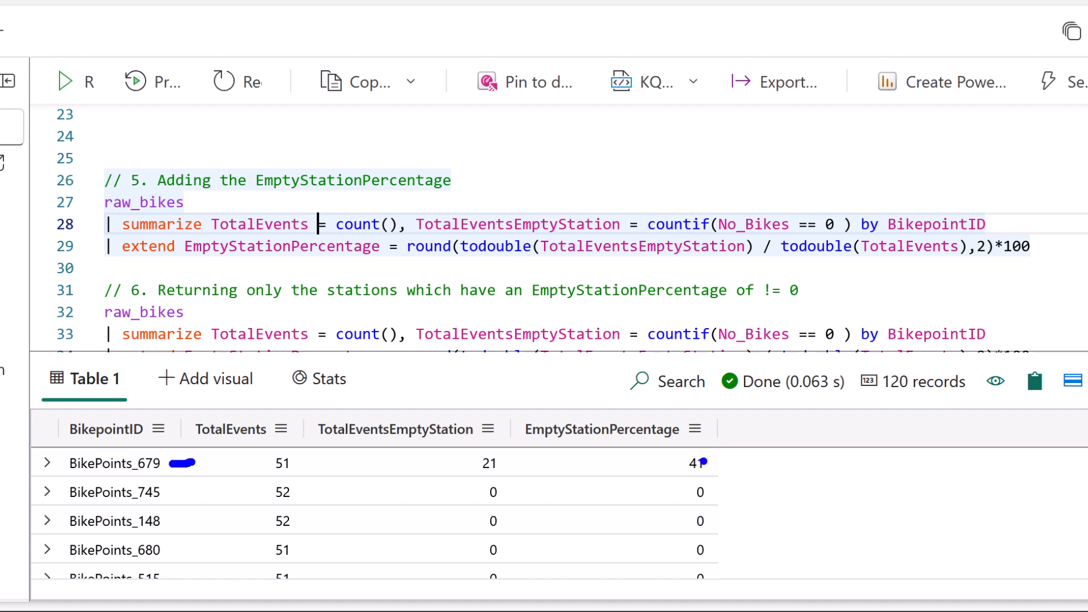
{"action": "left_click_drag", "start_coordinate": [714, 462], "coordinate": [735, 461]}
{"action": "mouse_move", "coordinate": [281, 480]}
{"action": "left_mouse_down"}
{"action": "mouse_move", "coordinate": [301, 466]}
{"action": "mouse_move", "coordinate": [264, 453]}
{"action": "mouse_move", "coordinate": [287, 474]}
{"action": "left_mouse_up"}
{"action": "left_click_drag", "start_coordinate": [455, 463], "coordinate": [475, 462]}
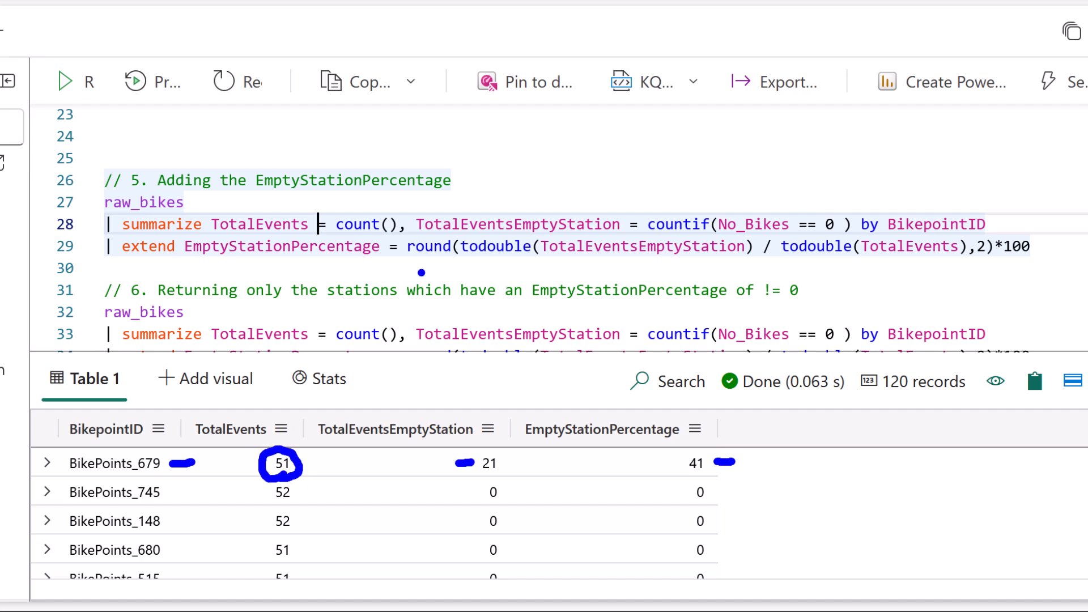
{"action": "key", "text": "Escape"}
Run query 6 to return only the stations where EmptyStationPercentage != 0.
{"action": "scroll", "coordinate": [421, 273], "scroll_direction": "down", "scroll_amount": 1}
{"action": "left_click", "coordinate": [453, 294]}
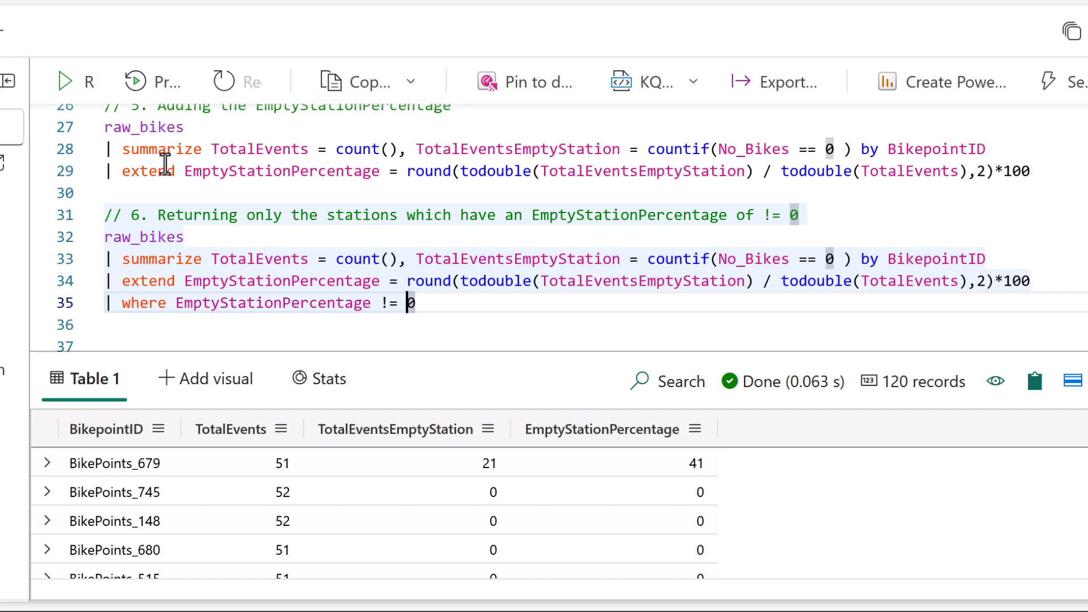
{"action": "left_click", "coordinate": [437, 303]}
{"action": "key", "text": "shift+Return"}
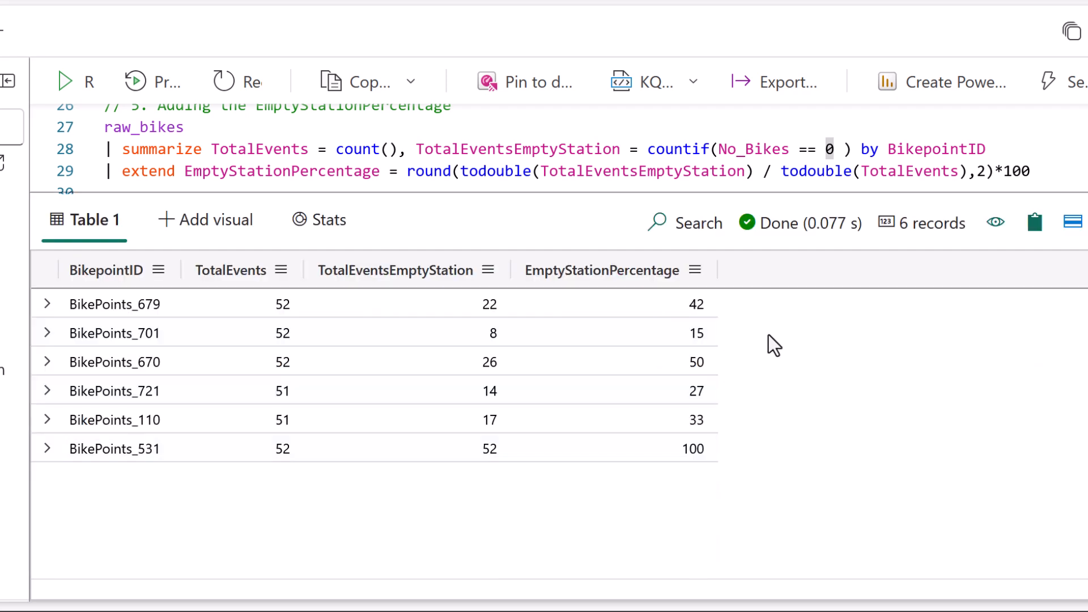
Examine the BikePoints_531 row in the filtered results, checking its total events, empty-station events and percentage.
{"action": "key", "text": "ctrl+2"}
{"action": "mouse_move", "coordinate": [70, 468]}
{"action": "left_mouse_down"}
{"action": "mouse_move", "coordinate": [174, 470]}
{"action": "mouse_move", "coordinate": [136, 434]}
{"action": "mouse_move", "coordinate": [59, 453]}
{"action": "mouse_move", "coordinate": [94, 476]}
{"action": "left_mouse_up"}
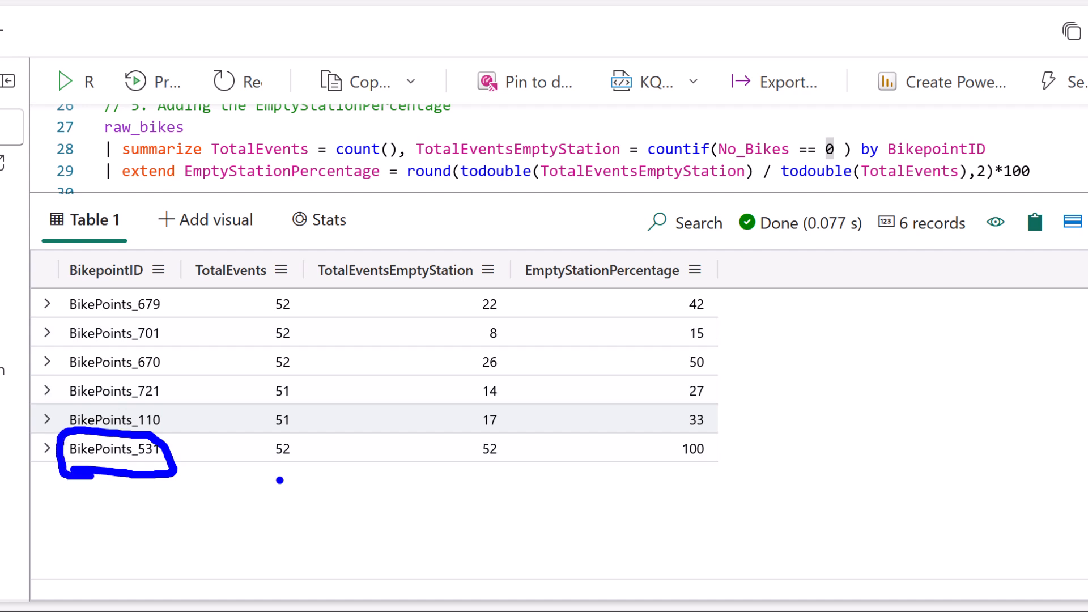
{"action": "mouse_move", "coordinate": [271, 472]}
{"action": "left_mouse_down"}
{"action": "mouse_move", "coordinate": [294, 436]}
{"action": "mouse_move", "coordinate": [262, 454]}
{"action": "mouse_move", "coordinate": [284, 463]}
{"action": "left_mouse_up"}
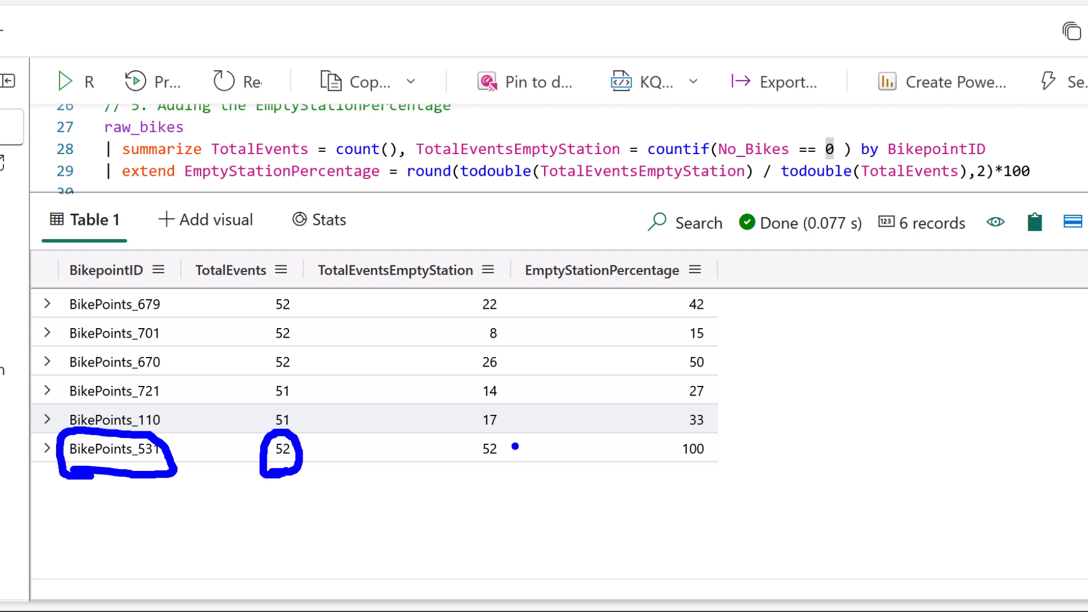
{"action": "mouse_move", "coordinate": [474, 475]}
{"action": "left_mouse_down"}
{"action": "mouse_move", "coordinate": [504, 436]}
{"action": "mouse_move", "coordinate": [478, 475]}
{"action": "left_mouse_up"}
{"action": "mouse_move", "coordinate": [691, 472]}
{"action": "left_mouse_down"}
{"action": "mouse_move", "coordinate": [711, 466]}
{"action": "mouse_move", "coordinate": [687, 436]}
{"action": "mouse_move", "coordinate": [703, 469]}
{"action": "left_mouse_up"}
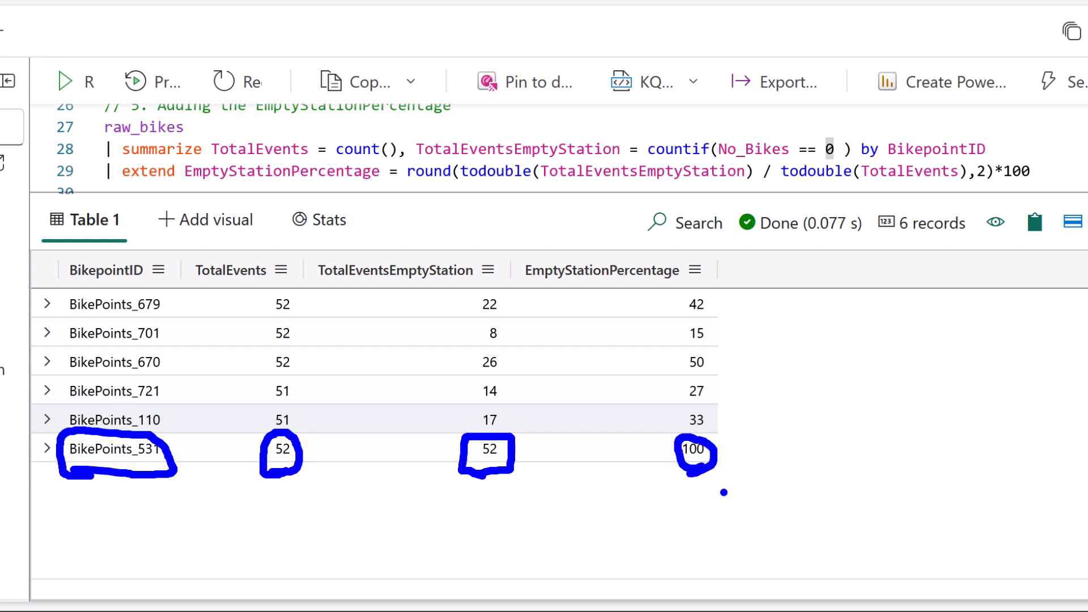
{"action": "key", "text": "Escape"}
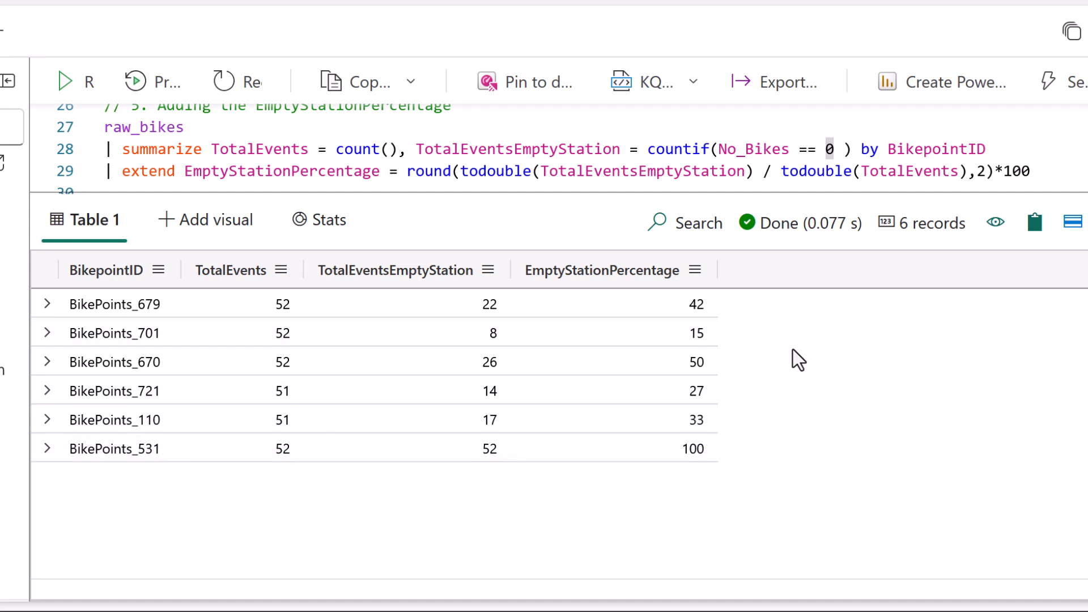
Run query 7, counting TotalEvents by bin(ingestion_time(), 12m), and review its aggregation and binning parts.
{"action": "left_click_drag", "start_coordinate": [529, 194], "coordinate": [534, 347]}
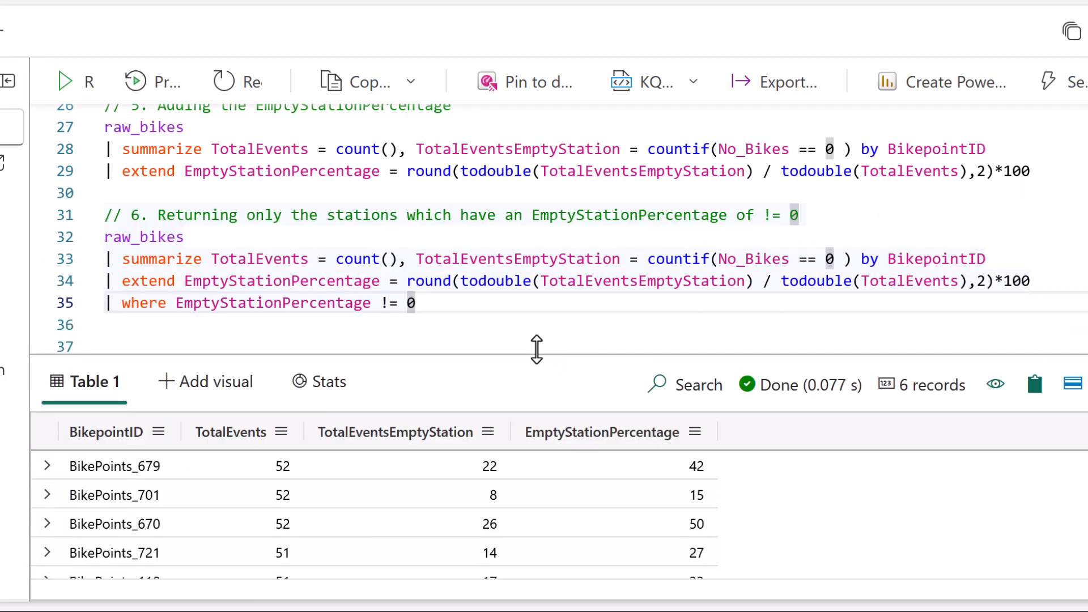
{"action": "scroll", "coordinate": [1053, 176], "scroll_direction": "down", "scroll_amount": 2}
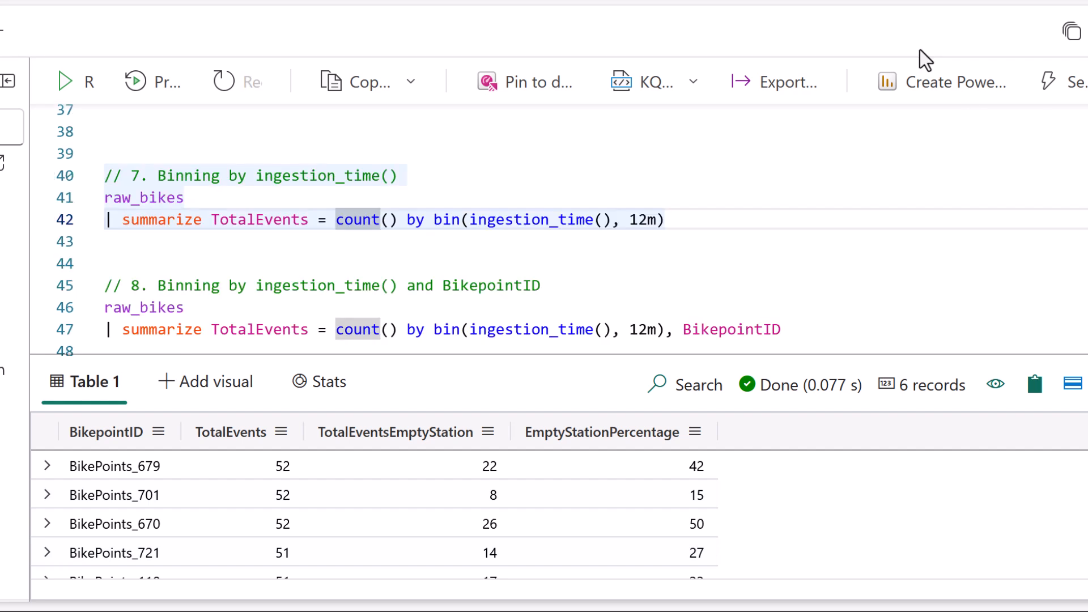
{"action": "key", "text": "shift+Return"}
{"action": "key", "text": "ctrl+2"}
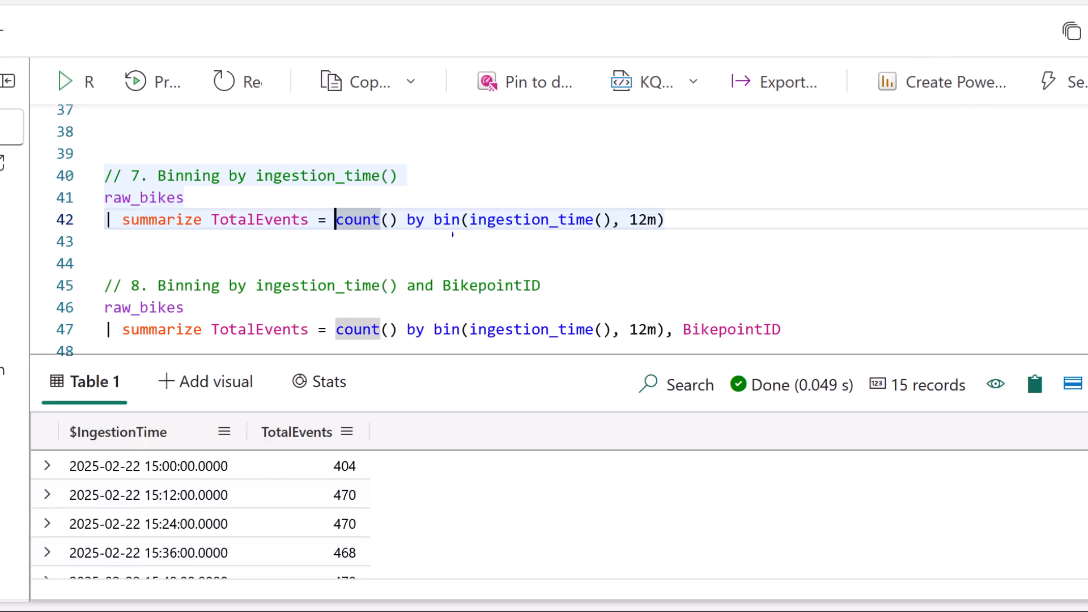
{"action": "left_click_drag", "start_coordinate": [212, 236], "coordinate": [408, 234]}
{"action": "left_click_drag", "start_coordinate": [292, 191], "coordinate": [292, 201]}
{"action": "left_click_drag", "start_coordinate": [363, 193], "coordinate": [363, 205]}
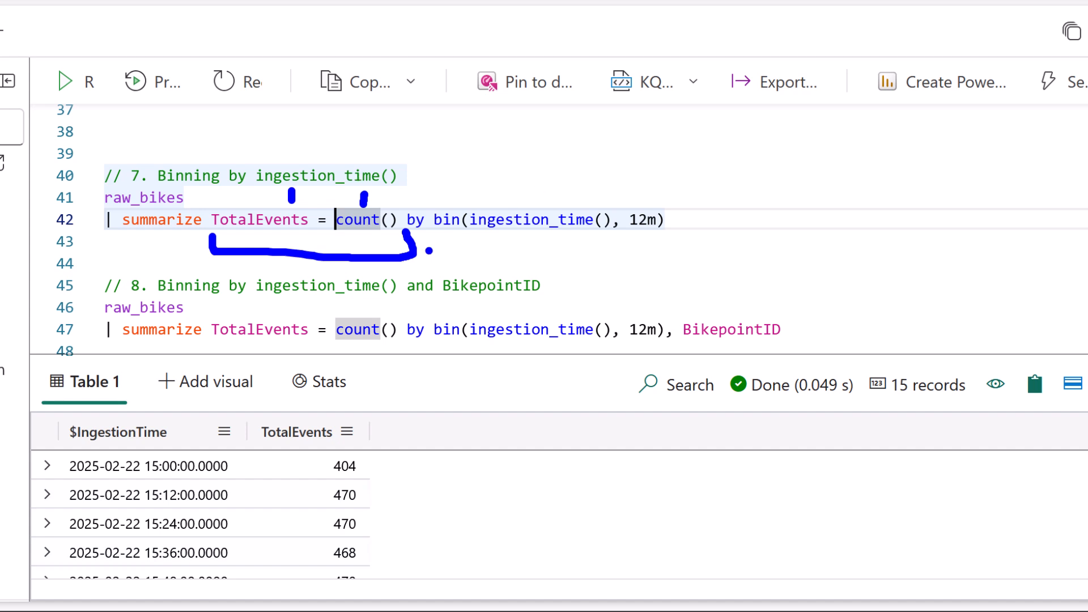
{"action": "mouse_move", "coordinate": [434, 232]}
{"action": "left_mouse_down"}
{"action": "mouse_move", "coordinate": [435, 250]}
{"action": "mouse_move", "coordinate": [676, 255]}
{"action": "mouse_move", "coordinate": [680, 233]}
{"action": "left_mouse_up"}
{"action": "left_click_drag", "start_coordinate": [630, 239], "coordinate": [658, 238]}
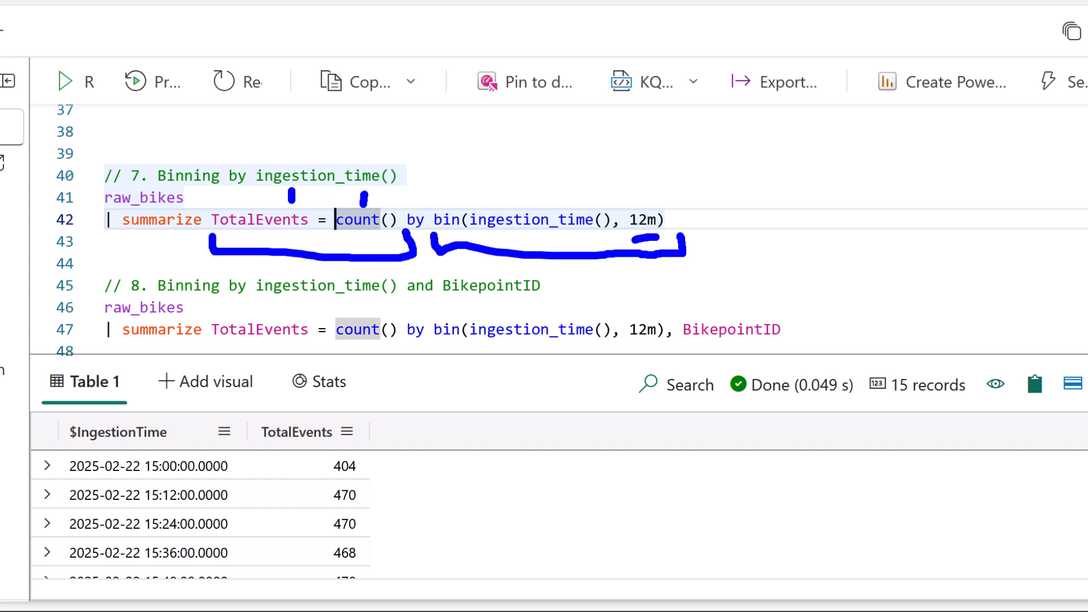
{"action": "left_click_drag", "start_coordinate": [632, 191], "coordinate": [660, 189]}
Examine the binned results, comparing the 12-minute ingestion time intervals and the TotalEvents in each.
{"action": "mouse_move", "coordinate": [236, 466]}
{"action": "left_mouse_down"}
{"action": "mouse_move", "coordinate": [251, 466]}
{"action": "mouse_move", "coordinate": [265, 497]}
{"action": "left_mouse_up"}
{"action": "left_click_drag", "start_coordinate": [172, 476], "coordinate": [184, 476]}
{"action": "left_click_drag", "start_coordinate": [171, 541], "coordinate": [190, 541]}
{"action": "left_click_drag", "start_coordinate": [368, 460], "coordinate": [388, 459]}
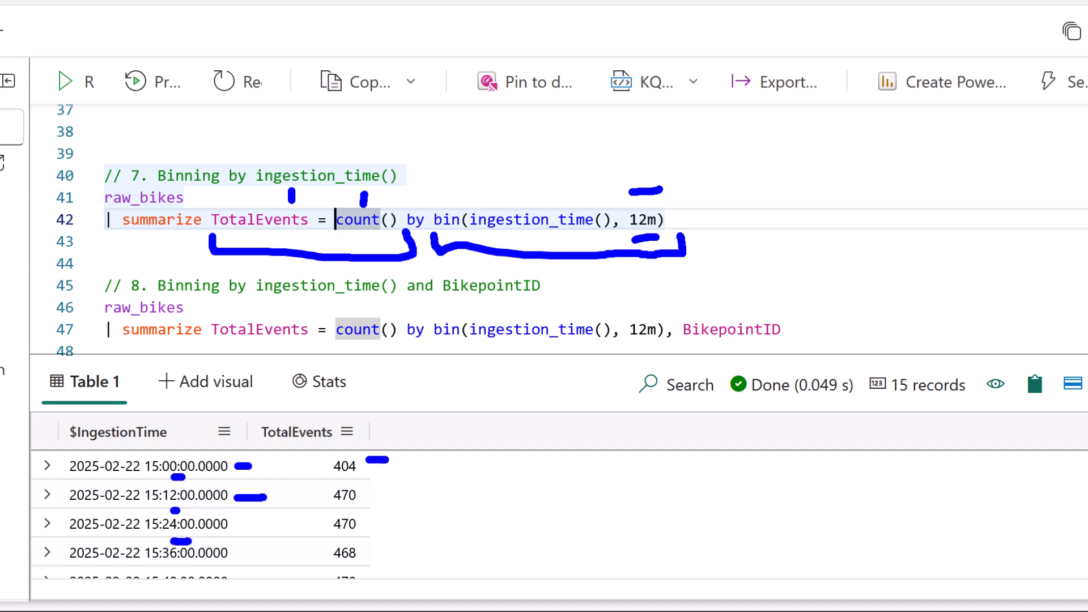
{"action": "left_click_drag", "start_coordinate": [364, 498], "coordinate": [395, 498]}
{"action": "left_click_drag", "start_coordinate": [365, 532], "coordinate": [398, 534]}
{"action": "left_click_drag", "start_coordinate": [375, 561], "coordinate": [396, 559]}
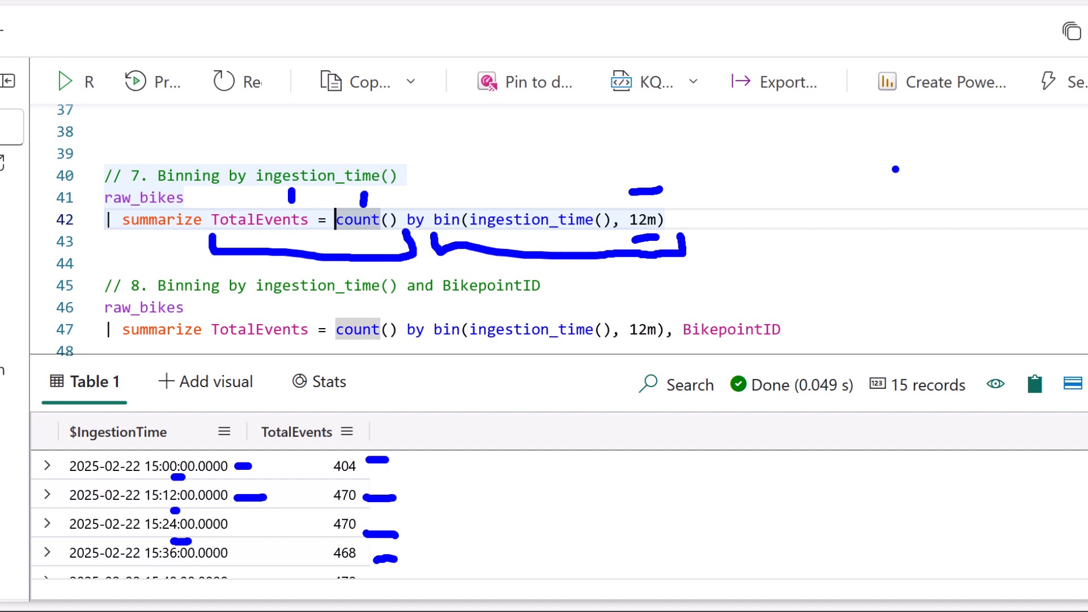
{"action": "key", "text": "Escape"}
Run query 8, binning TotalEvents by ingestion_time() in 12m intervals and BikepointID, and check the first result row.
{"action": "scroll", "coordinate": [895, 169], "scroll_direction": "down", "scroll_amount": 1}
{"action": "left_click", "coordinate": [685, 277]}
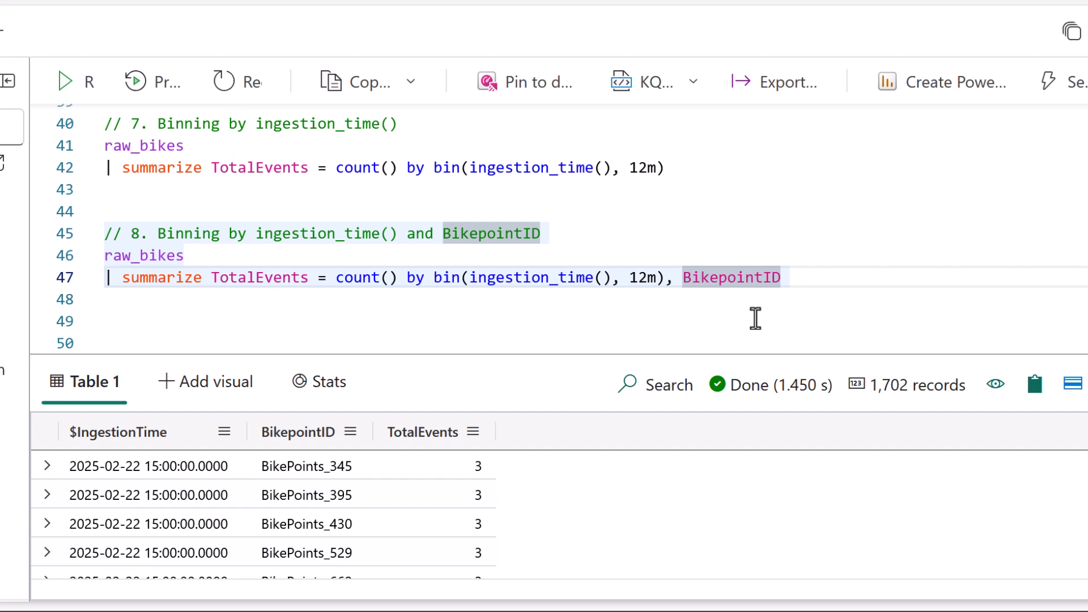
{"action": "type", "text": "2"}
{"action": "key", "text": "ctrl+z"}
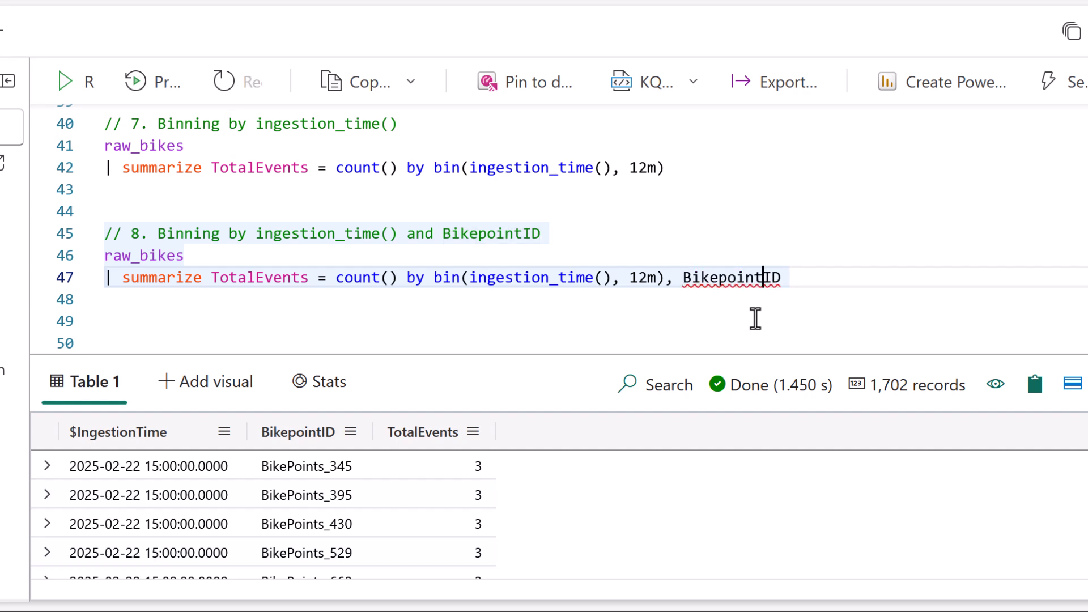
{"action": "key", "text": "ctrl+2"}
{"action": "left_click_drag", "start_coordinate": [357, 462], "coordinate": [374, 460]}
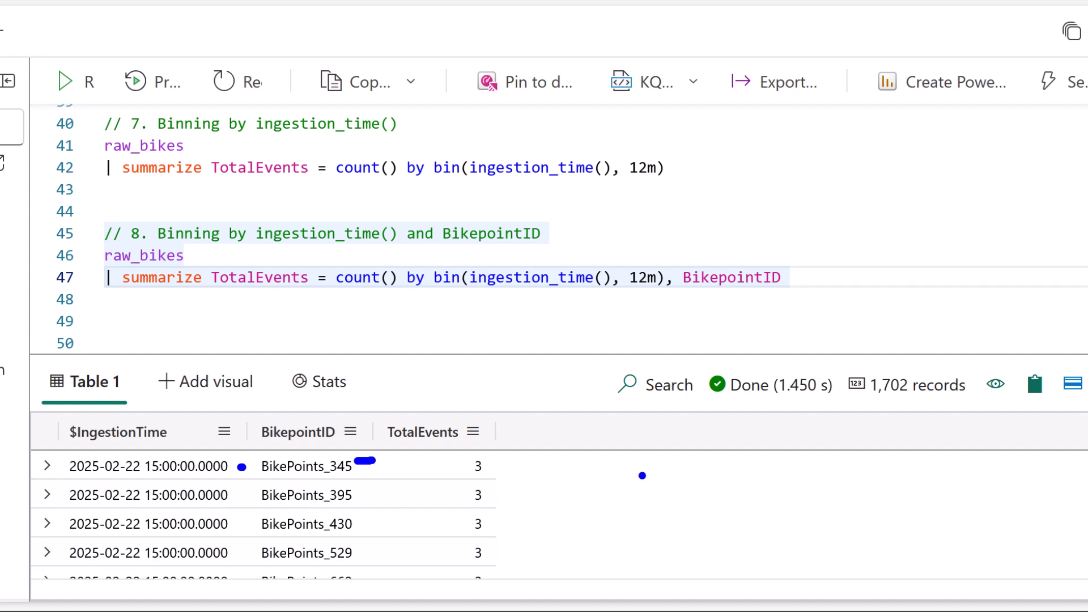
{"action": "left_click_drag", "start_coordinate": [489, 465], "coordinate": [517, 467]}
{"action": "key", "text": "Escape"}
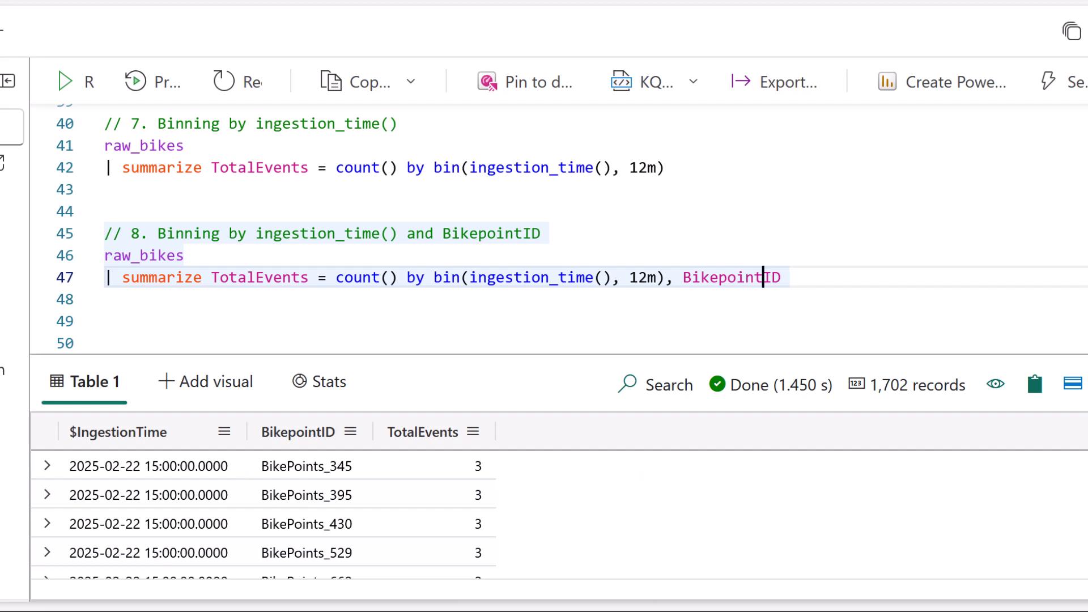
Run the .show tables management command on RT001 and enlarge the results area to inspect the listed tables.
{"action": "scroll", "coordinate": [907, 276], "scroll_direction": "down", "scroll_amount": 1}
{"action": "left_click", "coordinate": [901, 292]}
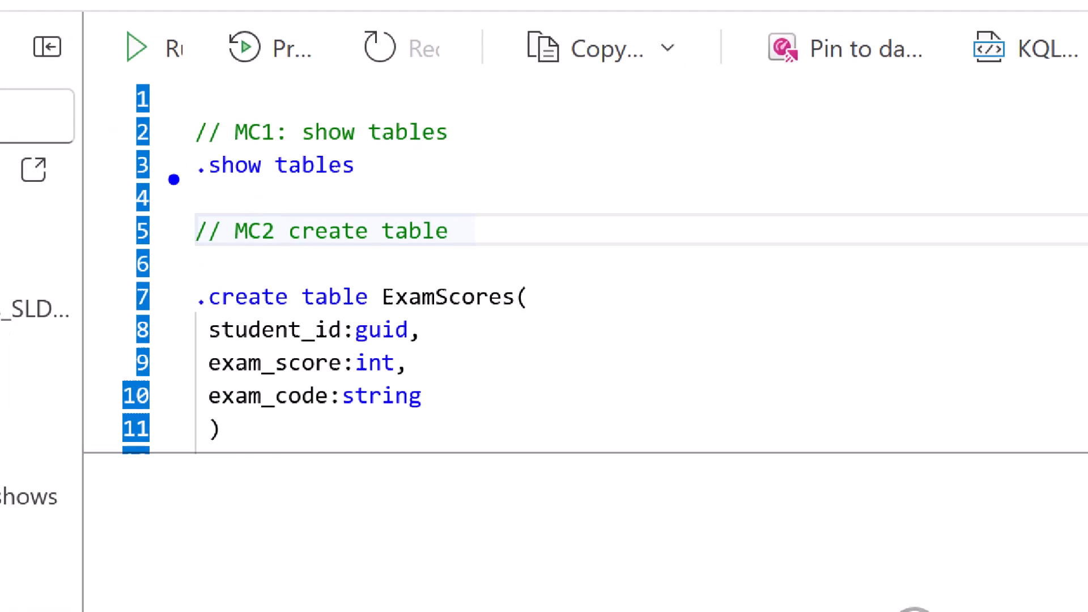
{"action": "mouse_move", "coordinate": [193, 190]}
{"action": "left_mouse_down"}
{"action": "mouse_move", "coordinate": [465, 196]}
{"action": "mouse_move", "coordinate": [357, 67]}
{"action": "mouse_move", "coordinate": [136, 195]}
{"action": "mouse_move", "coordinate": [230, 204]}
{"action": "mouse_move", "coordinate": [192, 191]}
{"action": "left_mouse_up"}
{"action": "left_click", "coordinate": [302, 165]}
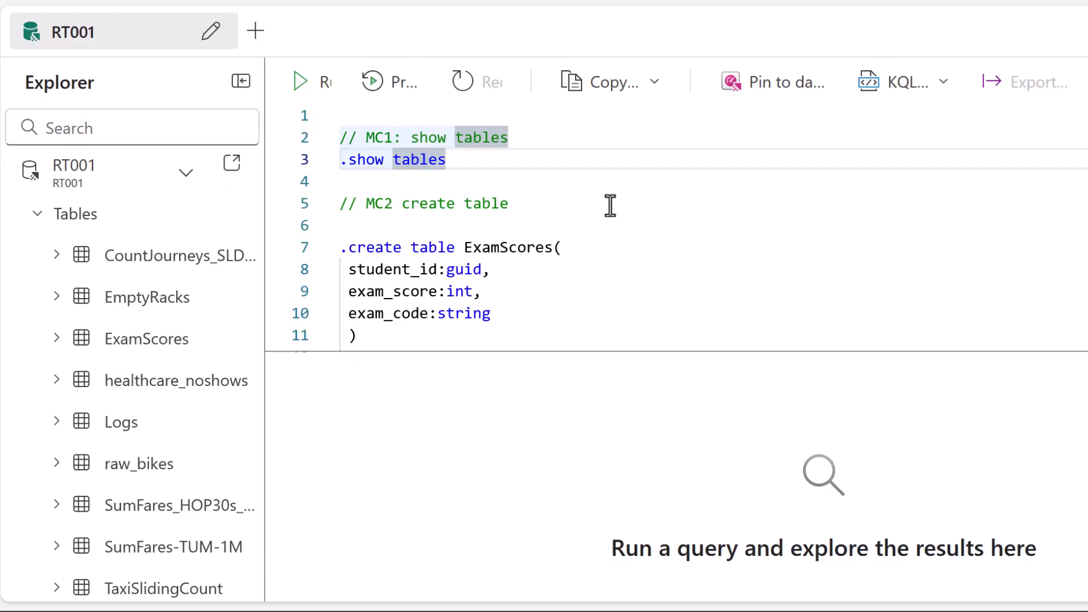
{"action": "key", "text": "shift+Return"}
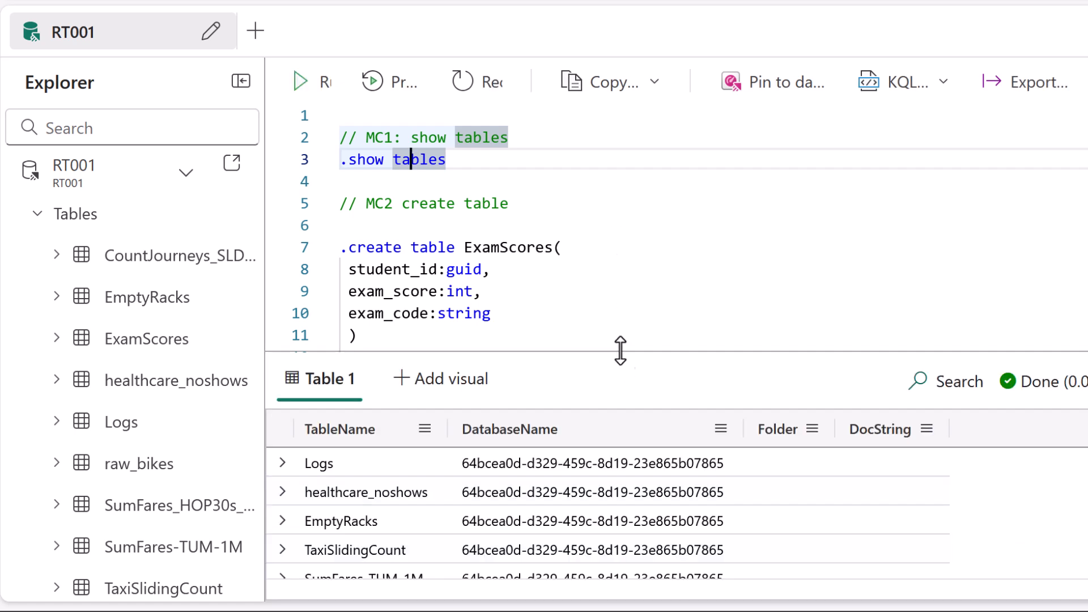
{"action": "left_click_drag", "start_coordinate": [619, 352], "coordinate": [626, 245]}
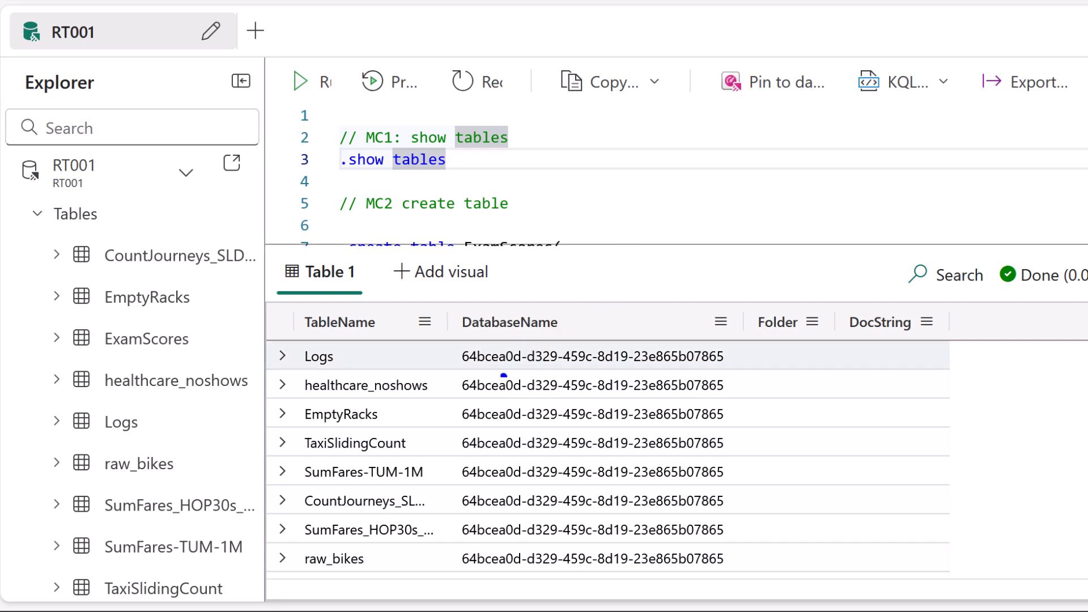
{"action": "left_click", "coordinate": [283, 358]}
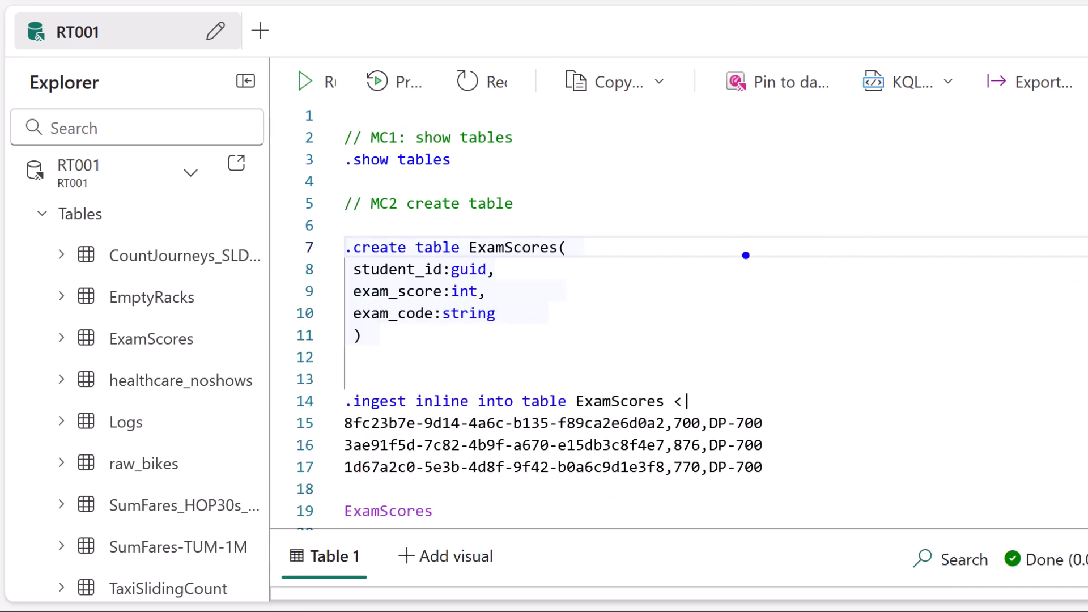
Review the .create table ExamScores command, examining the table name and the student_id:guid, exam_score:int and exam_code:string column definitions.
{"action": "mouse_move", "coordinate": [344, 225]}
{"action": "left_mouse_down"}
{"action": "mouse_move", "coordinate": [341, 234]}
{"action": "mouse_move", "coordinate": [608, 215]}
{"action": "left_mouse_up"}
{"action": "left_click_drag", "start_coordinate": [466, 227], "coordinate": [577, 229]}
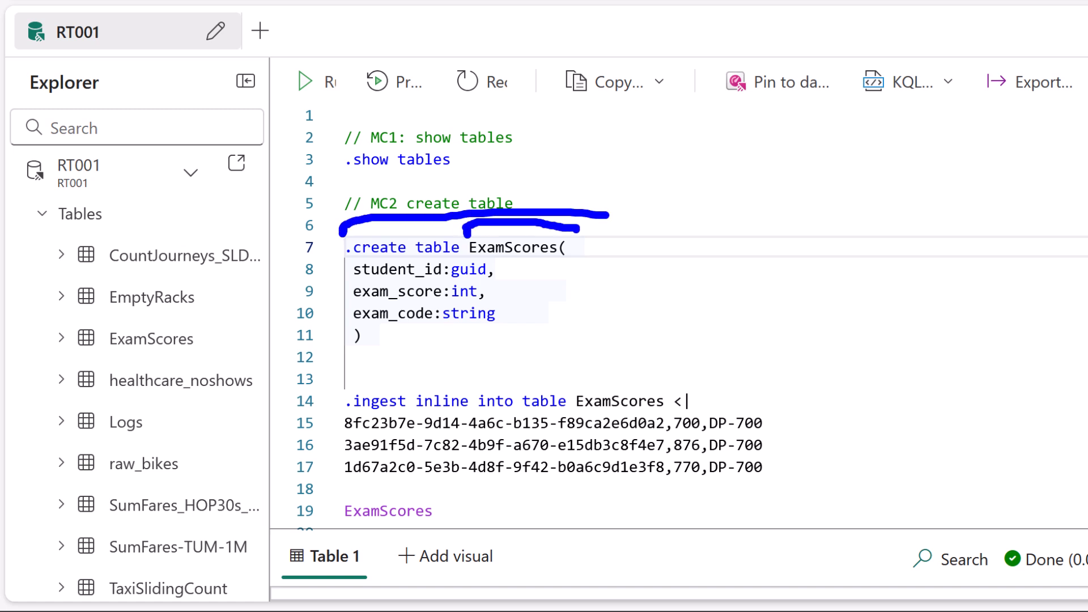
{"action": "mouse_move", "coordinate": [331, 267]}
{"action": "left_mouse_down"}
{"action": "mouse_move", "coordinate": [341, 267]}
{"action": "mouse_move", "coordinate": [341, 304]}
{"action": "left_mouse_up"}
{"action": "mouse_move", "coordinate": [510, 267]}
{"action": "left_mouse_down"}
{"action": "mouse_move", "coordinate": [536, 292]}
{"action": "mouse_move", "coordinate": [538, 320]}
{"action": "left_mouse_up"}
{"action": "key", "text": "Escape"}
{"action": "left_click", "coordinate": [432, 250]}
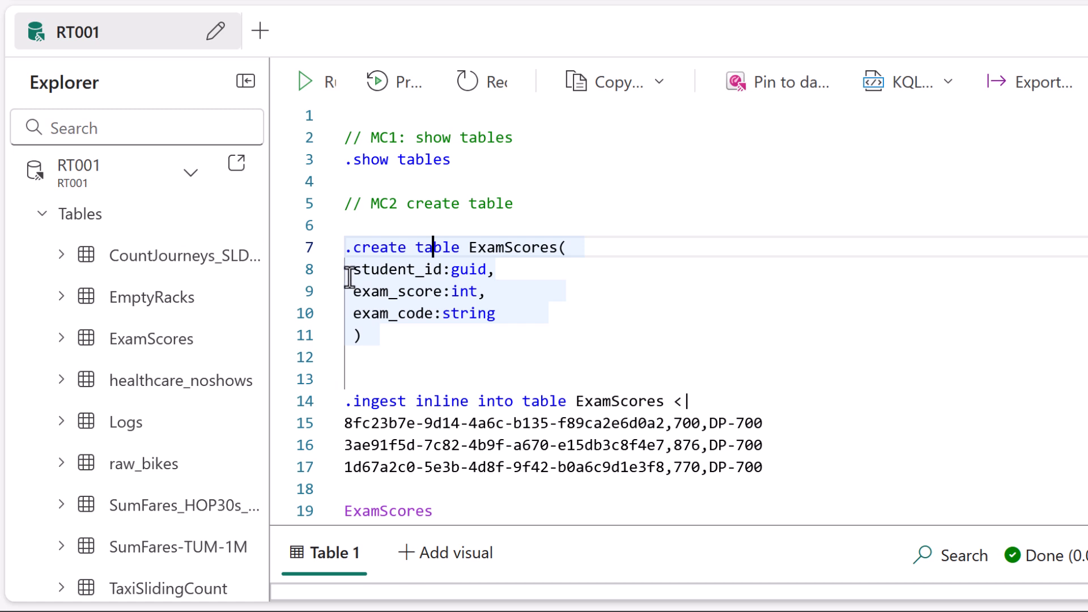
{"action": "left_click", "coordinate": [369, 271]}
{"action": "key", "text": "Down"}
{"action": "key", "text": "Down"}
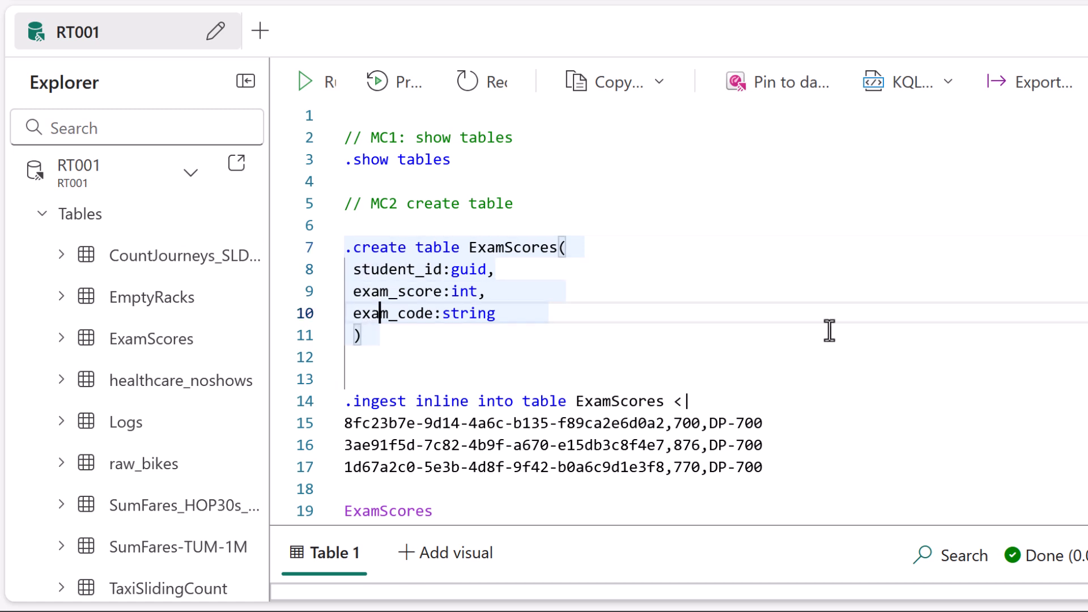
{"action": "left_click", "coordinate": [468, 270]}
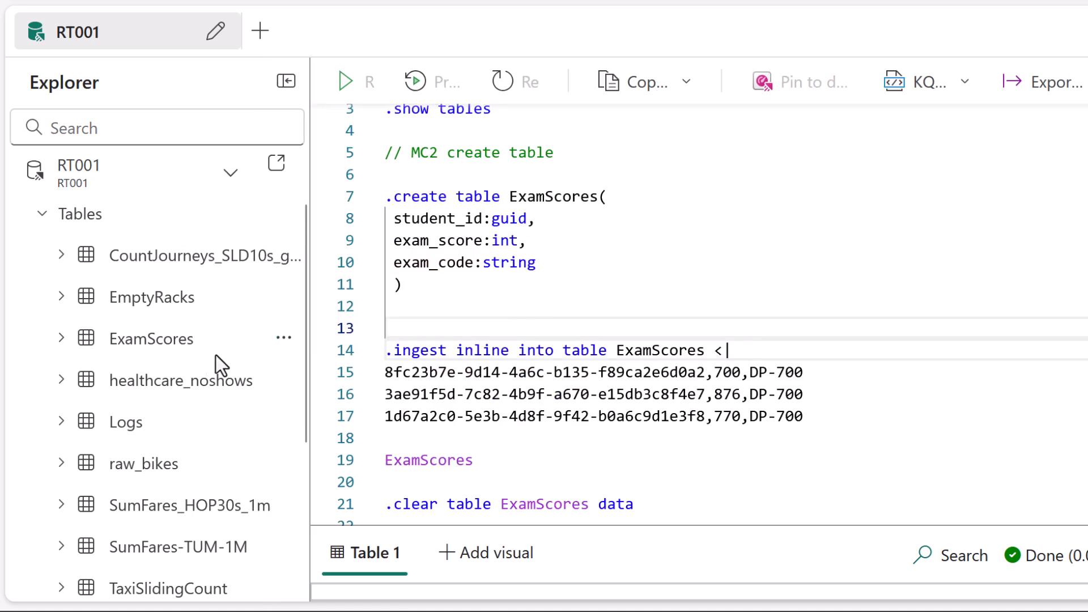
Delete the existing ExamScores table from the RT001 database.
{"action": "left_click", "coordinate": [284, 338]}
{"action": "key", "text": "Escape"}
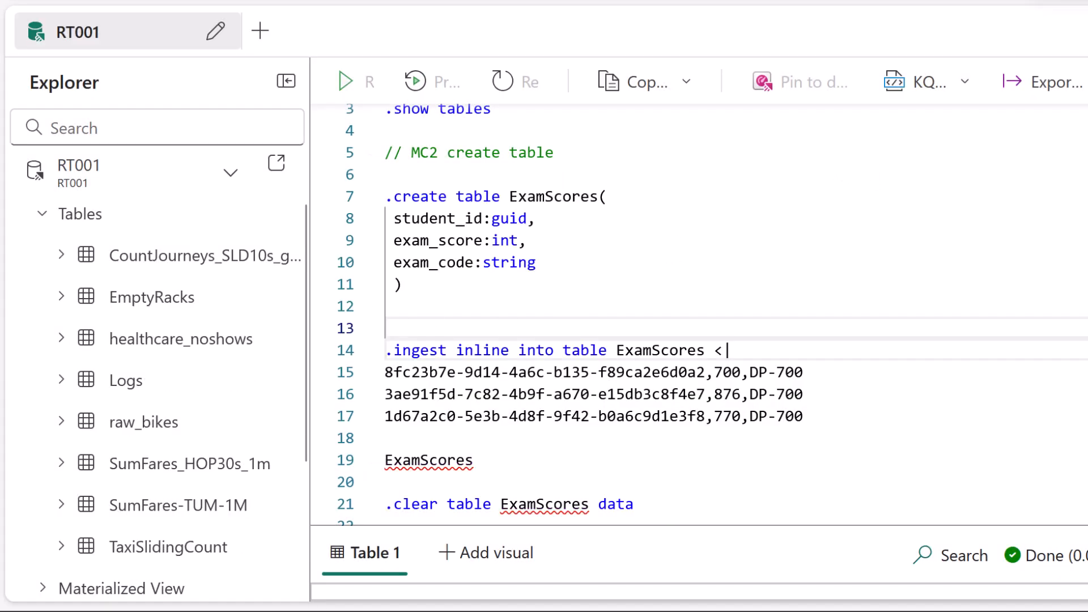
Run the .create table ExamScores command with student_id:guid, exam_score:int and exam_code:string, and check the table list for it.
{"action": "left_click", "coordinate": [420, 196]}
{"action": "key", "text": "shift+Return"}
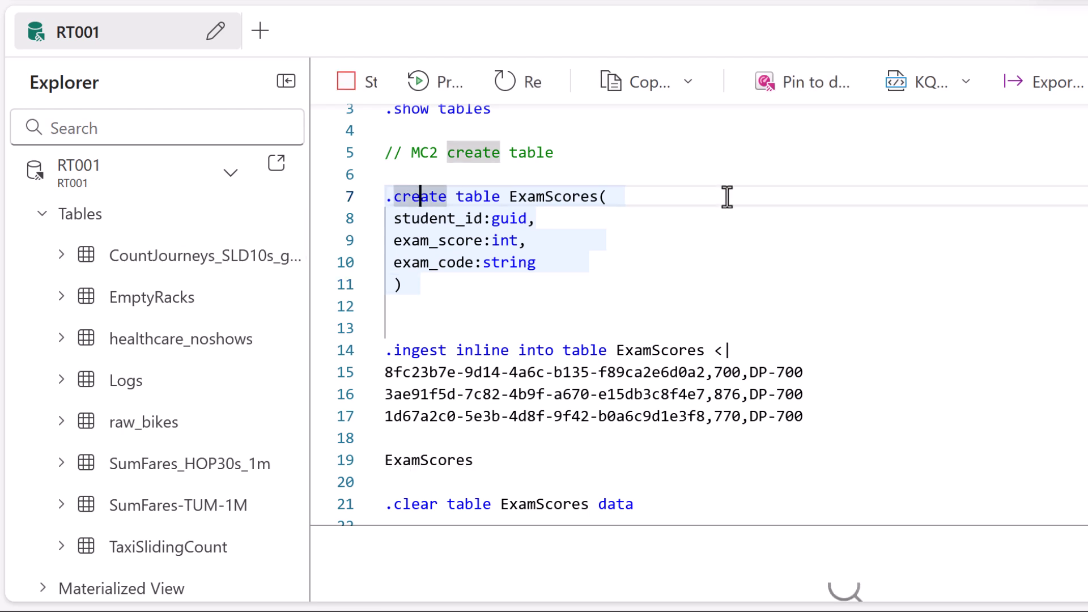
{"action": "mouse_move", "coordinate": [208, 343]}
{"action": "left_mouse_down"}
{"action": "mouse_move", "coordinate": [230, 340]}
{"action": "mouse_move", "coordinate": [214, 331]}
{"action": "mouse_move", "coordinate": [225, 355]}
{"action": "left_mouse_up"}
{"action": "key", "text": "Escape"}
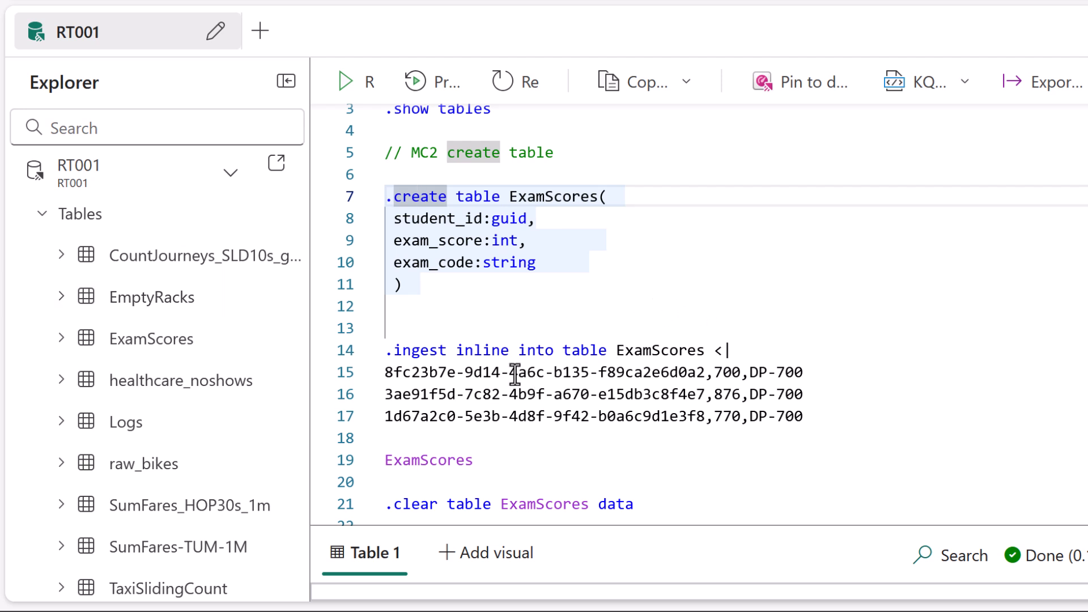
Review the .ingest inline into table ExamScores command, examining its target table, the <| operator and the comma-separated data rows.
{"action": "mouse_move", "coordinate": [416, 326]}
{"action": "left_mouse_down"}
{"action": "mouse_move", "coordinate": [485, 442]}
{"action": "mouse_move", "coordinate": [823, 447]}
{"action": "mouse_move", "coordinate": [731, 295]}
{"action": "mouse_move", "coordinate": [402, 325]}
{"action": "left_mouse_up"}
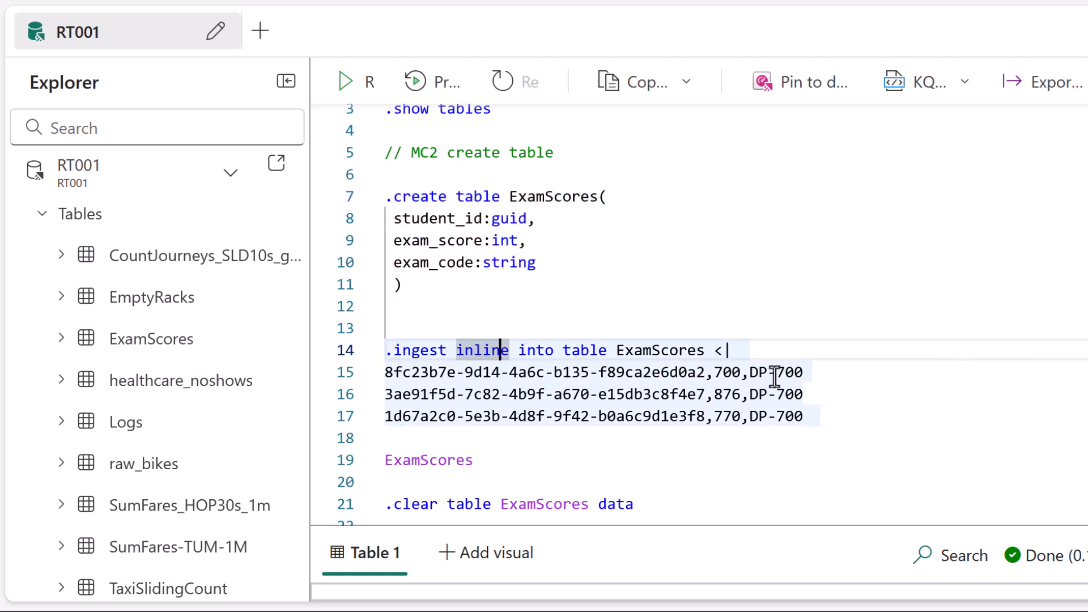
{"action": "key", "text": "ctrl+2"}
{"action": "left_click_drag", "start_coordinate": [419, 326], "coordinate": [428, 330]}
{"action": "mouse_move", "coordinate": [490, 314]}
{"action": "left_mouse_down"}
{"action": "mouse_move", "coordinate": [490, 326]}
{"action": "mouse_move", "coordinate": [541, 330]}
{"action": "mouse_move", "coordinate": [698, 329]}
{"action": "left_mouse_up"}
{"action": "mouse_move", "coordinate": [729, 277]}
{"action": "left_mouse_down"}
{"action": "mouse_move", "coordinate": [716, 298]}
{"action": "mouse_move", "coordinate": [728, 309]}
{"action": "mouse_move", "coordinate": [744, 293]}
{"action": "mouse_move", "coordinate": [746, 311]}
{"action": "left_mouse_up"}
{"action": "left_click", "coordinate": [750, 322]}
{"action": "left_click_drag", "start_coordinate": [823, 366], "coordinate": [840, 365]}
{"action": "left_click_drag", "start_coordinate": [823, 391], "coordinate": [843, 388]}
{"action": "left_click_drag", "start_coordinate": [830, 415], "coordinate": [848, 416]}
{"action": "key", "text": "Escape"}
Run the .ingest inline command to load the DP-700 rows into ExamScores and check the HasErrors column.
{"action": "left_click", "coordinate": [758, 373]}
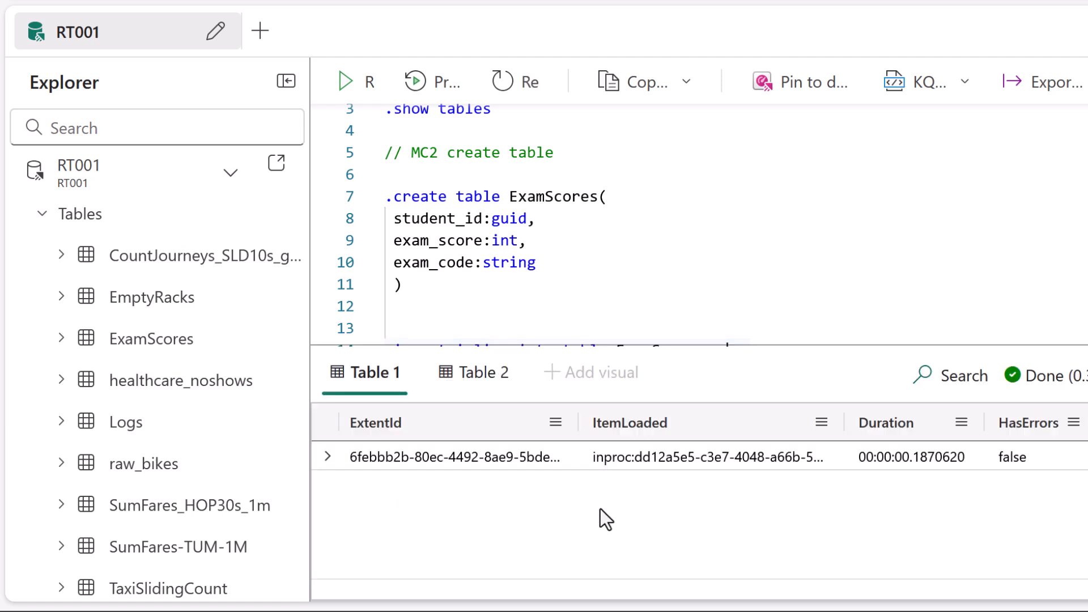
{"action": "left_click_drag", "start_coordinate": [328, 511], "coordinate": [858, 517]}
{"action": "left_click_drag", "start_coordinate": [998, 480], "coordinate": [1026, 476]}
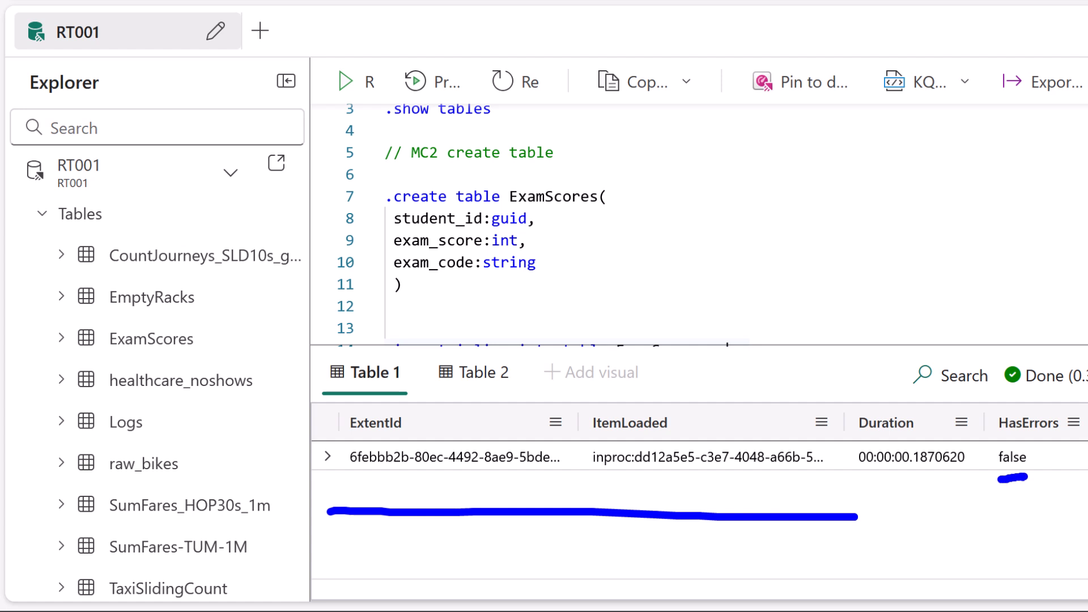
{"action": "key", "text": "Escape"}
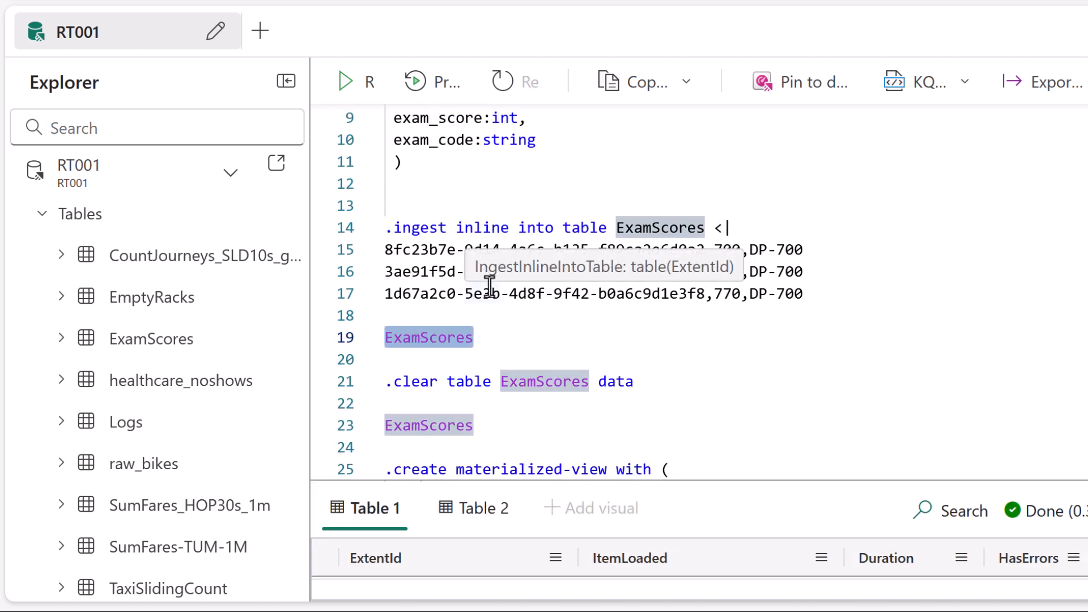
Query the ExamScores table and inspect the student_id, exam_score and exam_code values in enlarged results.
{"action": "left_click_drag", "start_coordinate": [823, 480], "coordinate": [821, 231]}
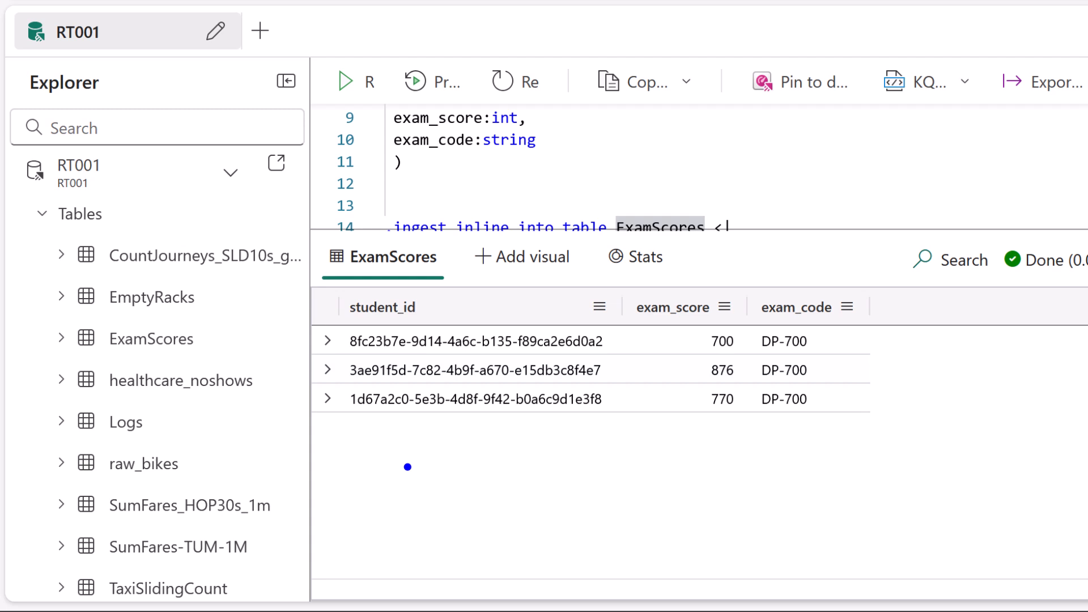
{"action": "mouse_move", "coordinate": [611, 343]}
{"action": "left_mouse_down"}
{"action": "mouse_move", "coordinate": [624, 343]}
{"action": "mouse_move", "coordinate": [626, 359]}
{"action": "left_mouse_up"}
{"action": "left_click_drag", "start_coordinate": [617, 389], "coordinate": [634, 390]}
{"action": "left_click_drag", "start_coordinate": [823, 340], "coordinate": [862, 336]}
{"action": "mouse_move", "coordinate": [833, 379]}
{"action": "left_mouse_down"}
{"action": "mouse_move", "coordinate": [886, 376]}
{"action": "mouse_move", "coordinate": [894, 399]}
{"action": "left_mouse_up"}
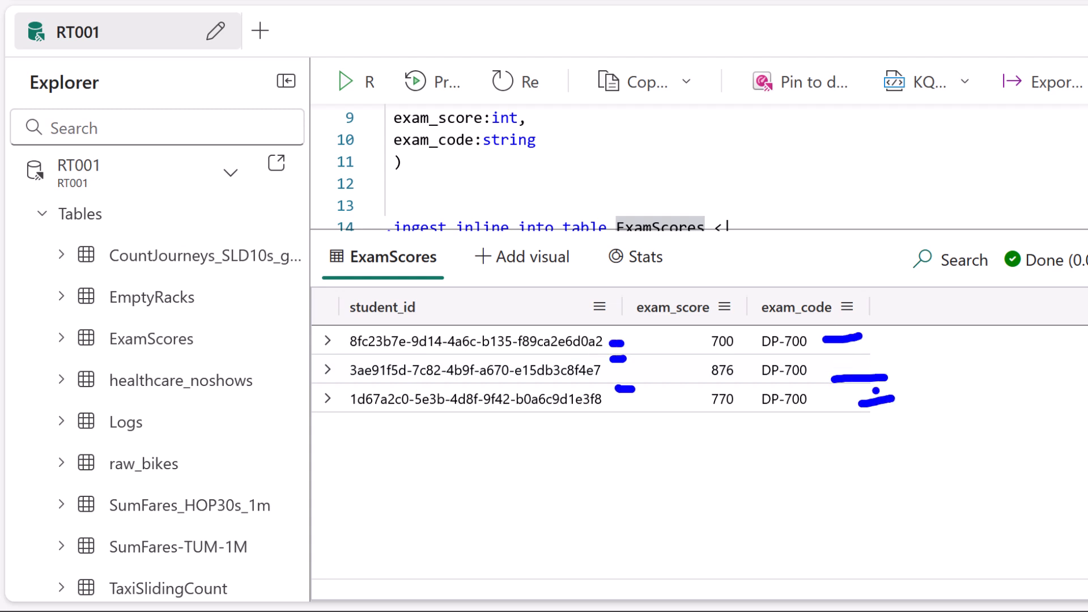
{"action": "mouse_move", "coordinate": [692, 346]}
{"action": "left_mouse_down"}
{"action": "mouse_move", "coordinate": [669, 351]}
{"action": "mouse_move", "coordinate": [660, 382]}
{"action": "left_mouse_up"}
{"action": "left_click_drag", "start_coordinate": [674, 399], "coordinate": [660, 403]}
{"action": "key", "text": "Escape"}
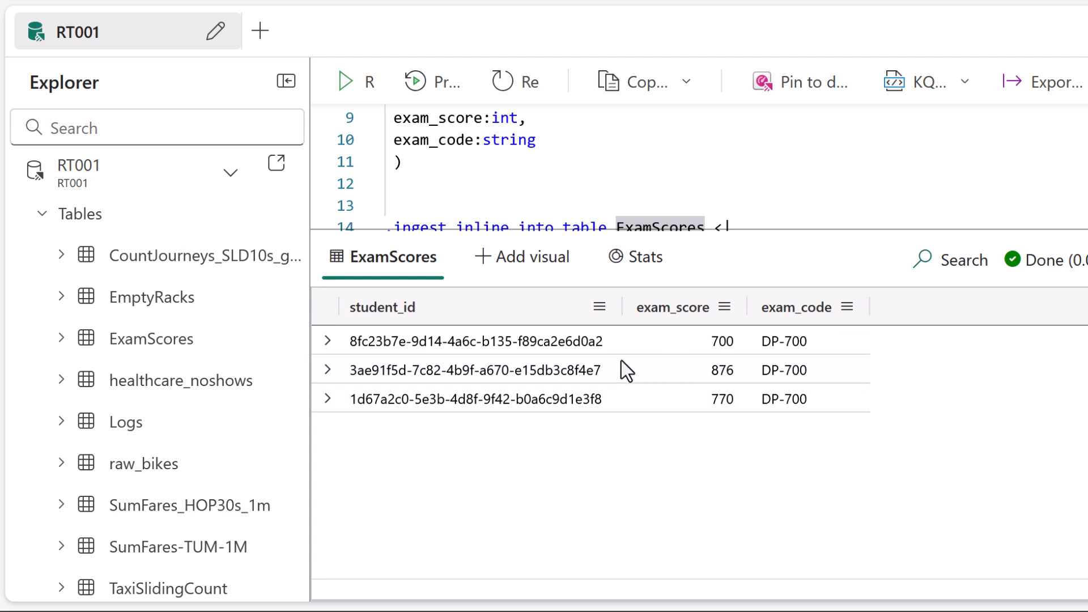
Try to empty the table with .clear table ExamScores data and read through the full response.
{"action": "key", "text": "shift+Return"}
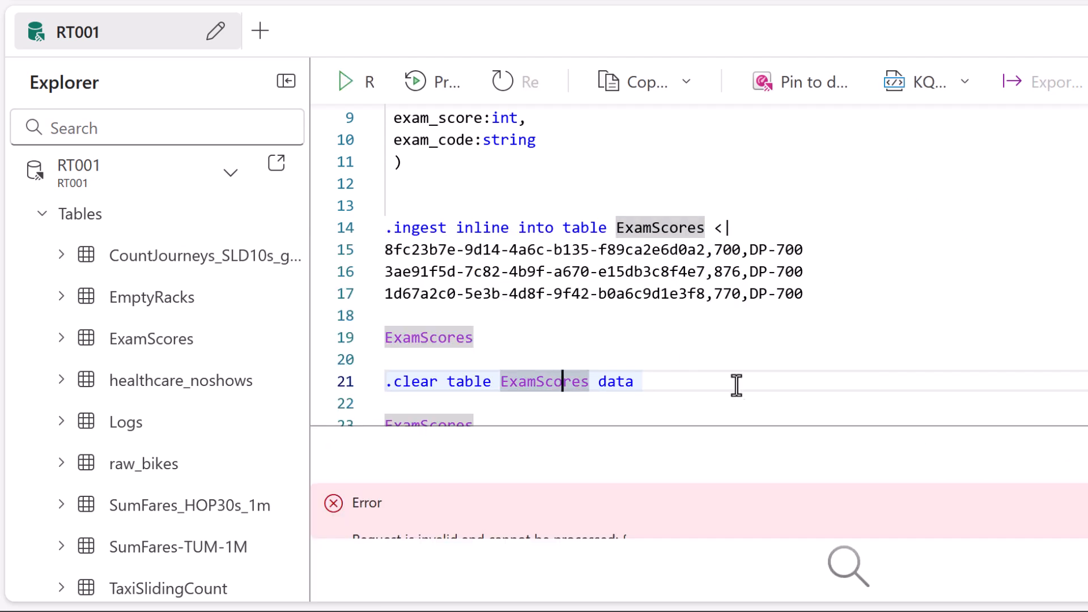
{"action": "left_click_drag", "start_coordinate": [743, 425], "coordinate": [869, 146]}
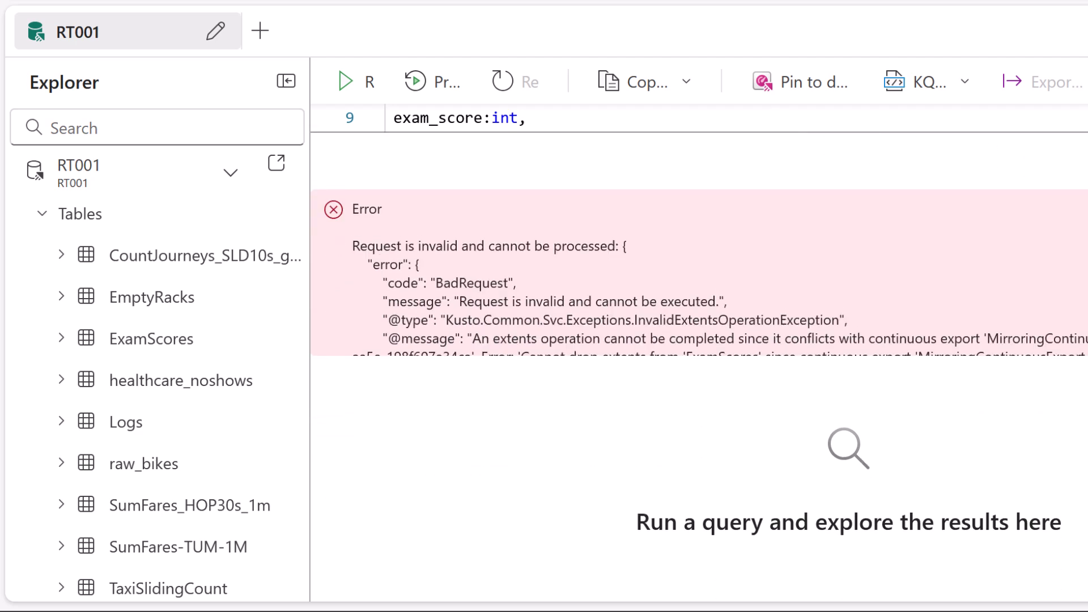
{"action": "scroll", "coordinate": [705, 277], "scroll_direction": "down", "scroll_amount": 8}
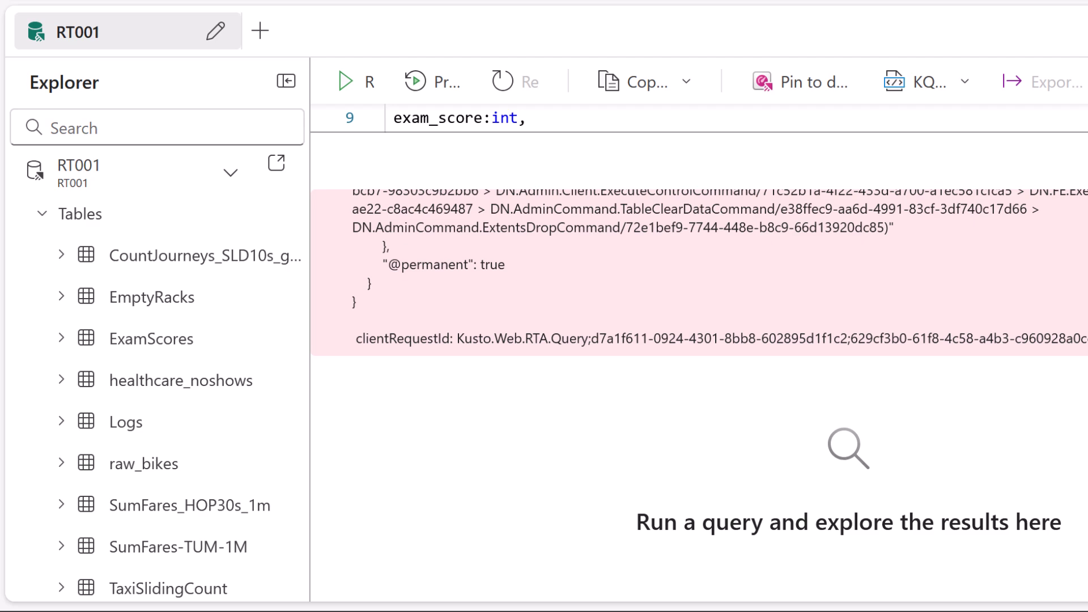
{"action": "scroll", "coordinate": [706, 272], "scroll_direction": "up", "scroll_amount": 8}
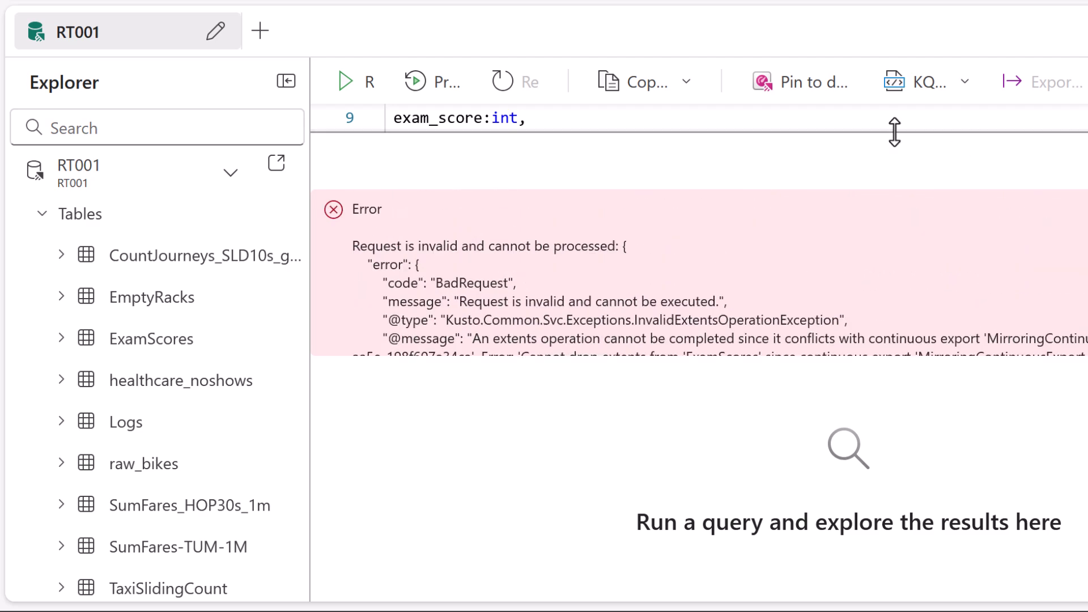
{"action": "left_click_drag", "start_coordinate": [893, 134], "coordinate": [971, 423]}
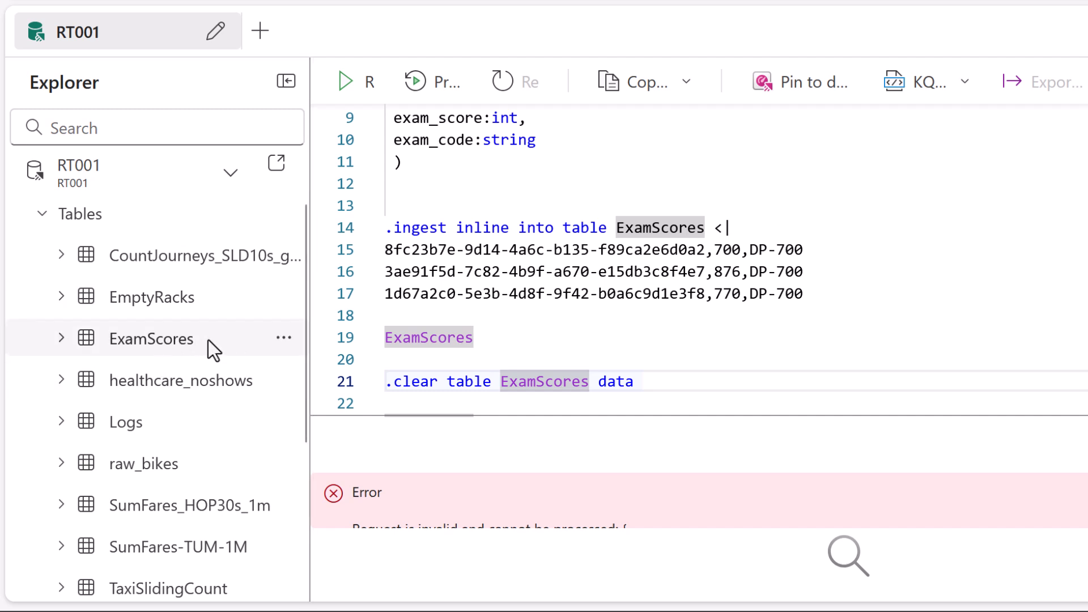
{"action": "left_click", "coordinate": [284, 340]}
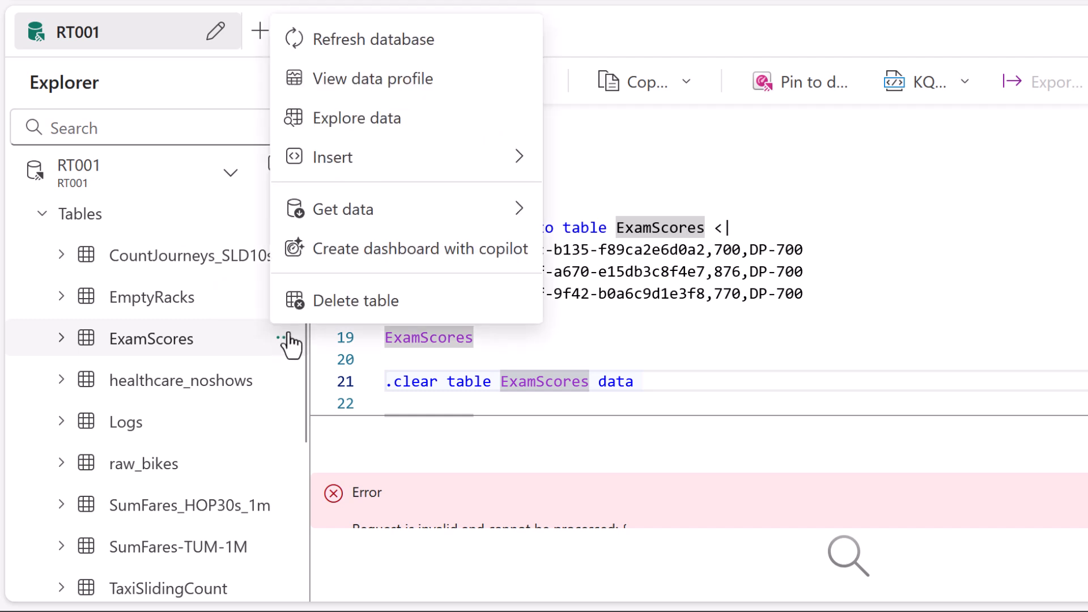
{"action": "left_click", "coordinate": [189, 337]}
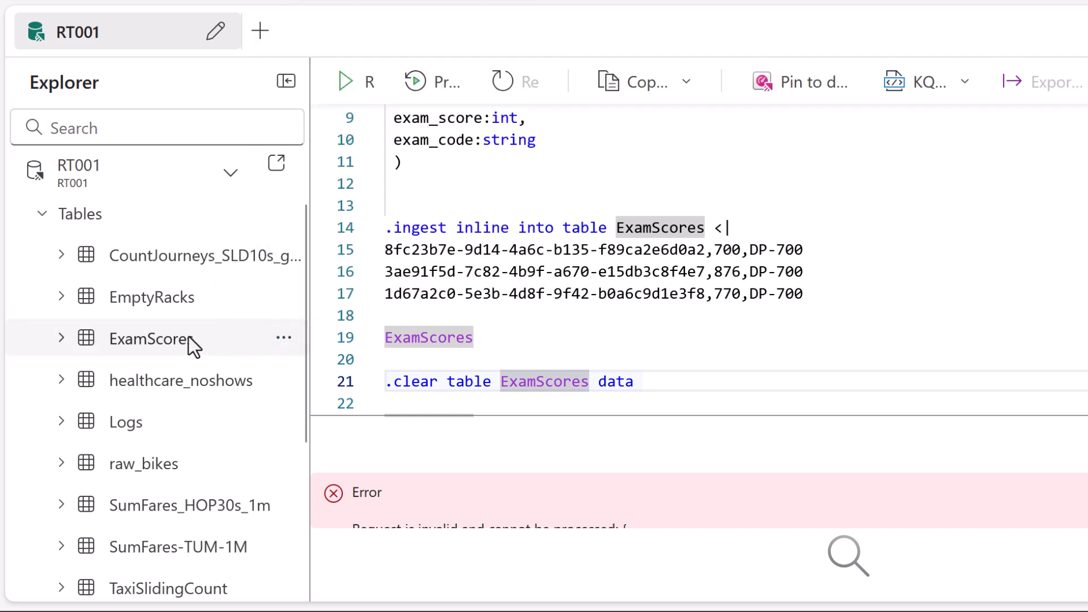
{"action": "right_click", "coordinate": [189, 338]}
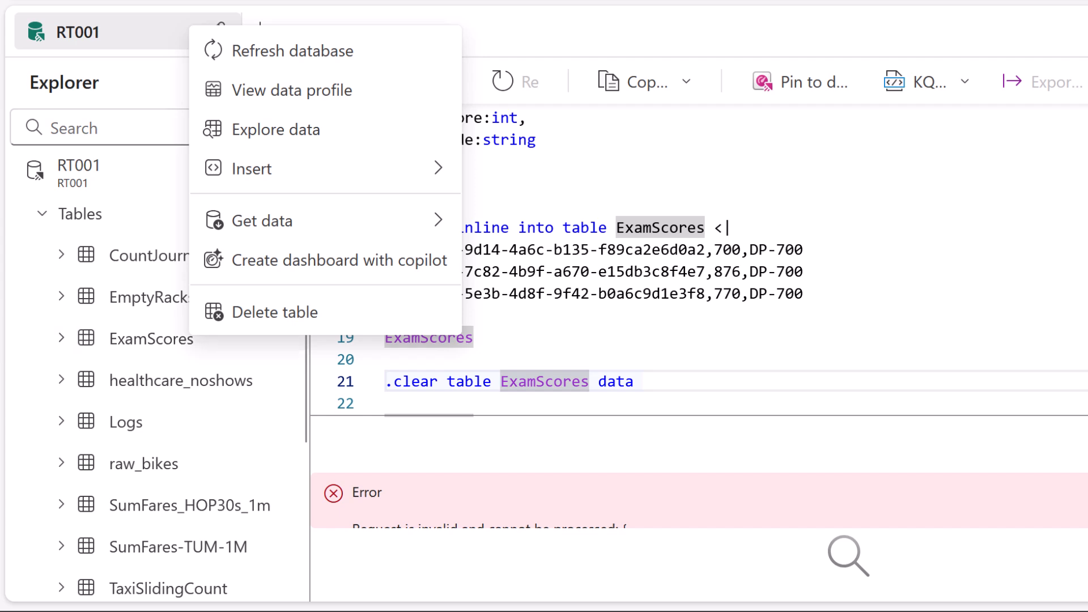
{"action": "left_click", "coordinate": [517, 308]}
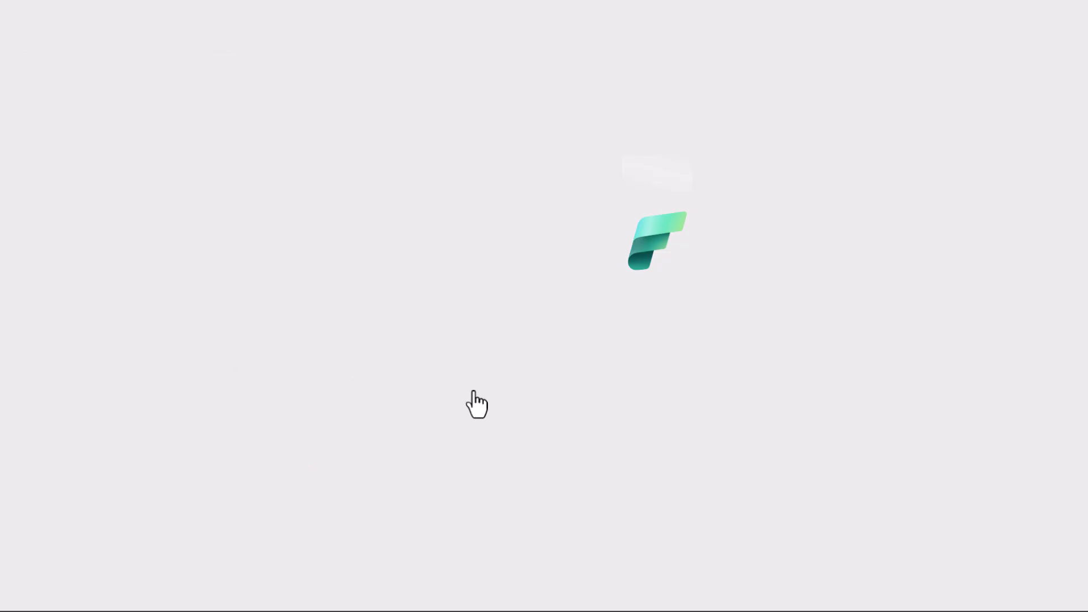
Open the RT001 database from the 4_RealTime folder and access the OneLake availability options for the ExamScores table.
{"action": "scroll", "coordinate": [210, 342], "scroll_direction": "down", "scroll_amount": 2}
{"action": "scroll", "coordinate": [209, 343], "scroll_direction": "up", "scroll_amount": 2}
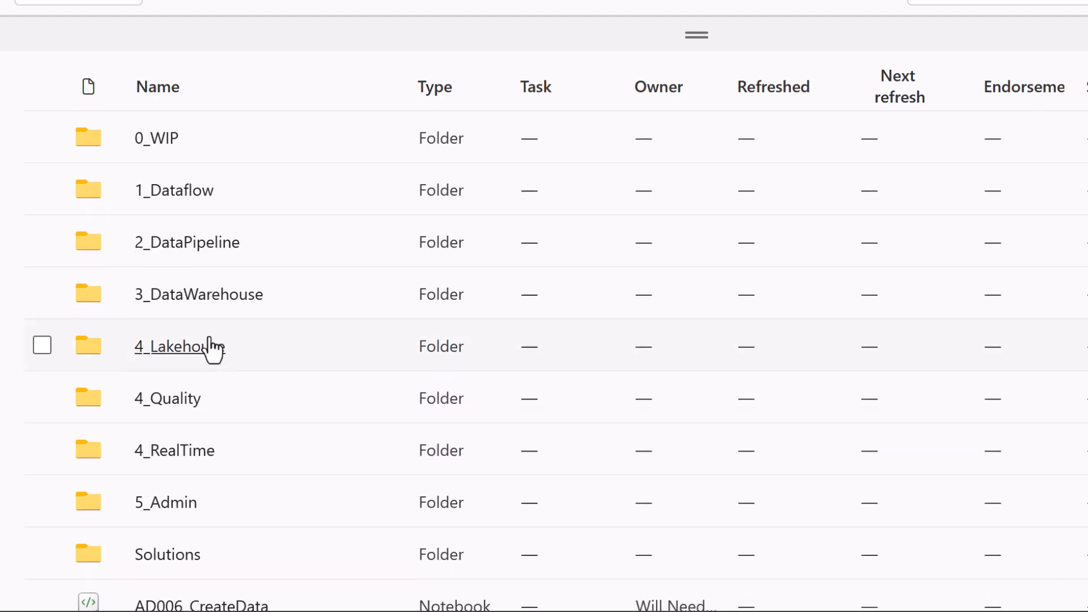
{"action": "left_click", "coordinate": [192, 448]}
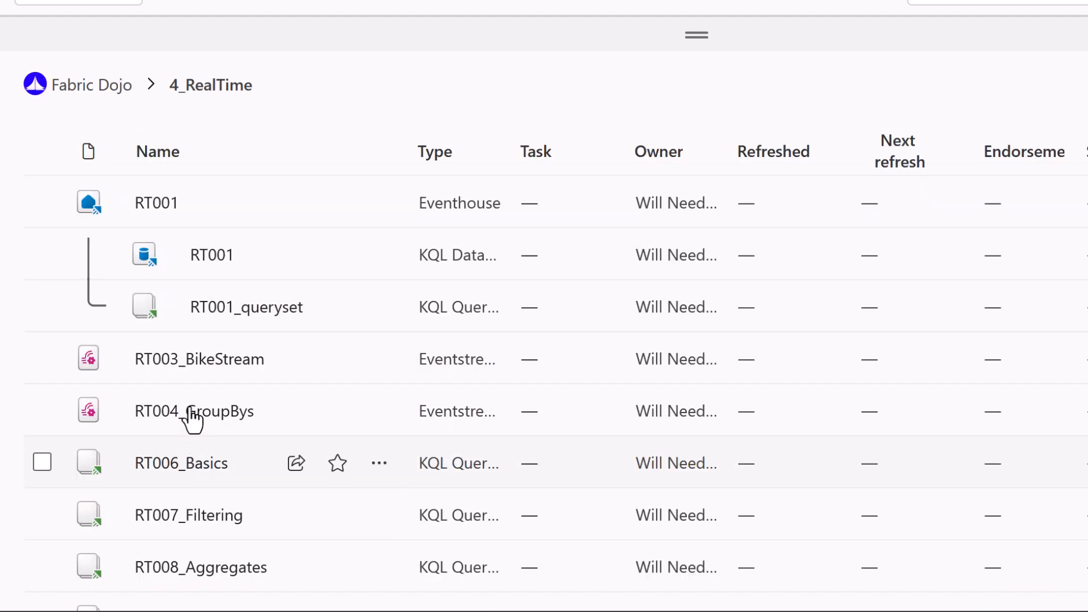
{"action": "left_click", "coordinate": [199, 256]}
{"action": "right_click", "coordinate": [200, 256]}
{"action": "left_click", "coordinate": [336, 308]}
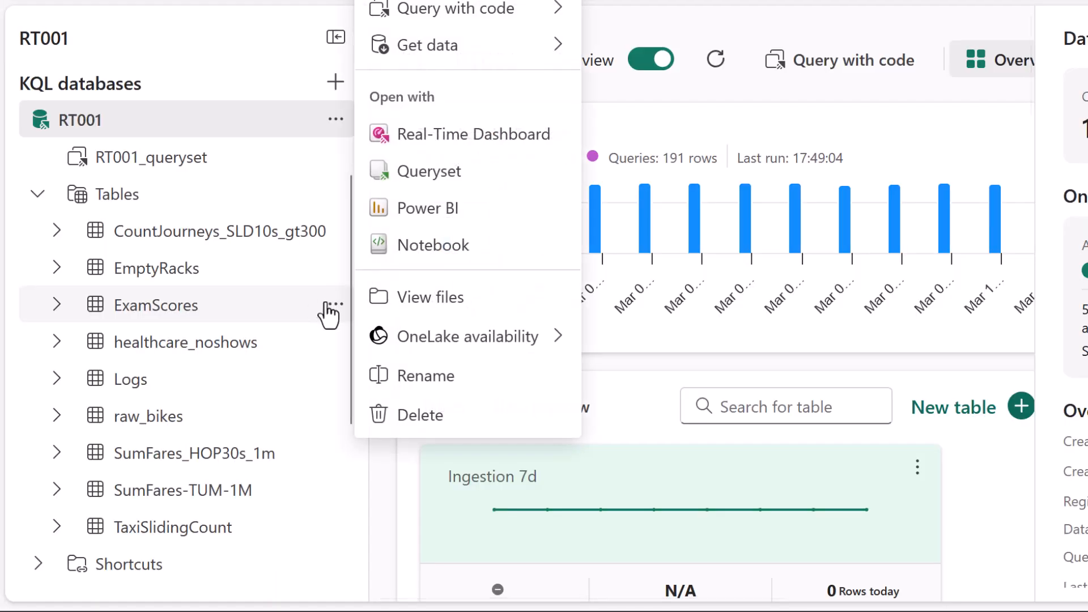
{"action": "mouse_move", "coordinate": [462, 340]}
{"action": "left_click", "coordinate": [646, 387]}
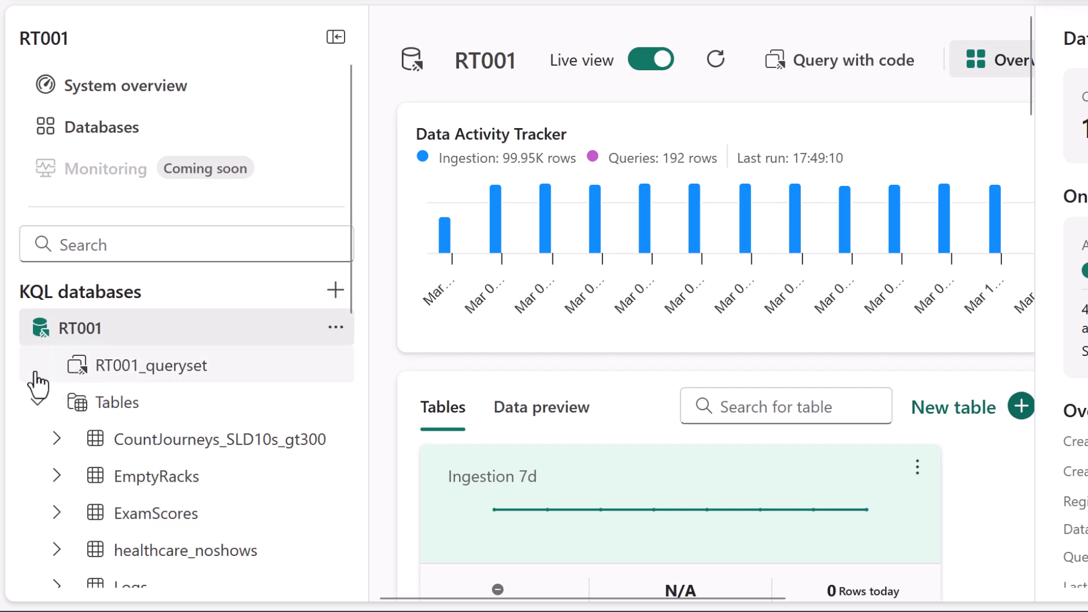
Return to the query script, clear the ExamScores data and query the table again.
{"action": "left_click", "coordinate": [58, 358]}
{"action": "triple_click", "coordinate": [433, 306]}
{"action": "left_click", "coordinate": [338, 82]}
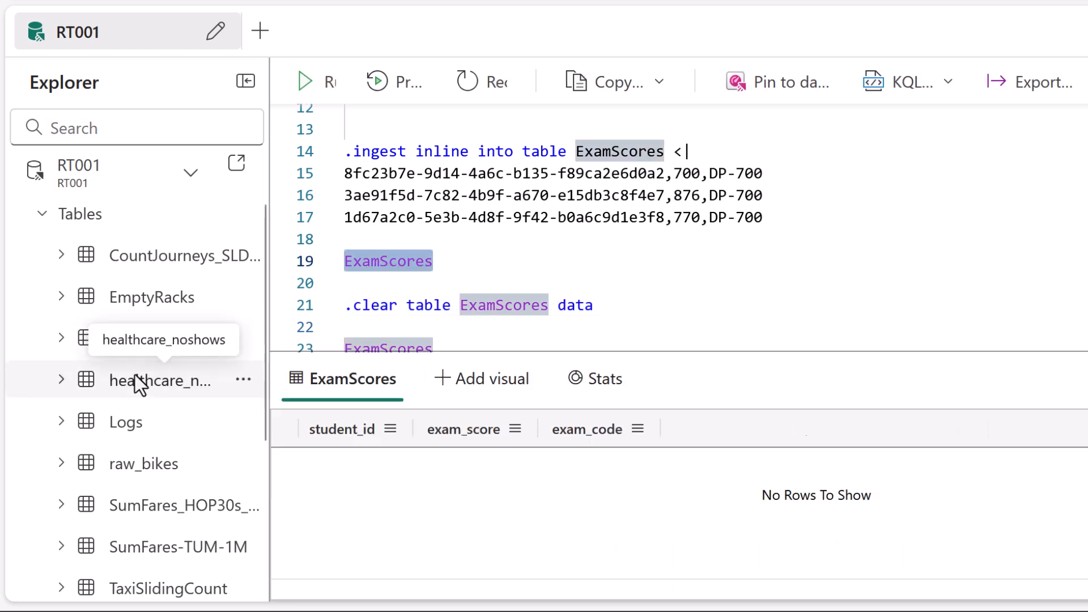
Try to create the BikeAvailabilityByNeighborhood materialized view on raw_bikes with backfill=true and effectiveDateTime=datetime(2025-02-01), and examine the response.
{"action": "scroll", "coordinate": [679, 227], "scroll_direction": "down", "scroll_amount": 1}
{"action": "scroll", "coordinate": [679, 226], "scroll_direction": "down", "scroll_amount": 3}
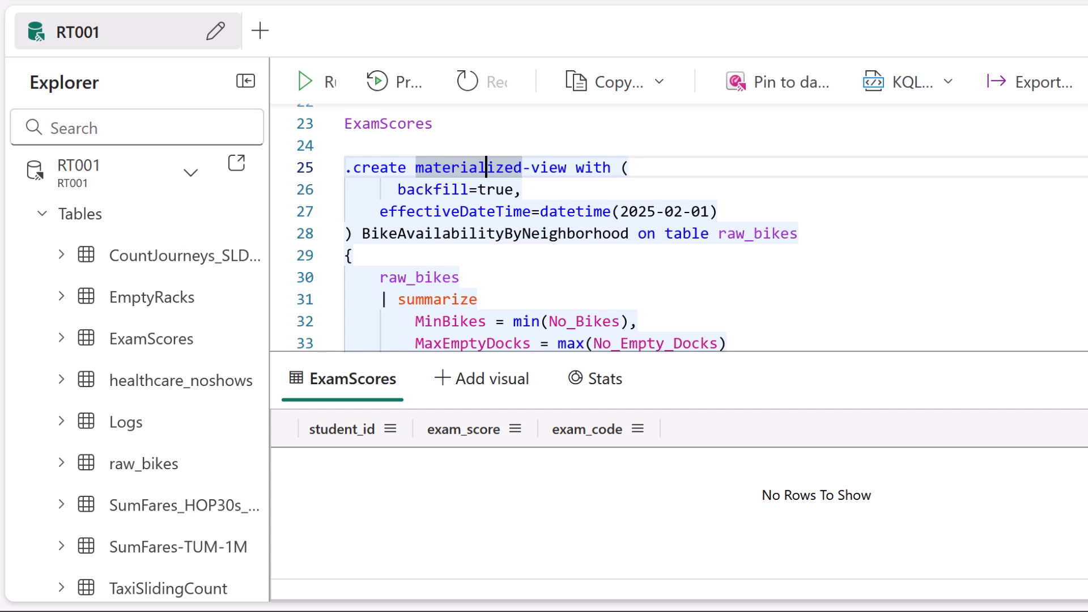
{"action": "scroll", "coordinate": [1087, 196], "scroll_direction": "down", "scroll_amount": 1}
{"action": "scroll", "coordinate": [1086, 196], "scroll_direction": "up", "scroll_amount": 1}
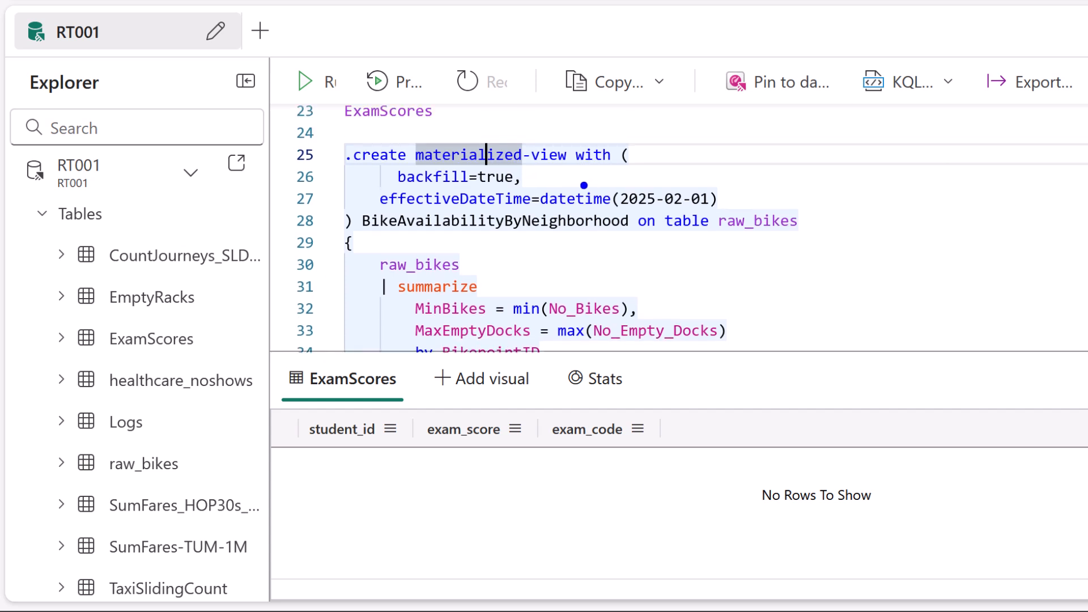
{"action": "left_click_drag", "start_coordinate": [356, 180], "coordinate": [391, 176]}
{"action": "key", "text": "shift+Return"}
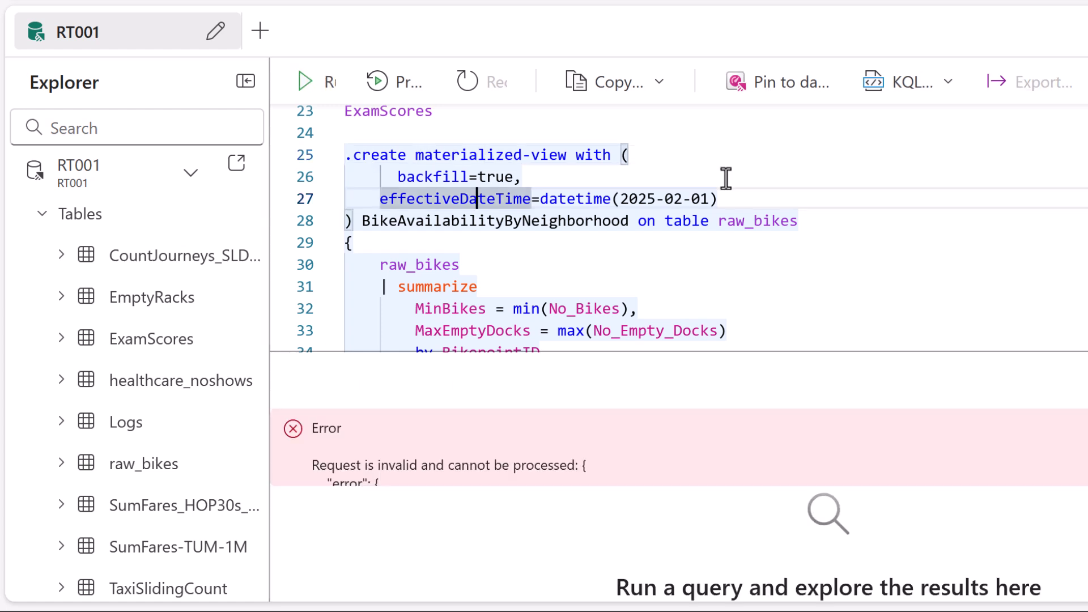
{"action": "left_click_drag", "start_coordinate": [884, 352], "coordinate": [898, 249]}
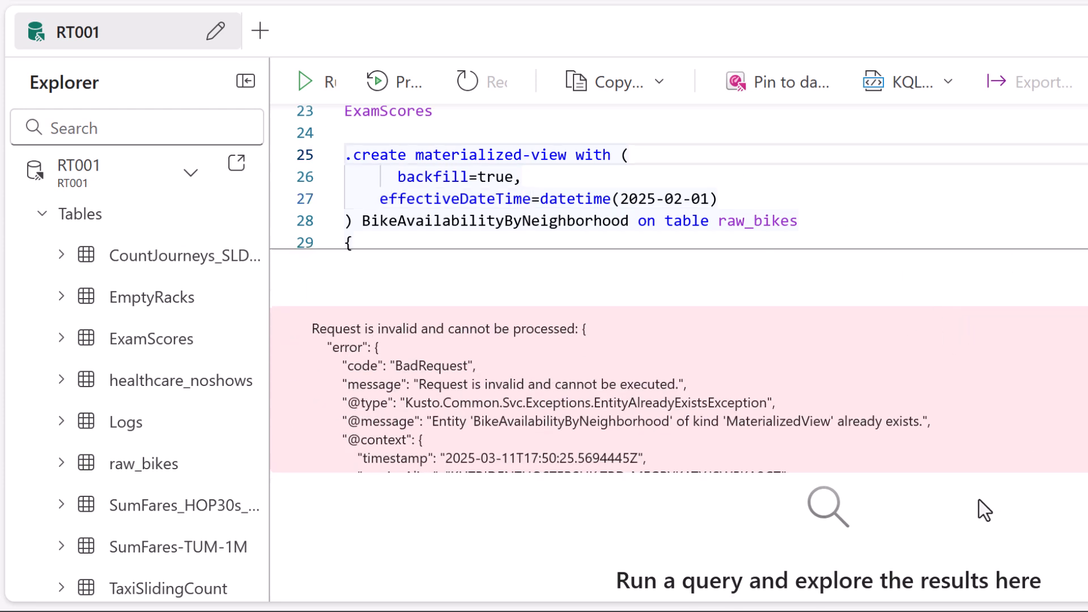
{"action": "left_click_drag", "start_coordinate": [683, 444], "coordinate": [822, 445]}
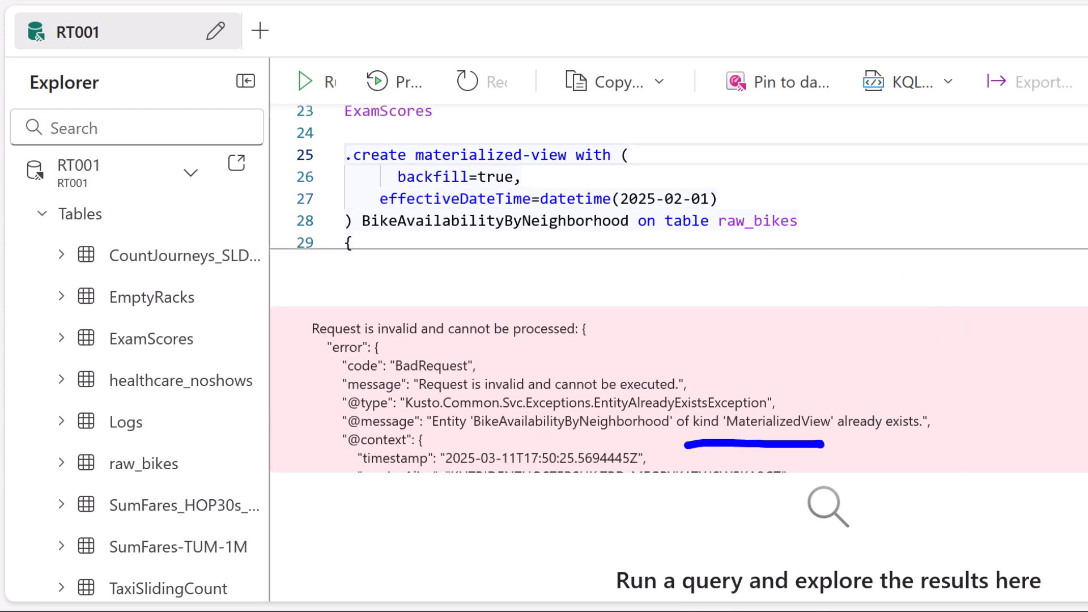
List the existing materialized views in RT001 and check the options available for BikeAvailabilityByNeighborhood.
{"action": "left_click", "coordinate": [48, 215]}
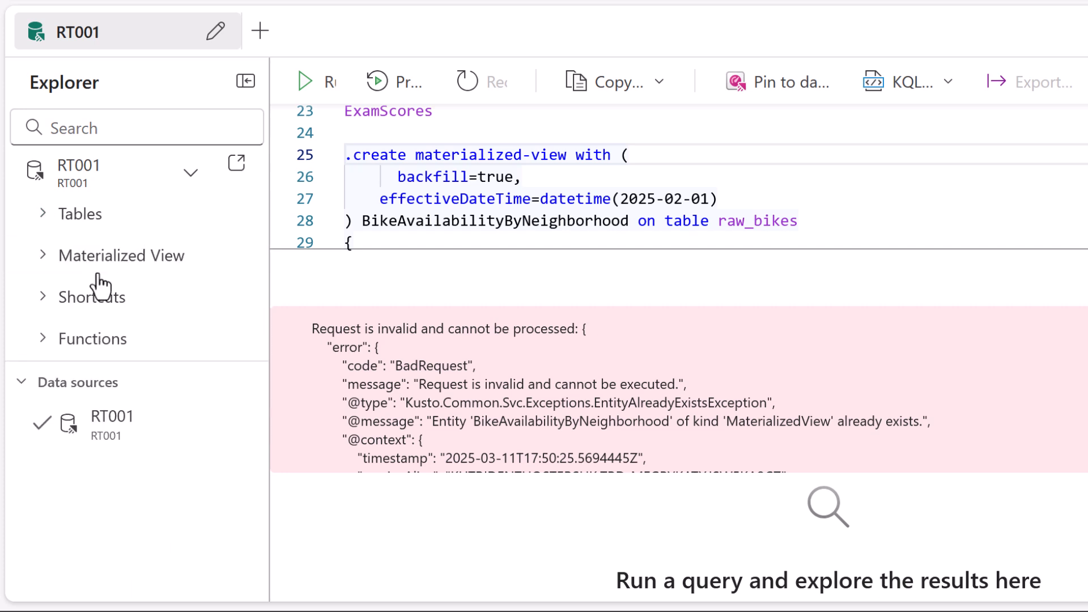
{"action": "left_click", "coordinate": [42, 256]}
{"action": "right_click", "coordinate": [152, 343]}
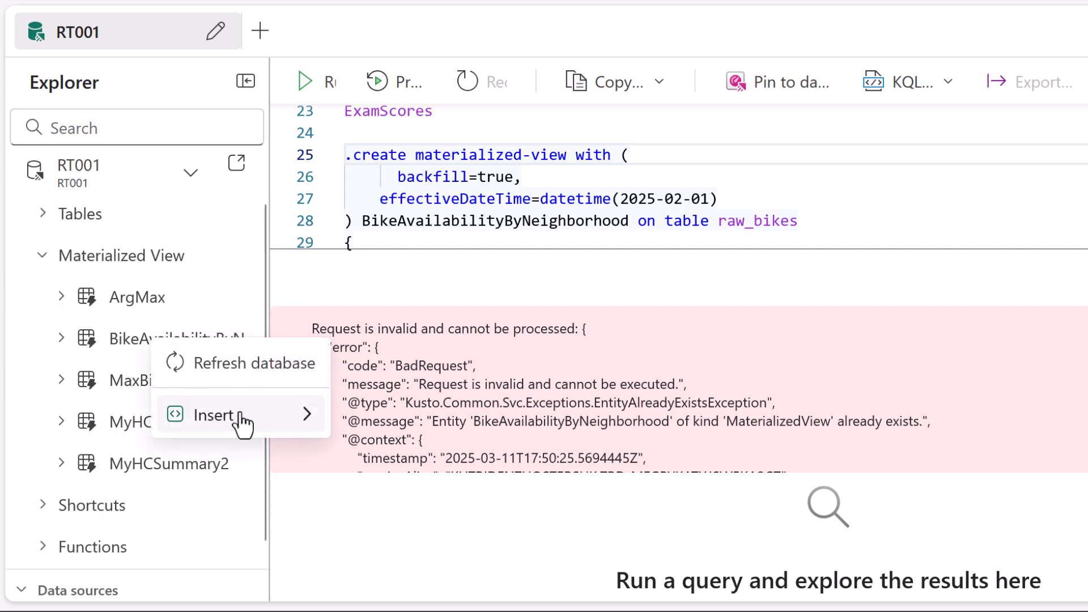
Start a .drop materialized-view command on a new line above the .create materialized-view command.
{"action": "left_click", "coordinate": [395, 131]}
{"action": "key", "text": "Return"}
{"action": "key", "text": "Return"}
{"action": "key", "text": "Up"}
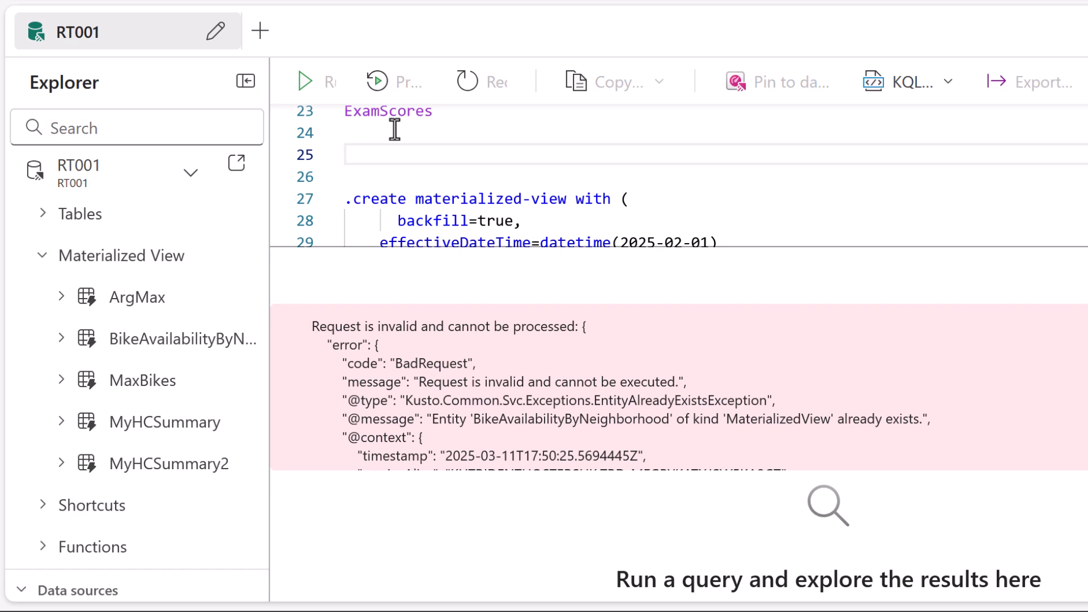
{"action": "type", "text": ".drop mate"}
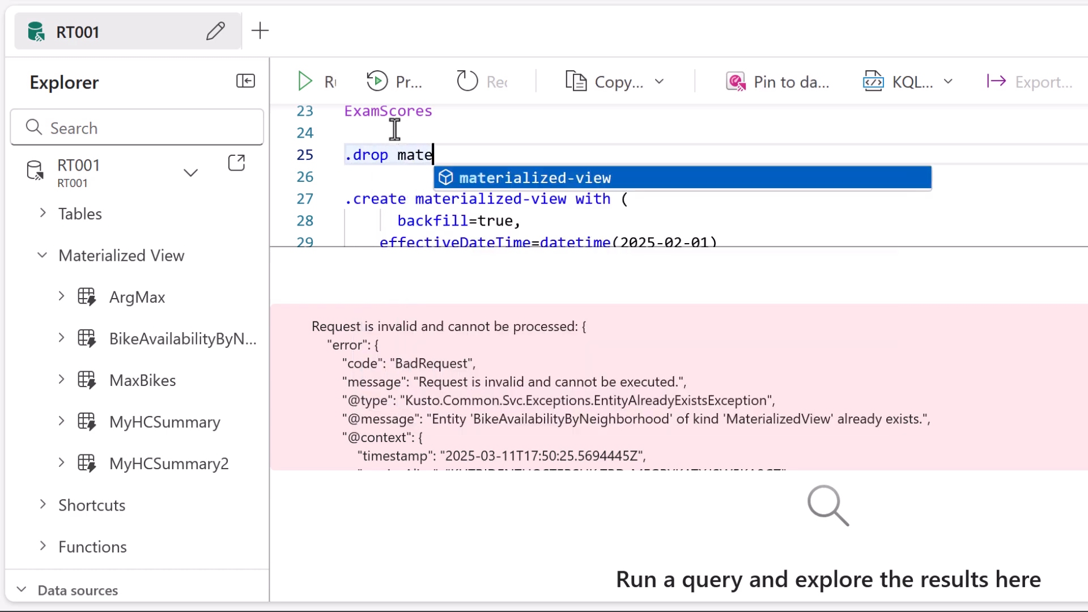
{"action": "key", "text": "Tab"}
Complete the drop command with the copied view name BikeAvailabilityByNeighborhood and run it.
{"action": "left_click_drag", "start_coordinate": [760, 250], "coordinate": [760, 316]}
{"action": "double_click", "coordinate": [420, 265]}
{"action": "key", "text": "ctrl+c"}
{"action": "left_click", "coordinate": [576, 155]}
{"action": "key", "text": "ctrl+v"}
{"action": "key", "text": "shift+Return"}
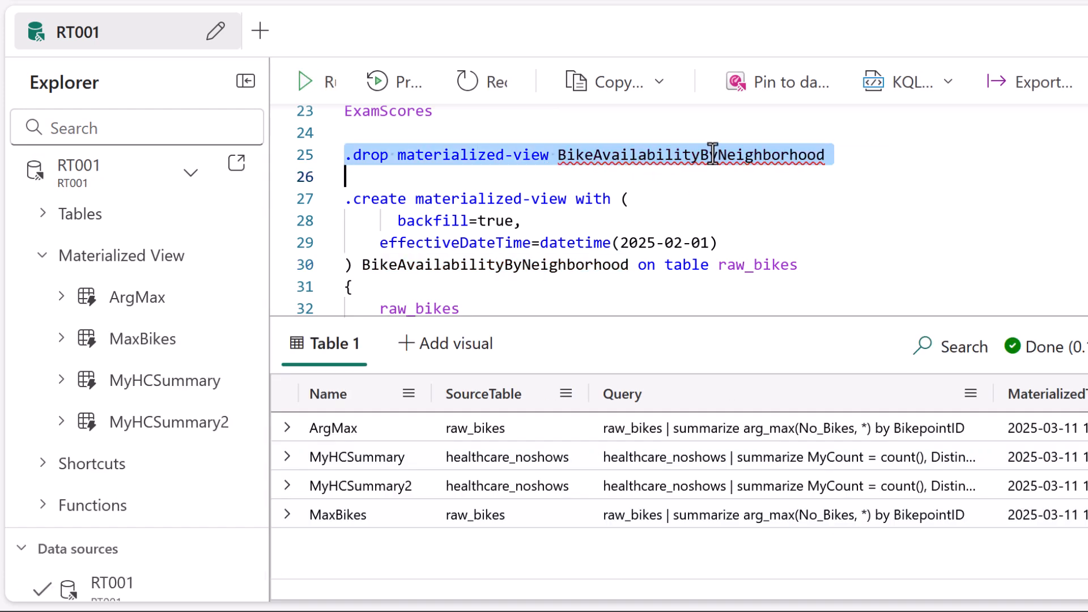
Delete the .drop materialized-view line from the query script.
{"action": "double_click", "coordinate": [711, 155]}
{"action": "triple_click", "coordinate": [657, 155]}
{"action": "key", "text": "Delete"}
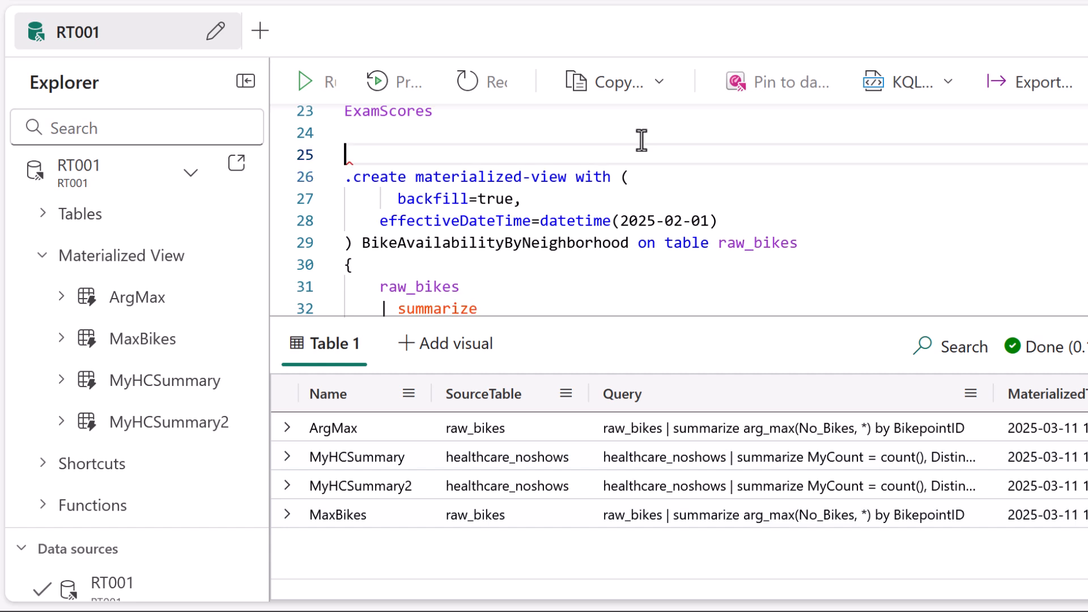
Run the .create materialized-view command for BikeAvailabilityByNeighborhood and enlarge the query editor to show the full definition.
{"action": "left_click", "coordinate": [511, 178]}
{"action": "key", "text": "shift+Return"}
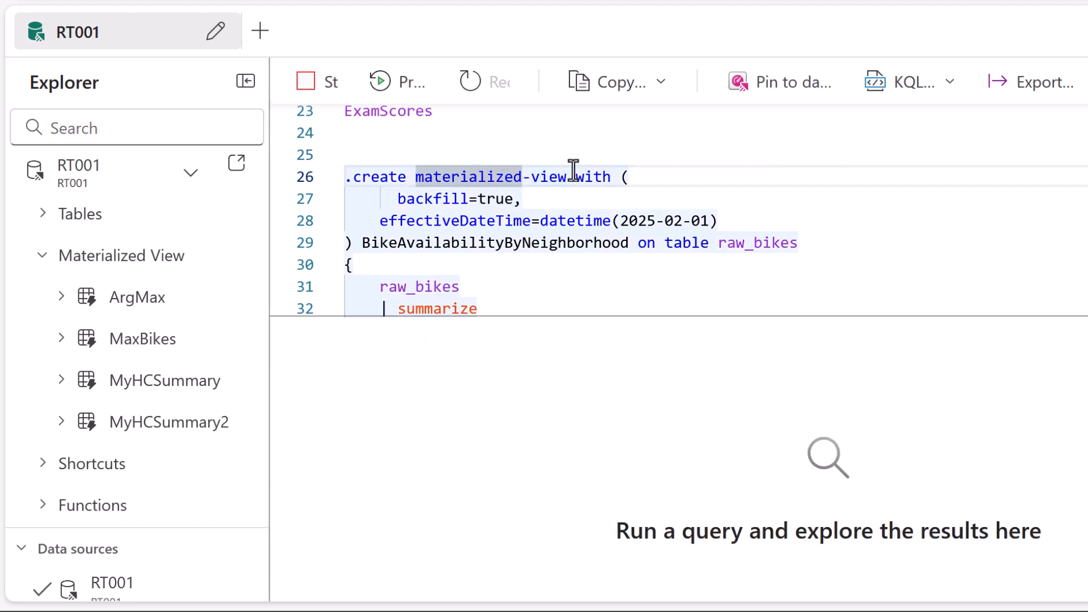
{"action": "left_click_drag", "start_coordinate": [563, 316], "coordinate": [680, 486]}
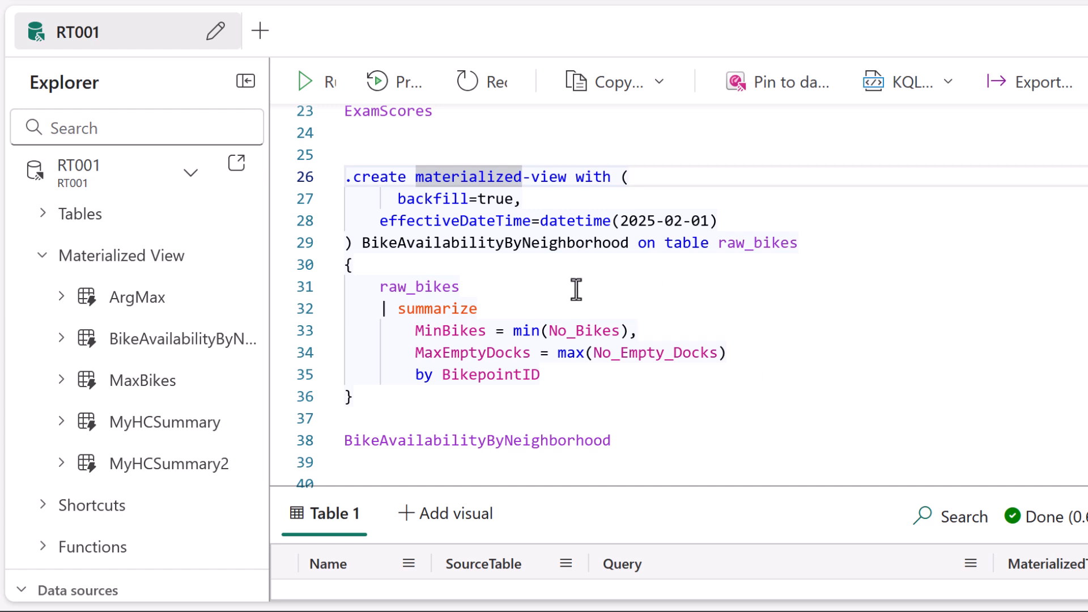
Examine the .create materialized-view command's options, view name, source table and summarize query.
{"action": "left_click_drag", "start_coordinate": [357, 256], "coordinate": [631, 266]}
{"action": "left_click_drag", "start_coordinate": [628, 142], "coordinate": [626, 162]}
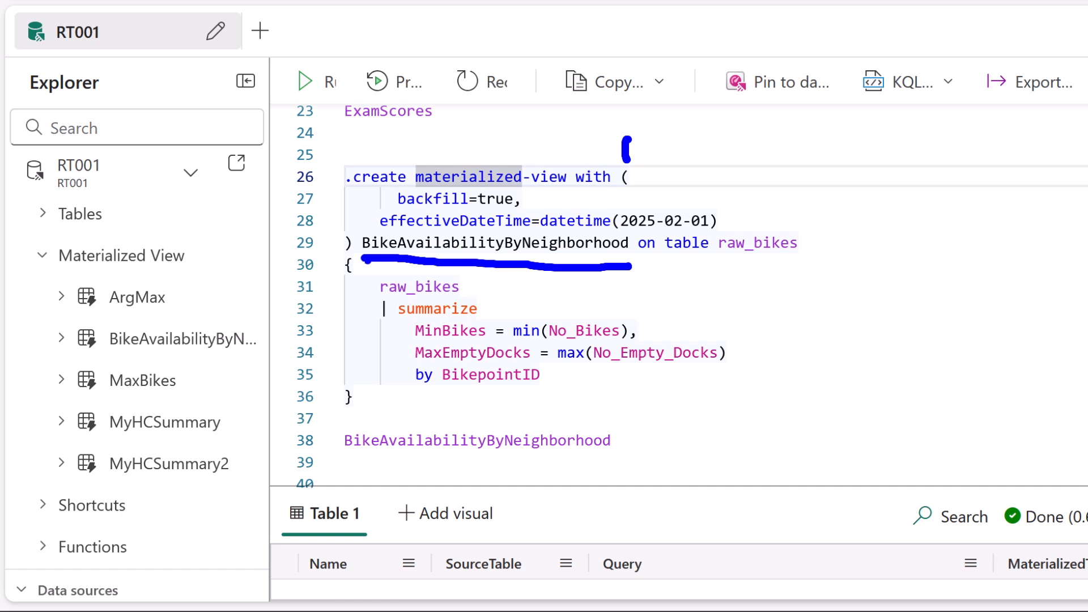
{"action": "mouse_move", "coordinate": [355, 234]}
{"action": "left_mouse_down"}
{"action": "mouse_move", "coordinate": [346, 253]}
{"action": "mouse_move", "coordinate": [361, 225]}
{"action": "mouse_move", "coordinate": [376, 222]}
{"action": "left_mouse_up"}
{"action": "left_click_drag", "start_coordinate": [721, 219], "coordinate": [735, 213]}
{"action": "left_click_drag", "start_coordinate": [677, 257], "coordinate": [816, 261]}
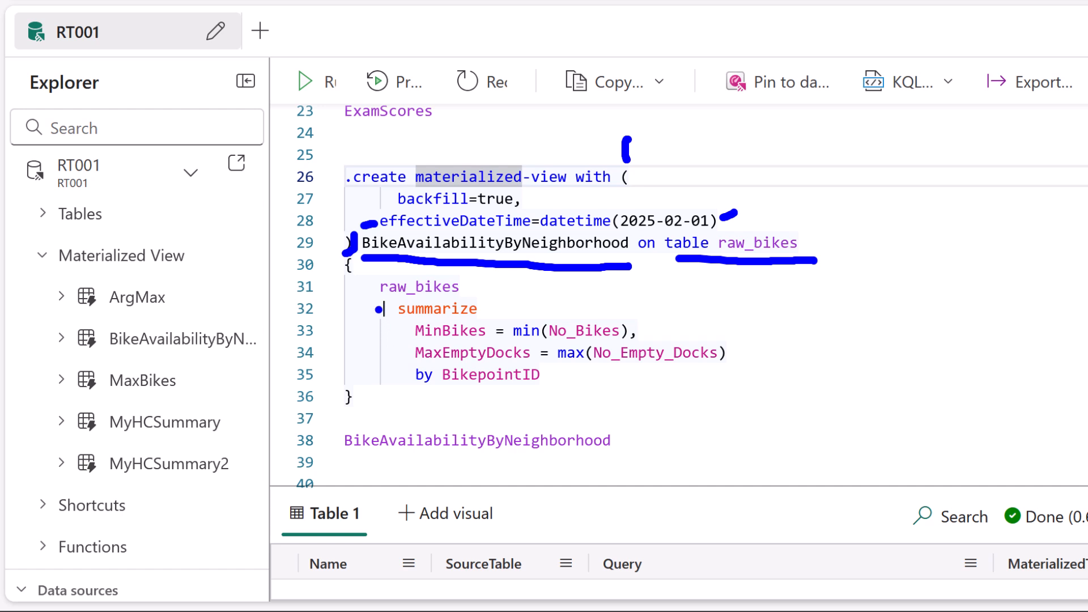
{"action": "mouse_move", "coordinate": [375, 278]}
{"action": "left_mouse_down"}
{"action": "mouse_move", "coordinate": [367, 339]}
{"action": "mouse_move", "coordinate": [387, 406]}
{"action": "left_mouse_up"}
{"action": "left_click_drag", "start_coordinate": [730, 275], "coordinate": [772, 389]}
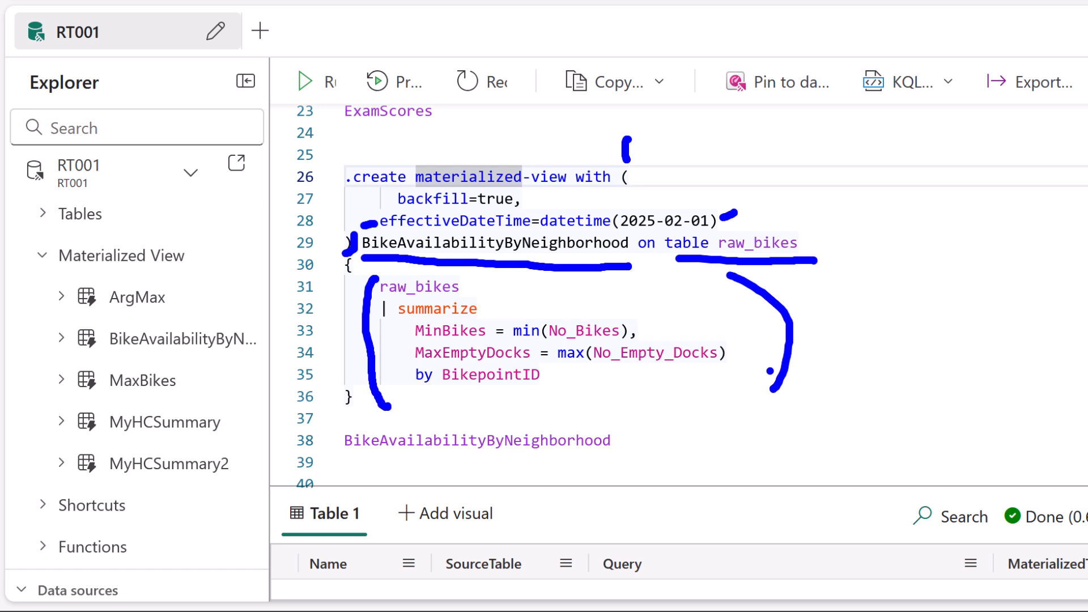
{"action": "key", "text": "Escape"}
Examine the .create function command for GetBikeDataByID, including its ID:string parameter and the BikepointID filter on raw_bikes.
{"action": "scroll", "coordinate": [746, 238], "scroll_direction": "down", "scroll_amount": 4}
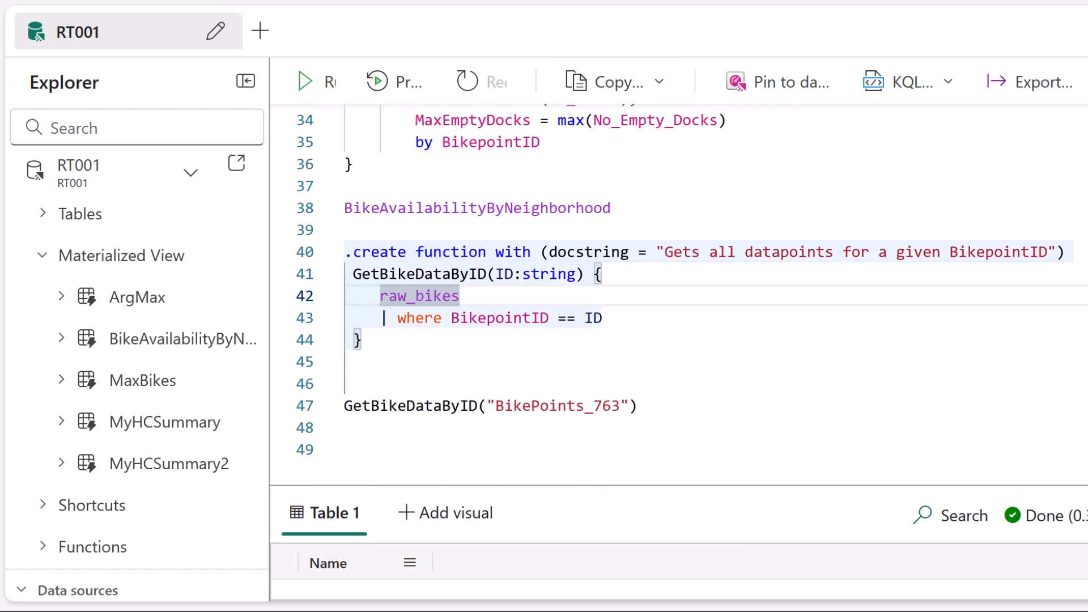
{"action": "left_click", "coordinate": [1081, 359]}
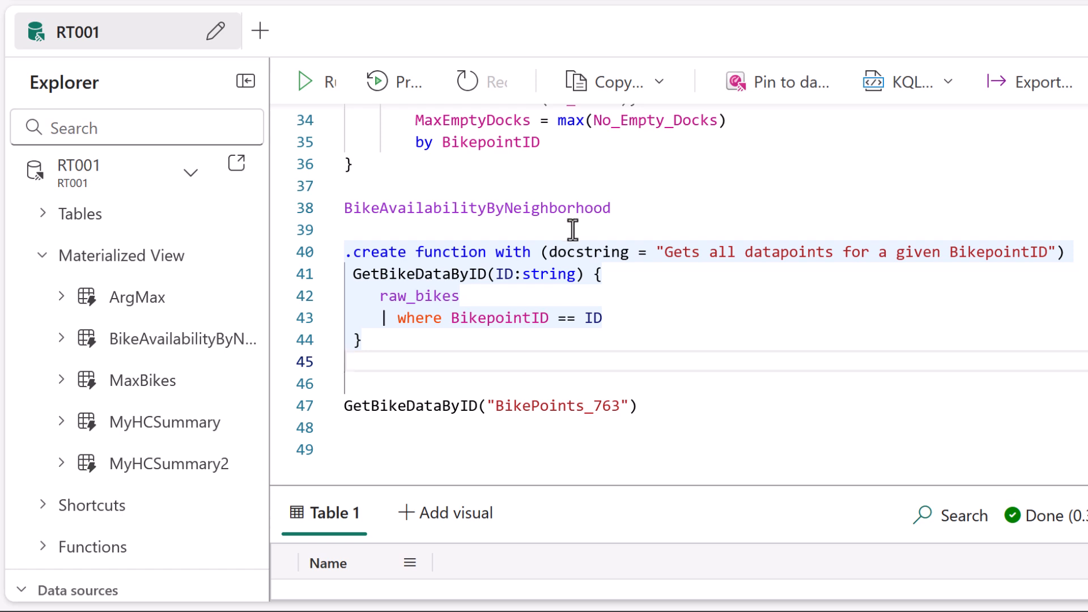
{"action": "left_click", "coordinate": [464, 253]}
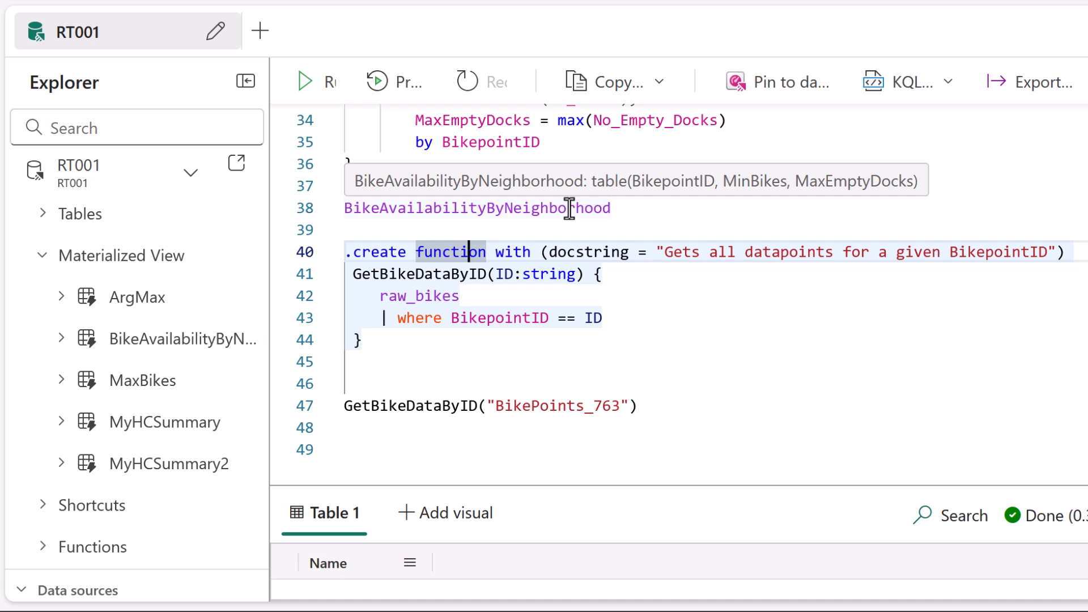
{"action": "left_click_drag", "start_coordinate": [496, 292], "coordinate": [582, 293]}
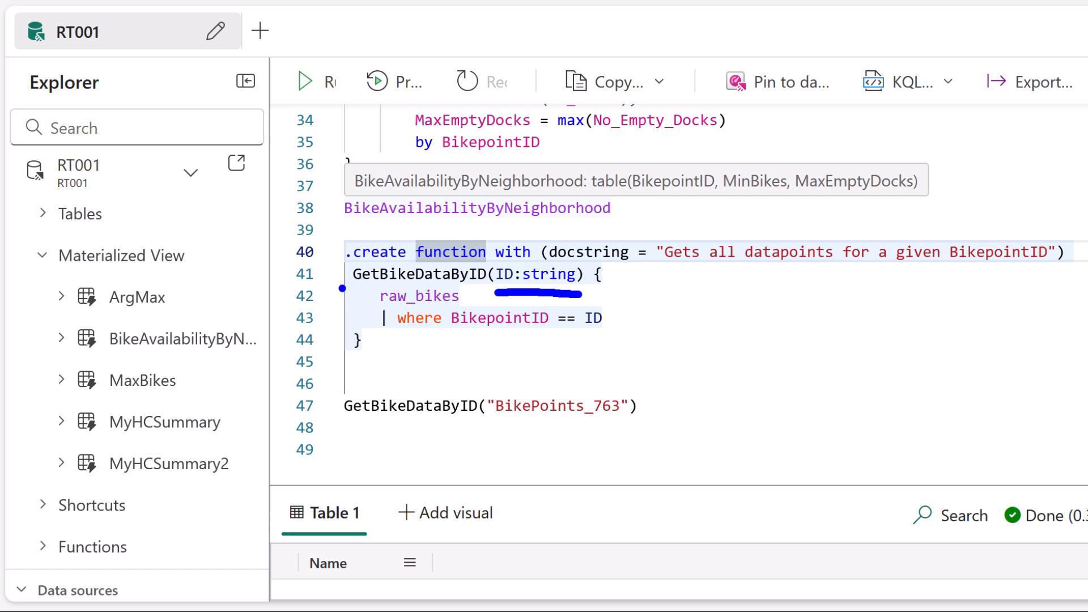
{"action": "key", "text": "Escape"}
{"action": "key", "text": "ctrl+2"}
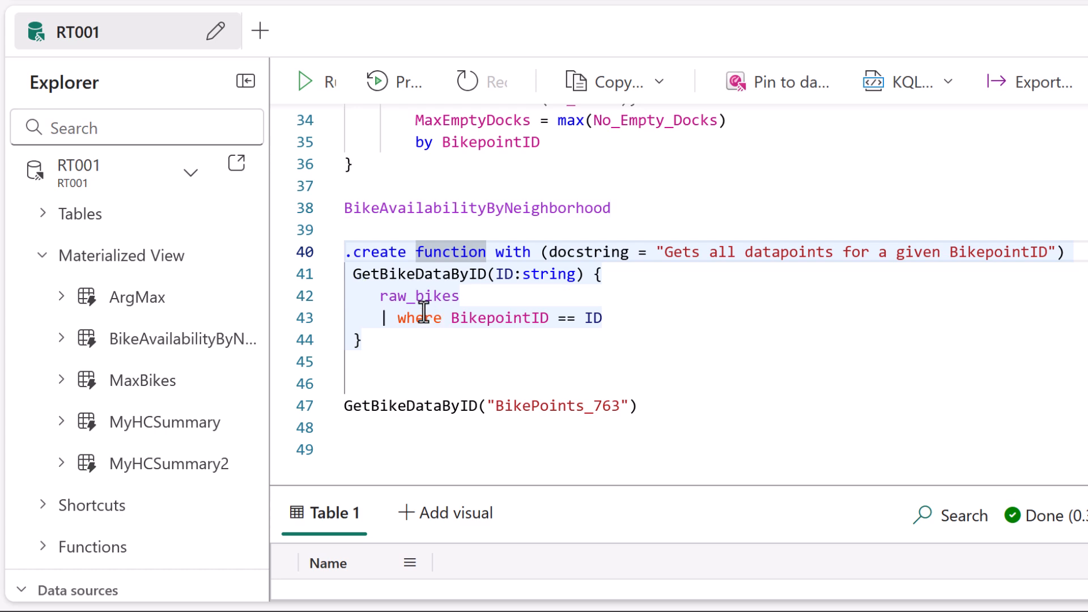
{"action": "mouse_move", "coordinate": [378, 230]}
{"action": "left_mouse_down"}
{"action": "mouse_move", "coordinate": [321, 393]}
{"action": "mouse_move", "coordinate": [366, 392]}
{"action": "left_mouse_up"}
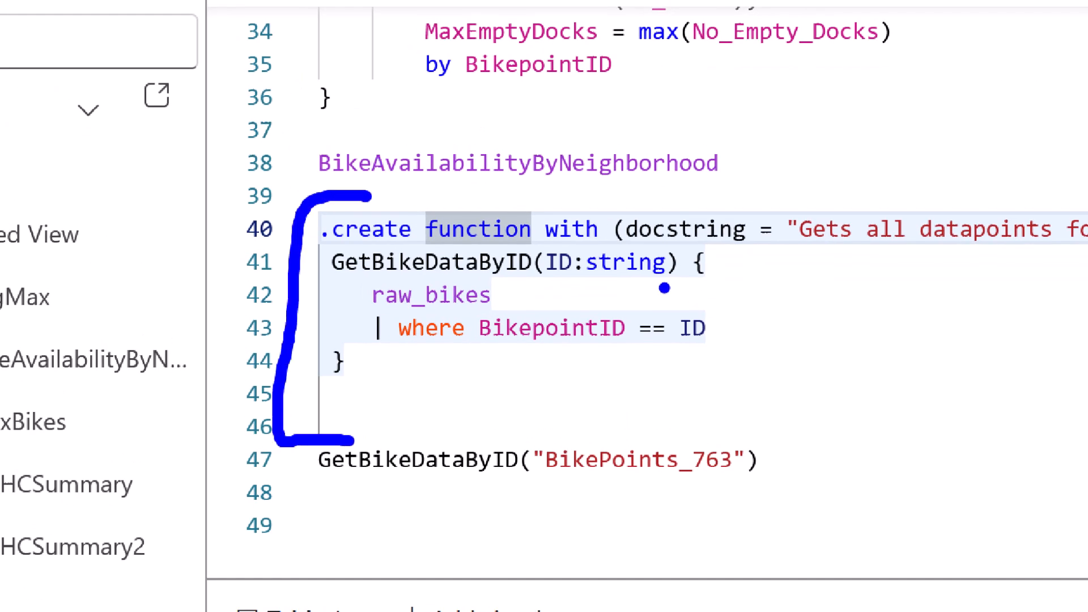
{"action": "left_click_drag", "start_coordinate": [547, 290], "coordinate": [666, 290]}
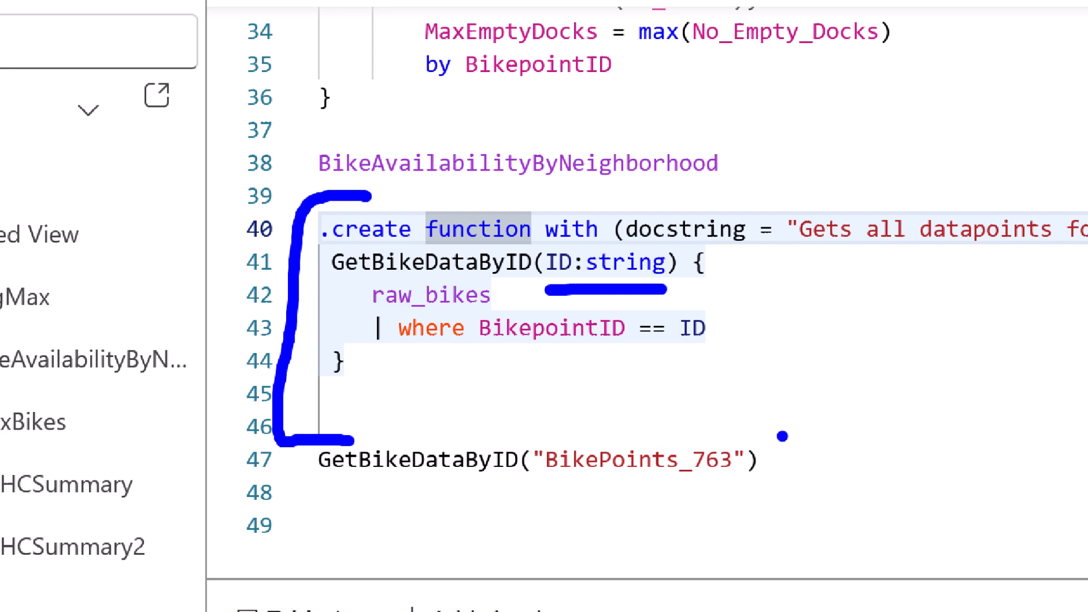
Run the .create function command for GetBikeDataByID and enlarge the results area to show its output.
{"action": "left_click", "coordinate": [424, 262]}
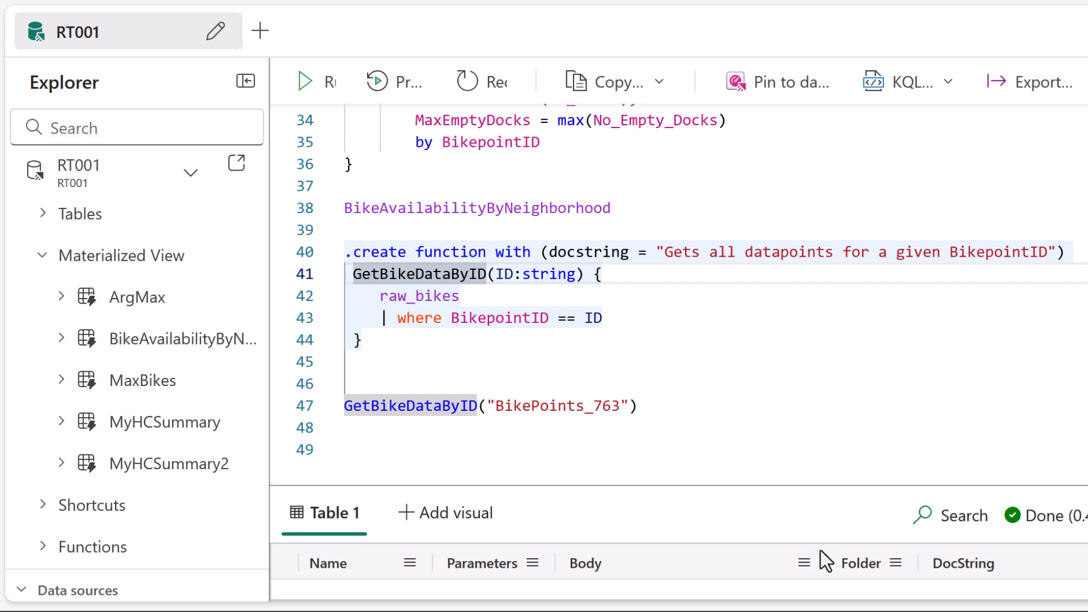
{"action": "left_click_drag", "start_coordinate": [774, 481], "coordinate": [770, 416]}
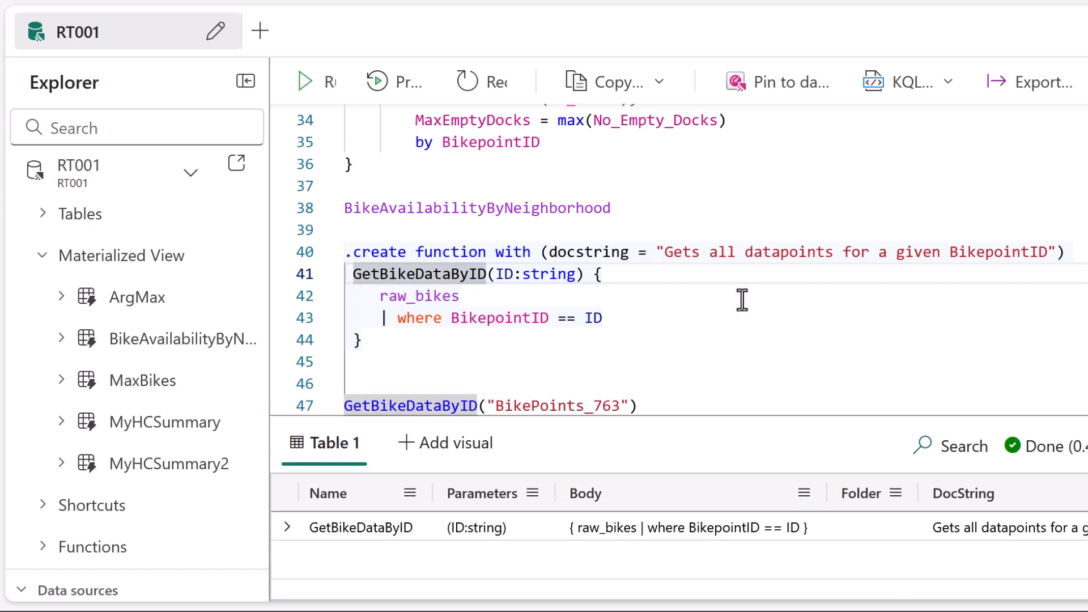
{"action": "scroll", "coordinate": [632, 332], "scroll_direction": "up", "scroll_amount": 3}
{"action": "scroll", "coordinate": [660, 291], "scroll_direction": "down", "scroll_amount": 5}
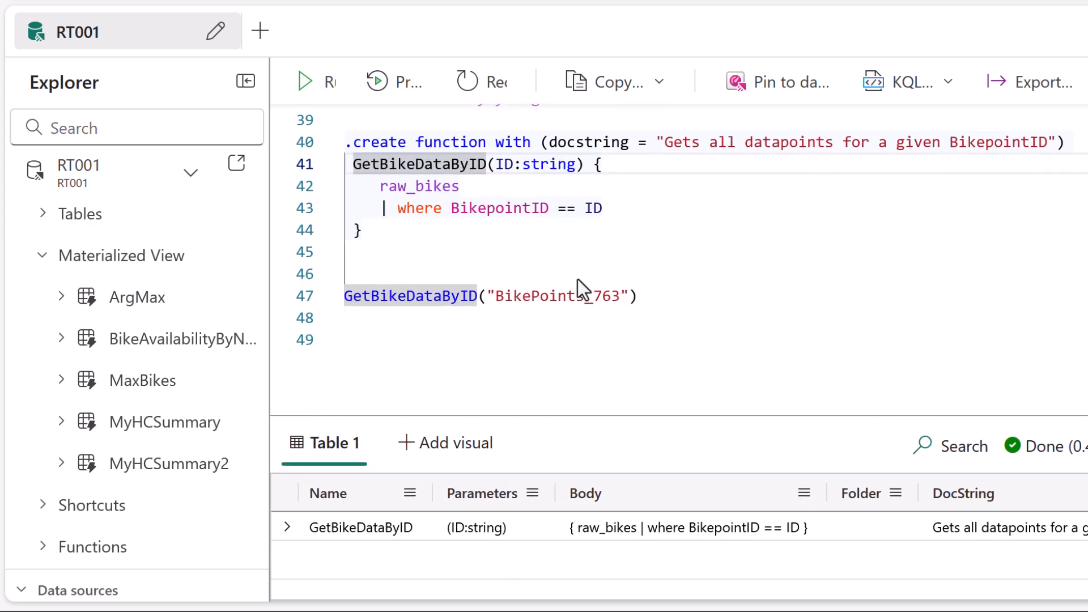
Run the function call GetBikeDataByID("BikePoints_763") below the function definition.
{"action": "left_click", "coordinate": [406, 271]}
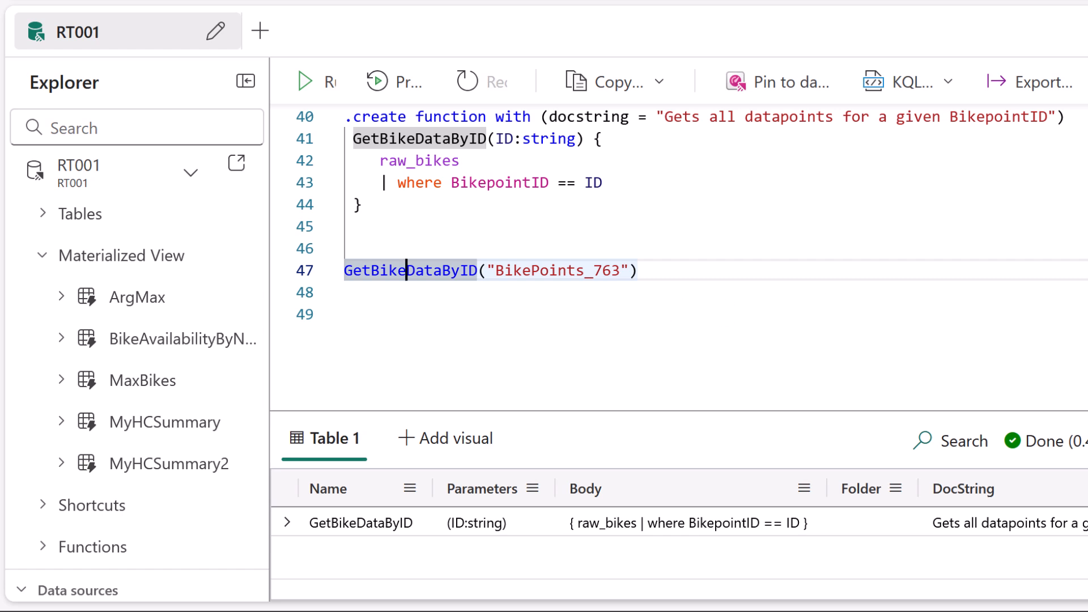
{"action": "left_click_drag", "start_coordinate": [502, 201], "coordinate": [508, 218]}
{"action": "left_click", "coordinate": [558, 271]}
{"action": "key", "text": "shift+Return"}
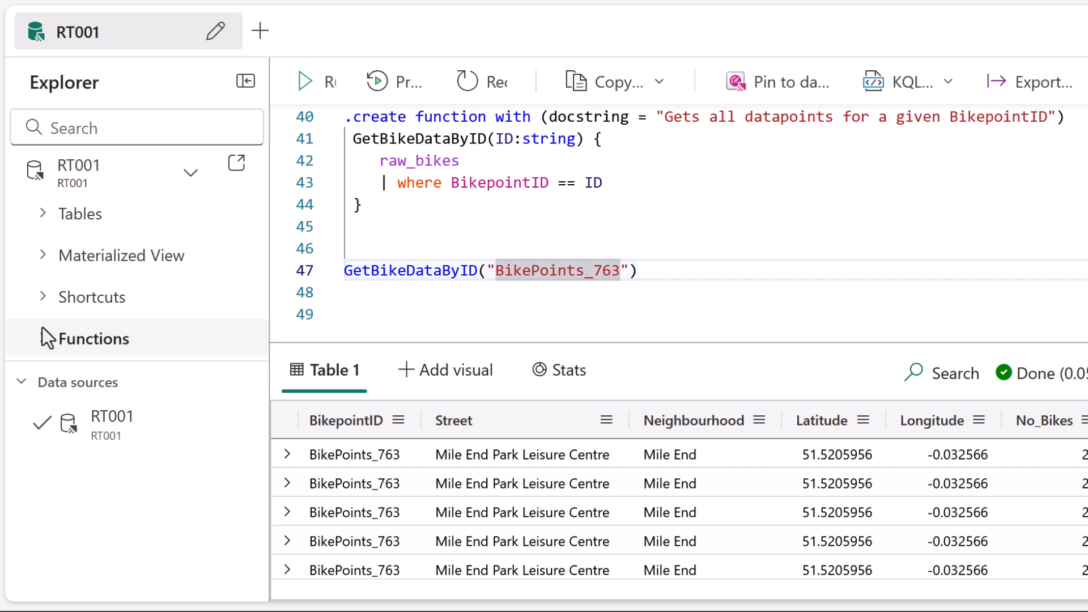
Collapse the Materialized View folder and expand Functions under RT001 to locate GetBikeDataByID, comparing it with its create command.
{"action": "left_click", "coordinate": [43, 339]}
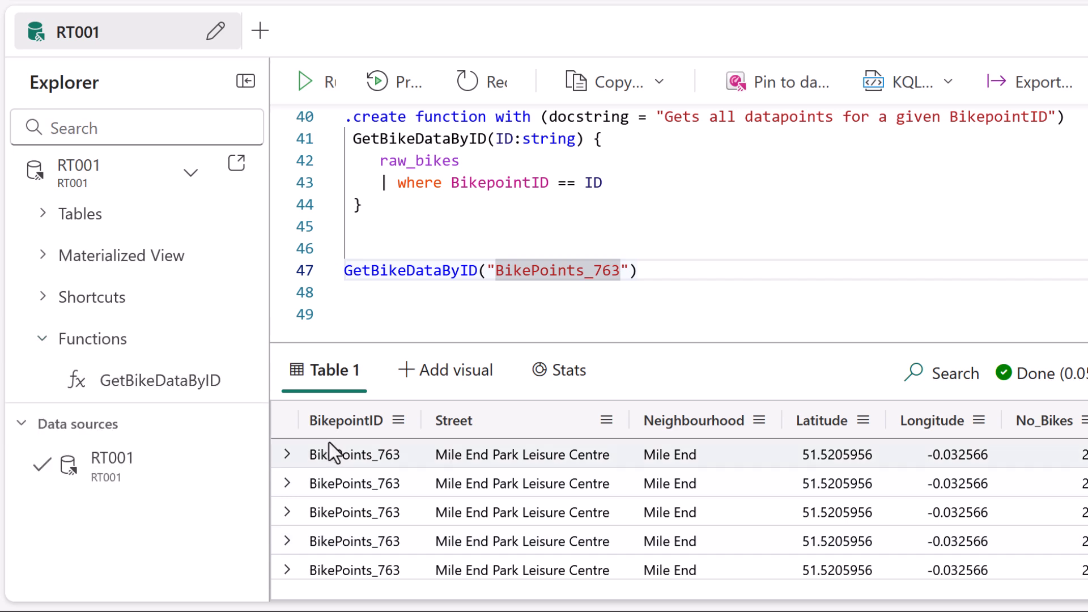
{"action": "mouse_move", "coordinate": [64, 404]}
{"action": "left_mouse_down"}
{"action": "mouse_move", "coordinate": [198, 417]}
{"action": "mouse_move", "coordinate": [89, 404]}
{"action": "left_mouse_up"}
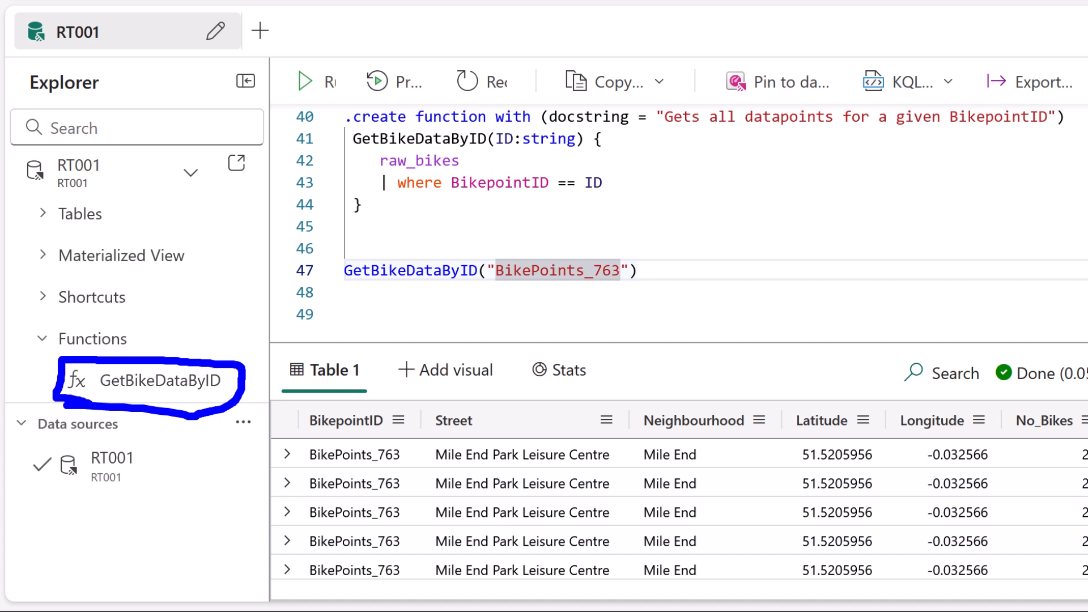
{"action": "mouse_move", "coordinate": [362, 97]}
{"action": "left_mouse_down"}
{"action": "mouse_move", "coordinate": [323, 235]}
{"action": "mouse_move", "coordinate": [379, 240]}
{"action": "left_mouse_up"}
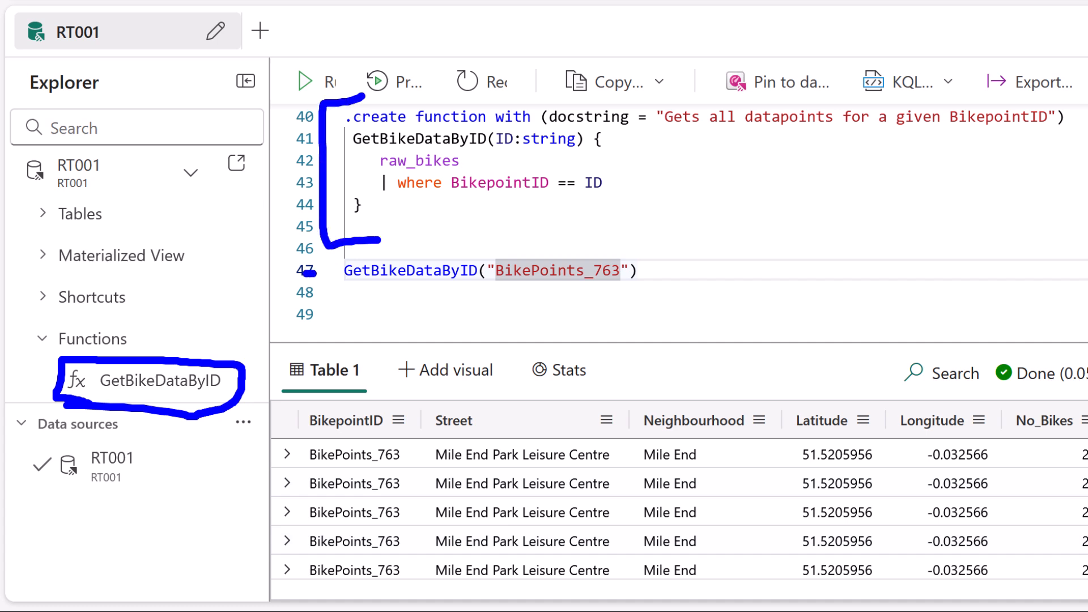
{"action": "key", "text": "Escape"}
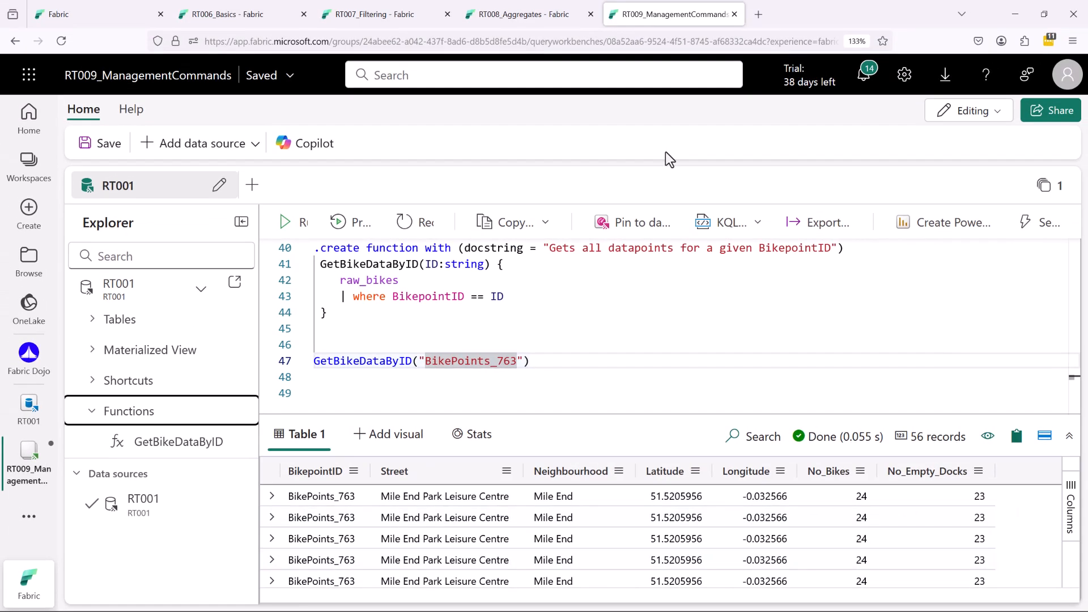
Search the web in a new browser tab for "kql window functions" and open Microsoft Learn's Window functions - Kusto article.
{"action": "key", "text": "ctrl+t"}
{"action": "type", "text": "kql window functions"}
{"action": "key", "text": "Return"}
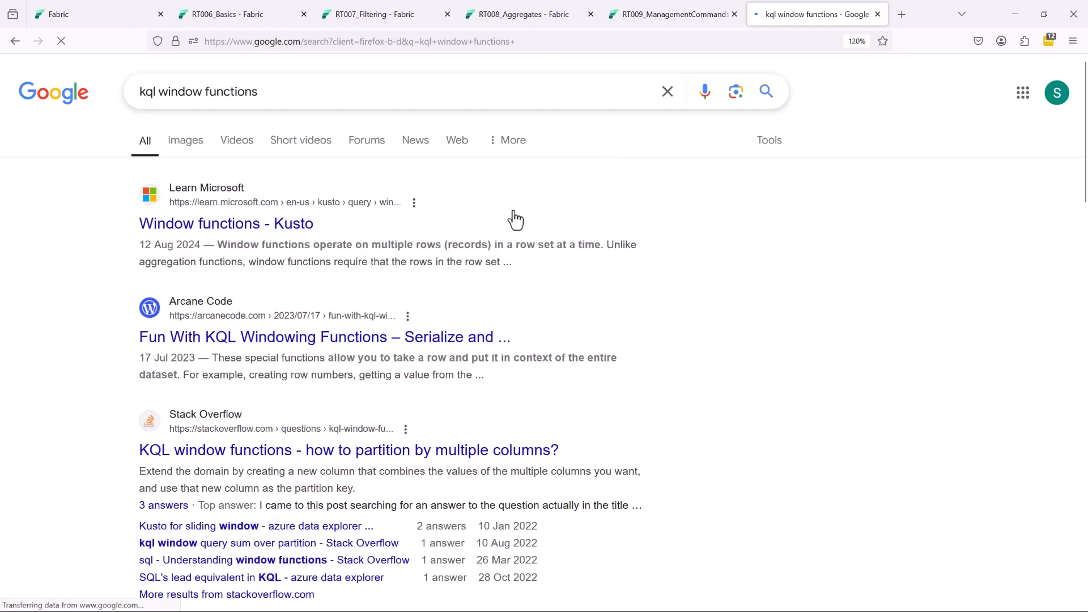
{"action": "left_click", "coordinate": [345, 225]}
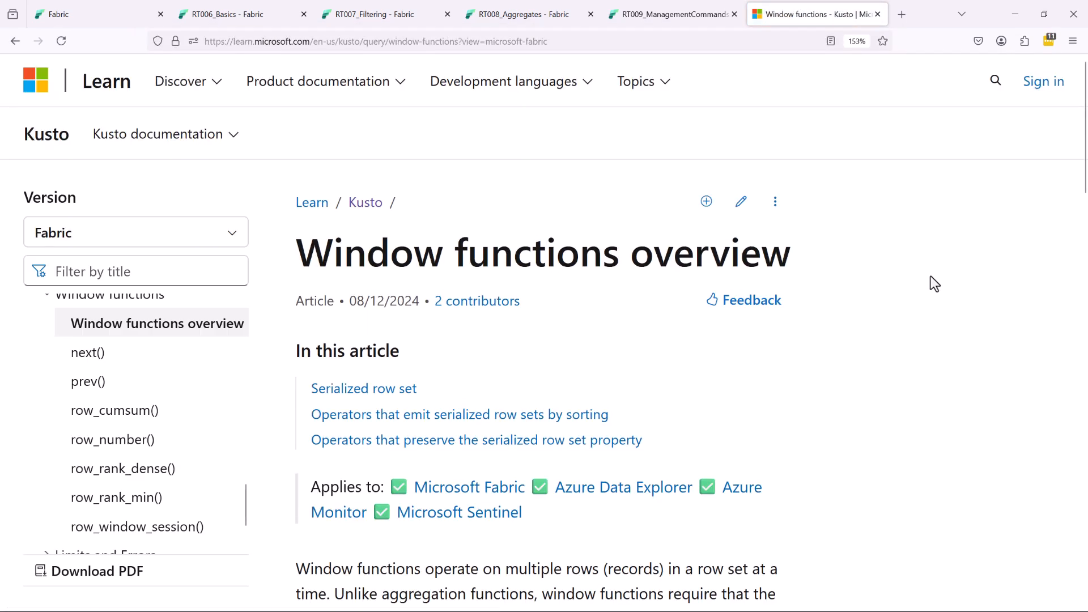